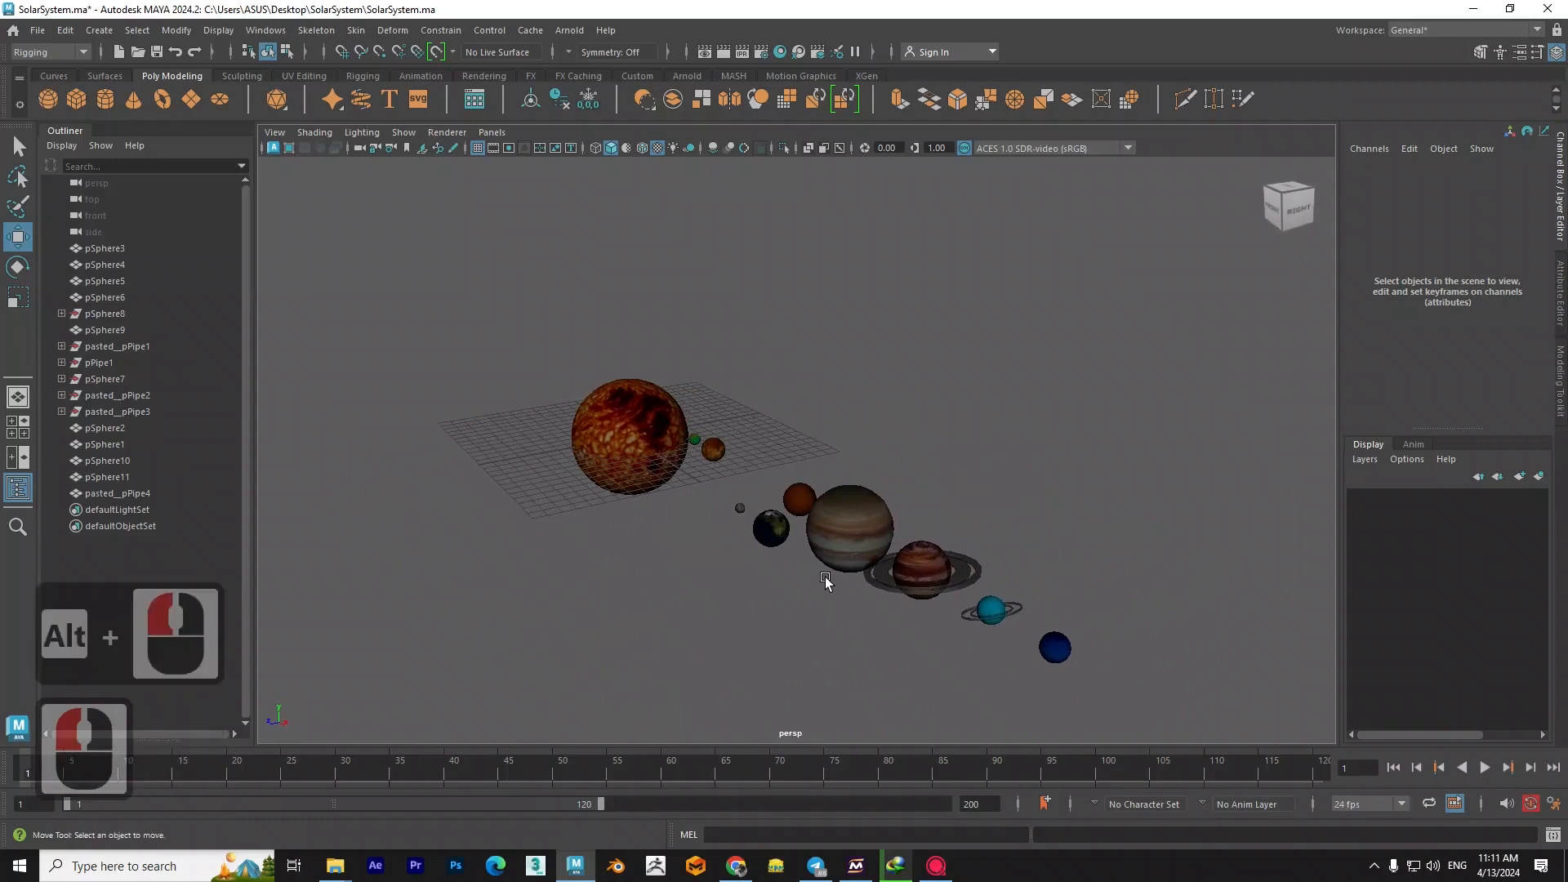
- Place a joint with the Create Joints tool near the sun sphere's centre, working in the front view in wireframe
alt+drag(861, 602, 651, 599)
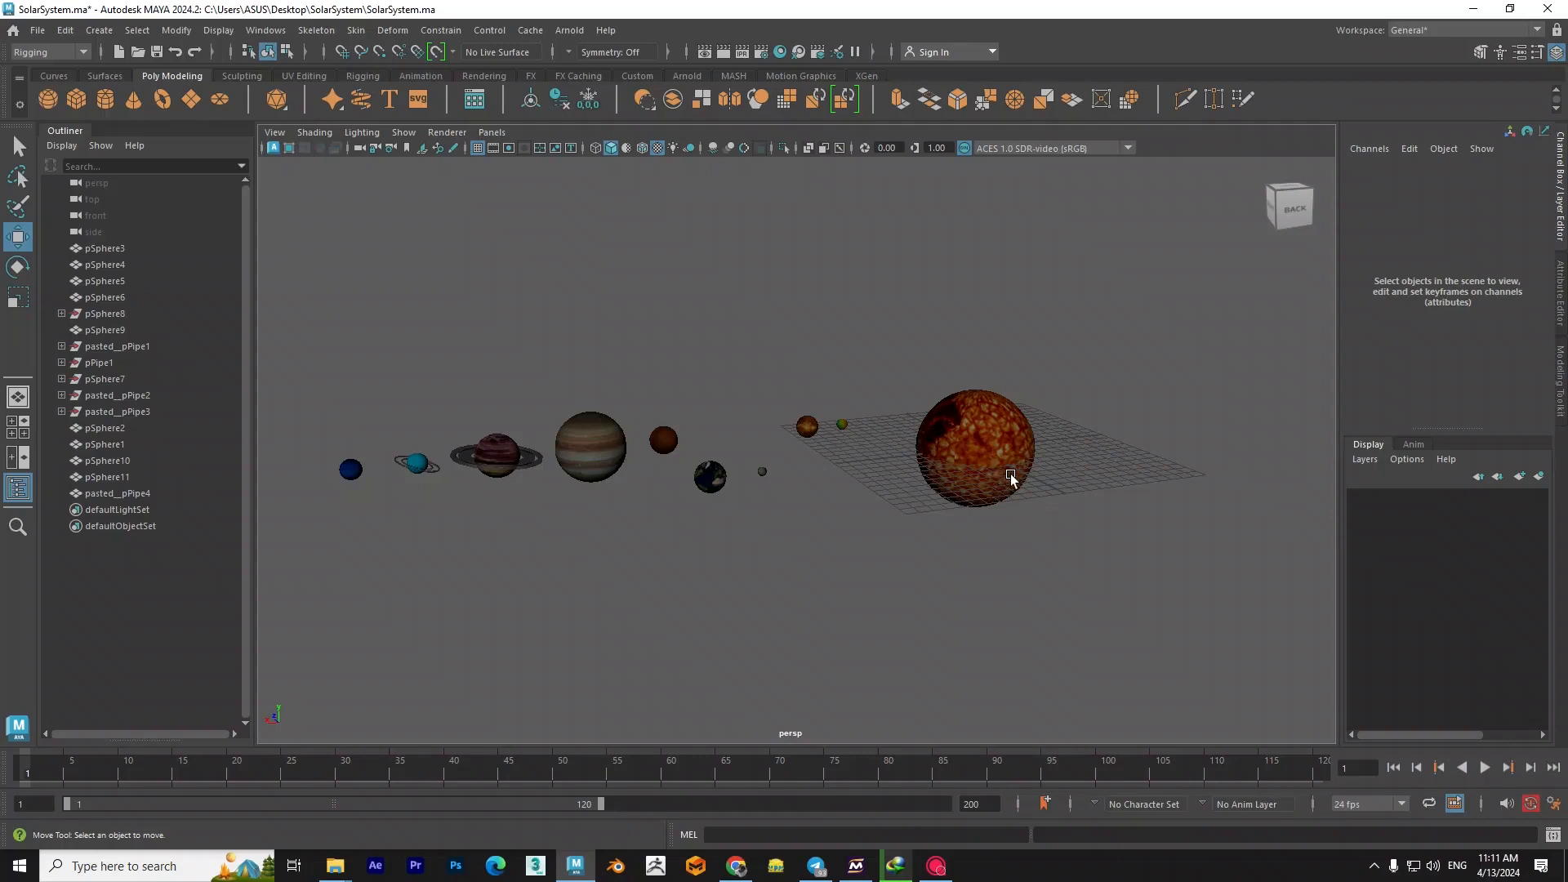
alt+drag(809, 486, 1094, 478)
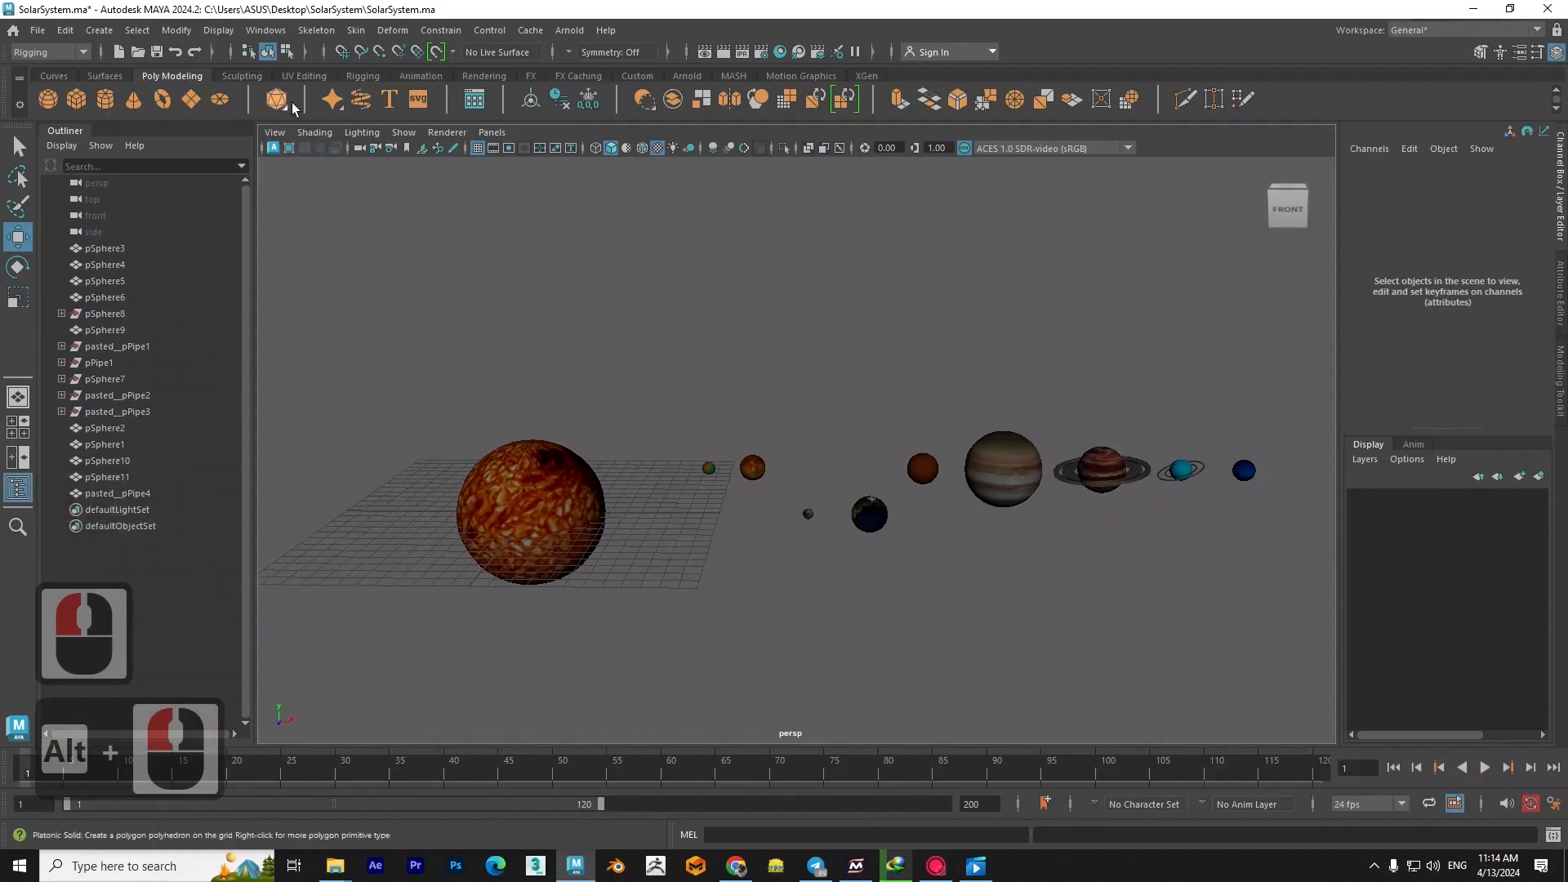
click(359, 76)
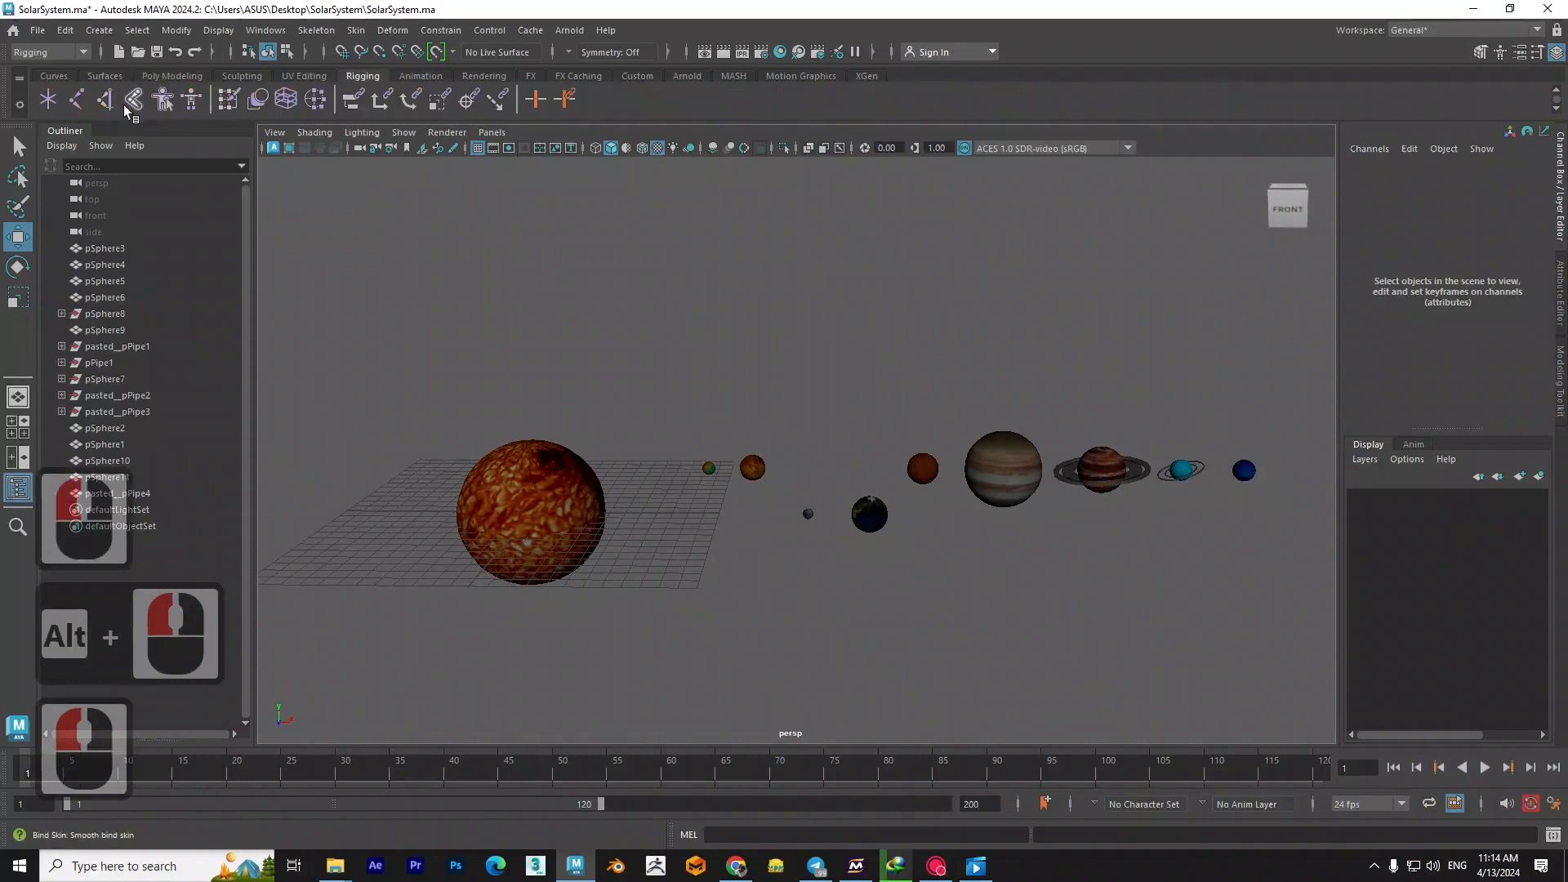
click(77, 101)
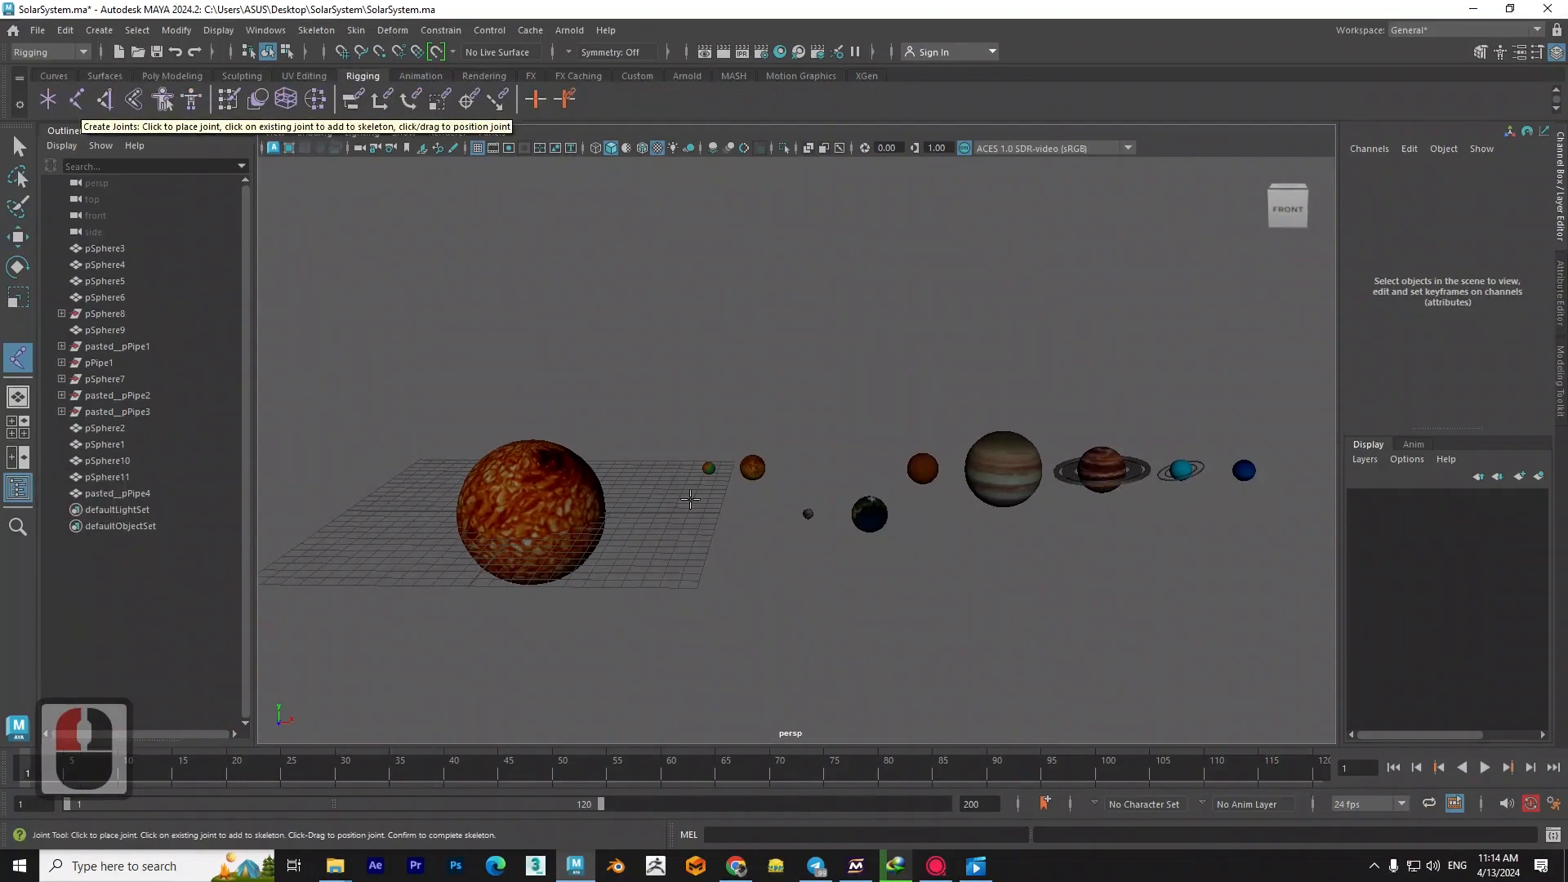
scroll(641, 455, up, 2)
key(space)
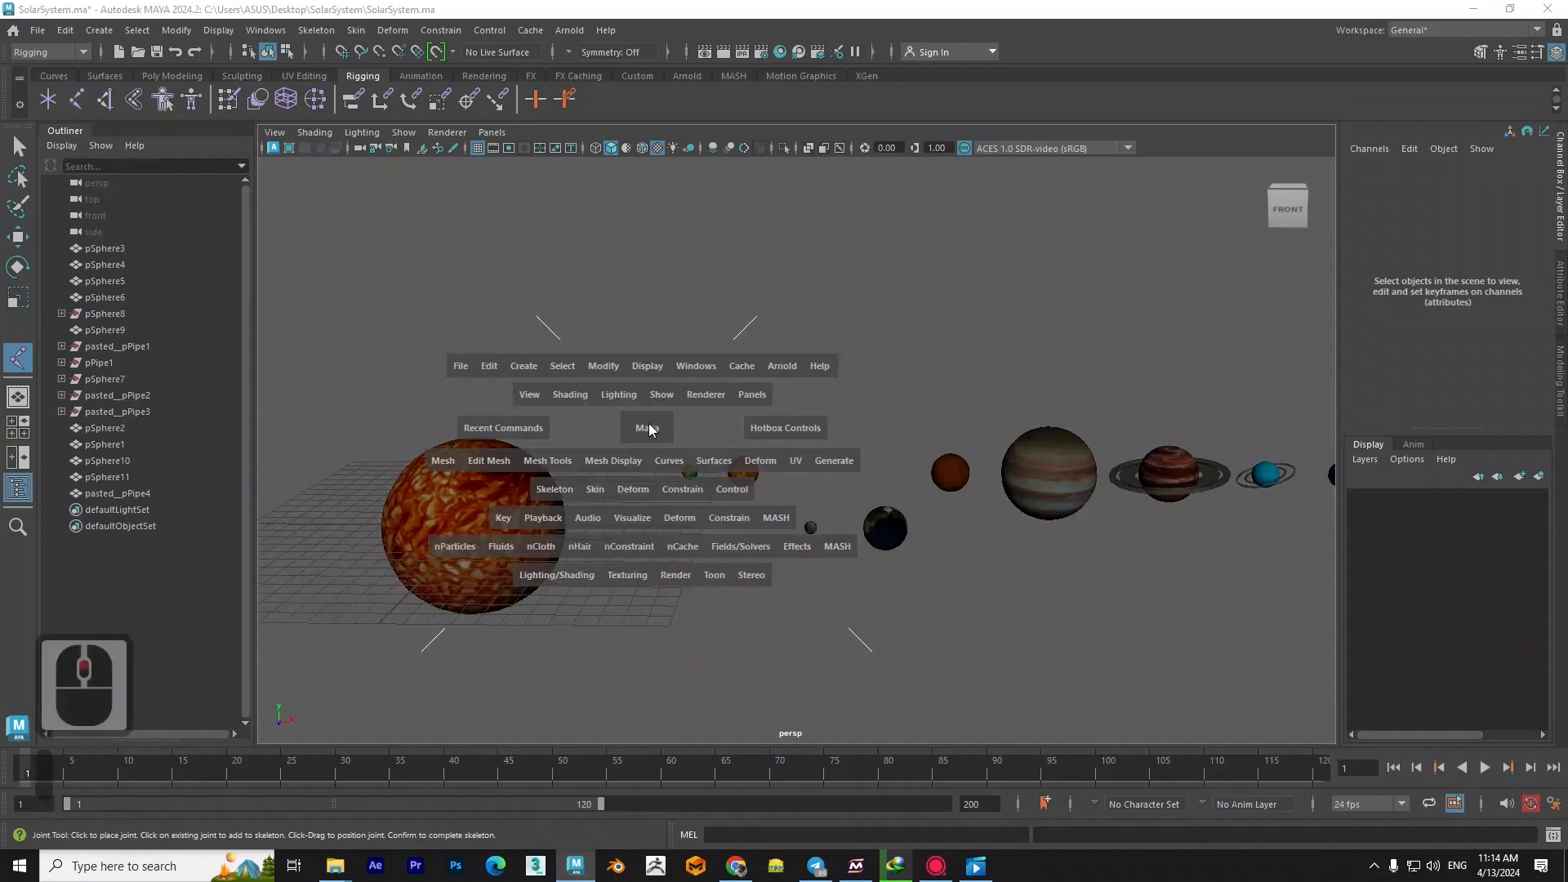
drag(646, 430, 649, 467)
alt+middle_drag(585, 312, 605, 423)
key(4)
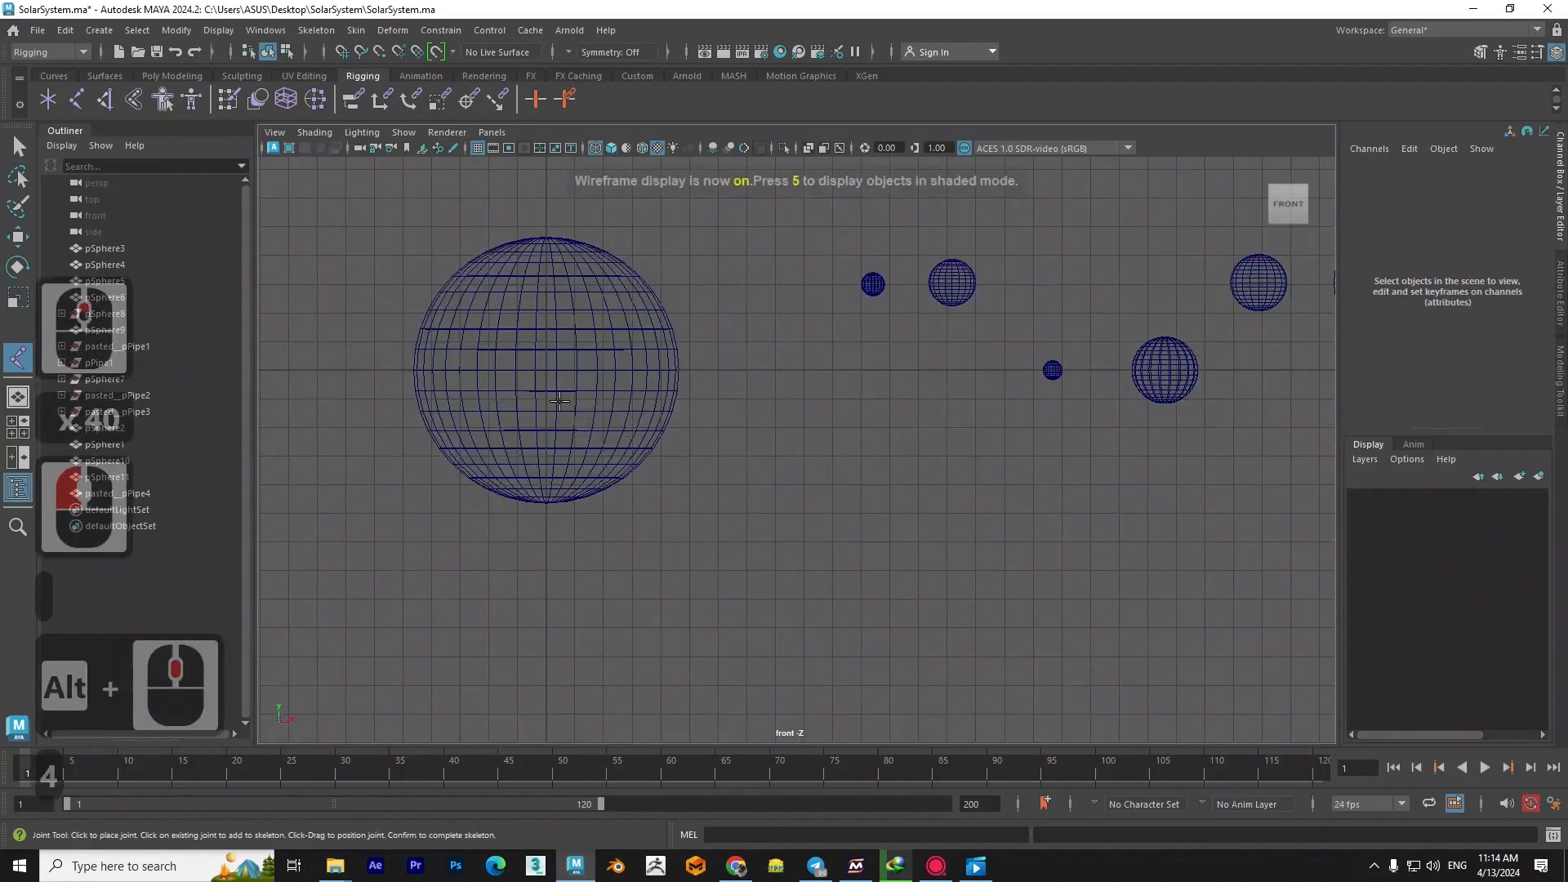
scroll(605, 423, up, 2)
alt+middle_drag(513, 347, 633, 405)
click(633, 406)
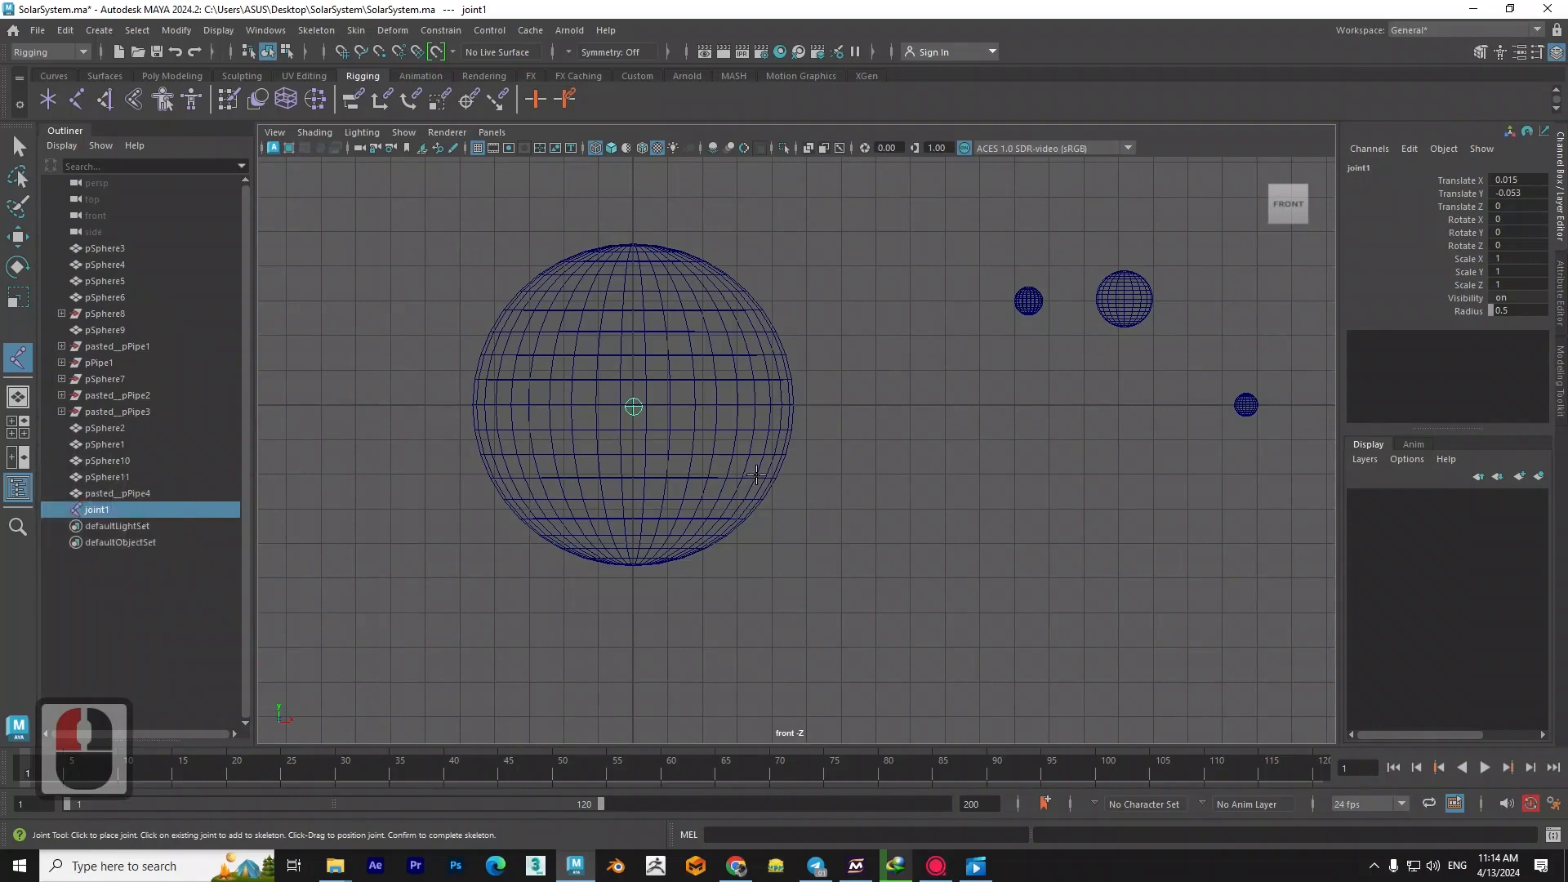
- Move the sun joint with point snapping to the sphere's centre, at about 0.001 in Translate X and Y
key(w)
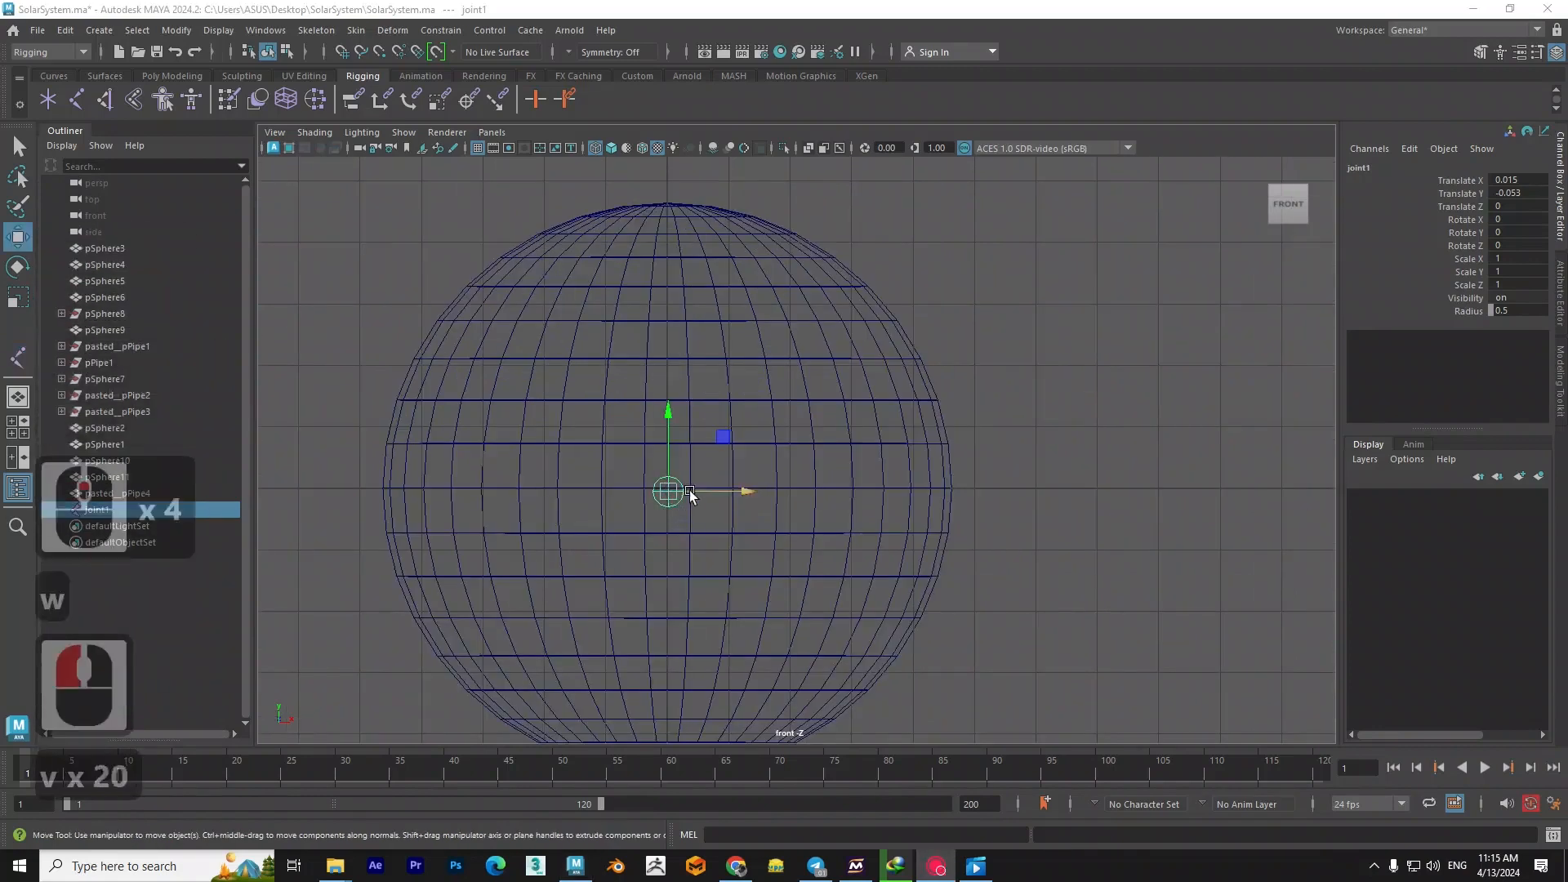
drag(689, 493, 672, 201)
key(v)
key(v)
drag(668, 408, 380, 488)
- Examine the joint's position inside the sun sphere in the perspective view
scroll(735, 511, down, 3)
key(space)
drag(760, 515, 677, 516)
scroll(811, 487, down, 8)
scroll(812, 490, up, 3)
key(space)
drag(846, 558, 827, 489)
alt+middle_drag(824, 492, 629, 531)
alt+drag(628, 531, 592, 544)
scroll(593, 544, up, 3)
alt+middle_drag(593, 544, 766, 585)
alt+drag(766, 584, 738, 566)
alt+middle_drag(738, 565, 601, 516)
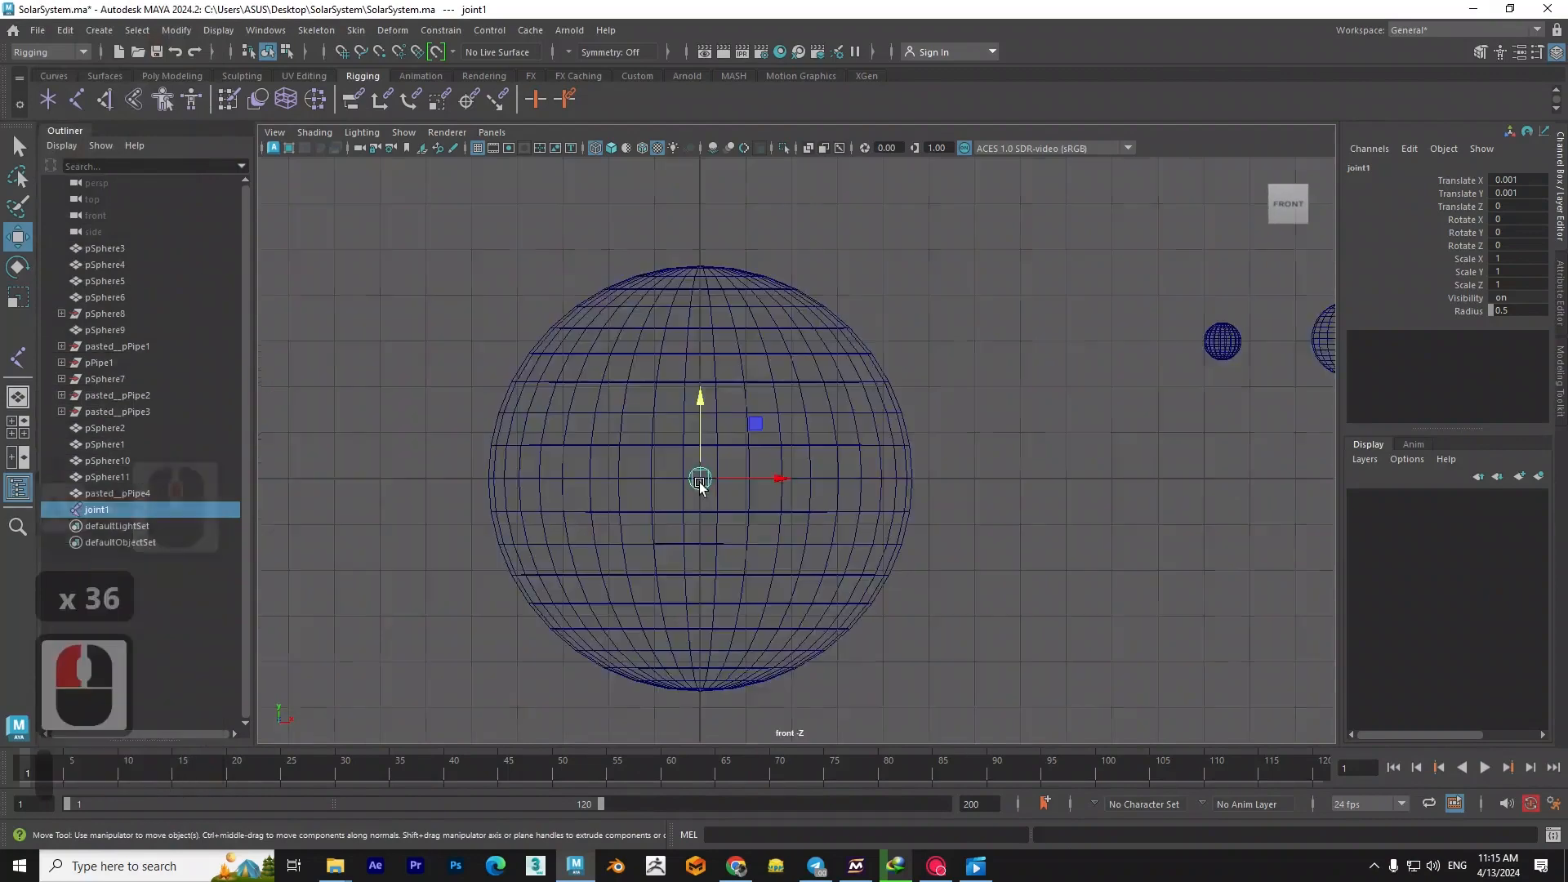
- In the front view, duplicate the joint into the small planet nearest the sun and snap it to that planet's centre
scroll(714, 483, down, 4)
key(space)
drag(913, 485, 778, 519)
shift+drag(539, 504, 847, 387)
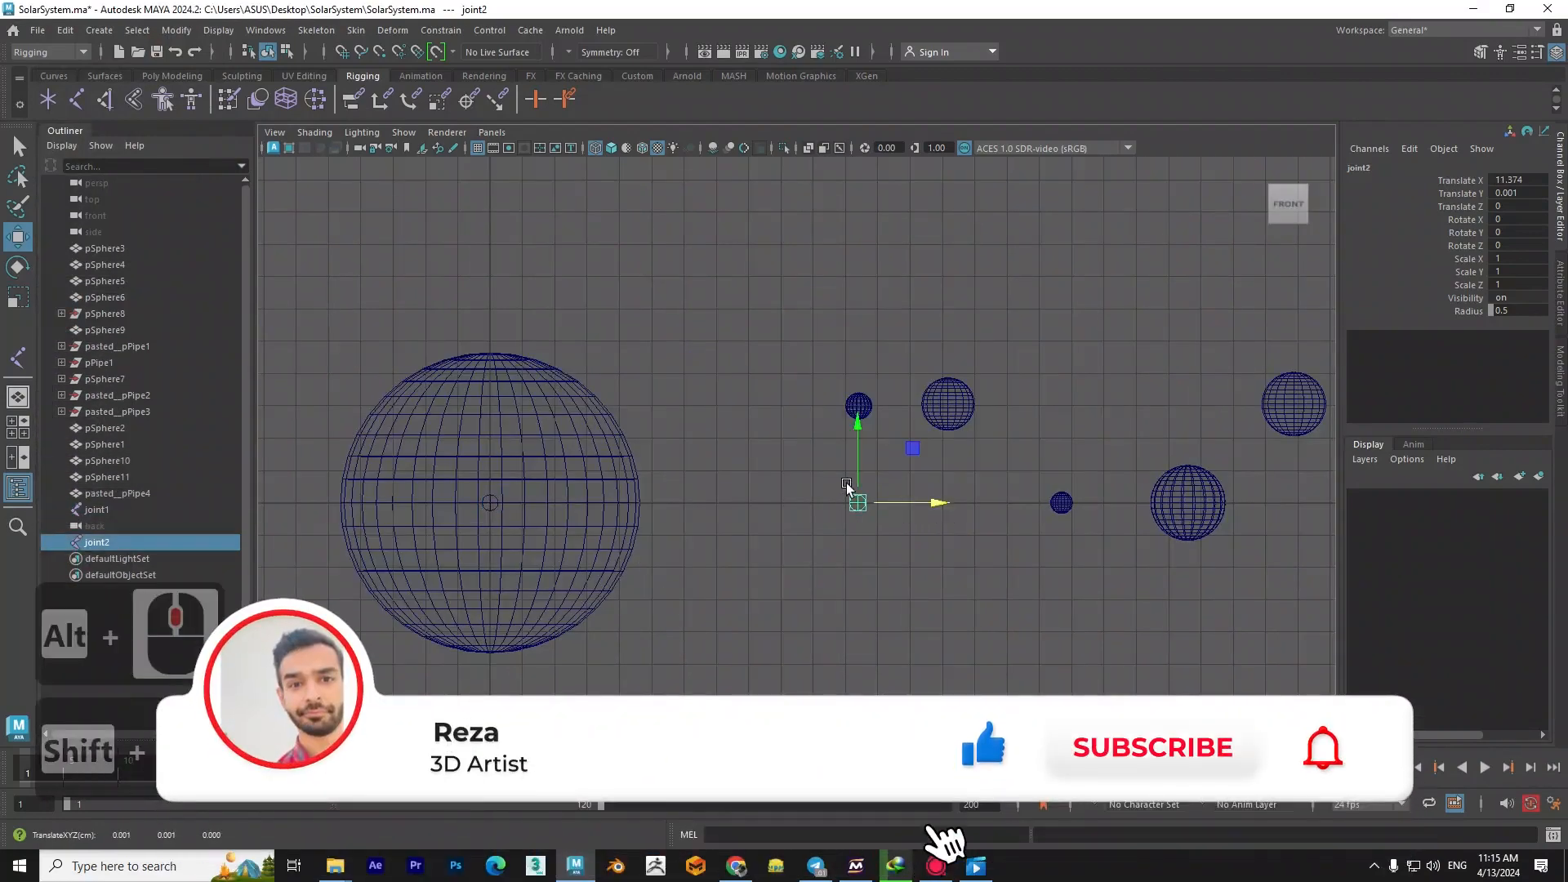
scroll(913, 369, up, 7)
alt+middle_drag(913, 368, 689, 522)
scroll(660, 563, up, 9)
alt+middle_drag(622, 582, 771, 546)
scroll(751, 565, up, 3)
scroll(752, 569, up, 2)
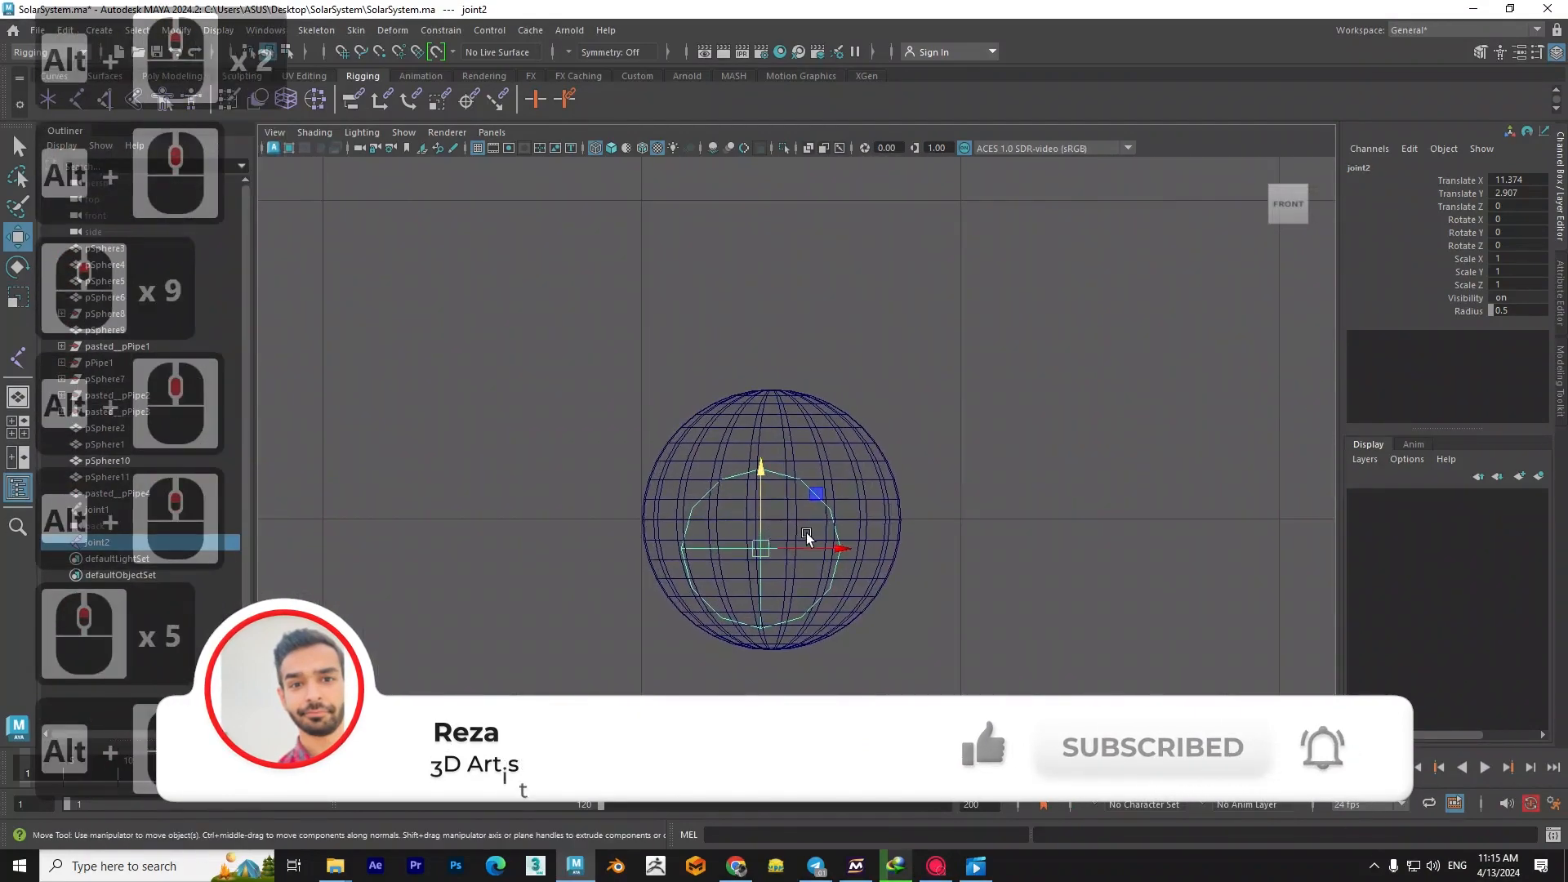
key(v)
mouse_move(765, 545)
mouse_down()
mouse_move(763, 443)
mouse_move(796, 521)
mouse_up()
- Duplicate the joint into the second planet from the sun and snap it to that planet's centre
scroll(812, 528, down, 3)
alt+middle_drag(812, 528, 801, 531)
shift+drag(789, 473, 928, 482)
scroll(929, 482, up, 10)
alt+middle_drag(928, 481, 788, 490)
scroll(830, 515, up, 7)
shift+drag(825, 508, 606, 548)
key(ctrl+z)
key(v)
click(828, 535)
click(856, 496)
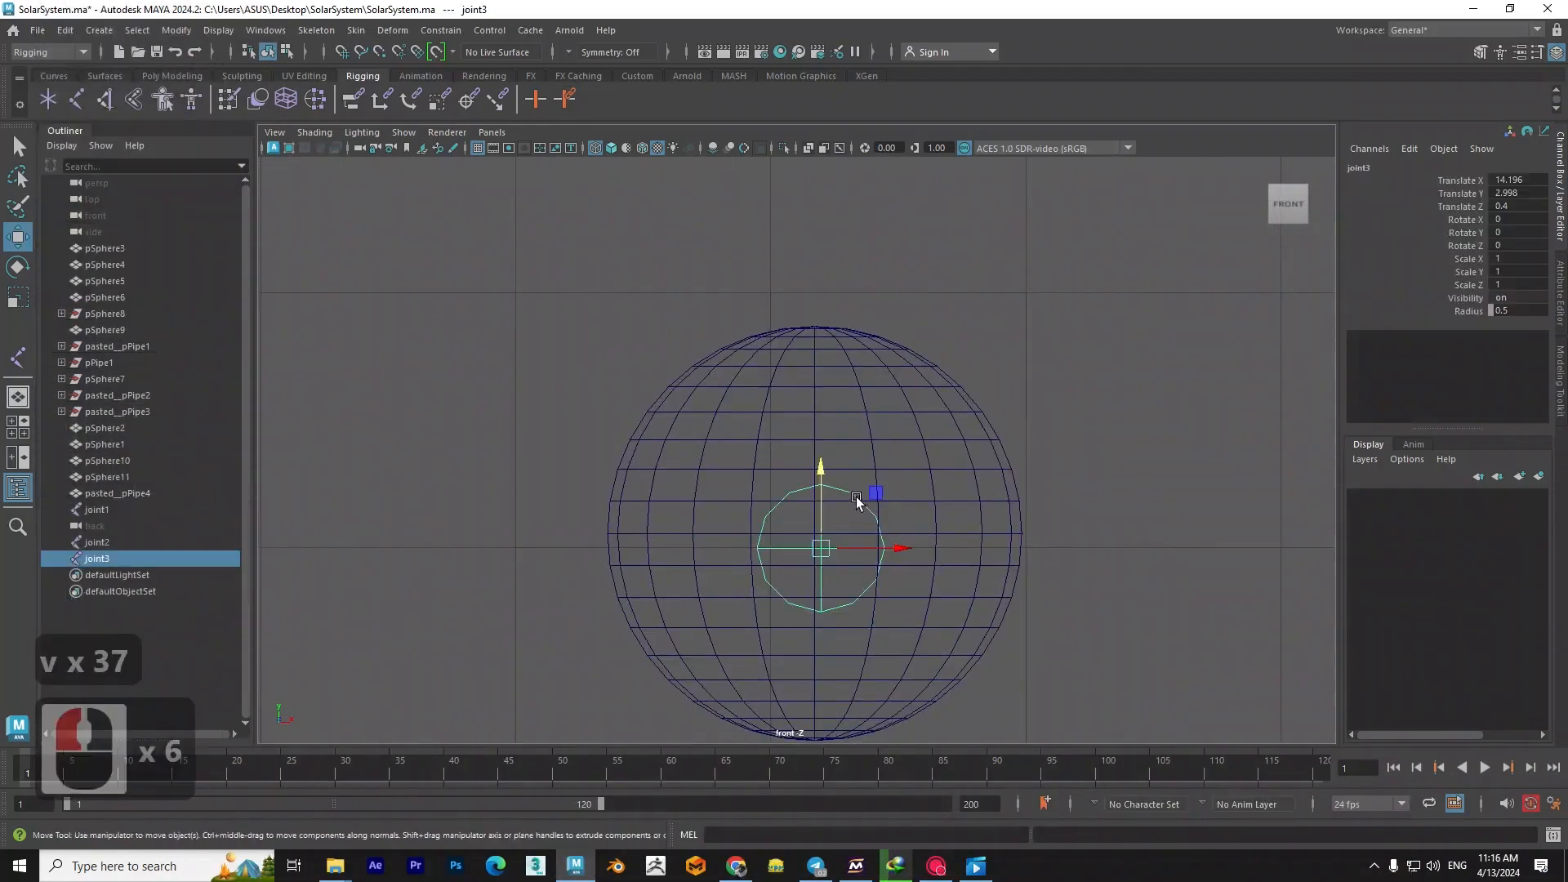
key(v)
drag(858, 548, 812, 545)
- Duplicate the joint into the large ringed planet, placing it at about Translate X 36
scroll(812, 552, down, 5)
alt+scroll(668, 521, down, 2)
alt+middle_drag(940, 527, 540, 533)
mouse_move(480, 482)
shift+mouse_down()
mouse_move(833, 518)
mouse_move(1227, 516)
mouse_move(1194, 516)
shift+mouse_up()
alt+middle_drag(1194, 517, 991, 546)
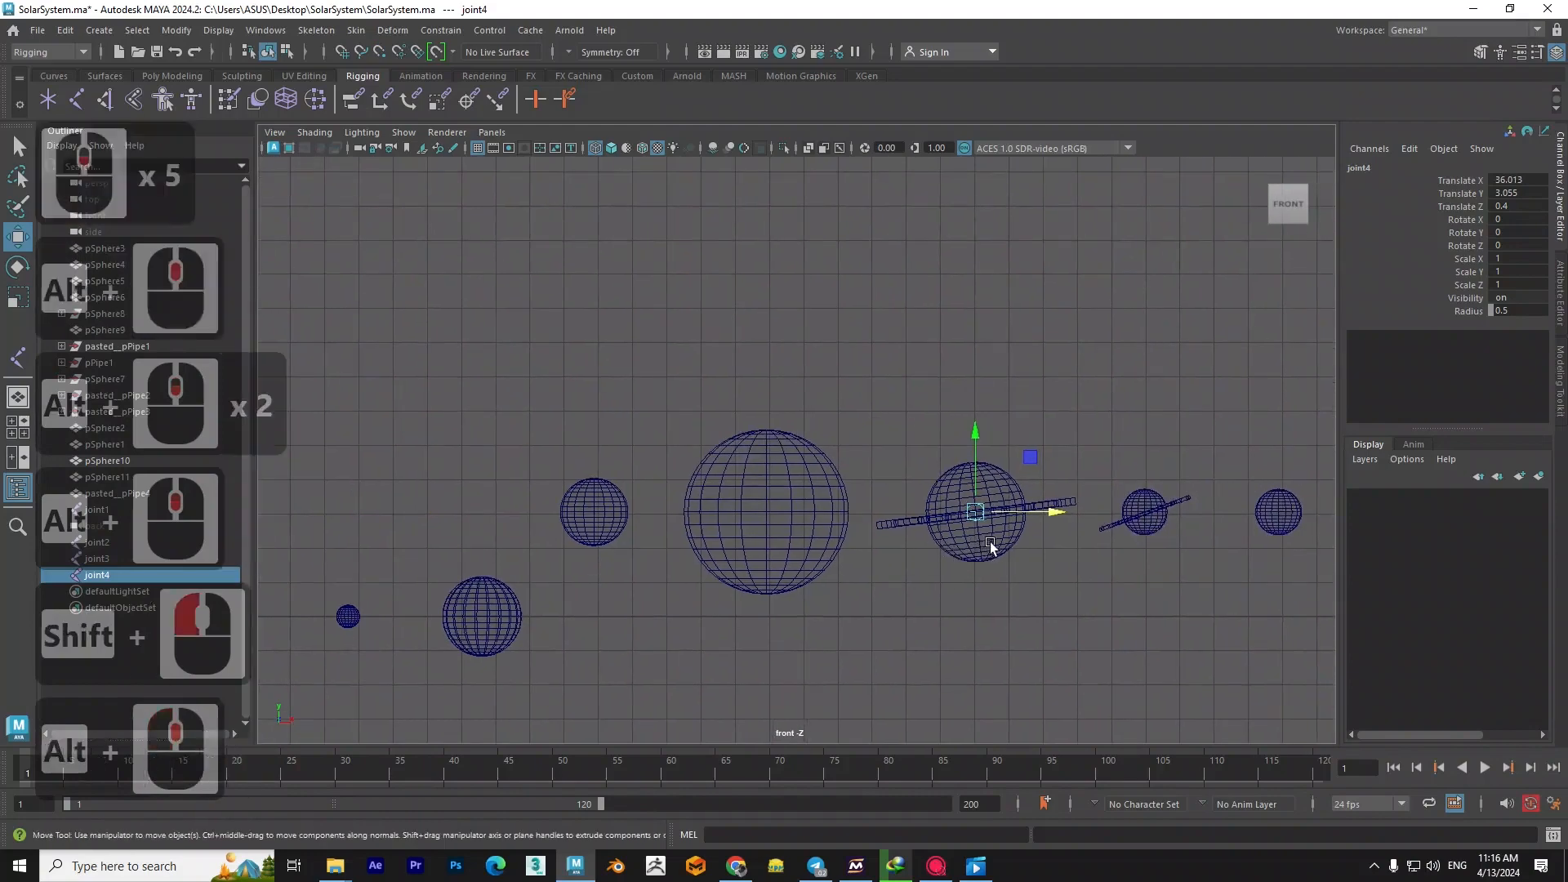
- Try to shift the new joint along X inside the tilted ringed planet
scroll(998, 531, up, 10)
alt+middle_drag(1172, 562, 715, 484)
alt+scroll(715, 484, up, 3)
alt+middle_drag(850, 609, 821, 481)
scroll(833, 451, up, 3)
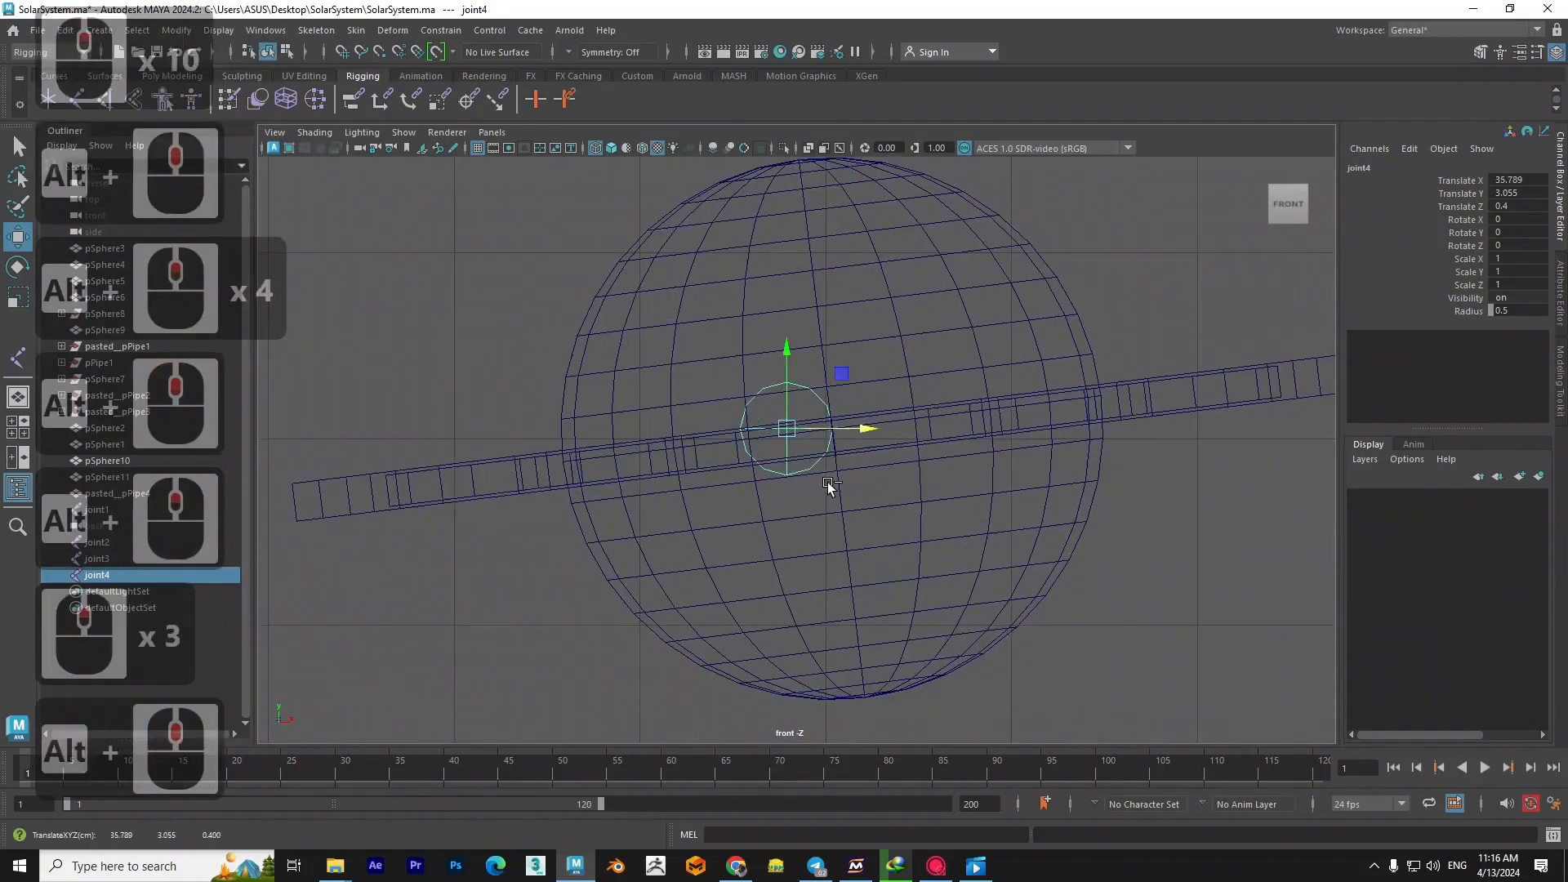
key(ctrl+z)
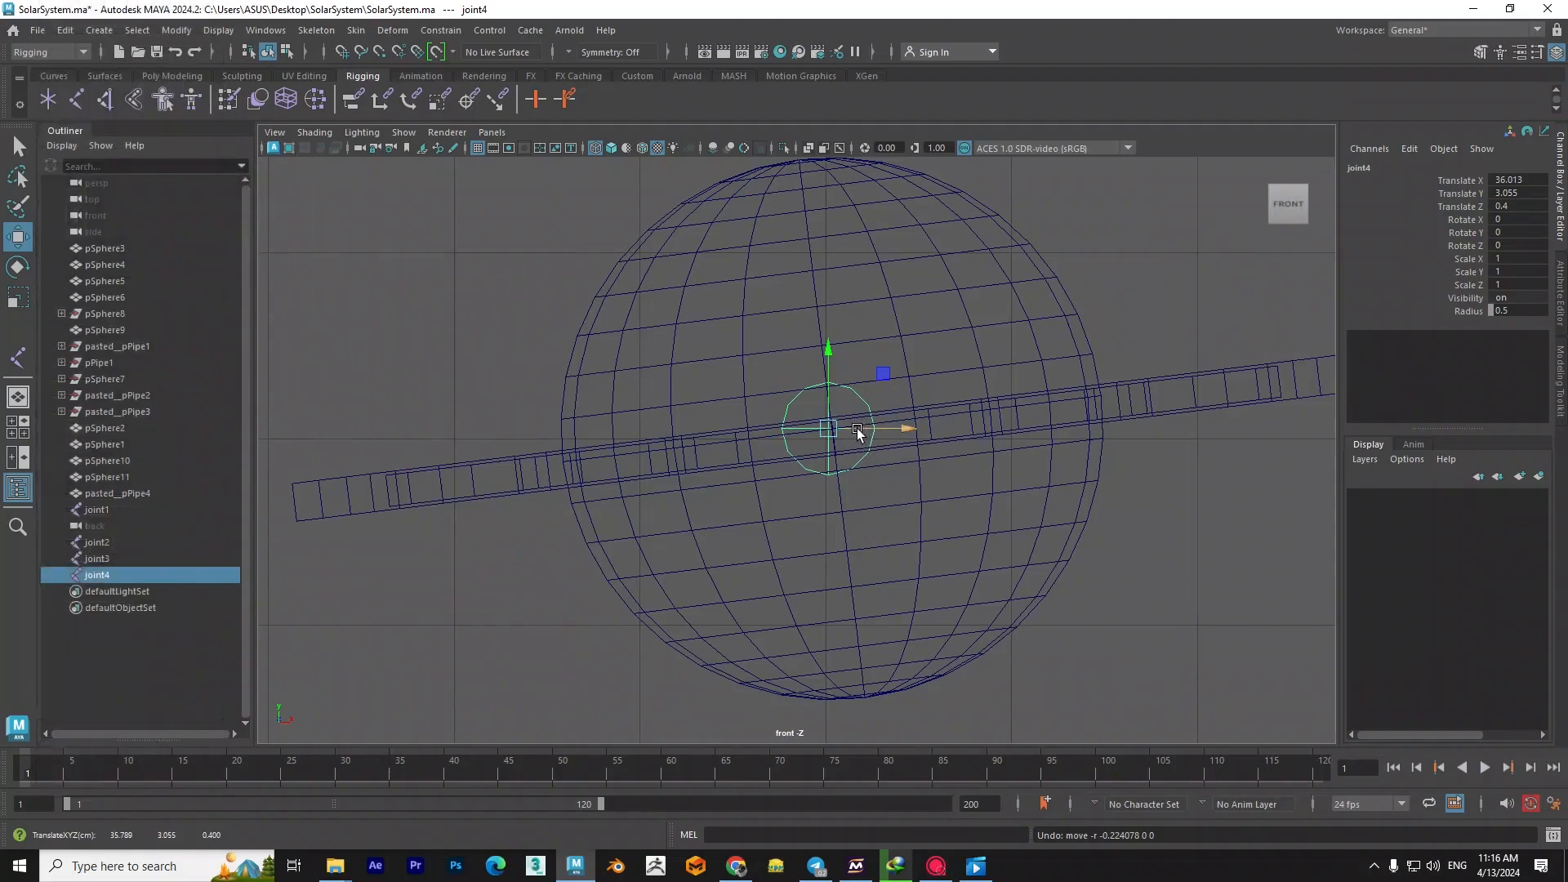
- Level the large ringed planet, pSphere11, by setting its Rotate Z to 0
scroll(890, 432, down, 5)
alt+middle_drag(939, 416, 918, 467)
scroll(791, 504, up, 3)
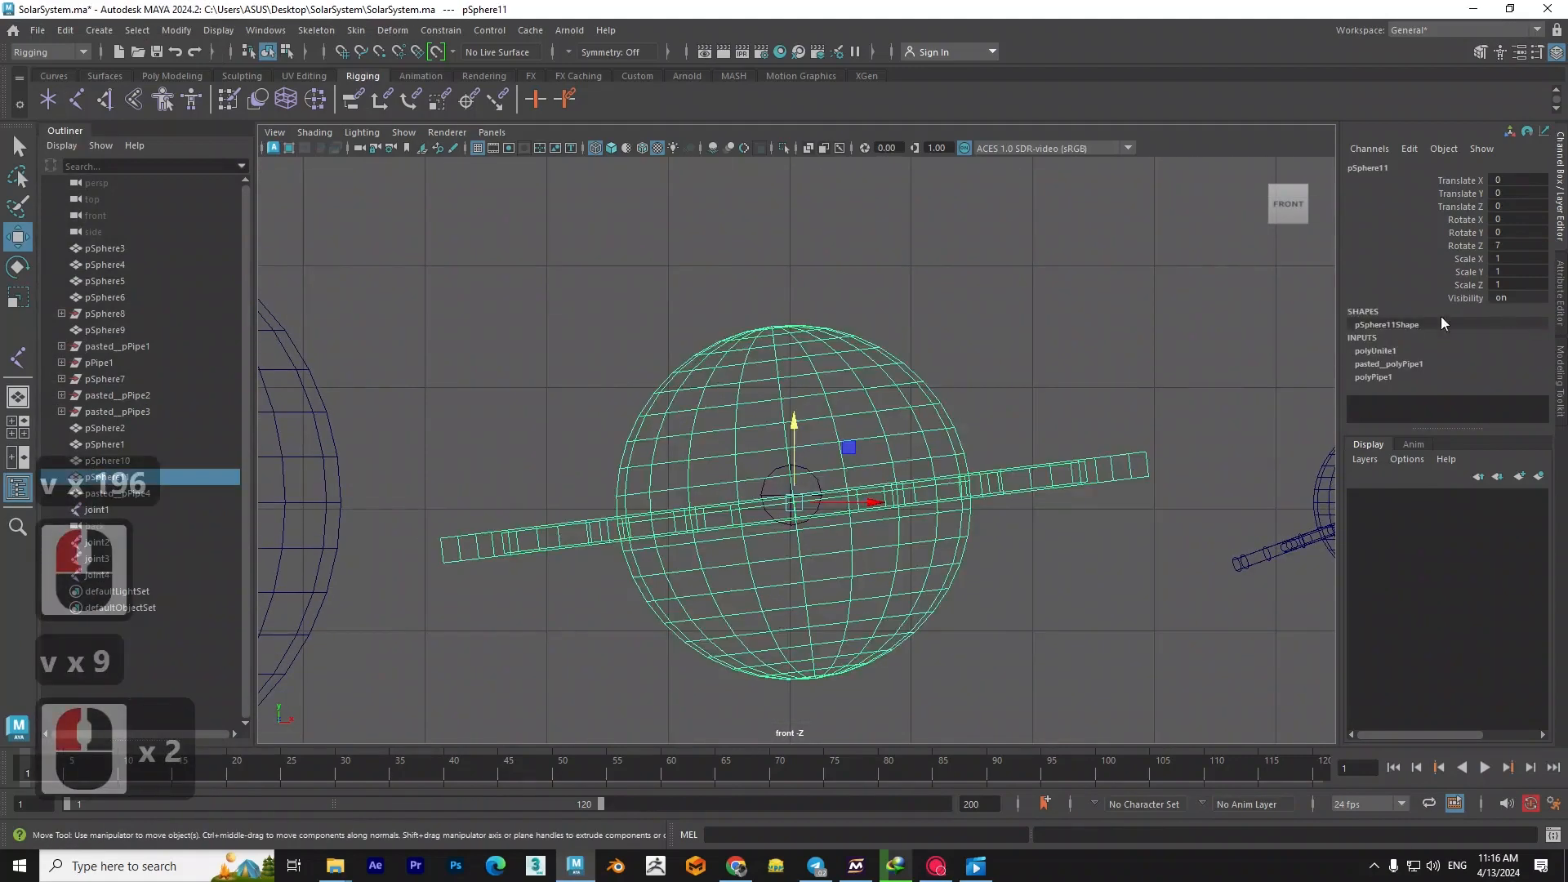
double_click(1523, 245)
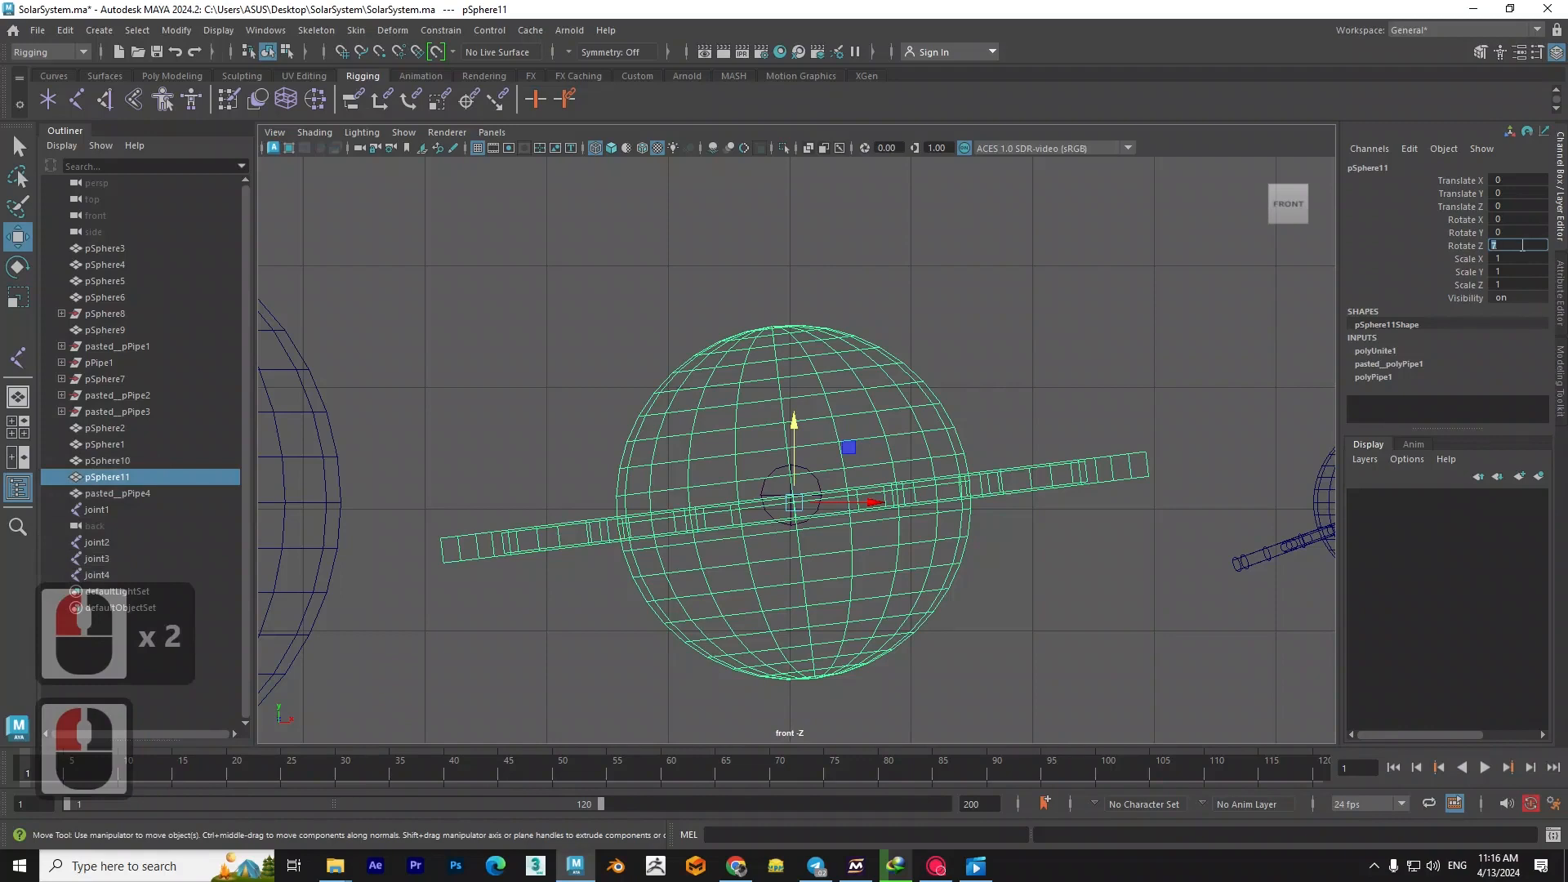
text(0)
key(Return)
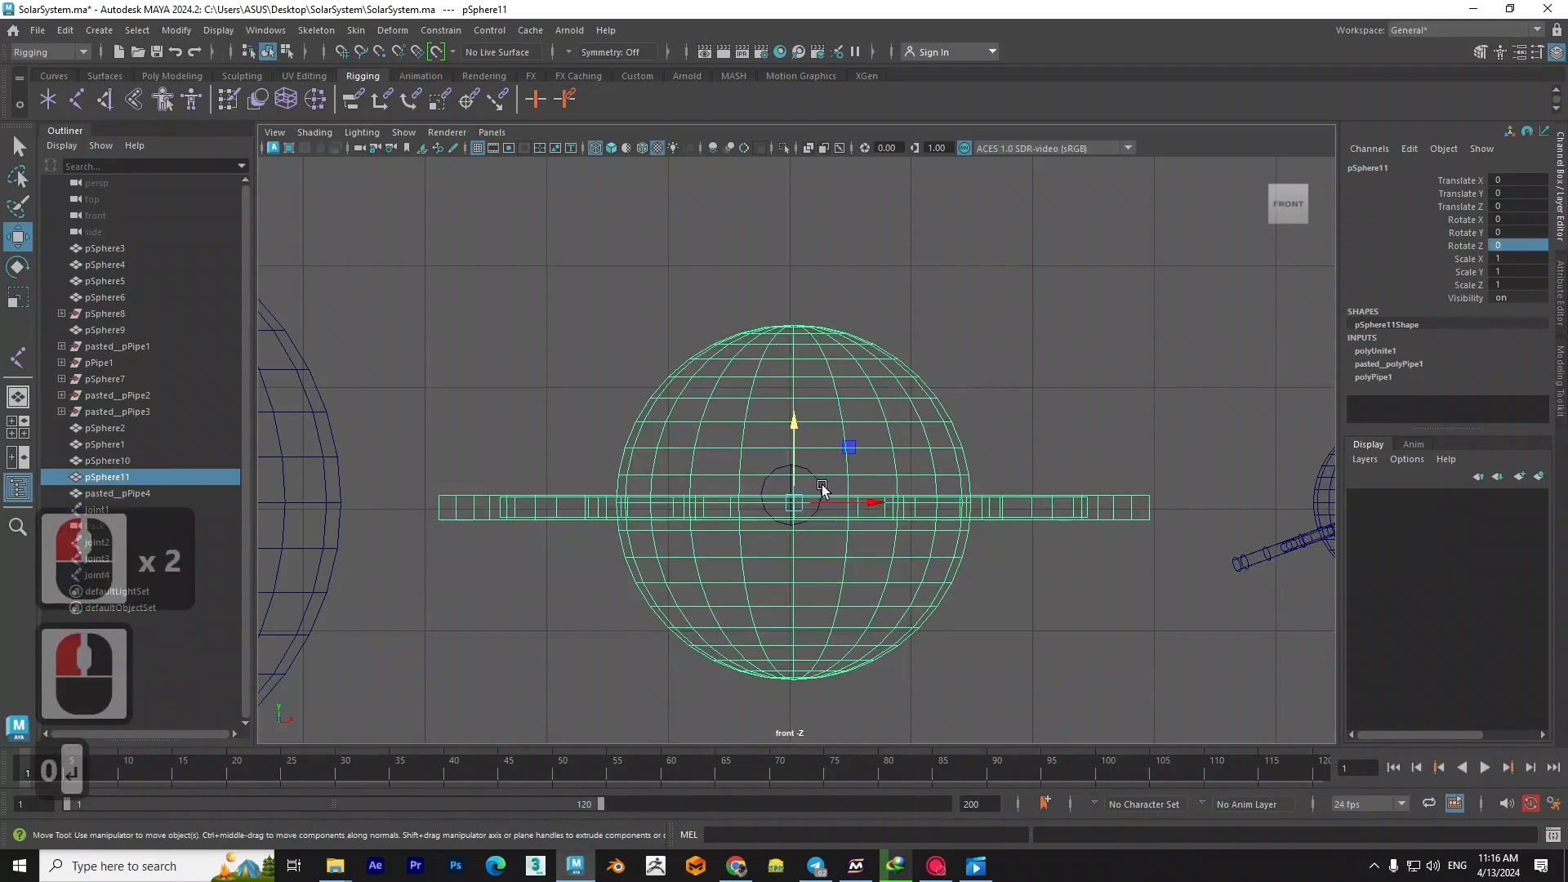
- Snap the ringed planet's joint to the levelled sphere's centre, at Translate X 36.032
click(822, 488)
key(v)
drag(790, 451, 619, 503)
key(v)
drag(844, 505, 820, 340)
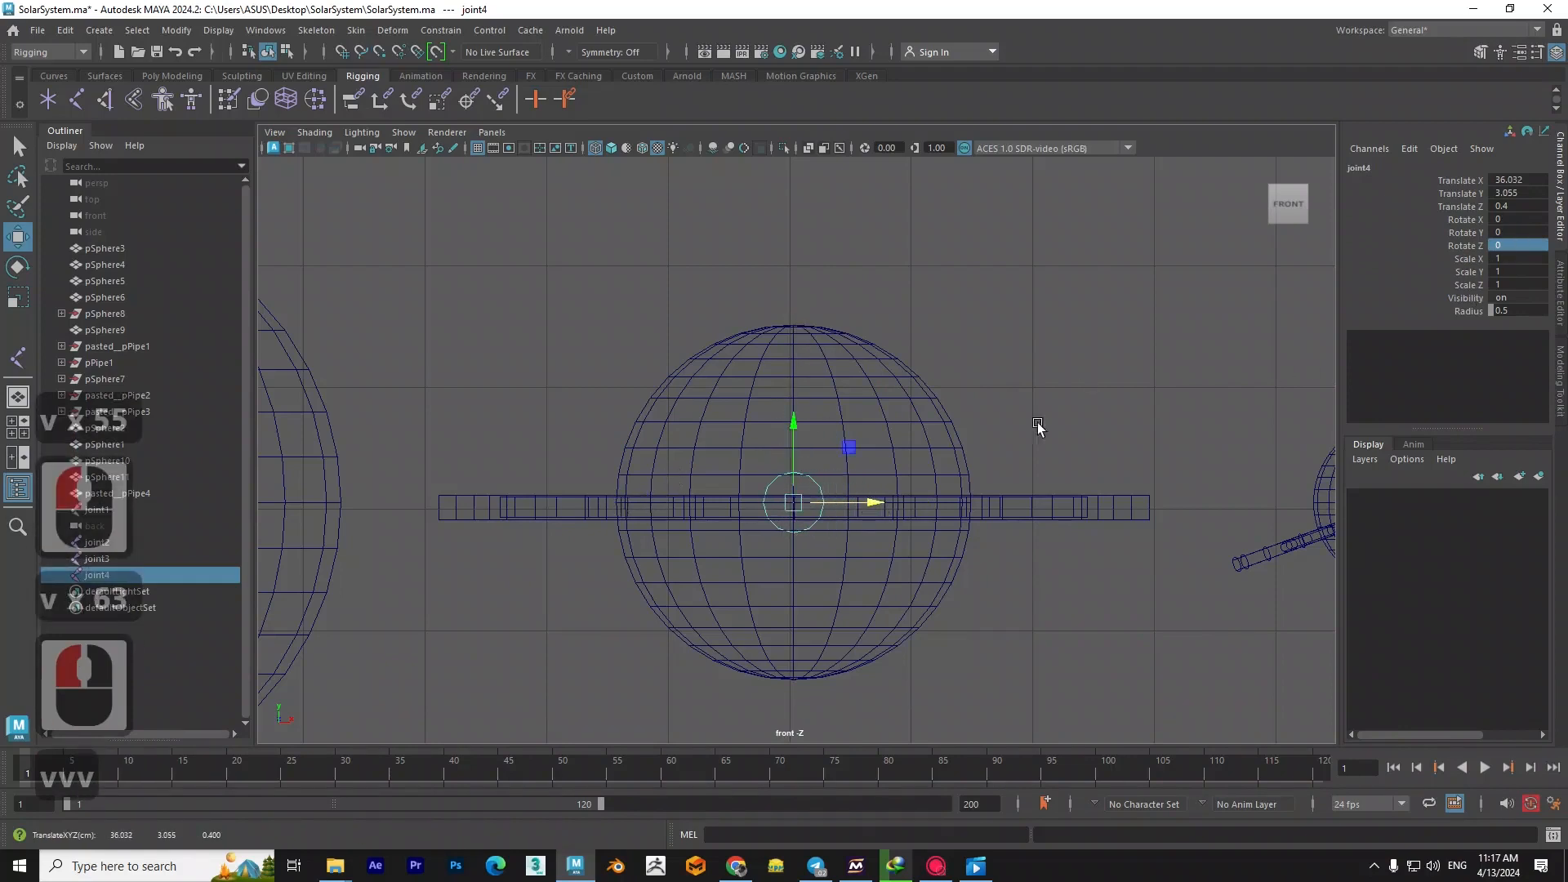
- Try tilting the ringed planet around its centre with Rotate Z set to 7
click(882, 427)
click(844, 441)
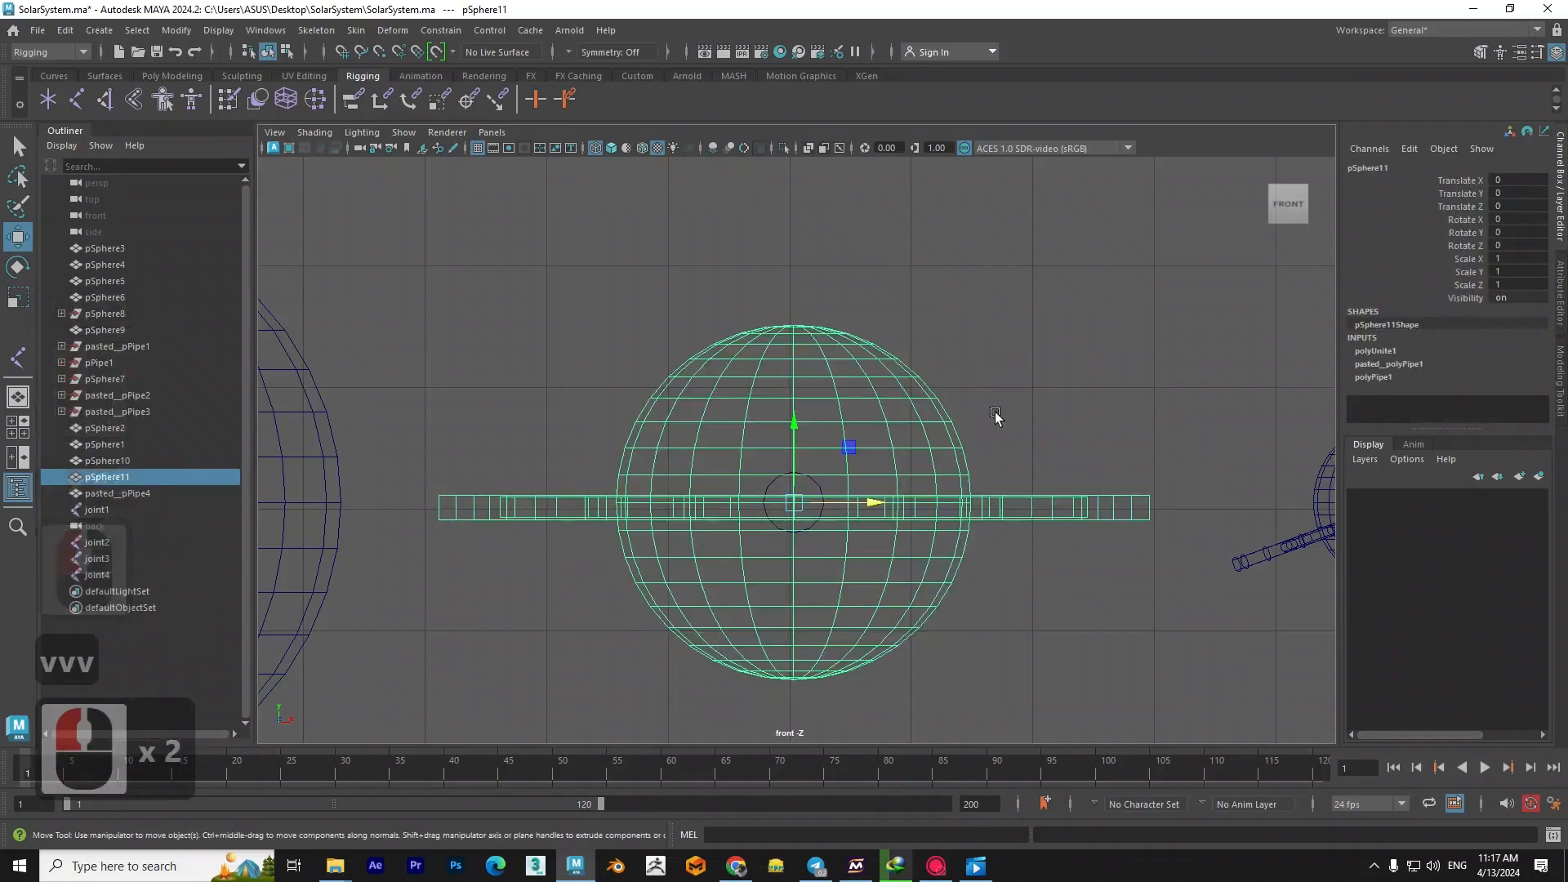
key(r)
key(e)
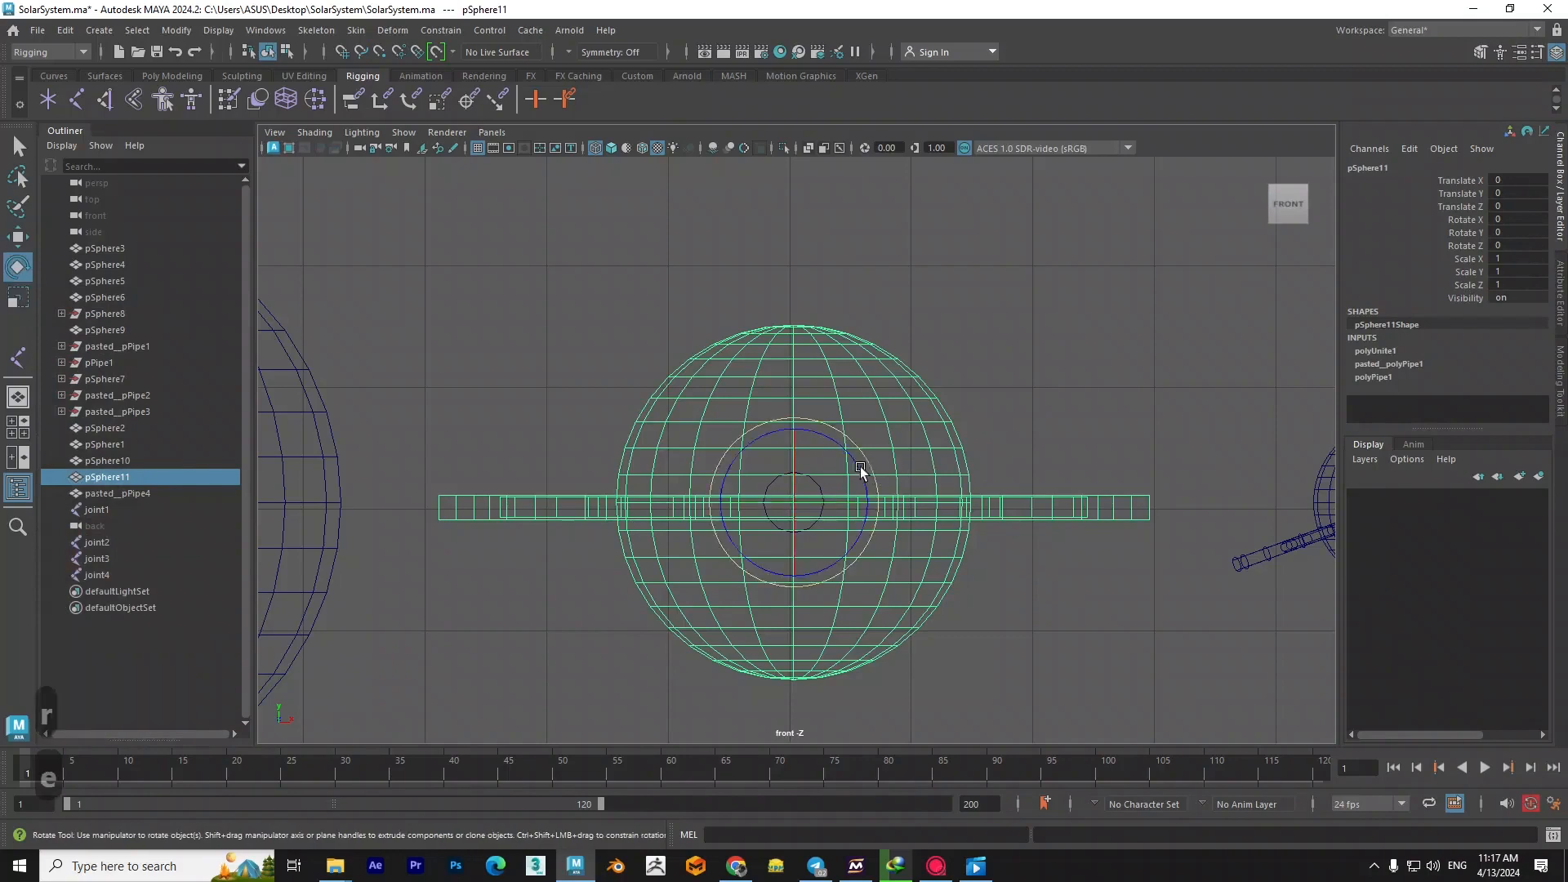
drag(864, 451, 850, 438)
double_click(1521, 245)
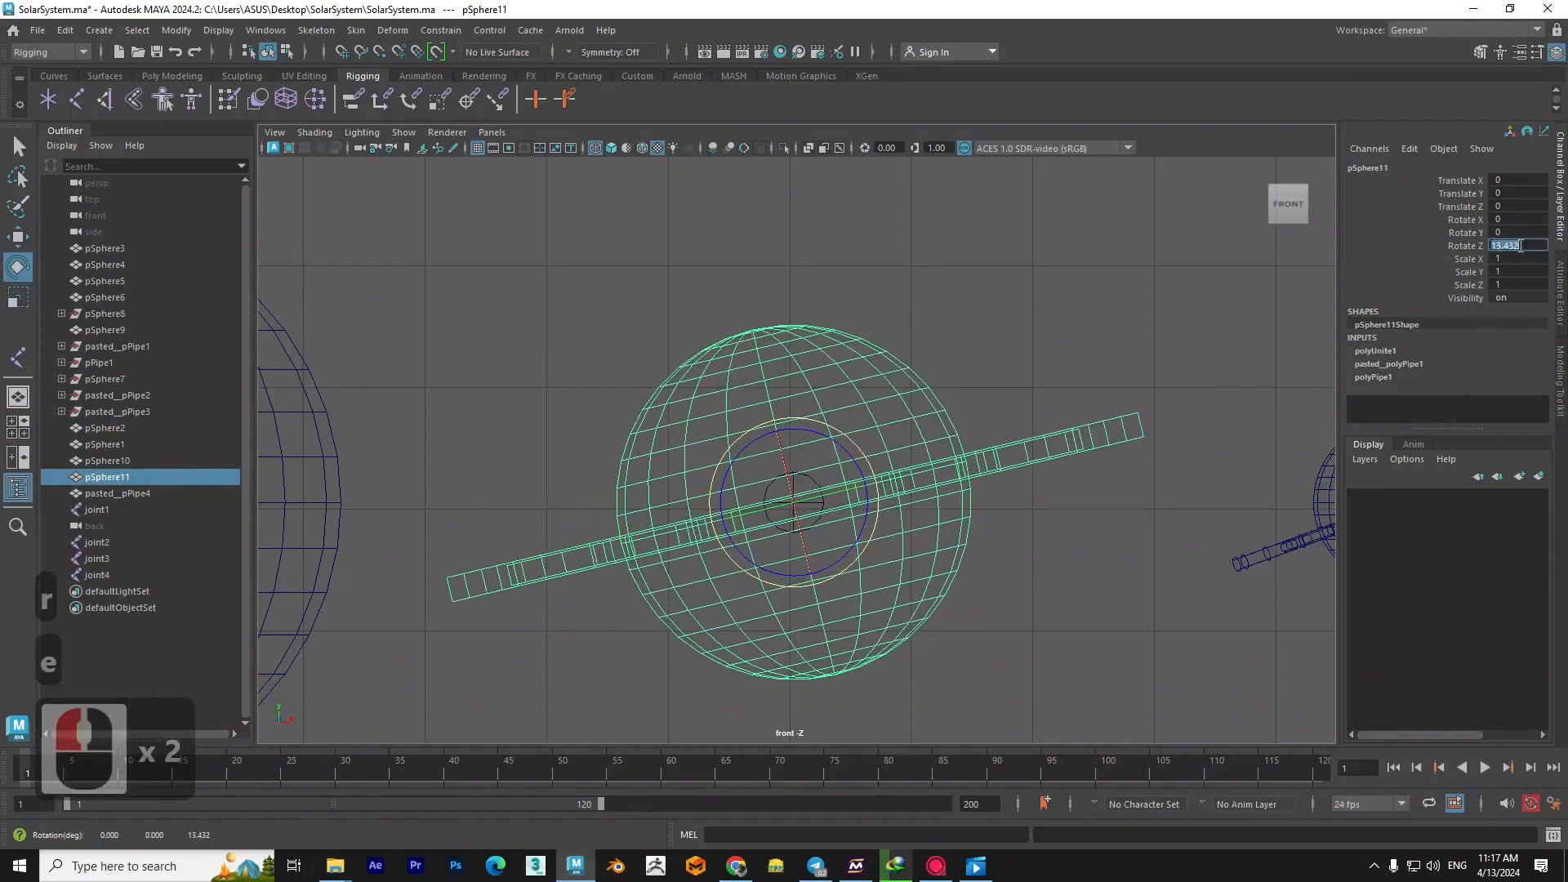
text(7)
key(Return)
key(Return)
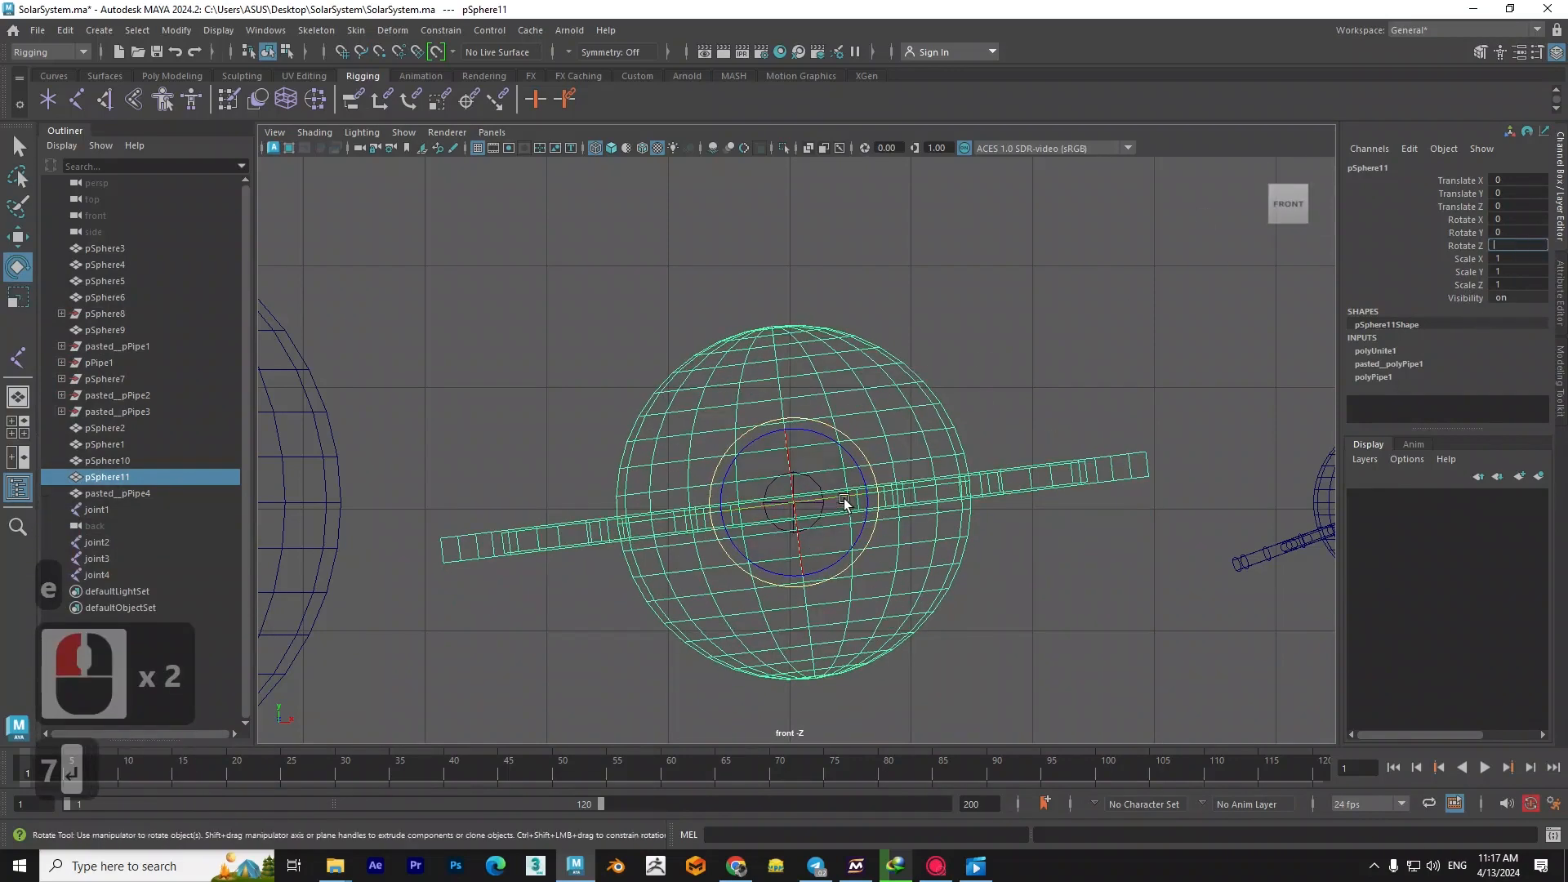
- Undo the tilt, show the front view shaded, and set the ringed planet's Rotate Z to 7 again
middle_click(999, 338)
key(space)
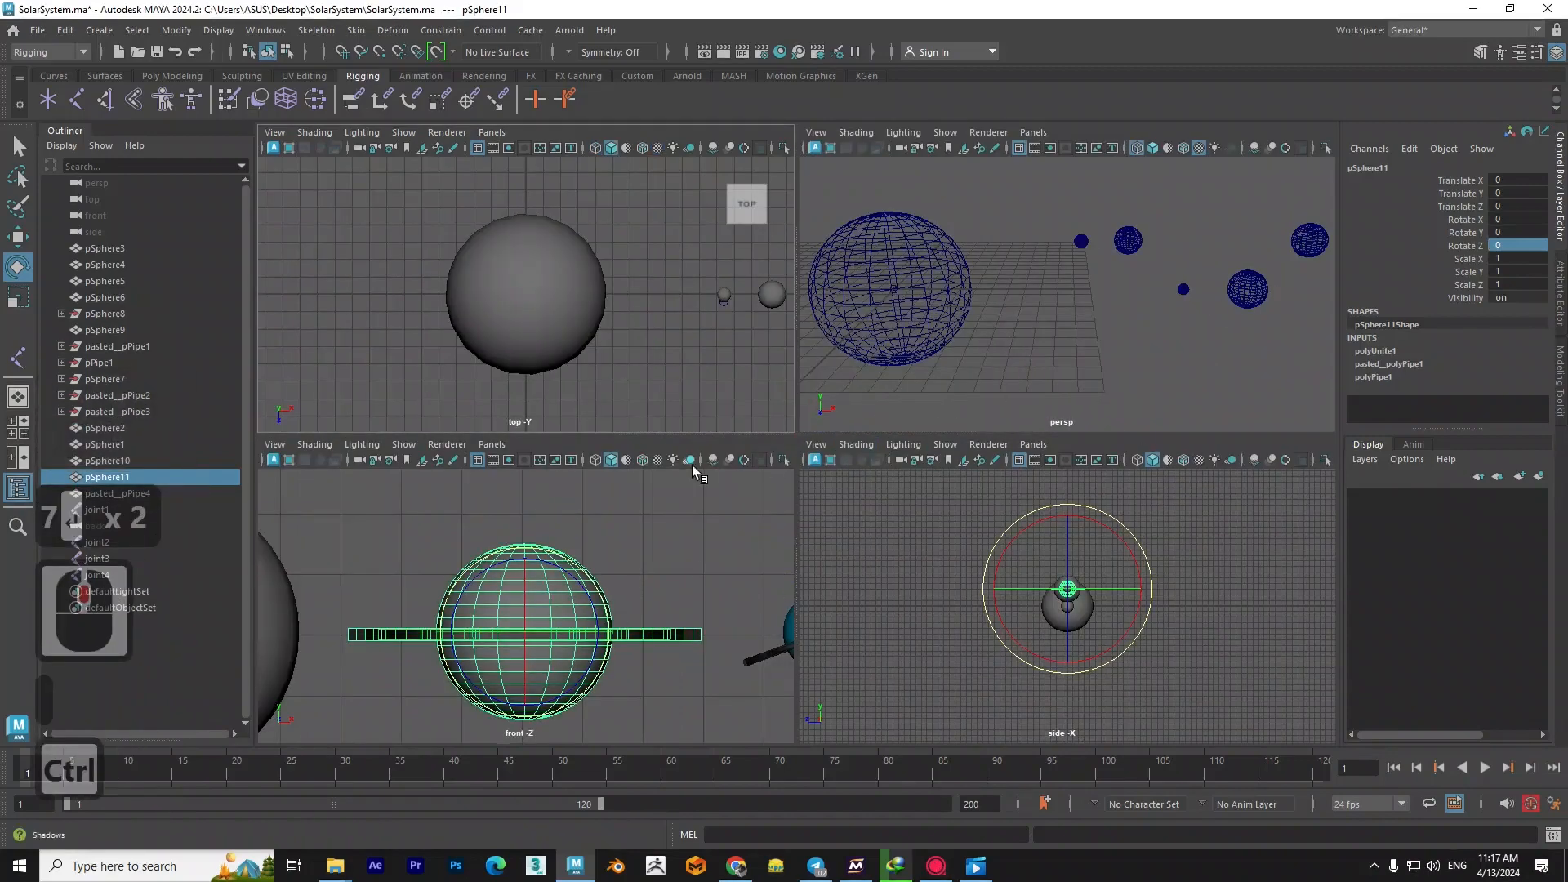
key(space)
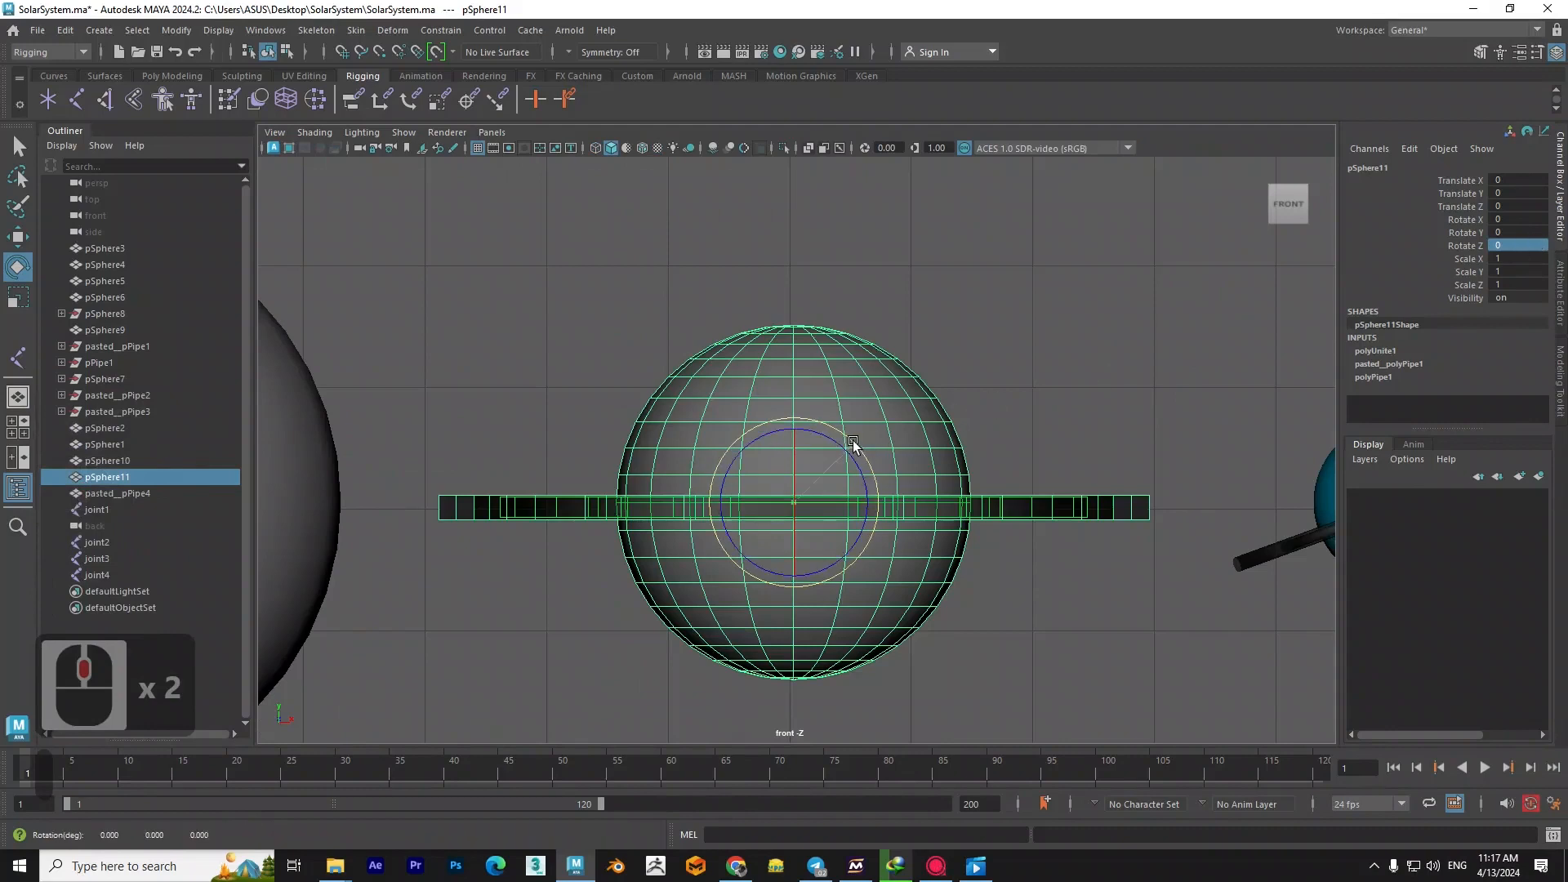
drag(850, 446, 1275, 285)
double_click(1530, 239)
text(7)
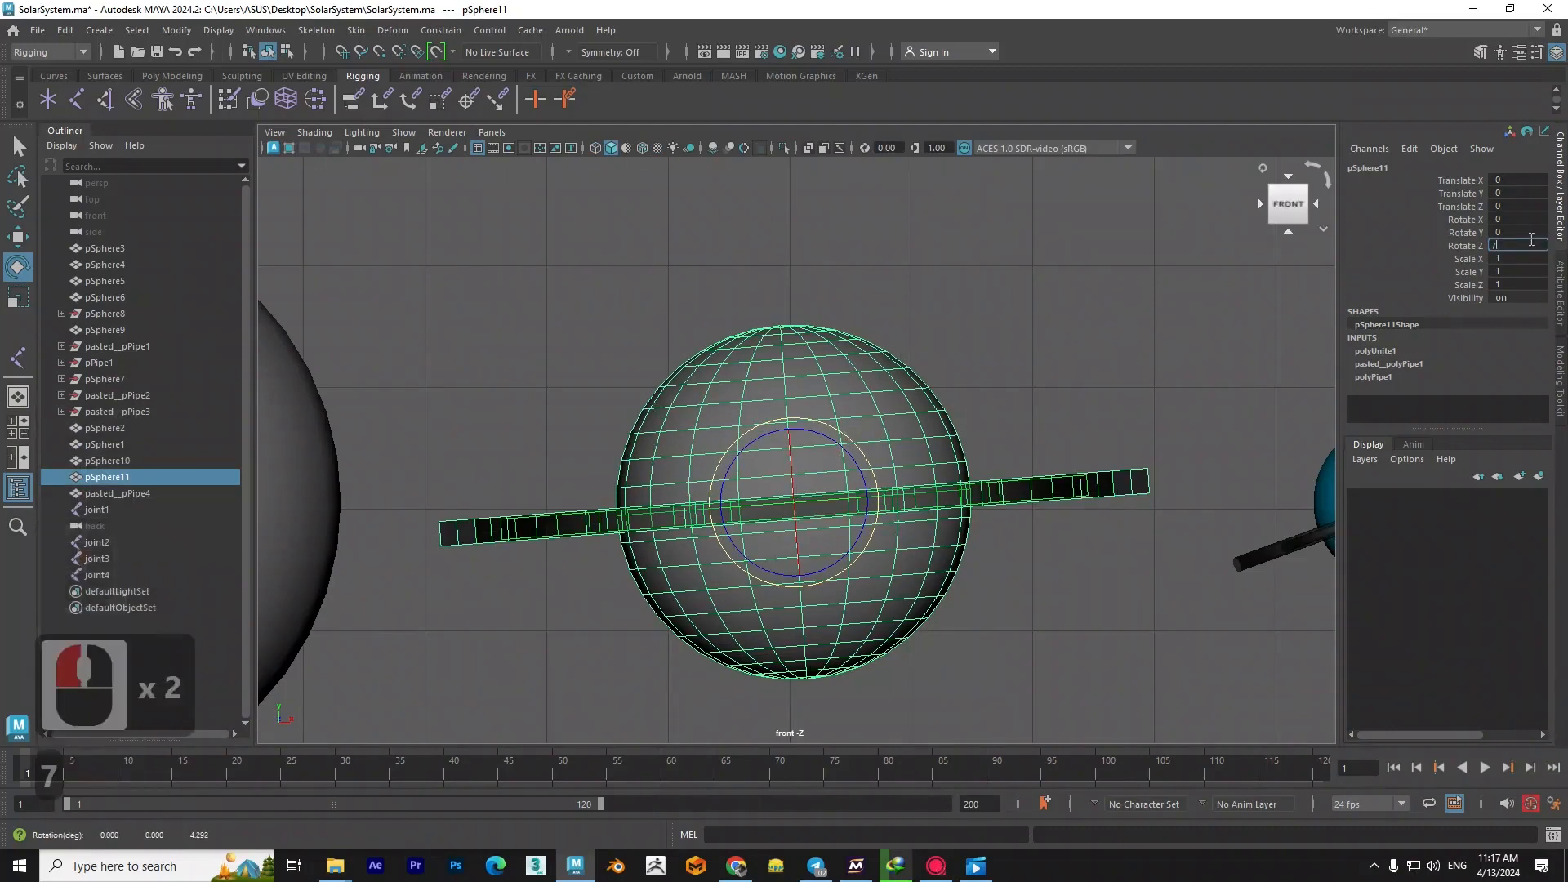
key(Return)
click(1075, 354)
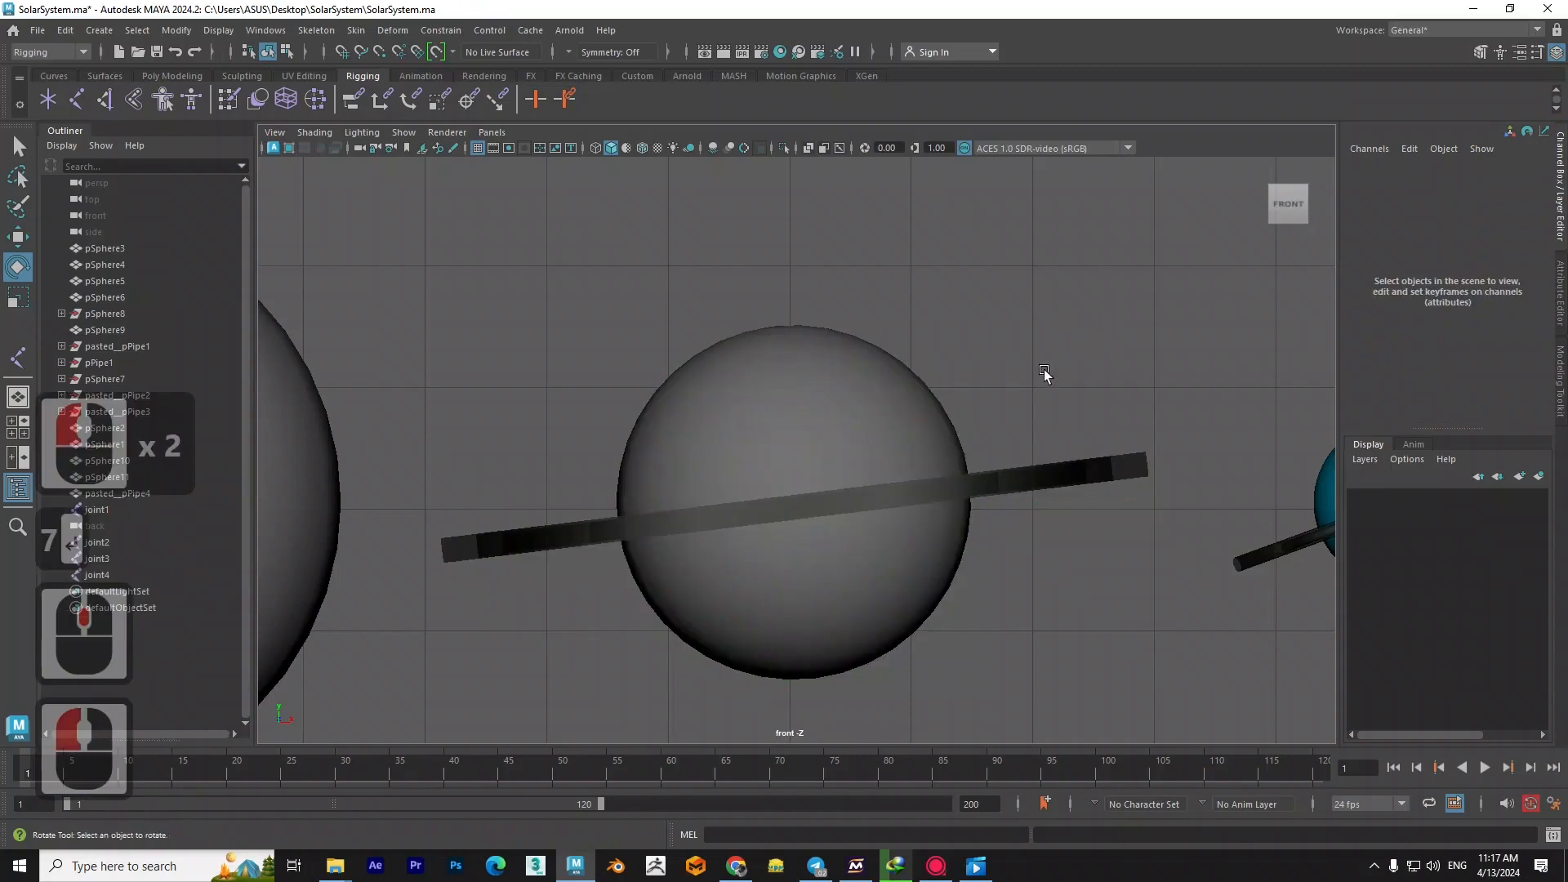
- Return to the perspective view and display all planets in wireframe
key(space)
click(926, 384)
drag(926, 384, 883, 488)
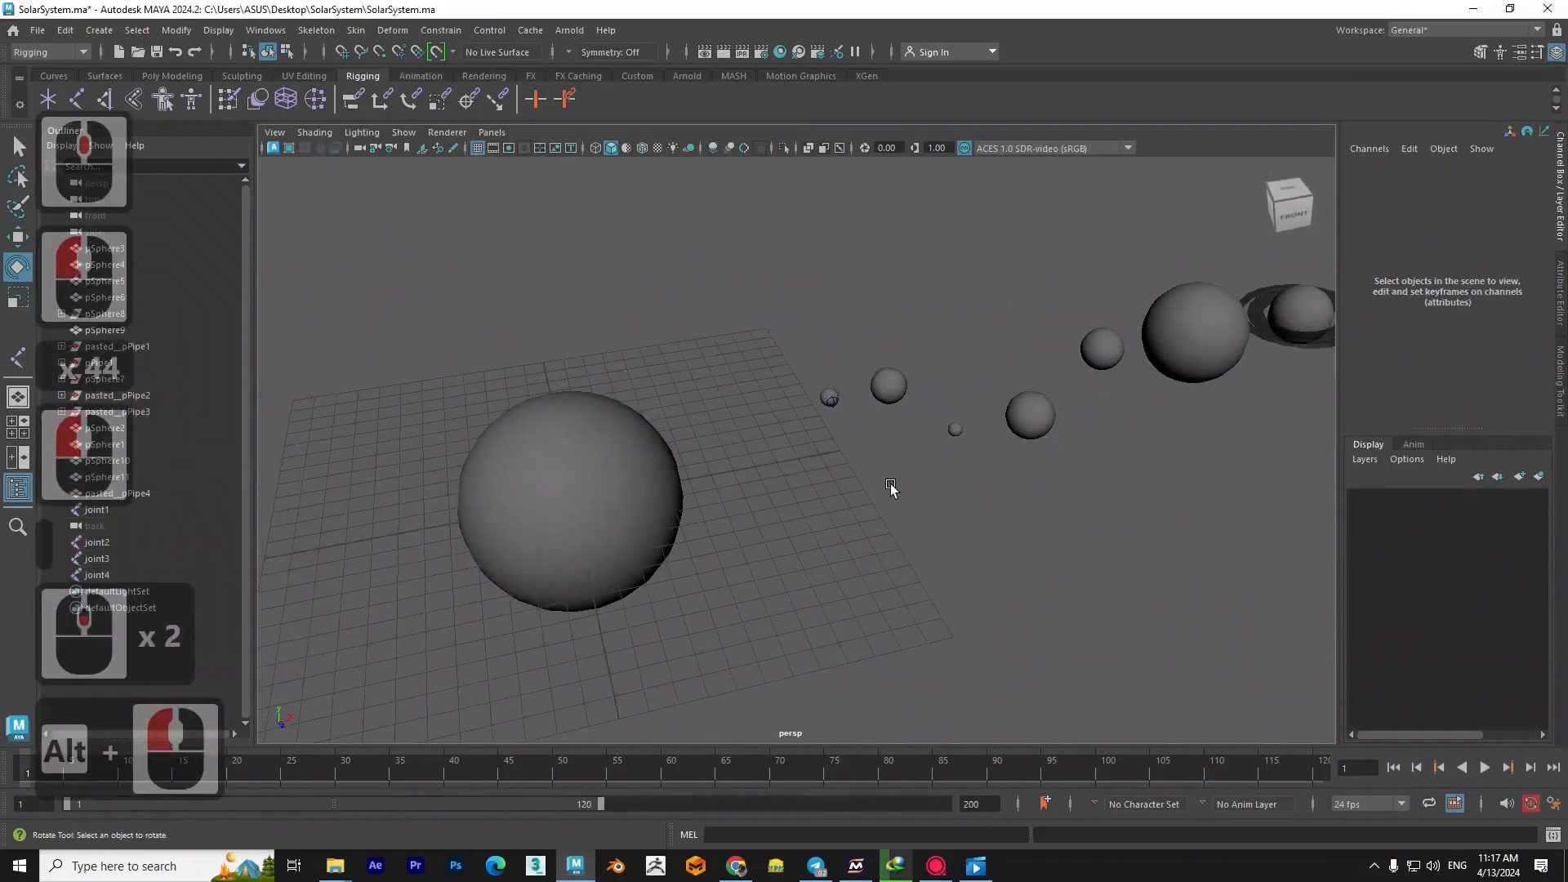
key(6)
mouse_move(1036, 493)
alt+mouse_down()
mouse_move(798, 553)
mouse_move(875, 560)
mouse_move(929, 609)
alt+mouse_up()
key(4)
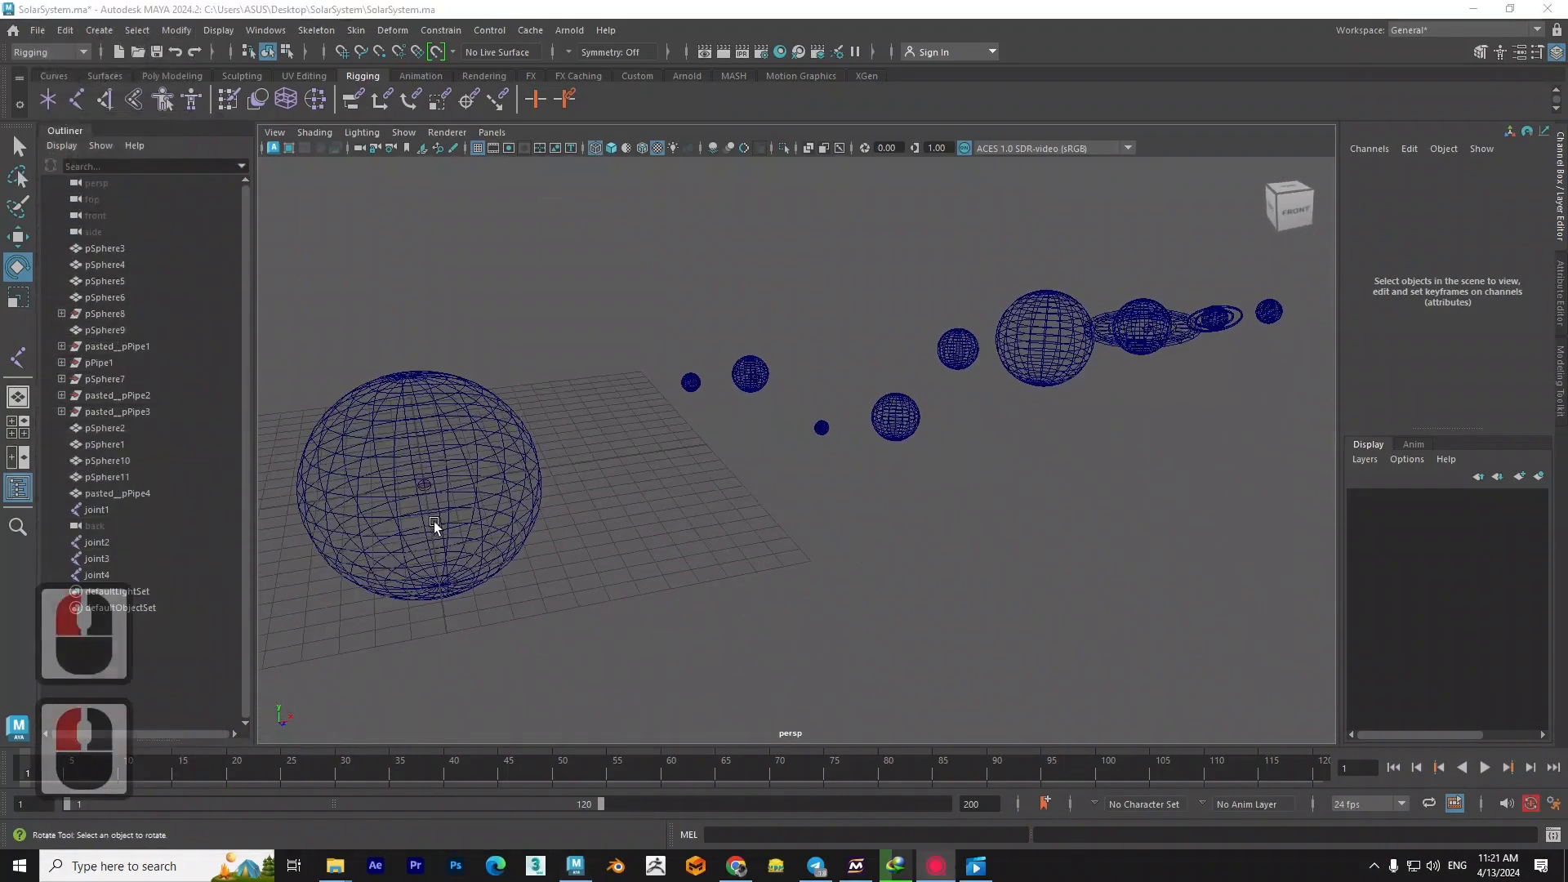
- Rename the joint at the sun's centre as sun_jnt
scroll(580, 505, up, 2)
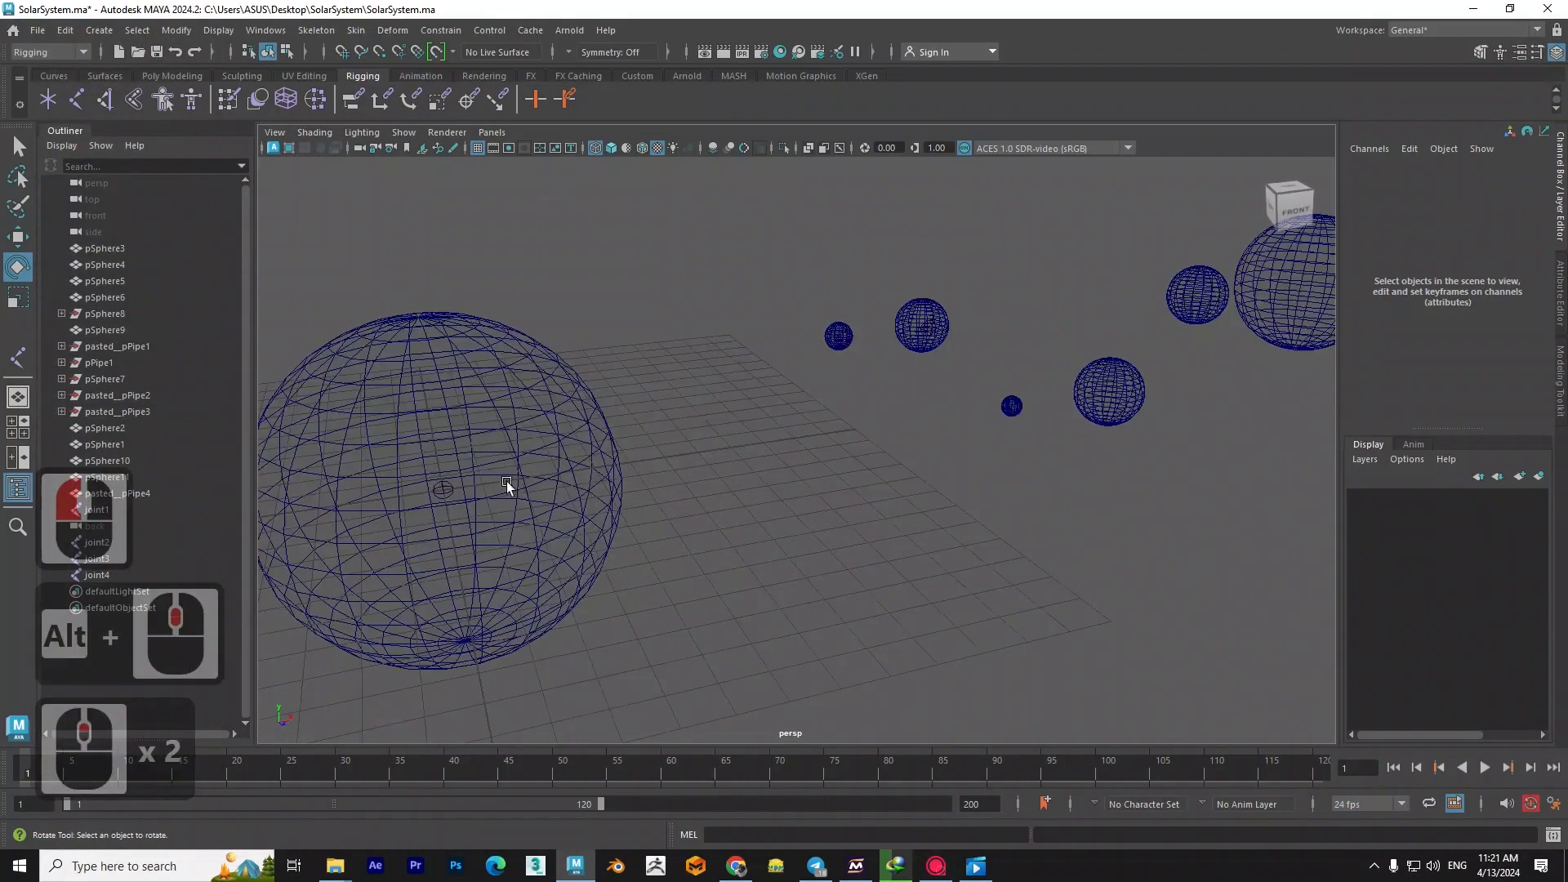
alt+middle_drag(506, 482, 556, 474)
click(548, 470)
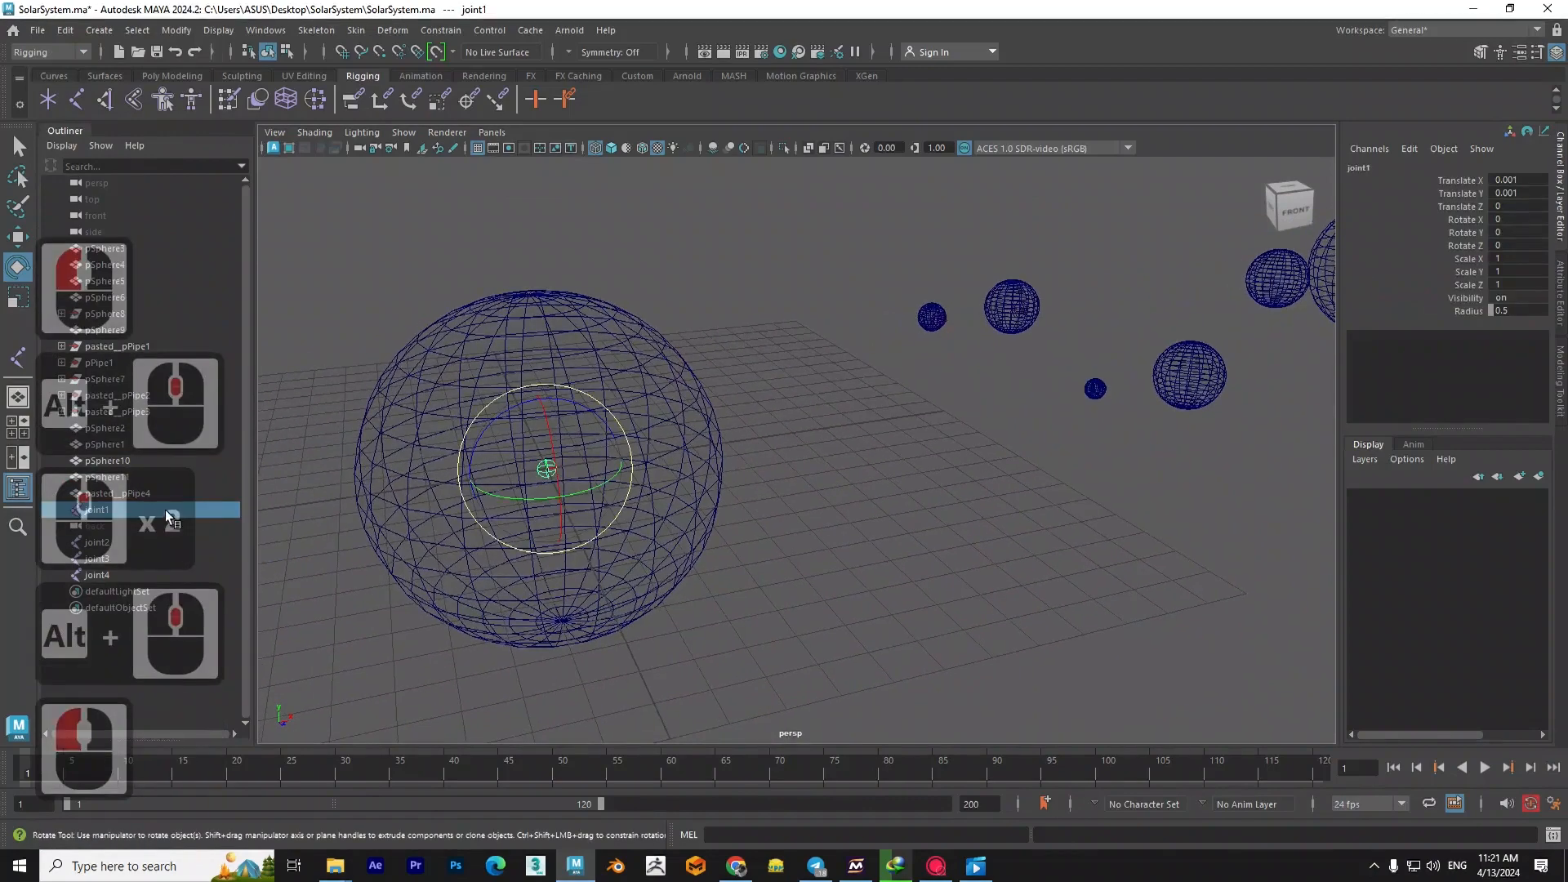
double_click(112, 511)
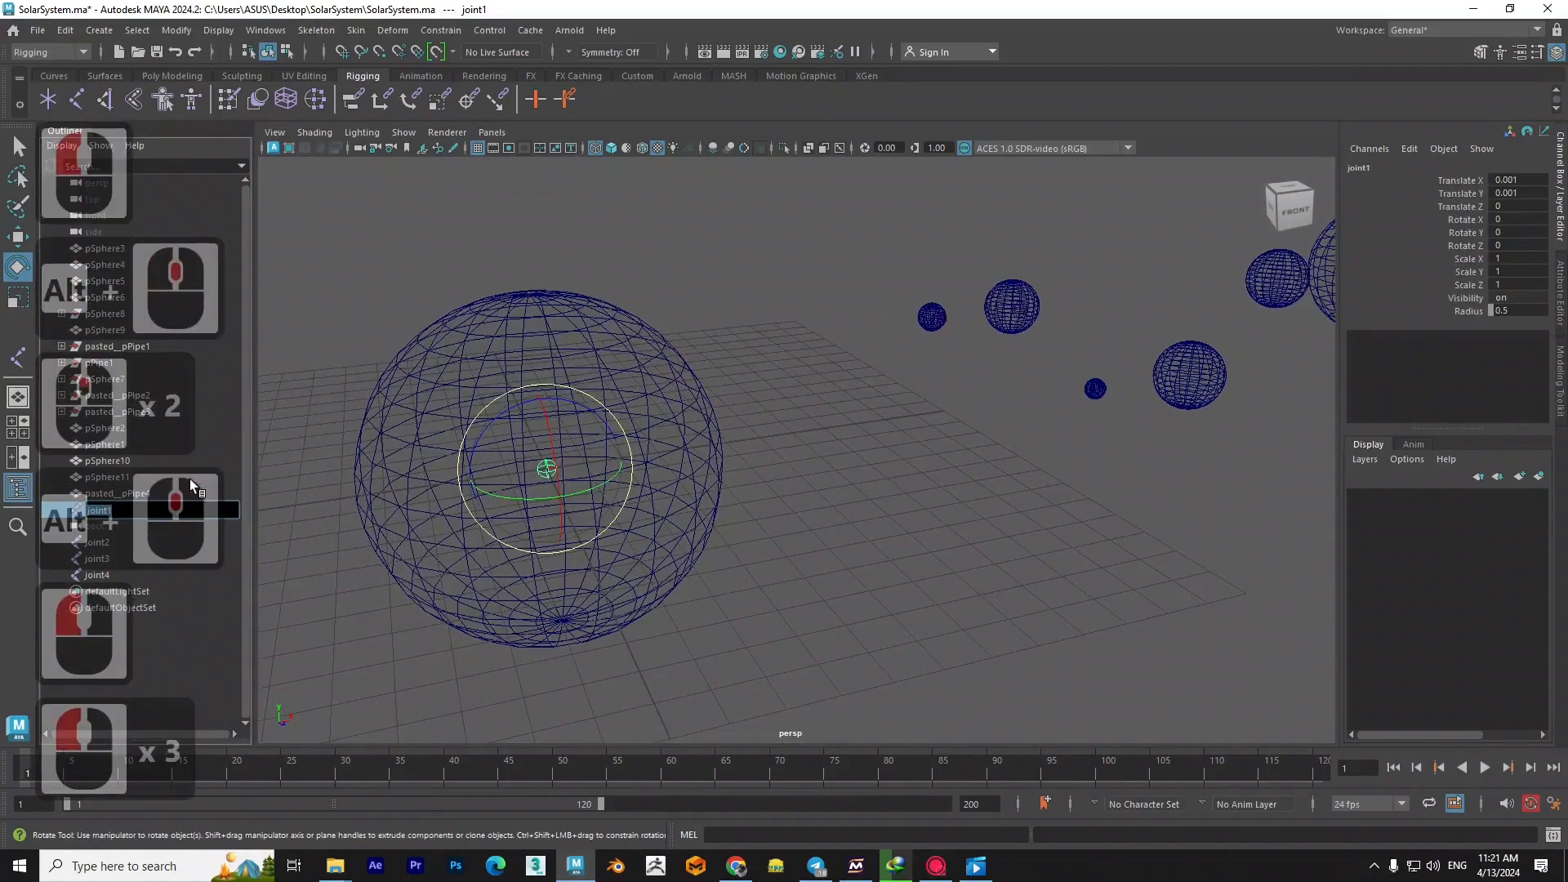
text(sun)
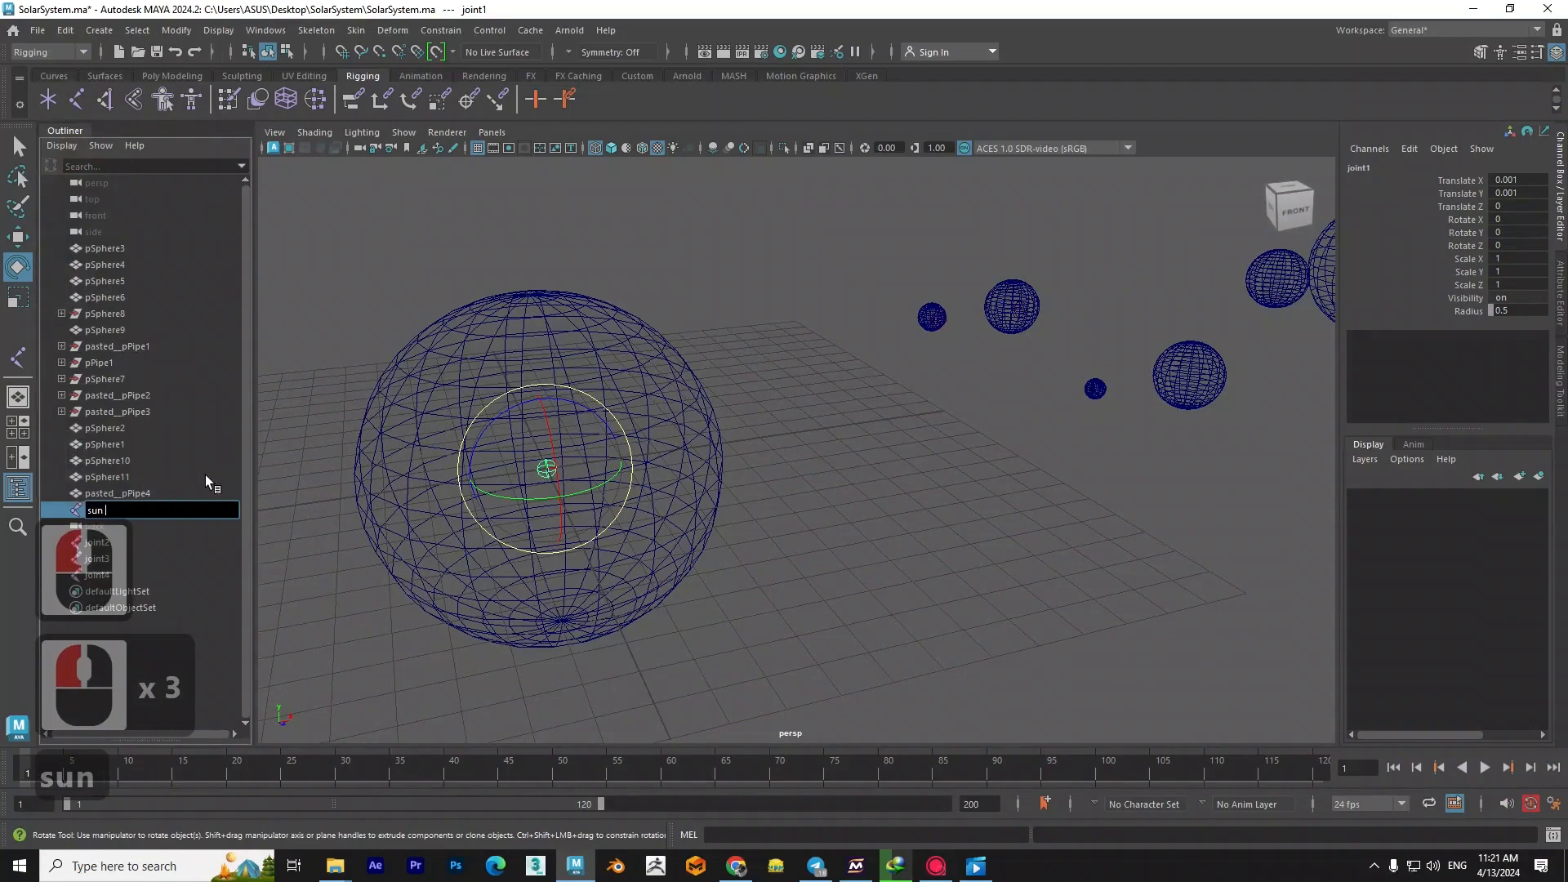
key(BackSpace)
text(_)
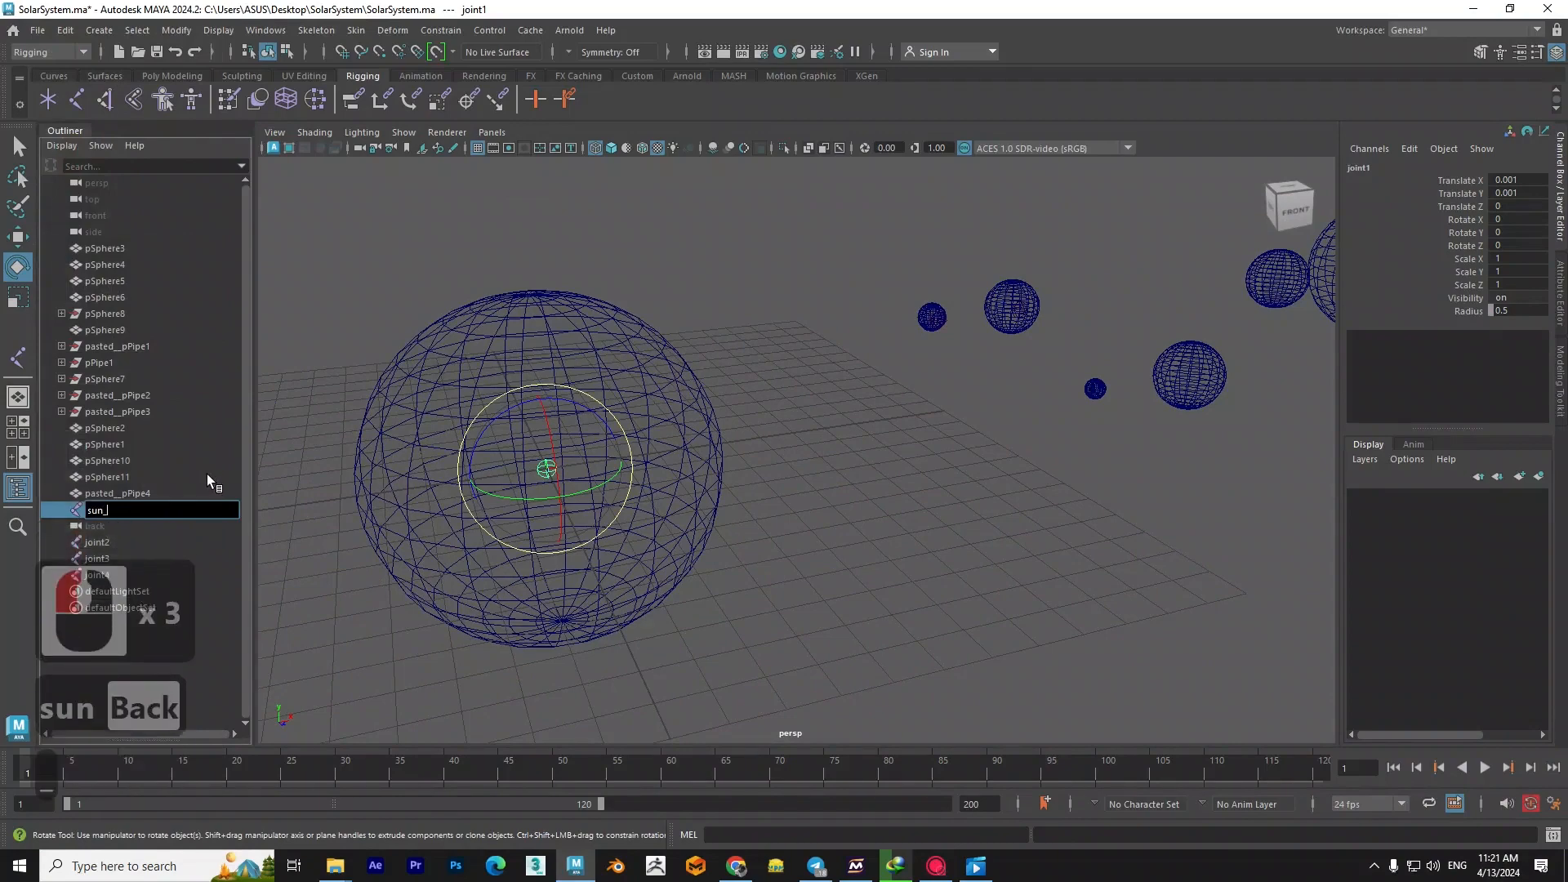
text(jnt)
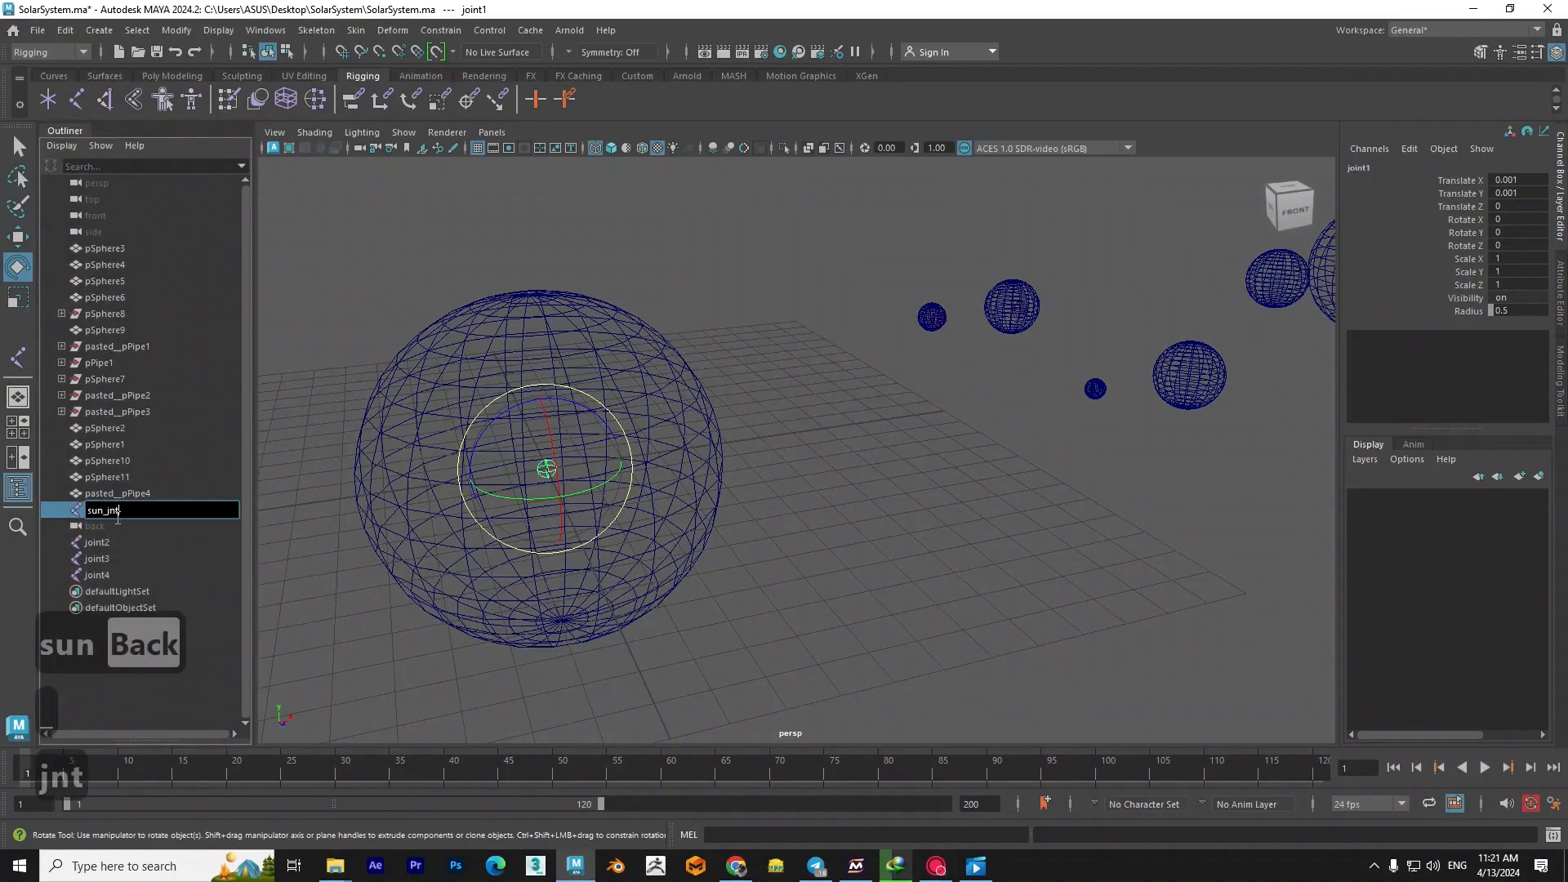
key(ctrl+c)
click(749, 487)
- Select the joint in the planet nearest the sun and align it to the planet's centre in the top view
scroll(981, 306, up, 4)
alt+middle_drag(981, 307, 583, 423)
scroll(583, 423, up, 5)
click(583, 423)
alt+drag(583, 423, 719, 605)
scroll(719, 605, down, 20)
click(1288, 205)
scroll(723, 581, up, 20)
alt+middle_drag(884, 517, 794, 581)
key(w)
drag(719, 647, 717, 500)
scroll(686, 541, up, 11)
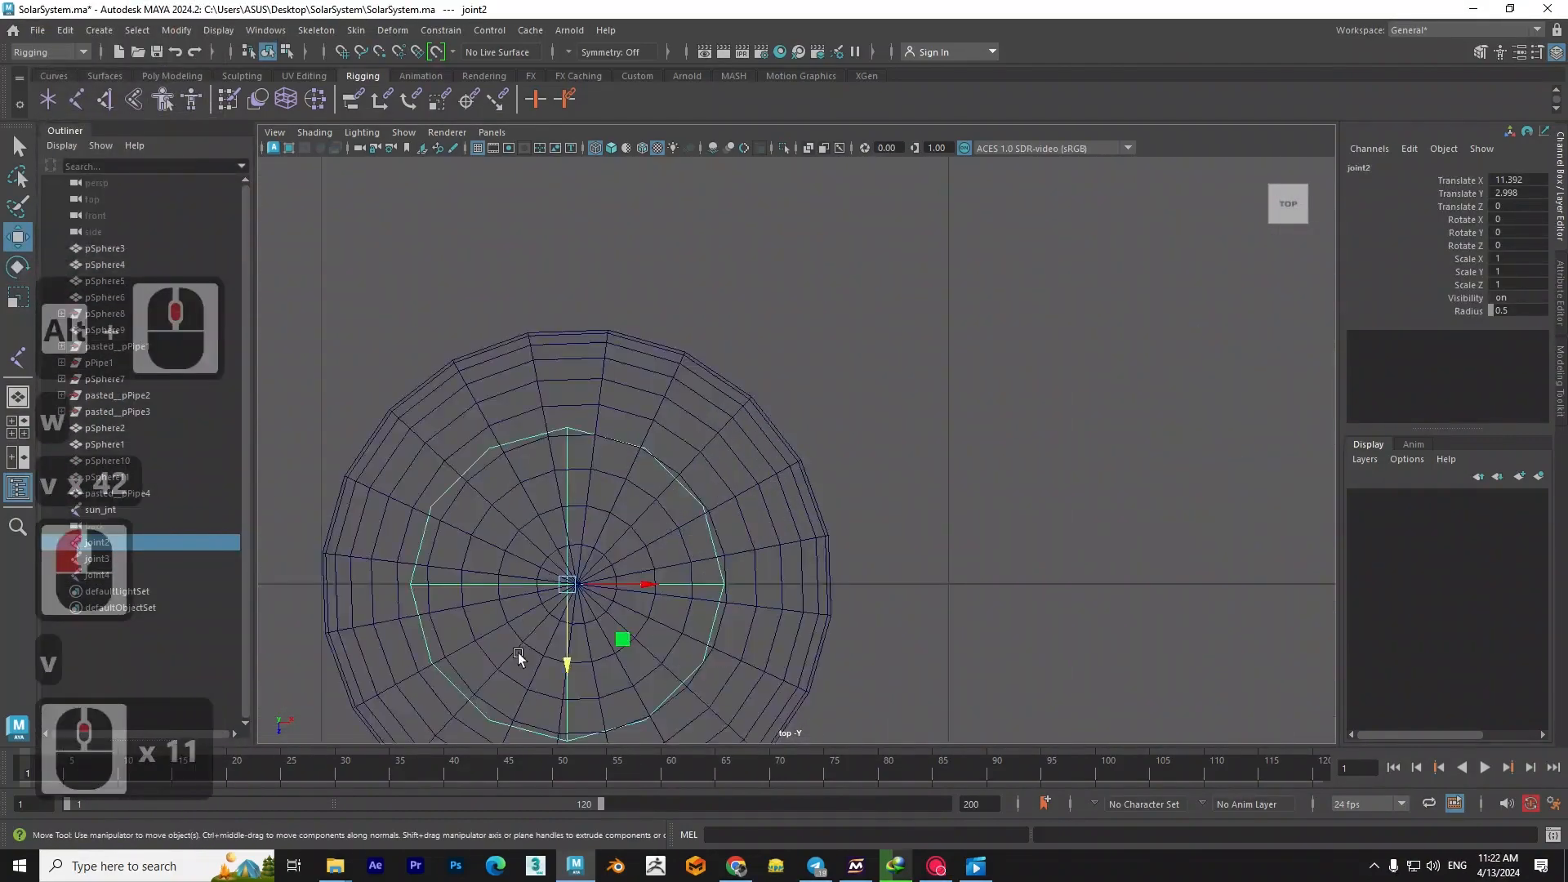
- Shift that joint to Translate X 11.407 in the top view and check its position from the front
alt+middle_drag(686, 541, 828, 399)
scroll(700, 425, up, 6)
drag(727, 430, 664, 430)
scroll(731, 516, down, 6)
key(space)
drag(732, 516, 731, 564)
alt+middle_drag(606, 527, 1015, 525)
scroll(1016, 525, up, 17)
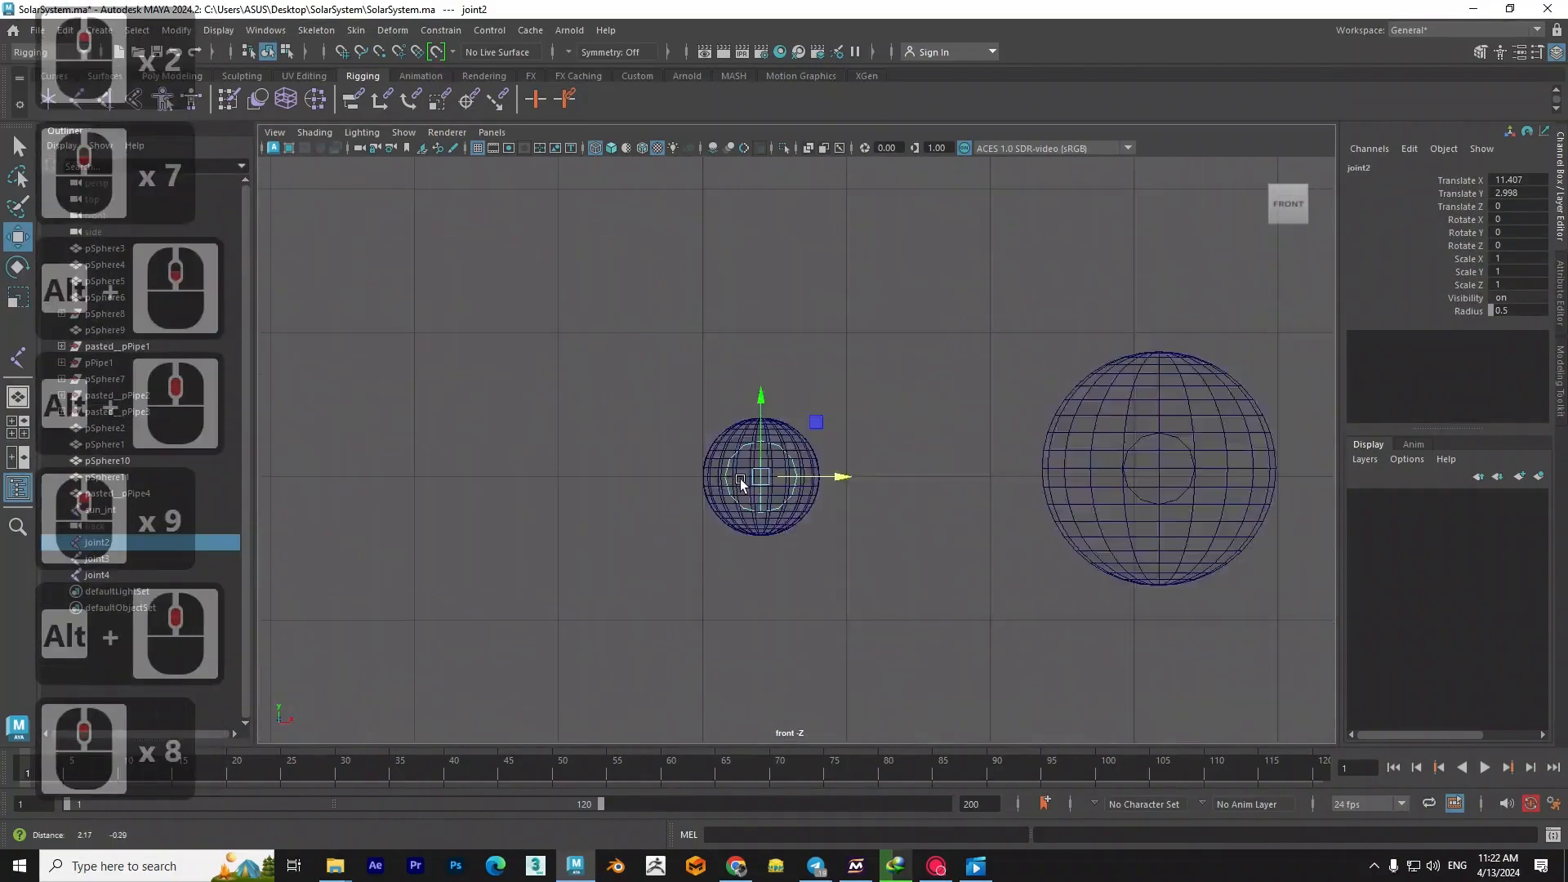
- Rename the joint in the planet nearest the sun as moon_jnt
scroll(719, 523, up, 13)
key(space)
drag(699, 530, 617, 530)
scroll(820, 450, up, 15)
scroll(820, 450, up, 3)
scroll(820, 450, down, 4)
double_click(98, 542)
text(moon)
key(ctrl+v)
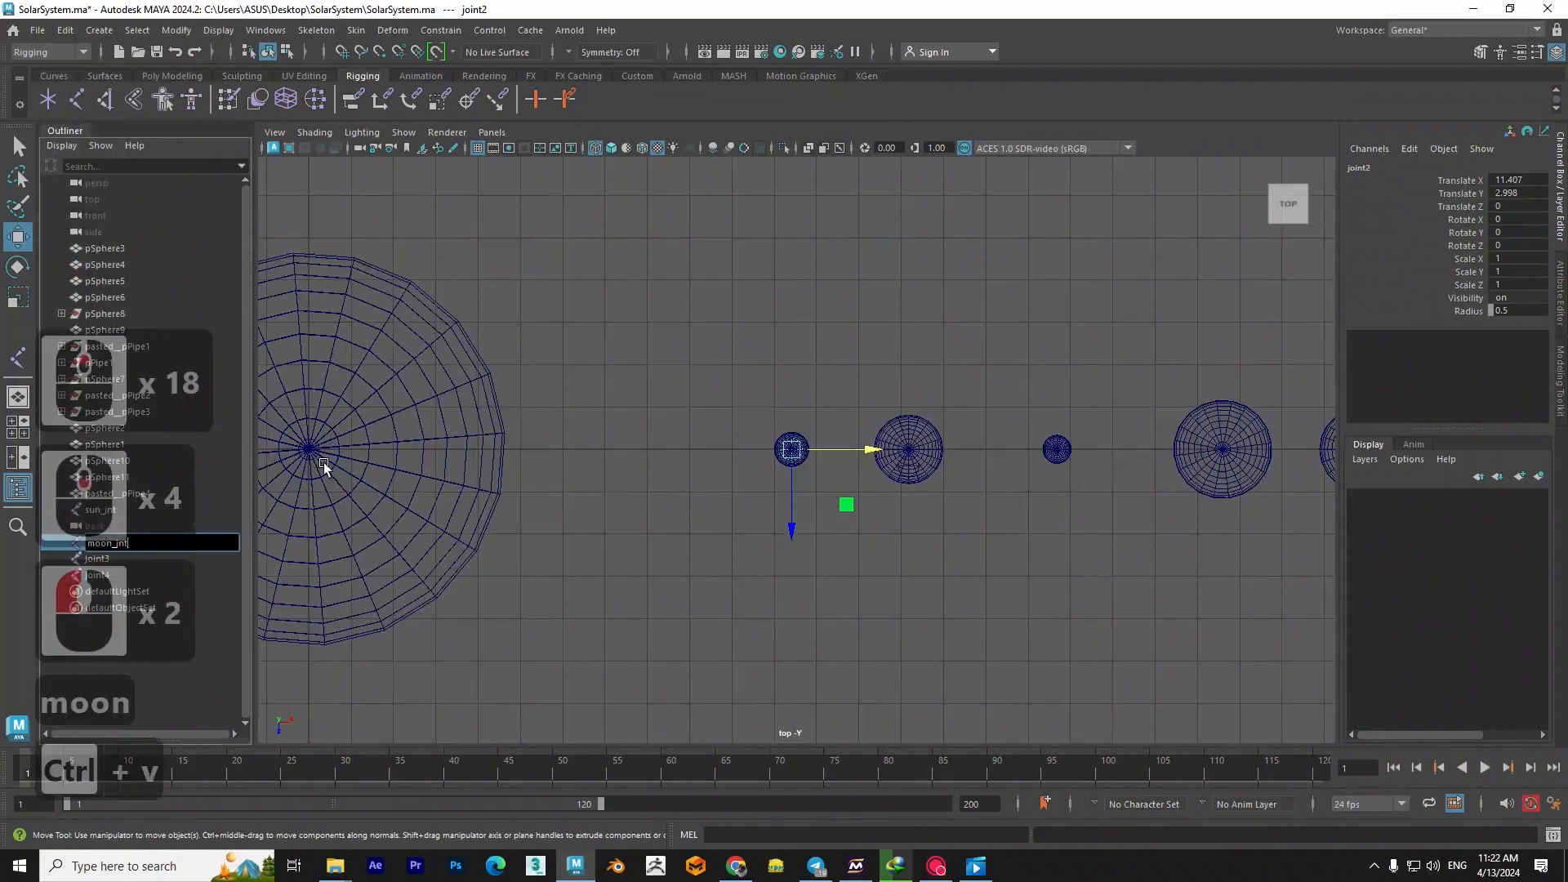
- Snap the joint inside the second planet from the sun to that planet's centre in the top view and check it from the front
alt+middle_drag(773, 464, 605, 441)
scroll(605, 441, up, 14)
click(607, 443)
drag(507, 500, 514, 338)
key(space)
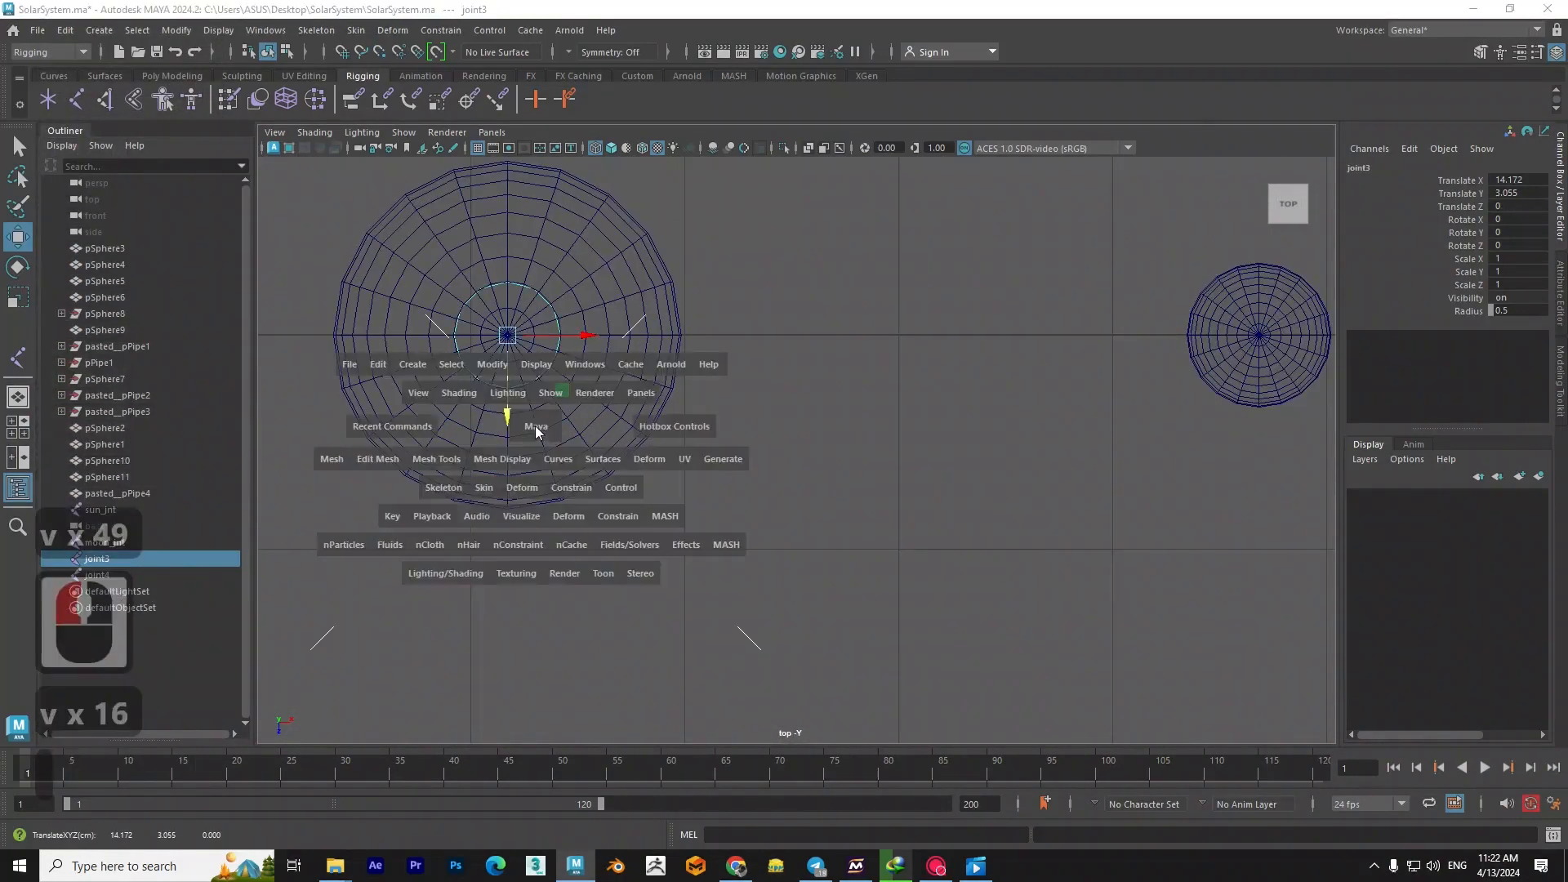
drag(536, 429, 535, 483)
scroll(675, 420, down, 12)
alt+middle_drag(804, 479, 642, 469)
scroll(643, 469, up, 8)
key(space)
drag(643, 469, 564, 467)
- Rename the joint in the second planet from the sun as earth_jnt
double_click(97, 559)
text(earth)
key(ctrl+v)
- Select the joint inside the ringed planet from the top view and check its position in the front view
alt+scroll(966, 494, down, 7)
alt+middle_drag(1062, 431, 812, 421)
scroll(812, 422, up, 12)
scroll(812, 422, down, 13)
click(800, 455)
key(space)
drag(798, 487, 798, 539)
scroll(728, 493, down, 9)
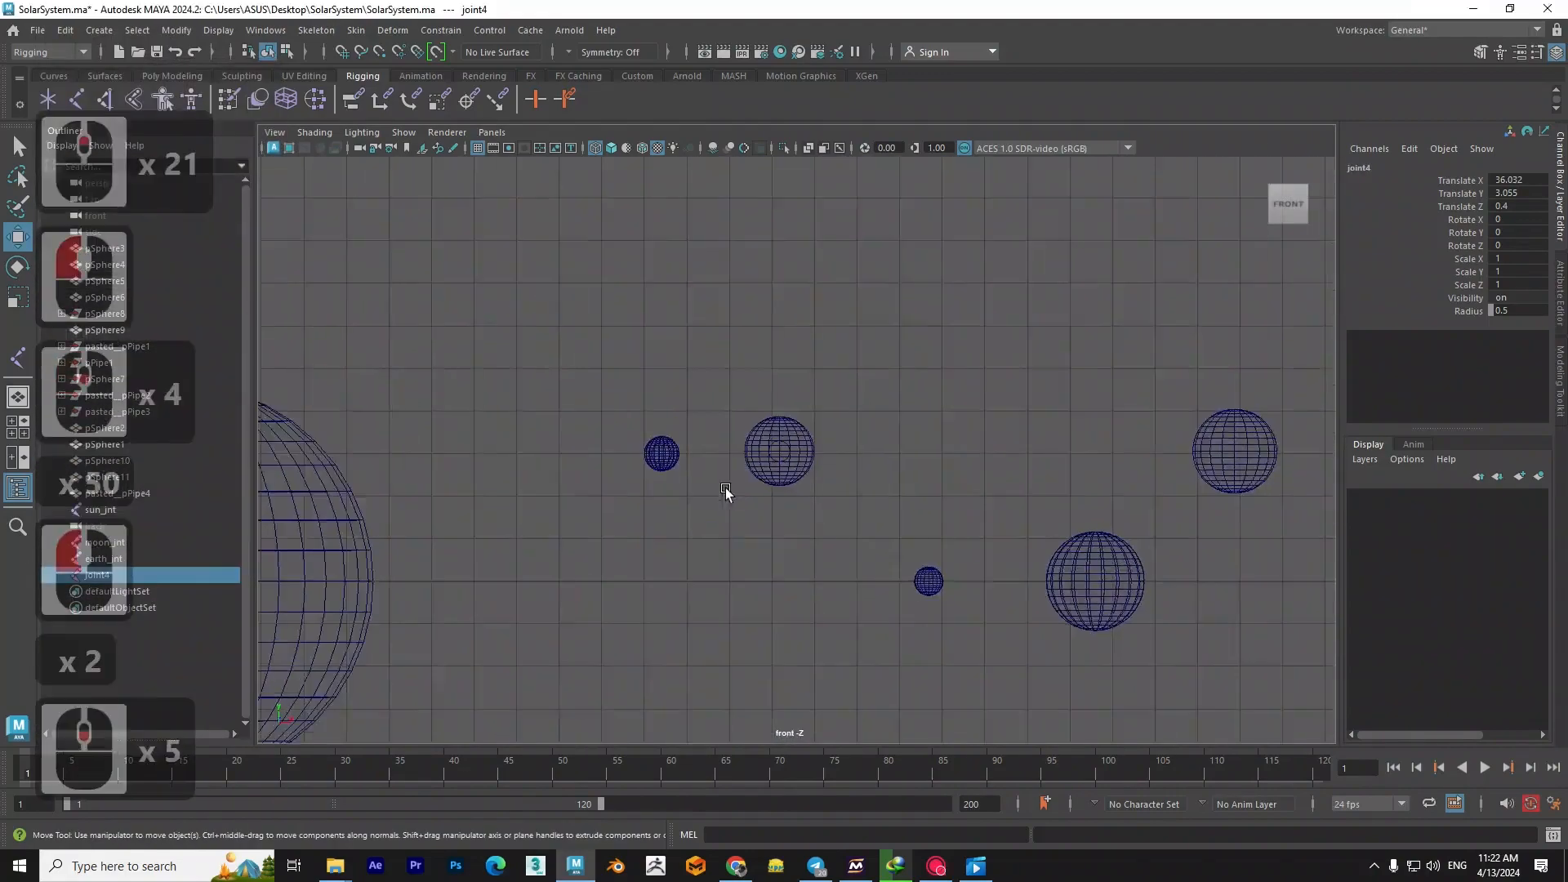
- Level the ringed planet by setting its Rotate Z to 0 in the front view
alt+middle_drag(1274, 477, 694, 469)
scroll(910, 462, up, 18)
alt+middle_drag(974, 436, 674, 430)
click(739, 400)
double_click(1516, 246)
text(0)
key(Return)
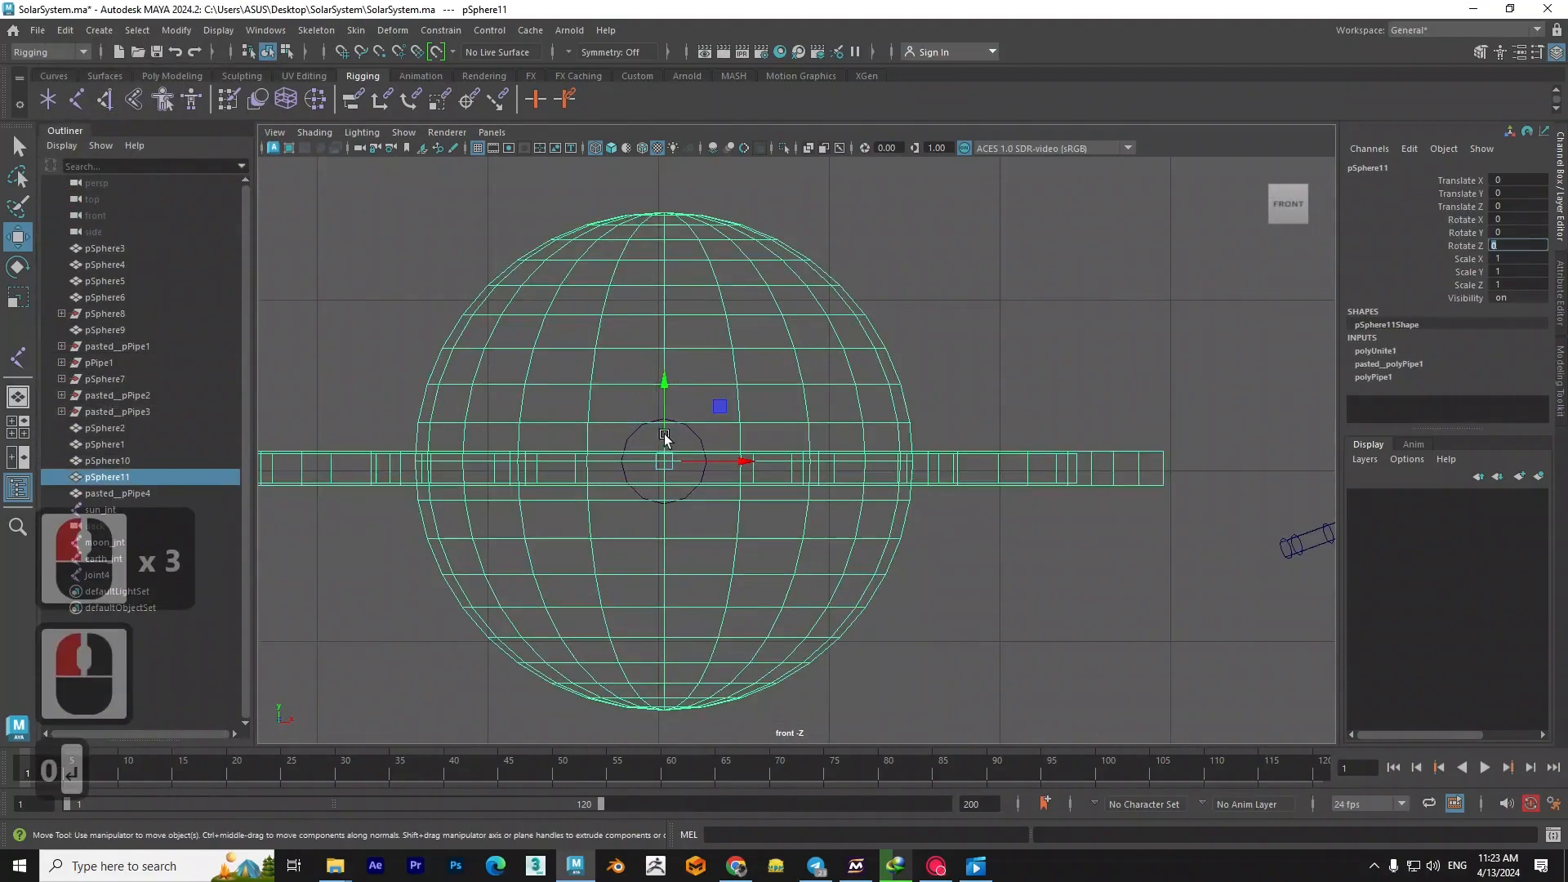
- Snap the ringed planet's joint to the planet's centre in the top view, at Translate Z 0
click(693, 433)
key(space)
drag(653, 437, 584, 438)
scroll(735, 466, up, 14)
key(v)
drag(735, 608, 738, 434)
key(space)
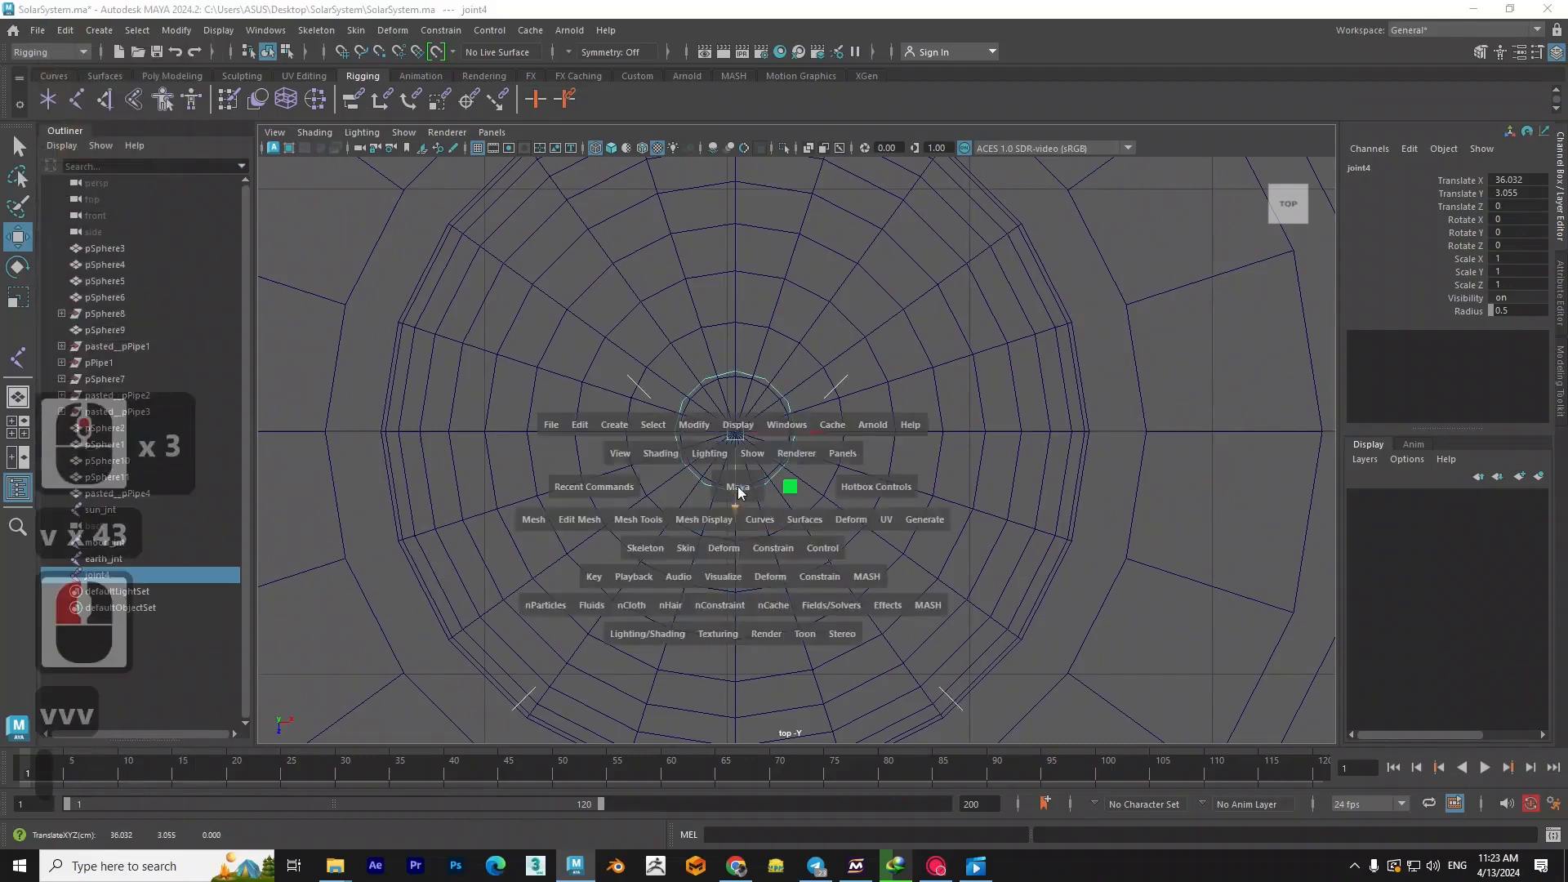
- Check the ringed planet's joint from the front, rename it as saturn_jnt and clear the selection
drag(738, 491, 738, 540)
scroll(748, 490, down, 3)
double_click(97, 576)
text(saturn)
key(ctrl+v)
click(564, 359)
- Examine the sun, the planets and their joints along the row in the front view
scroll(609, 490, down, 3)
alt+middle_drag(641, 534, 1168, 513)
alt+middle_drag(717, 507, 1074, 497)
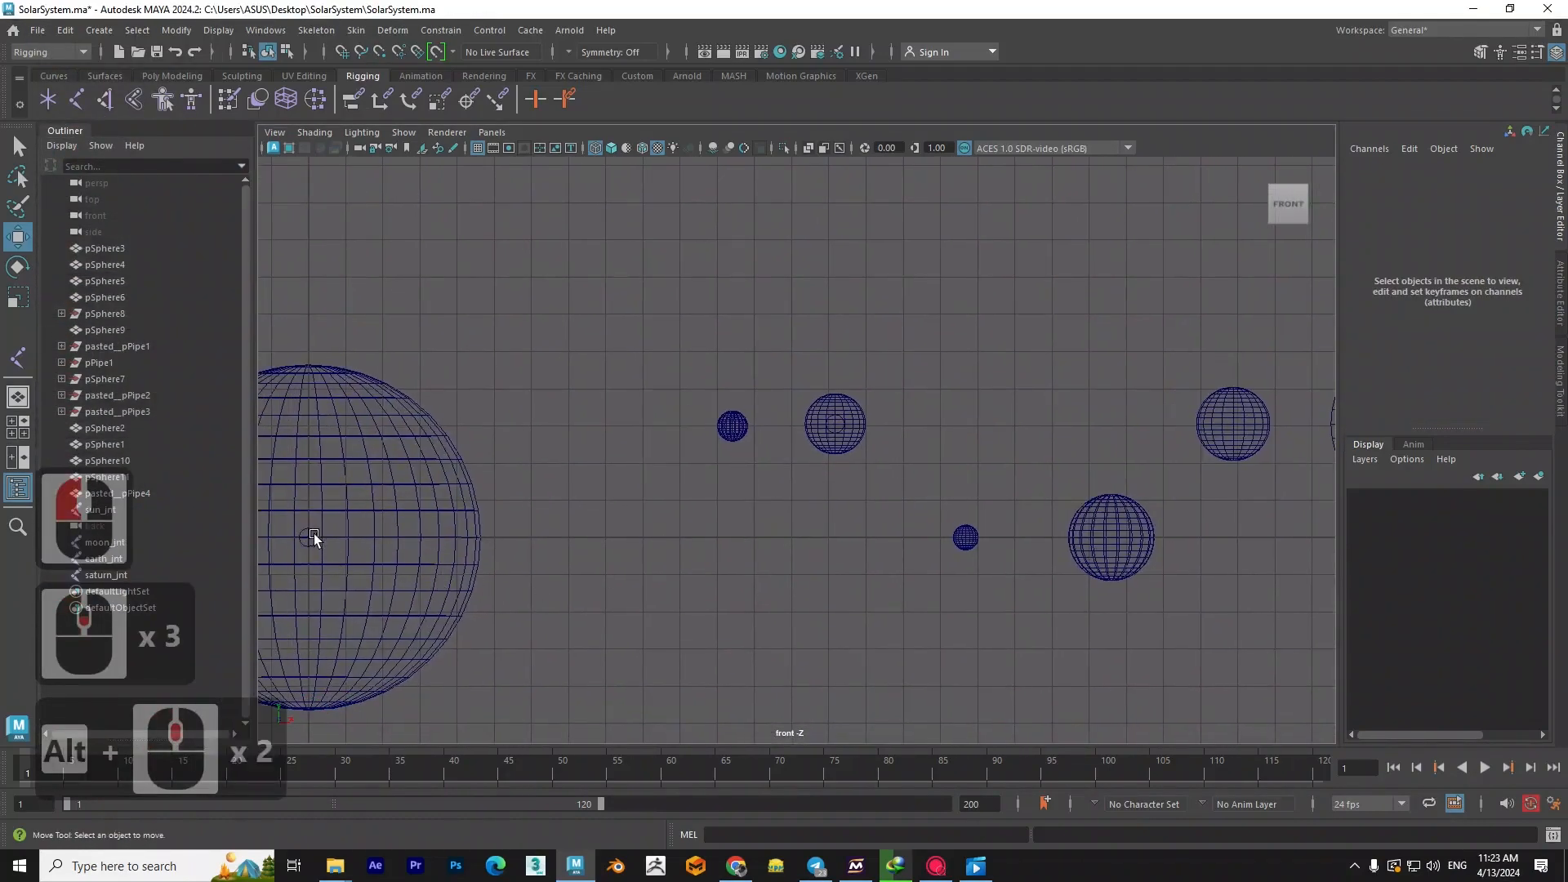
alt+middle_drag(1026, 406, 719, 461)
alt+middle_drag(1021, 469, 700, 469)
alt+middle_drag(1046, 519, 968, 518)
alt+scroll(727, 532, down, 2)
alt+middle_drag(522, 562, 1077, 503)
alt+middle_drag(1026, 558, 798, 518)
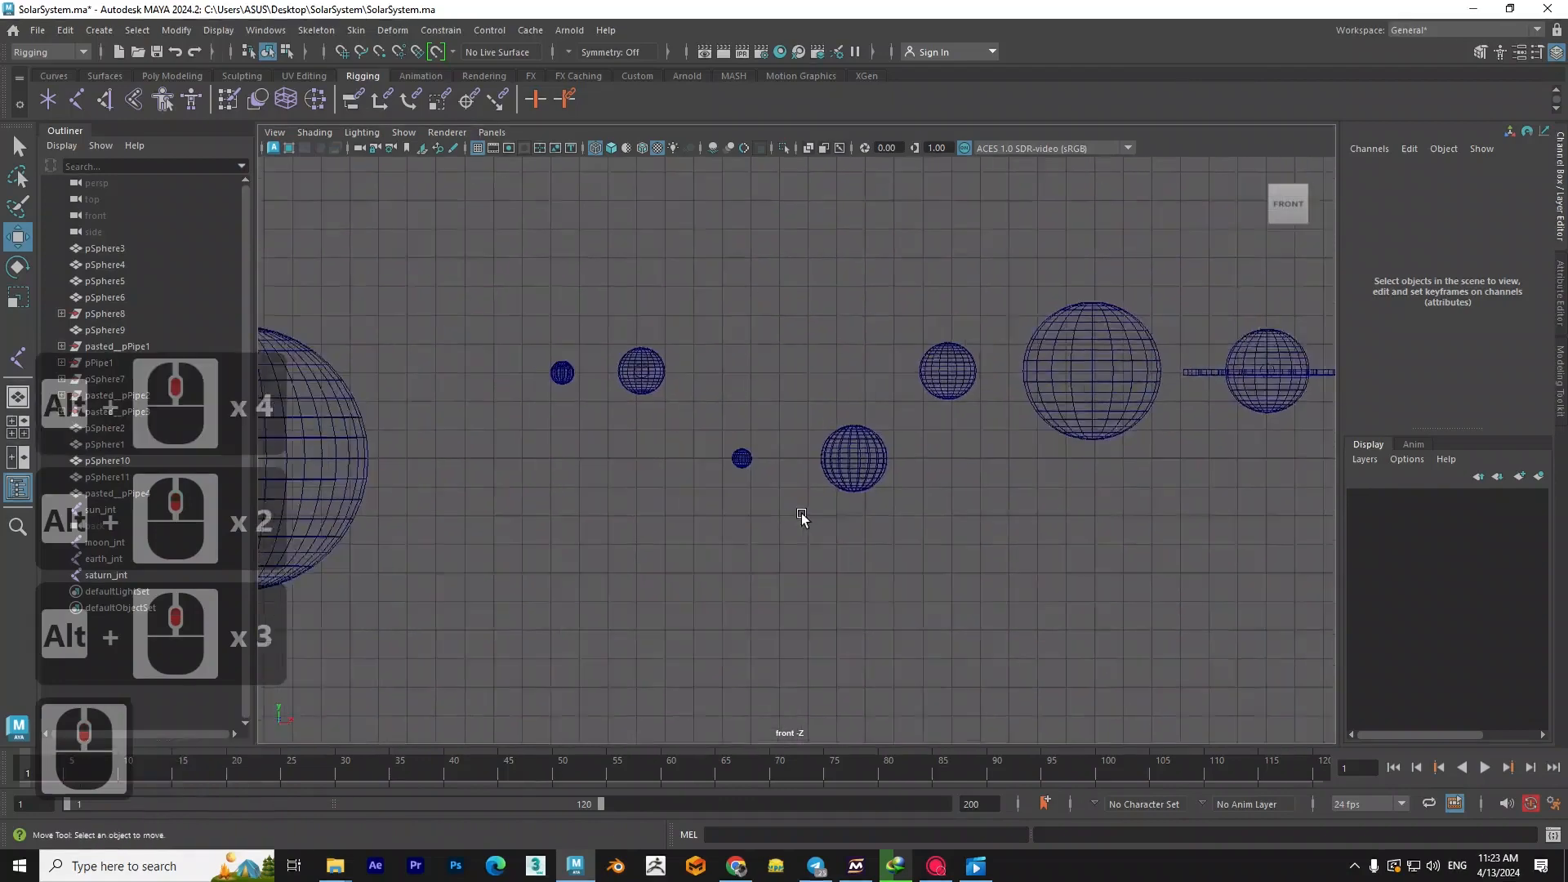
scroll(776, 523, down, 4)
- Return to the perspective view and examine the joints inside the sun and planets from several angles
key(space)
drag(732, 524, 761, 483)
scroll(759, 522, down, 3)
alt+middle_drag(864, 575, 874, 497)
alt+scroll(873, 497, down, 2)
scroll(872, 502, down, 3)
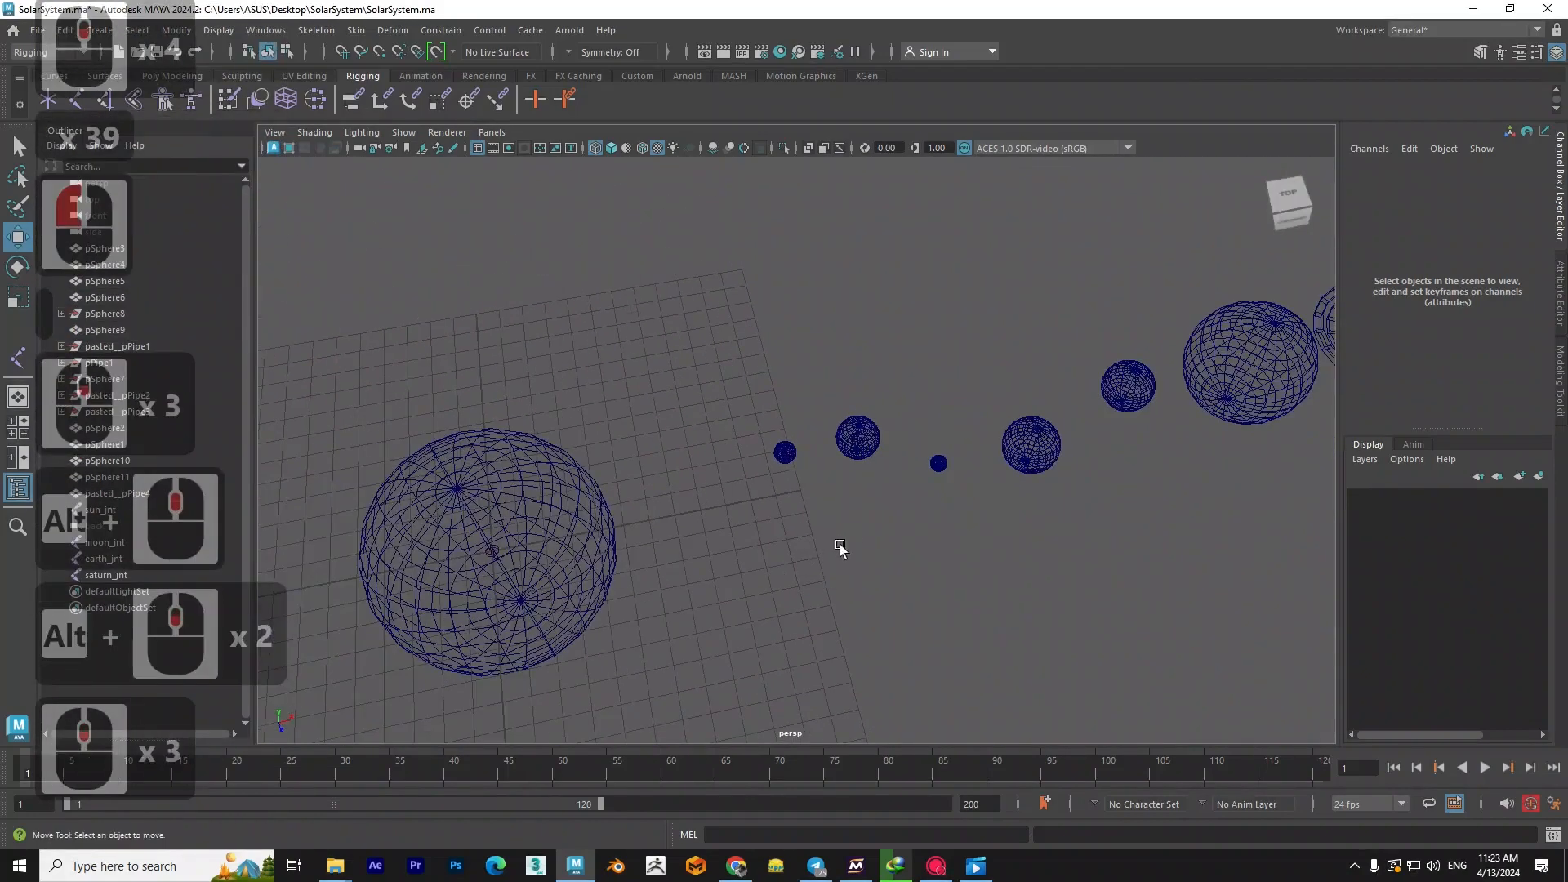
alt+middle_click(841, 545)
mouse_move(956, 509)
alt+mouse_down()
mouse_move(927, 501)
mouse_move(931, 518)
alt+mouse_up()
alt+middle_drag(931, 518, 800, 484)
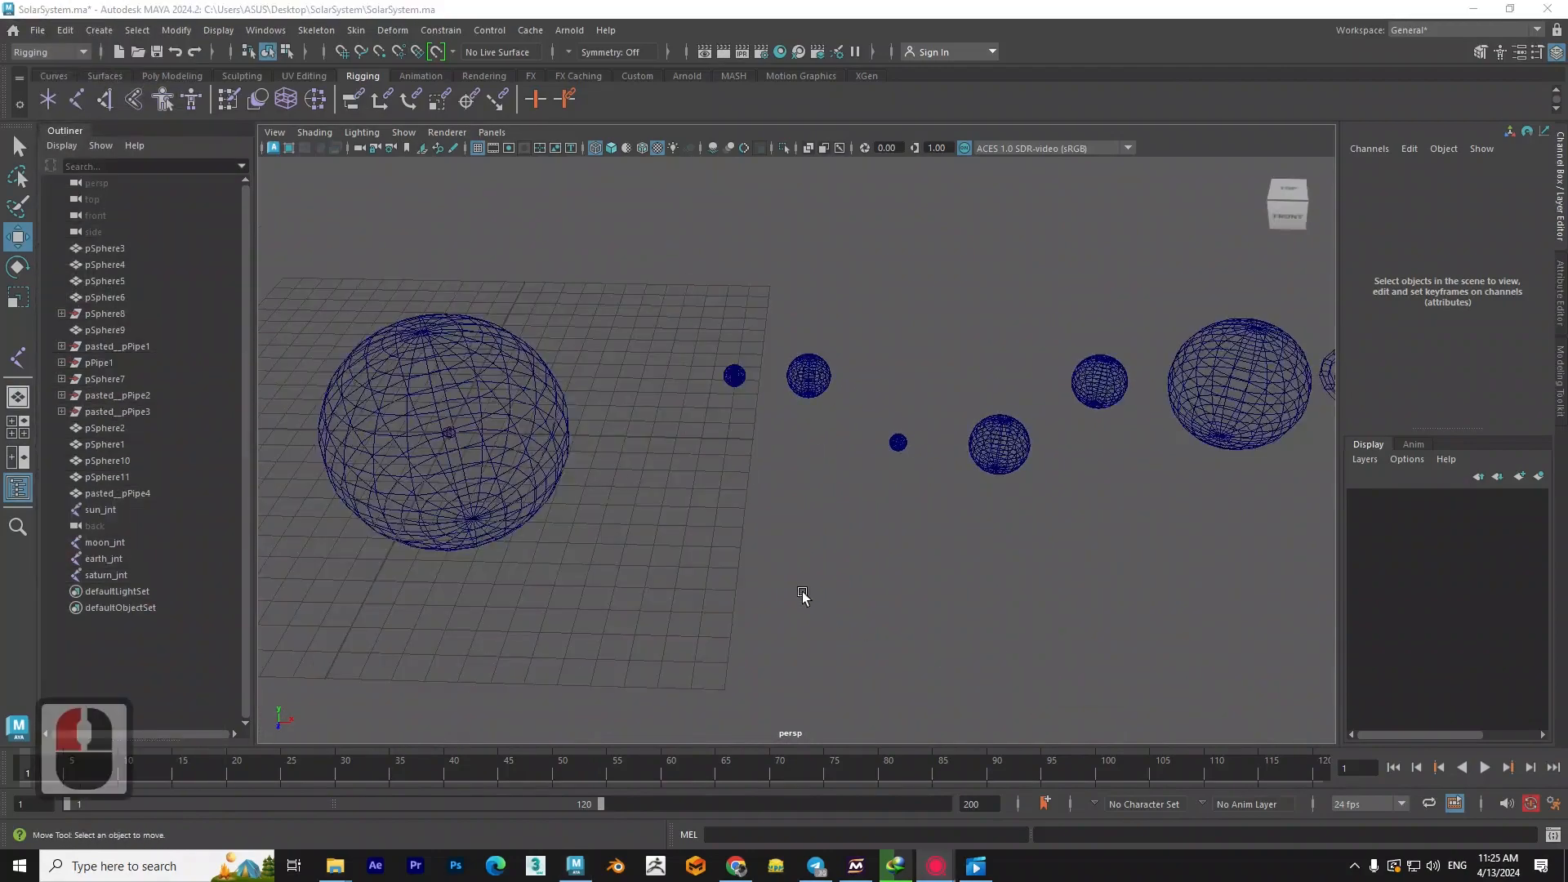
alt+middle_drag(798, 595, 735, 571)
alt+drag(735, 571, 764, 537)
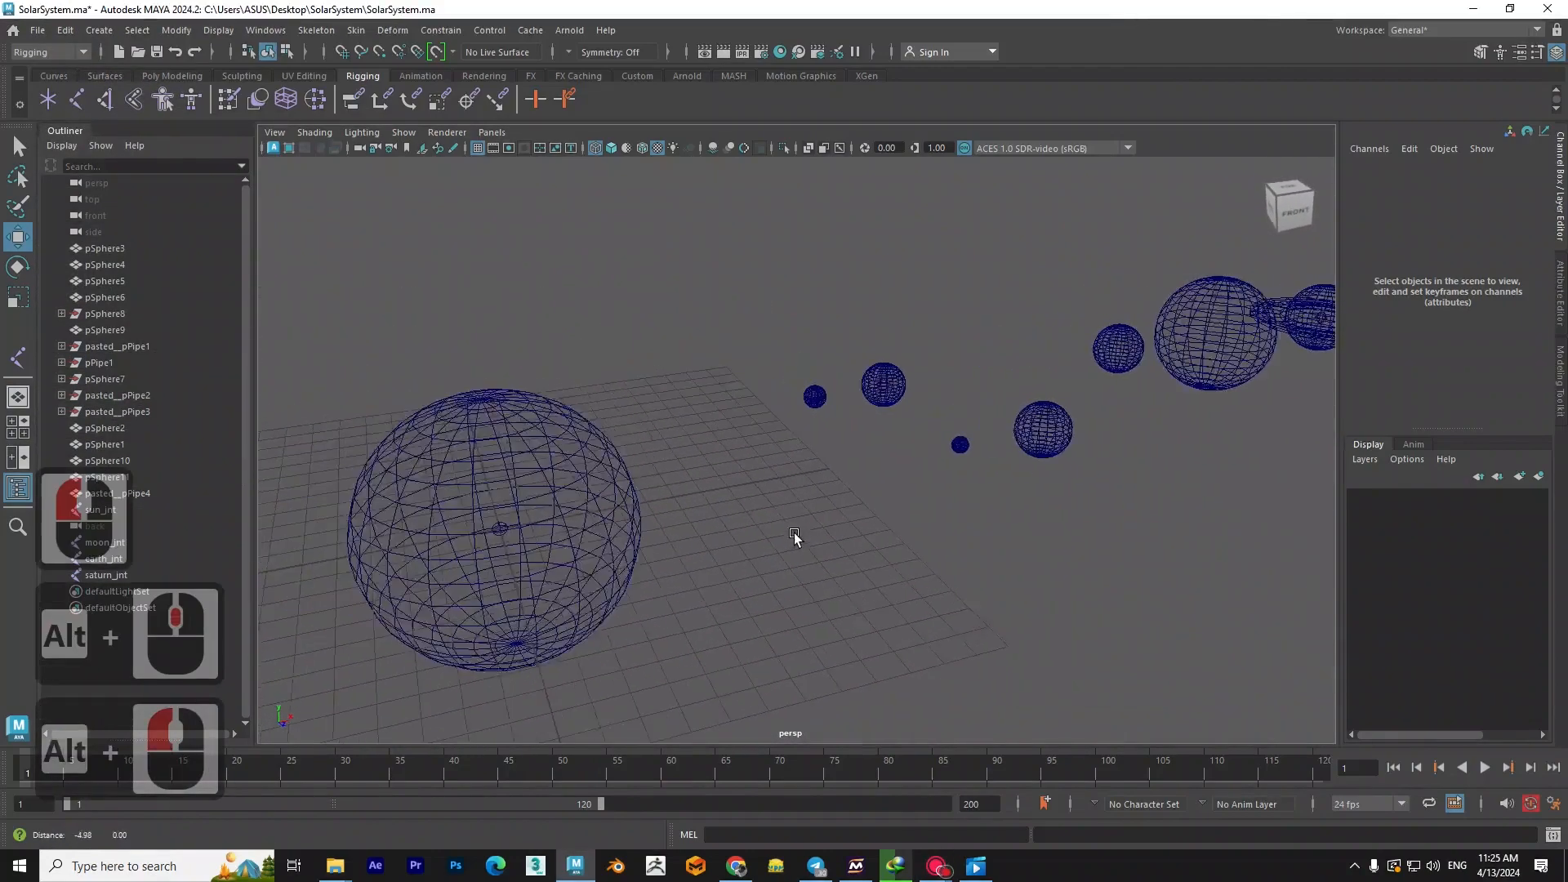
alt+middle_drag(764, 535, 808, 550)
alt+drag(809, 549, 689, 543)
alt+middle_drag(689, 542, 811, 560)
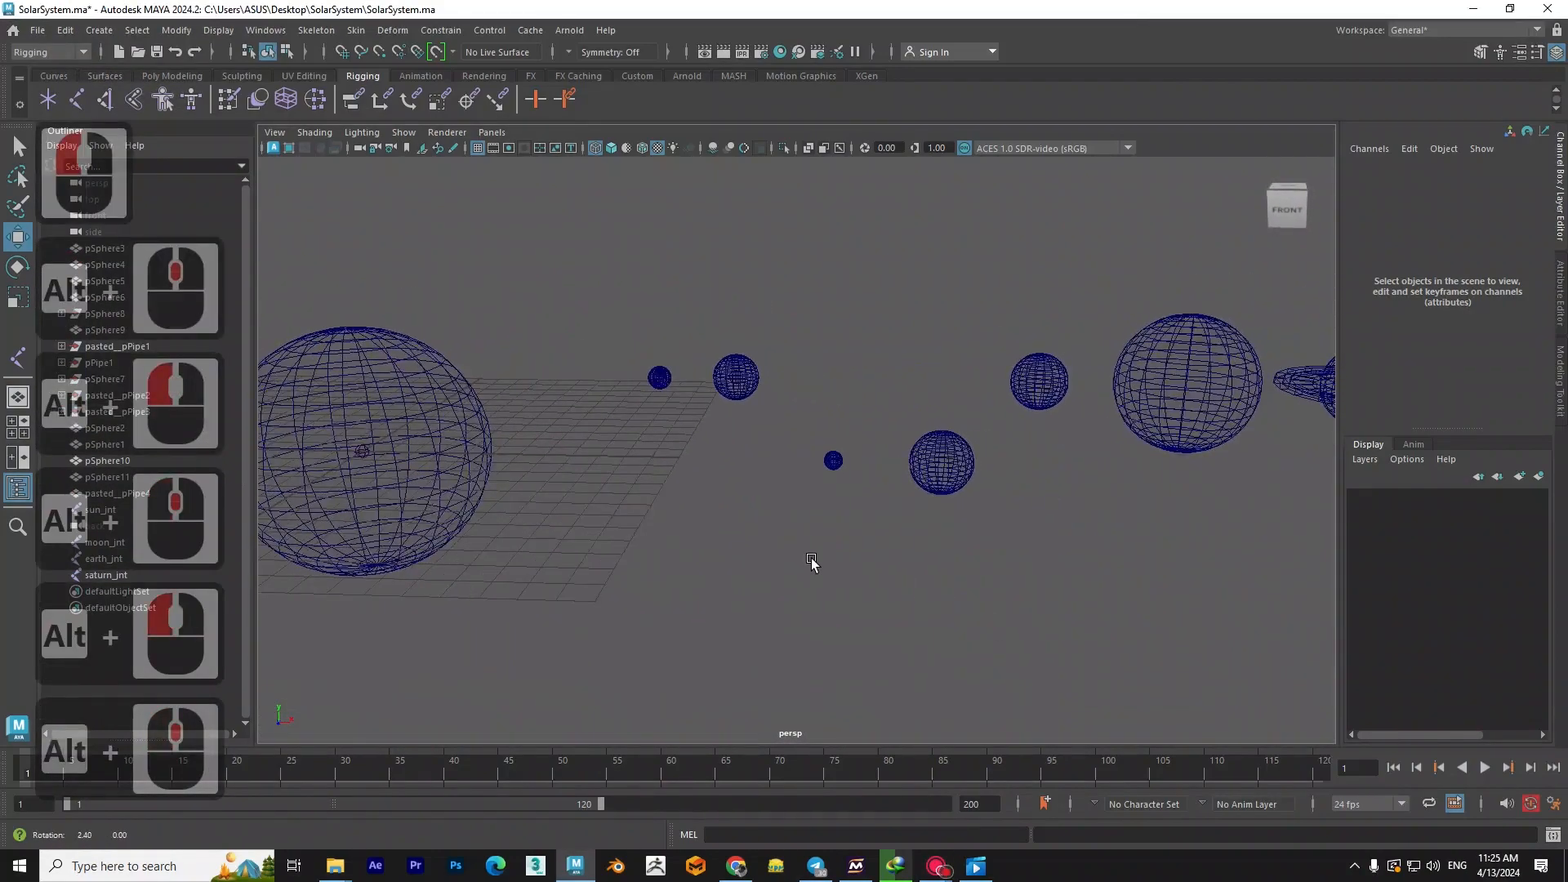
scroll(756, 487, up, 4)
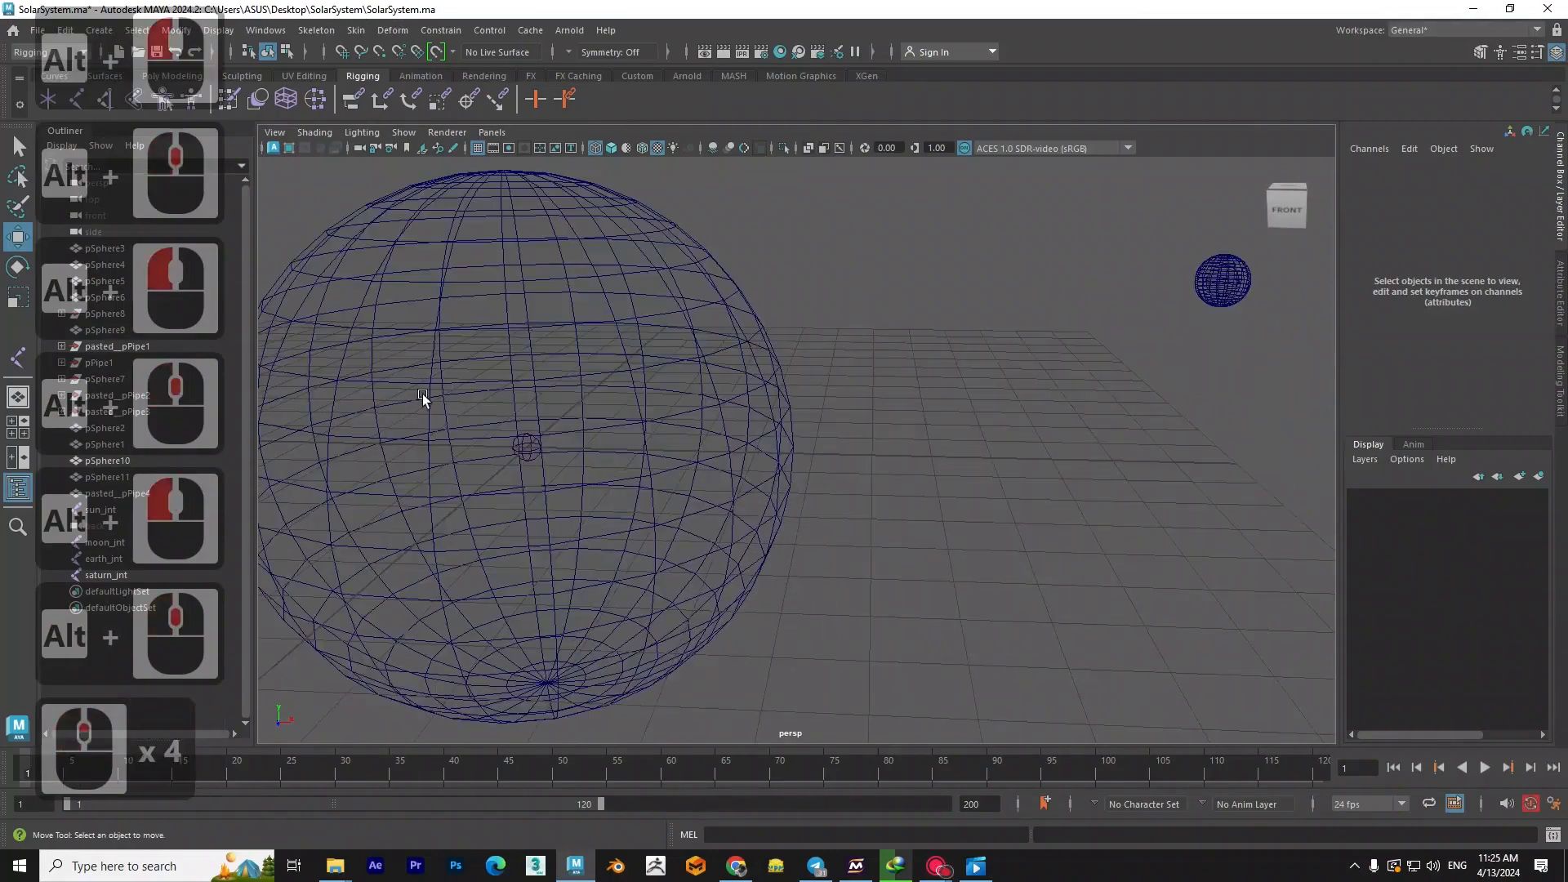
alt+scroll(689, 478, down, 2)
alt+middle_drag(693, 484, 672, 487)
mouse_move(673, 487)
alt+mouse_down()
mouse_move(694, 507)
mouse_move(681, 501)
alt+mouse_up()
alt+middle_drag(681, 502, 714, 498)
- Parent the second planet's sphere to earth_jnt and expand the joint's hierarchy
scroll(852, 425, up, 6)
alt+middle_drag(851, 439, 764, 464)
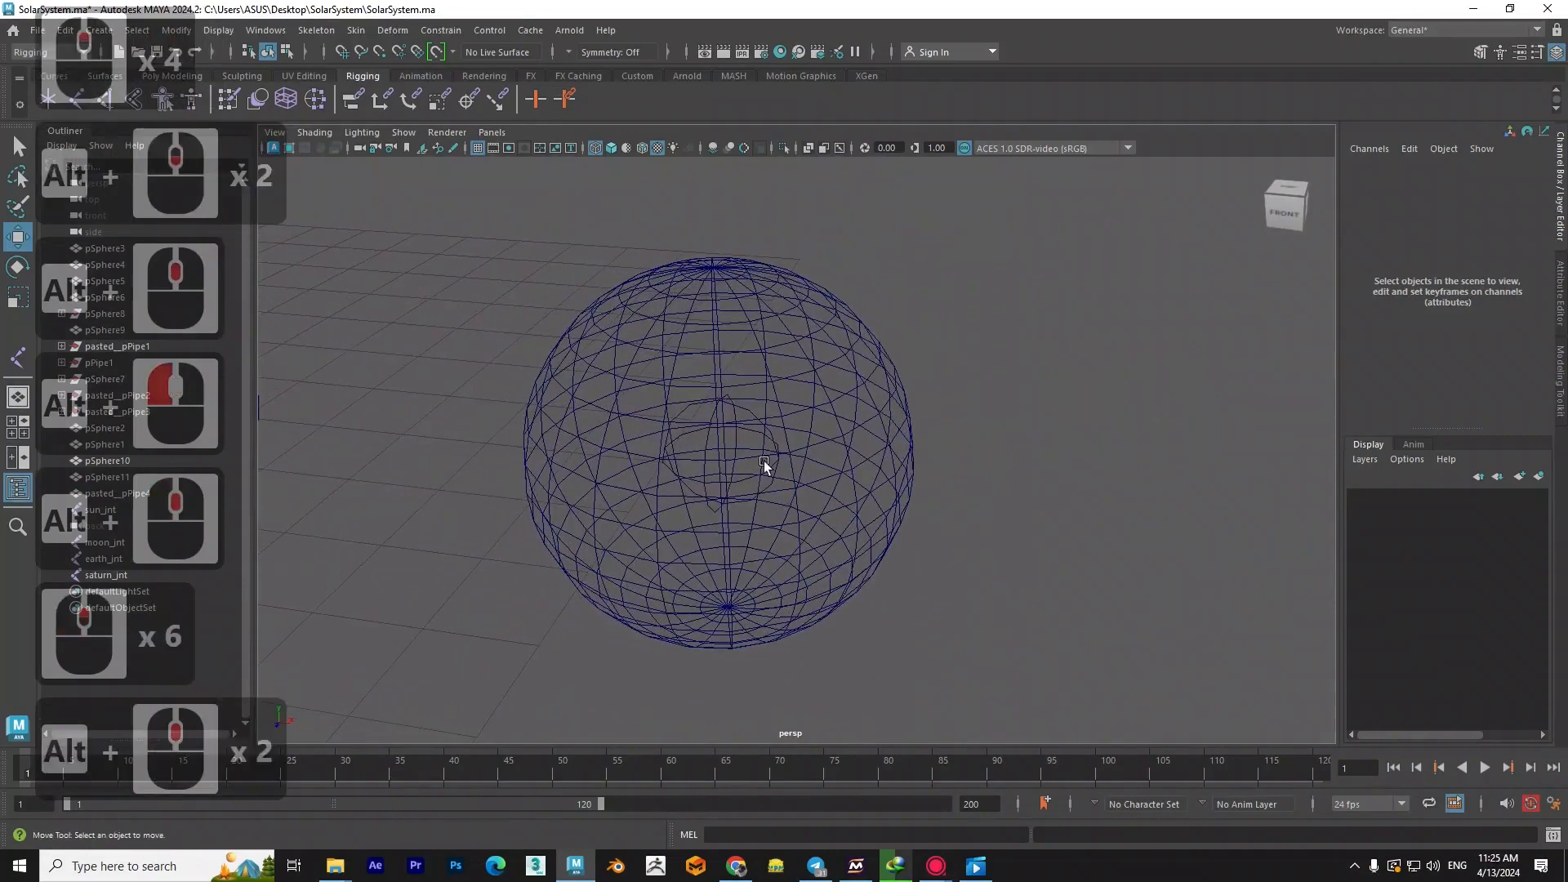
click(842, 423)
click(844, 438)
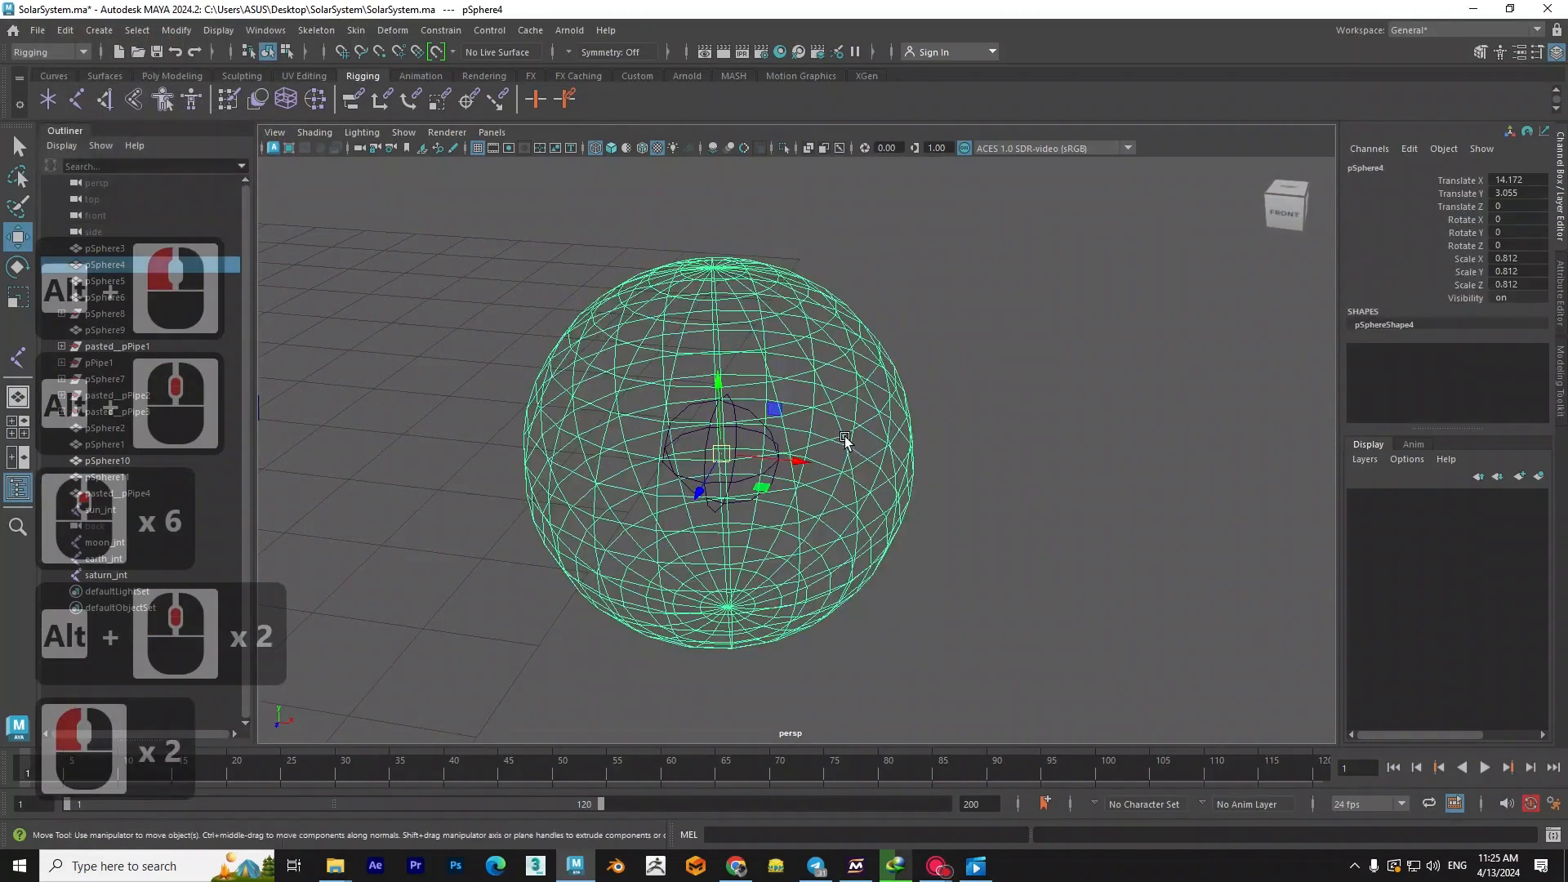
shift+click(754, 433)
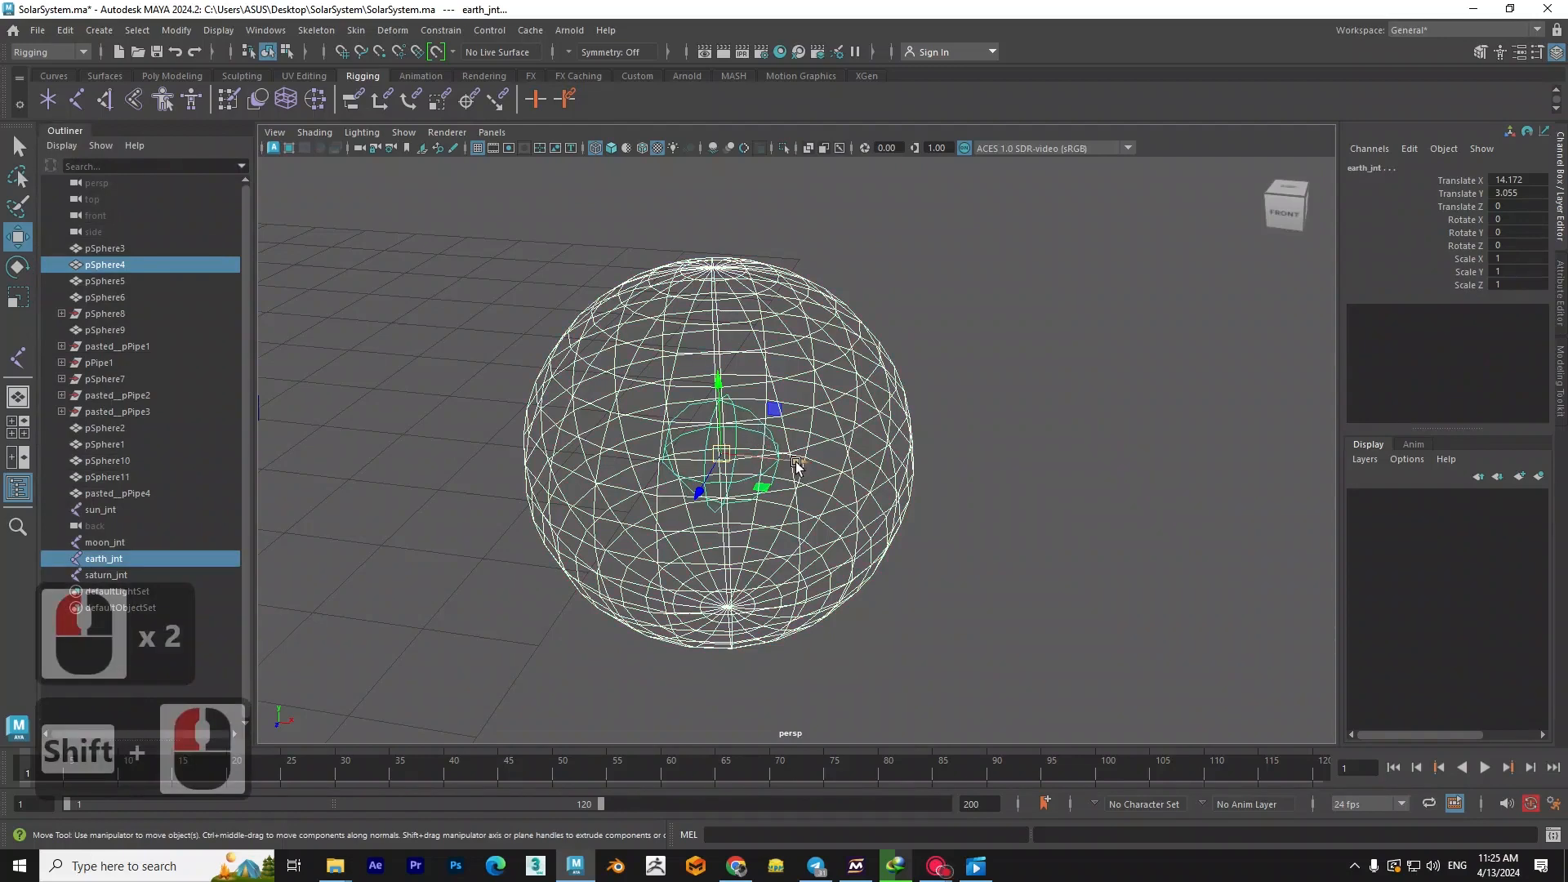
key(p)
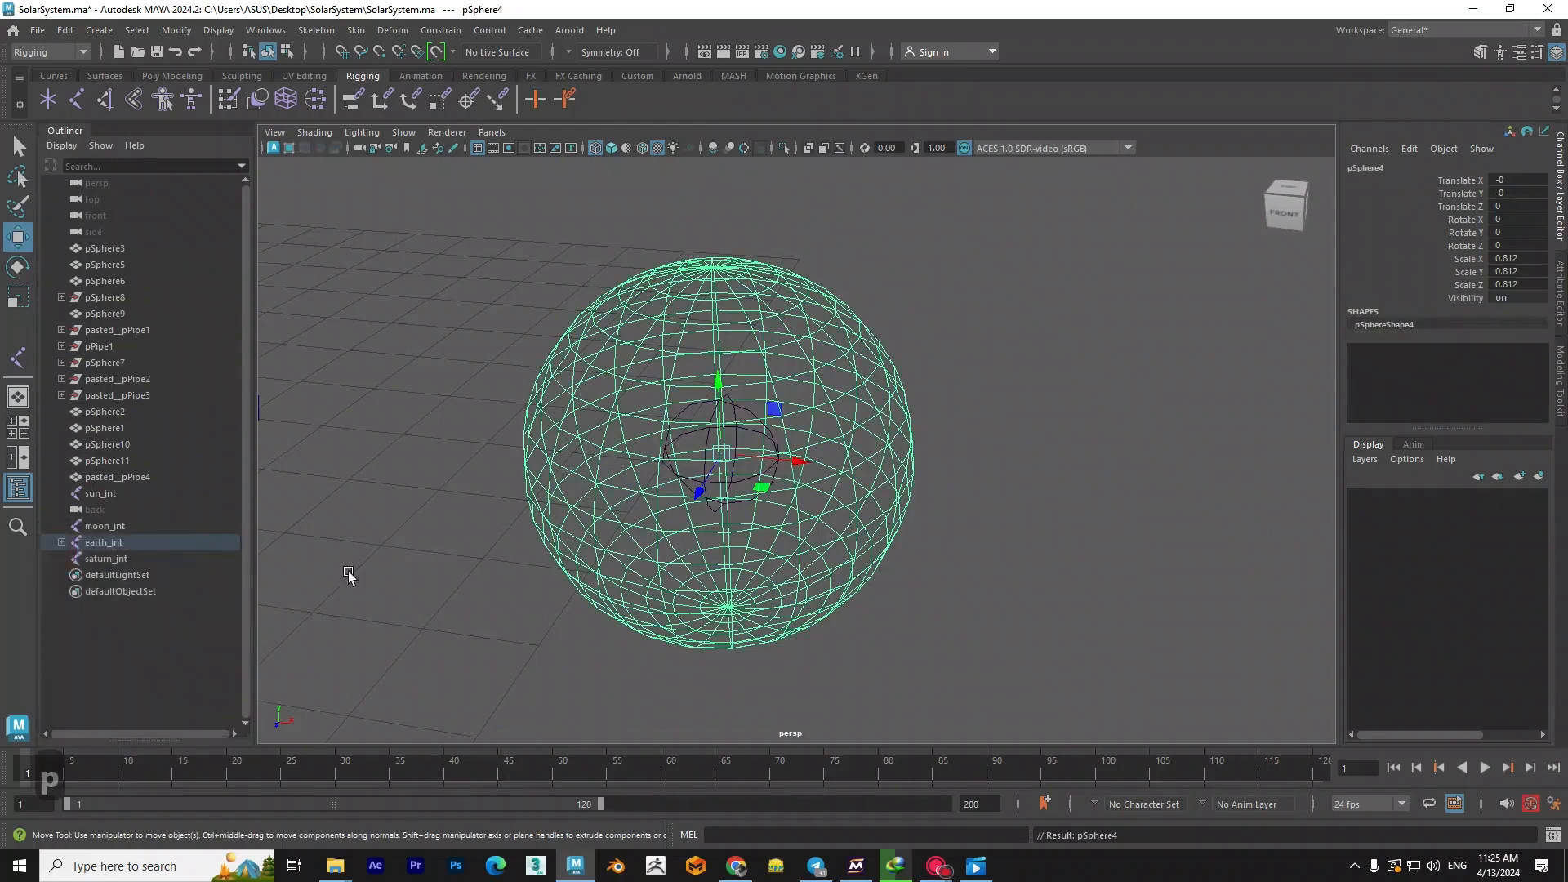
click(58, 542)
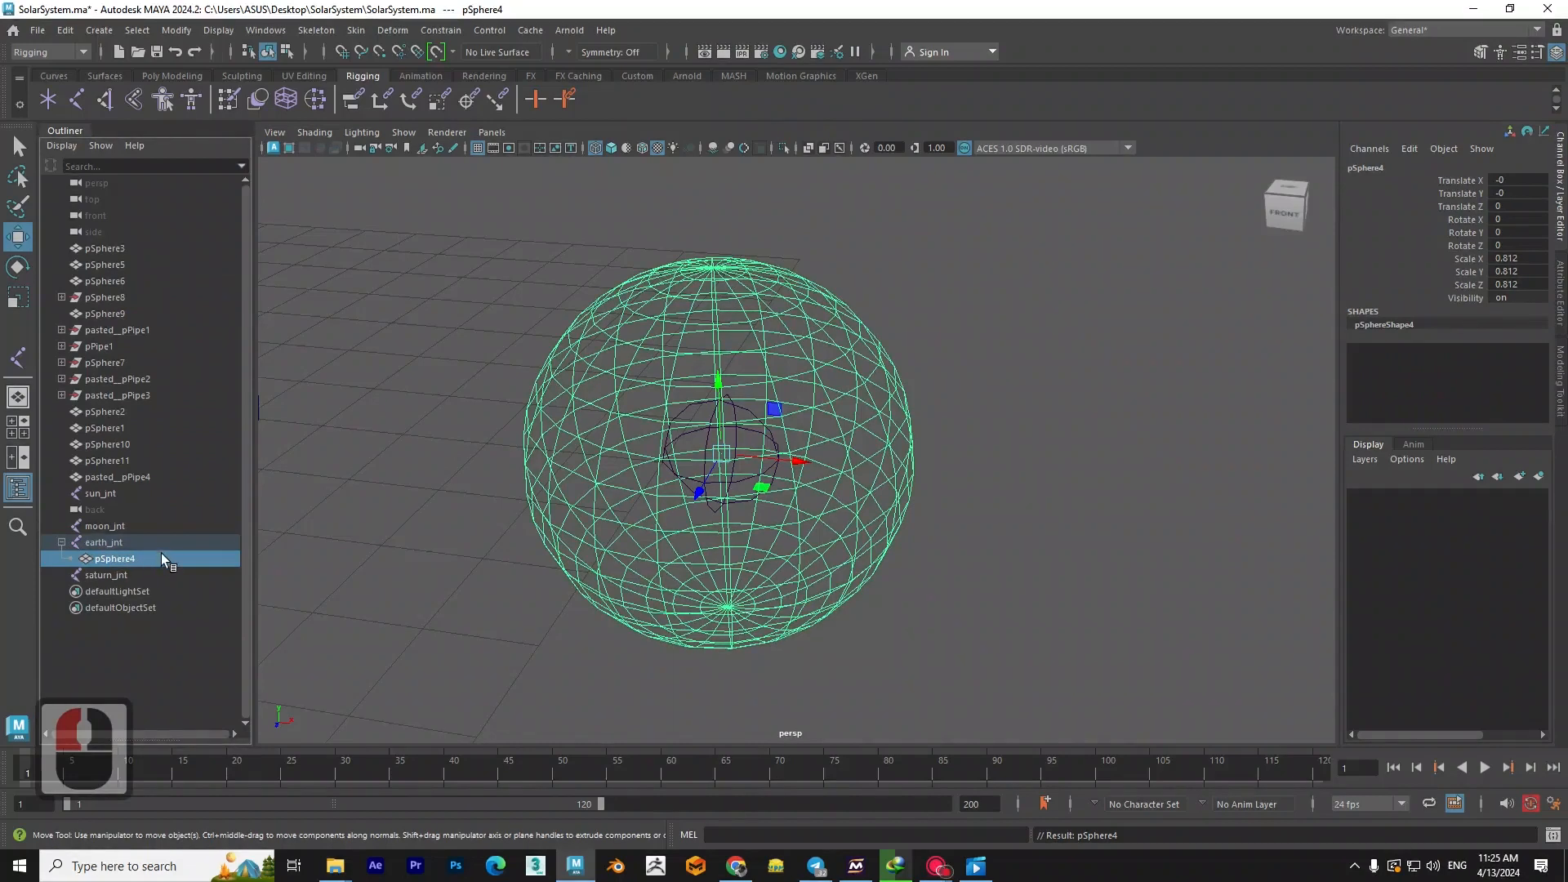
- Move earth_jnt as a test of its parented planet and undo the move
scroll(682, 535, down, 2)
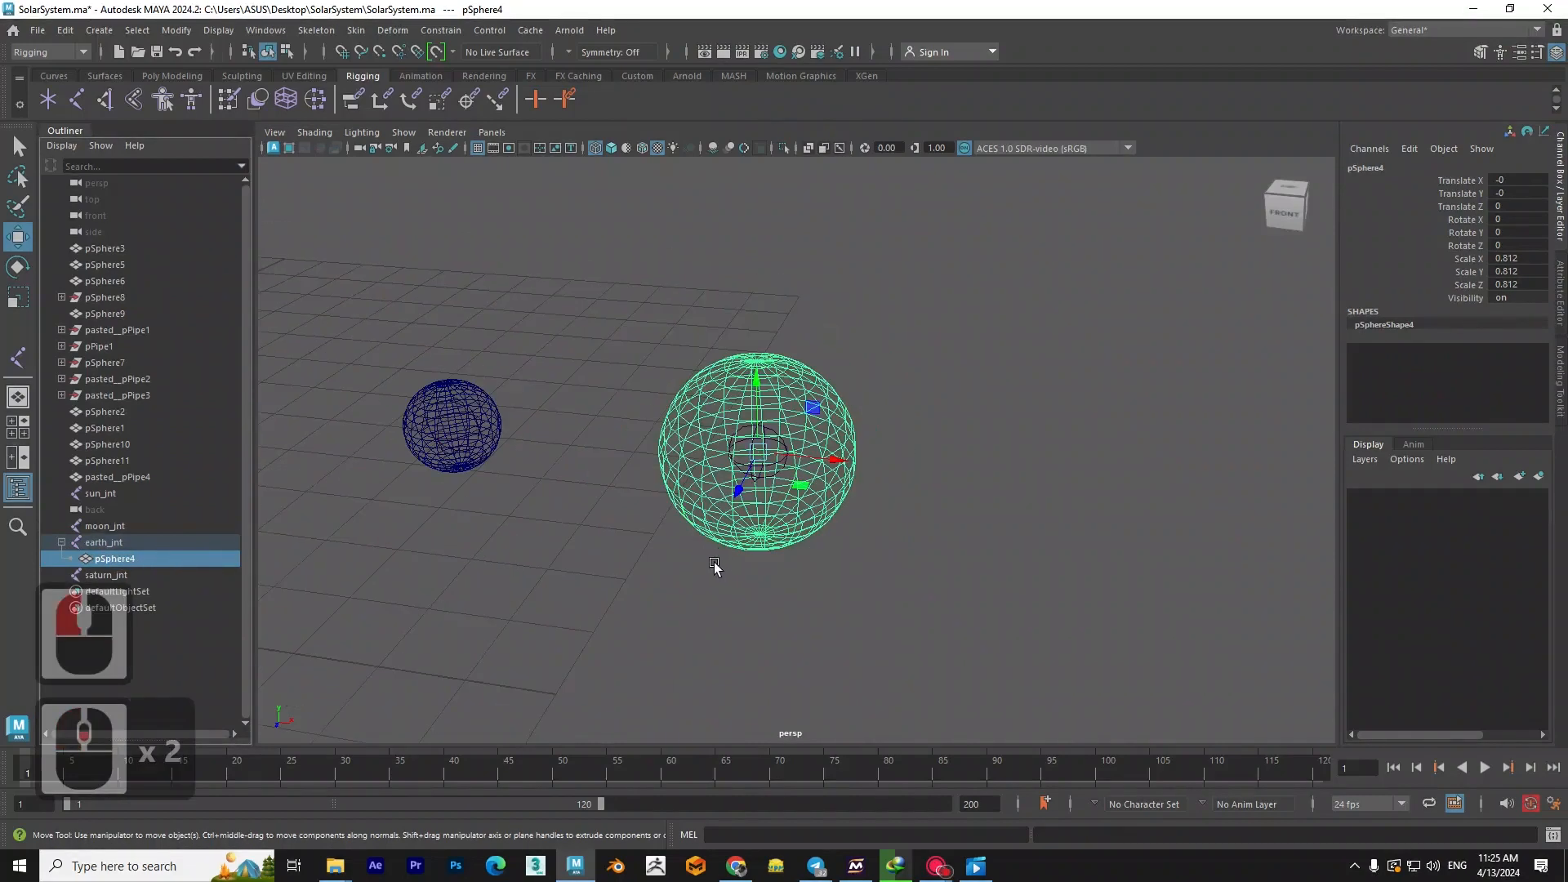
click(1065, 653)
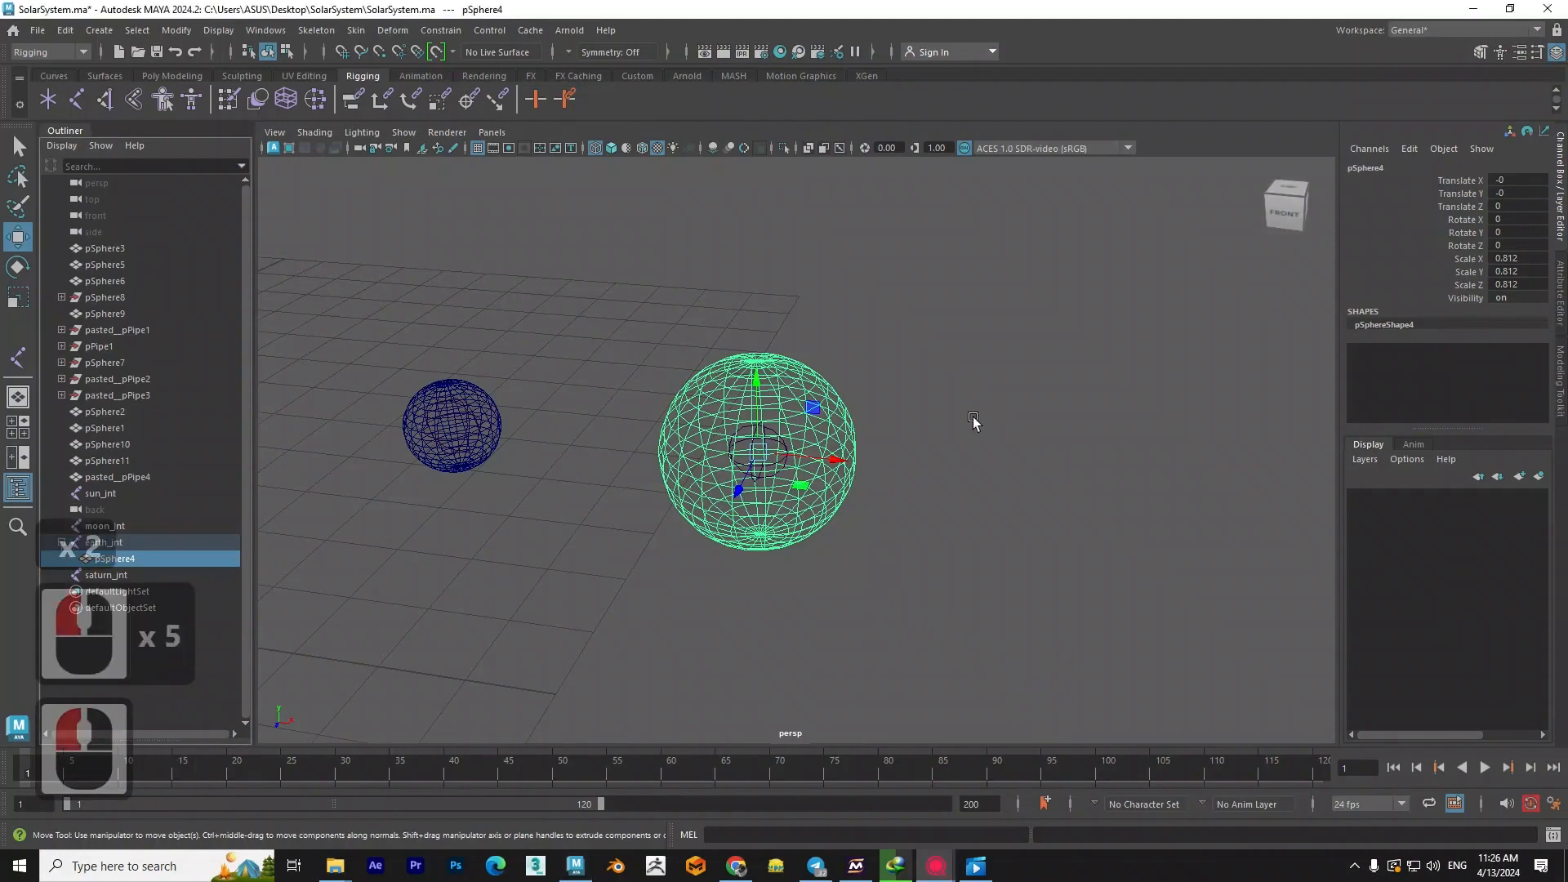
click(972, 418)
click(775, 442)
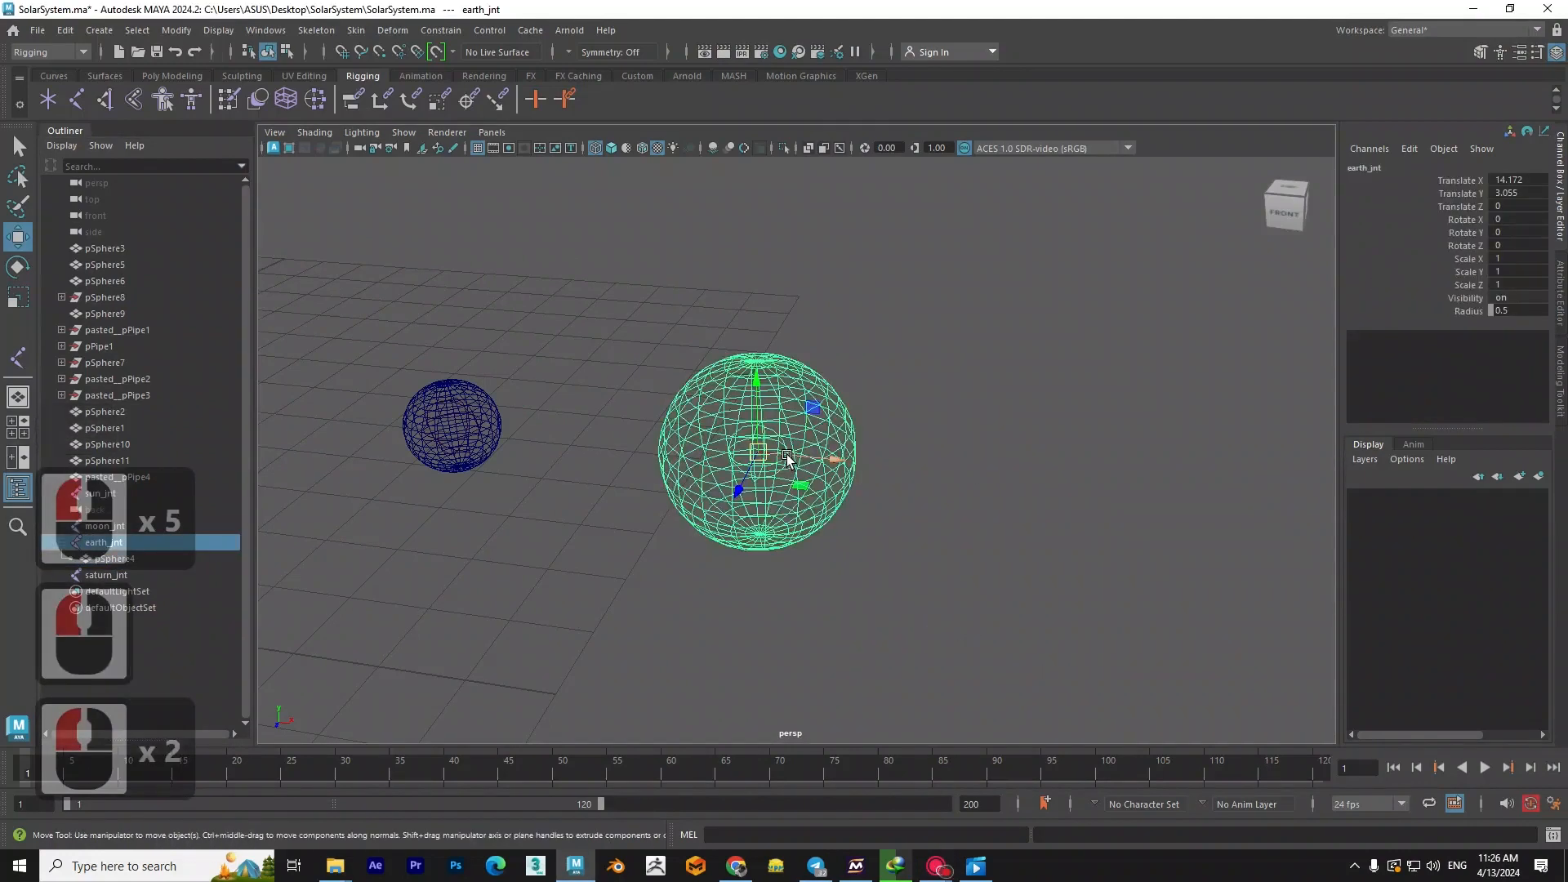
mouse_move(752, 443)
mouse_down()
mouse_move(825, 372)
mouse_move(905, 458)
mouse_move(798, 360)
mouse_move(778, 520)
mouse_move(838, 469)
mouse_move(757, 536)
mouse_move(734, 491)
mouse_move(769, 470)
mouse_up()
key(ctrl+z)
- Parent the sphere nearest the sun to moon_jnt and clear the selection
alt+middle_drag(479, 471, 594, 461)
scroll(701, 425, up, 3)
click(698, 393)
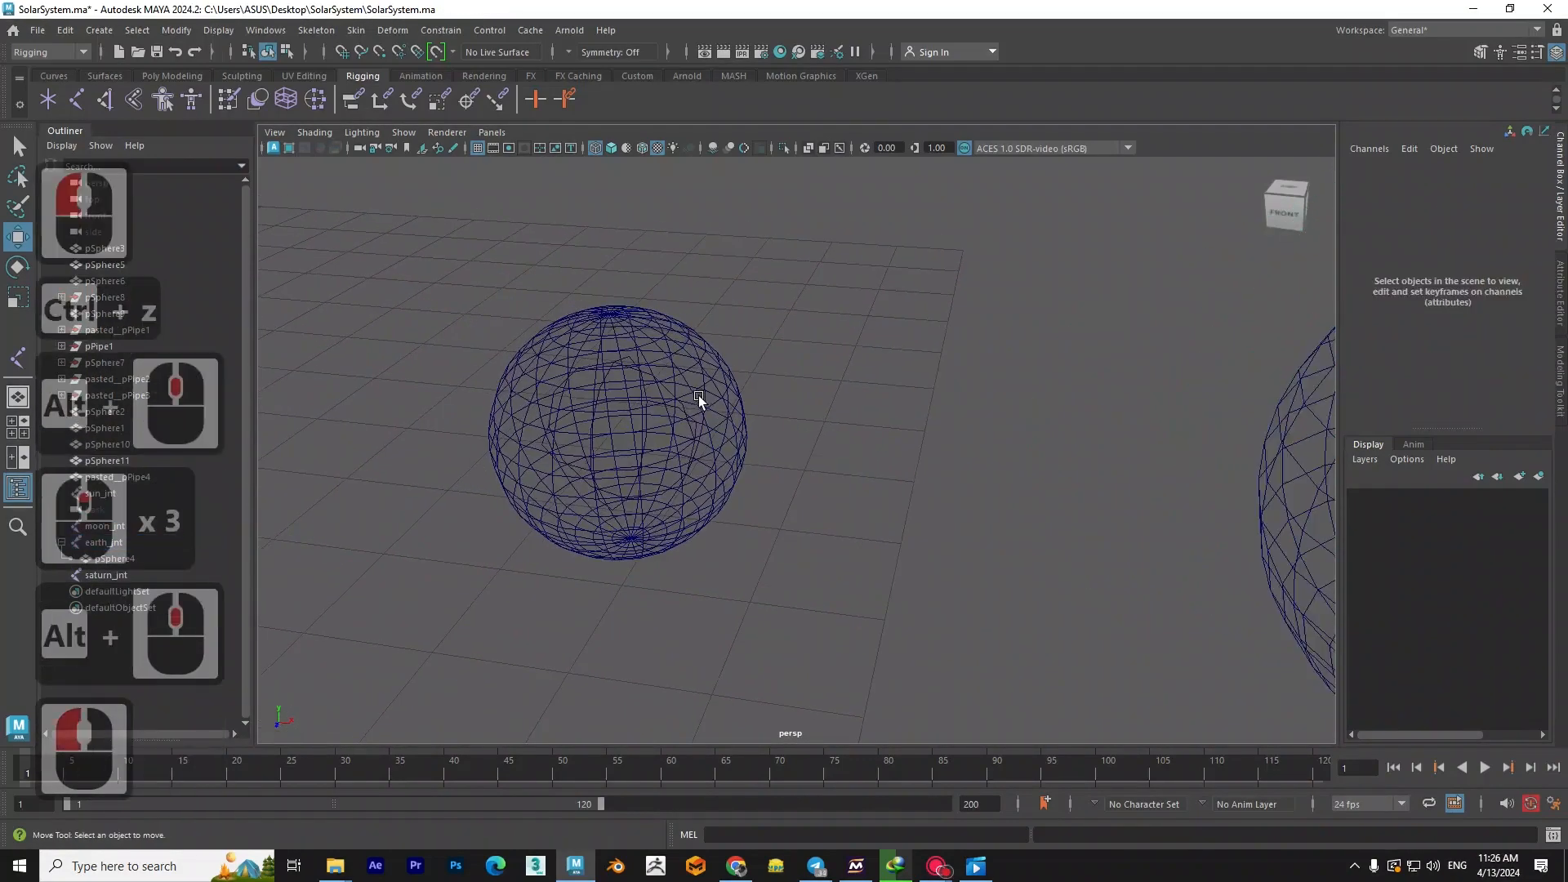
click(709, 407)
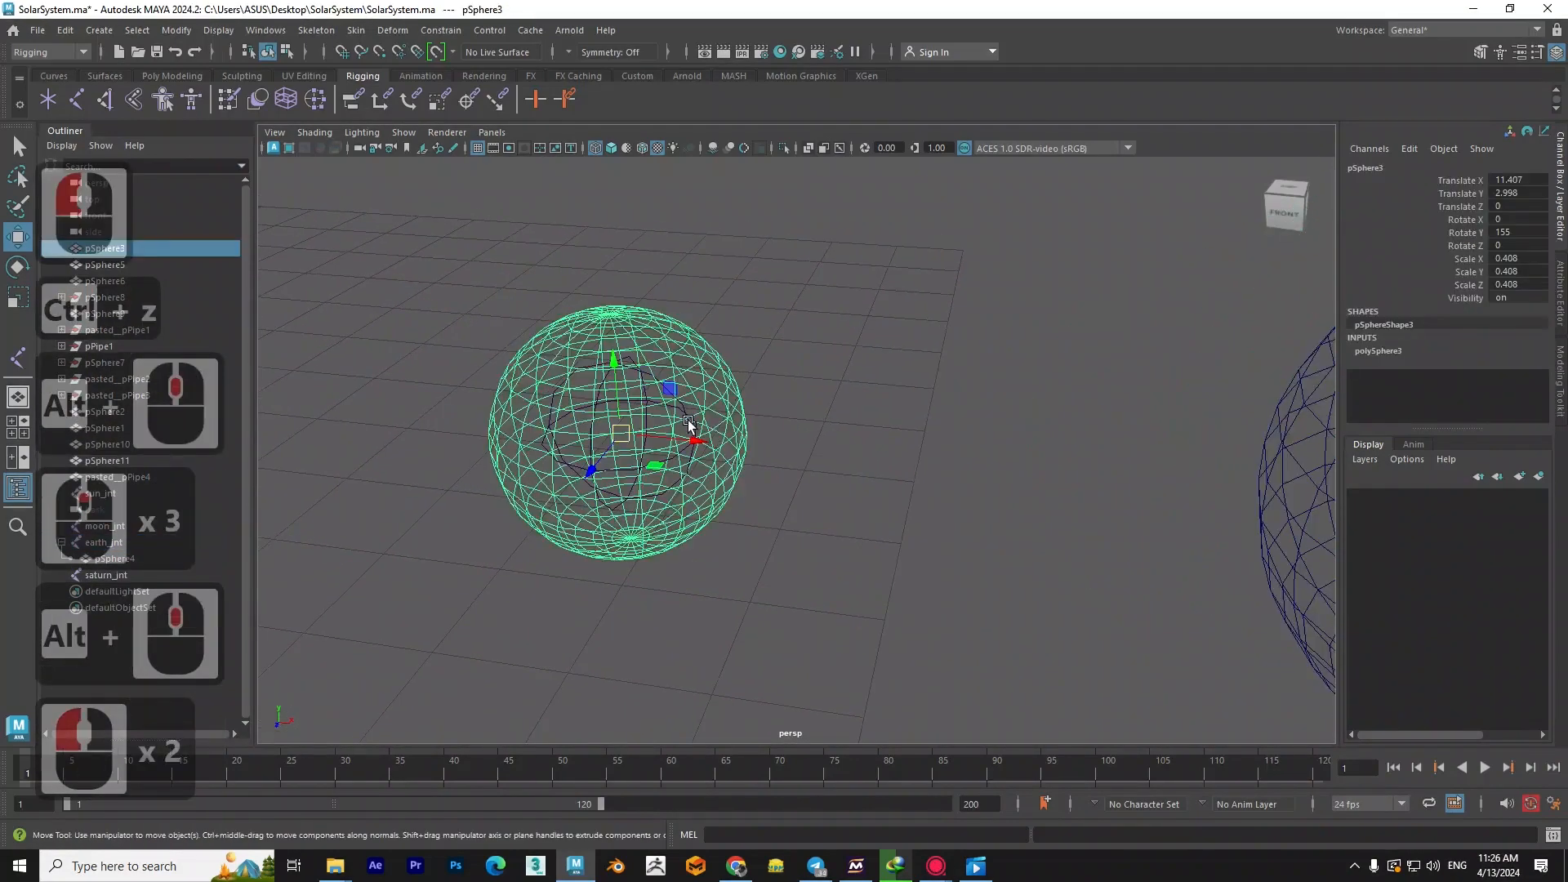
shift+click(654, 388)
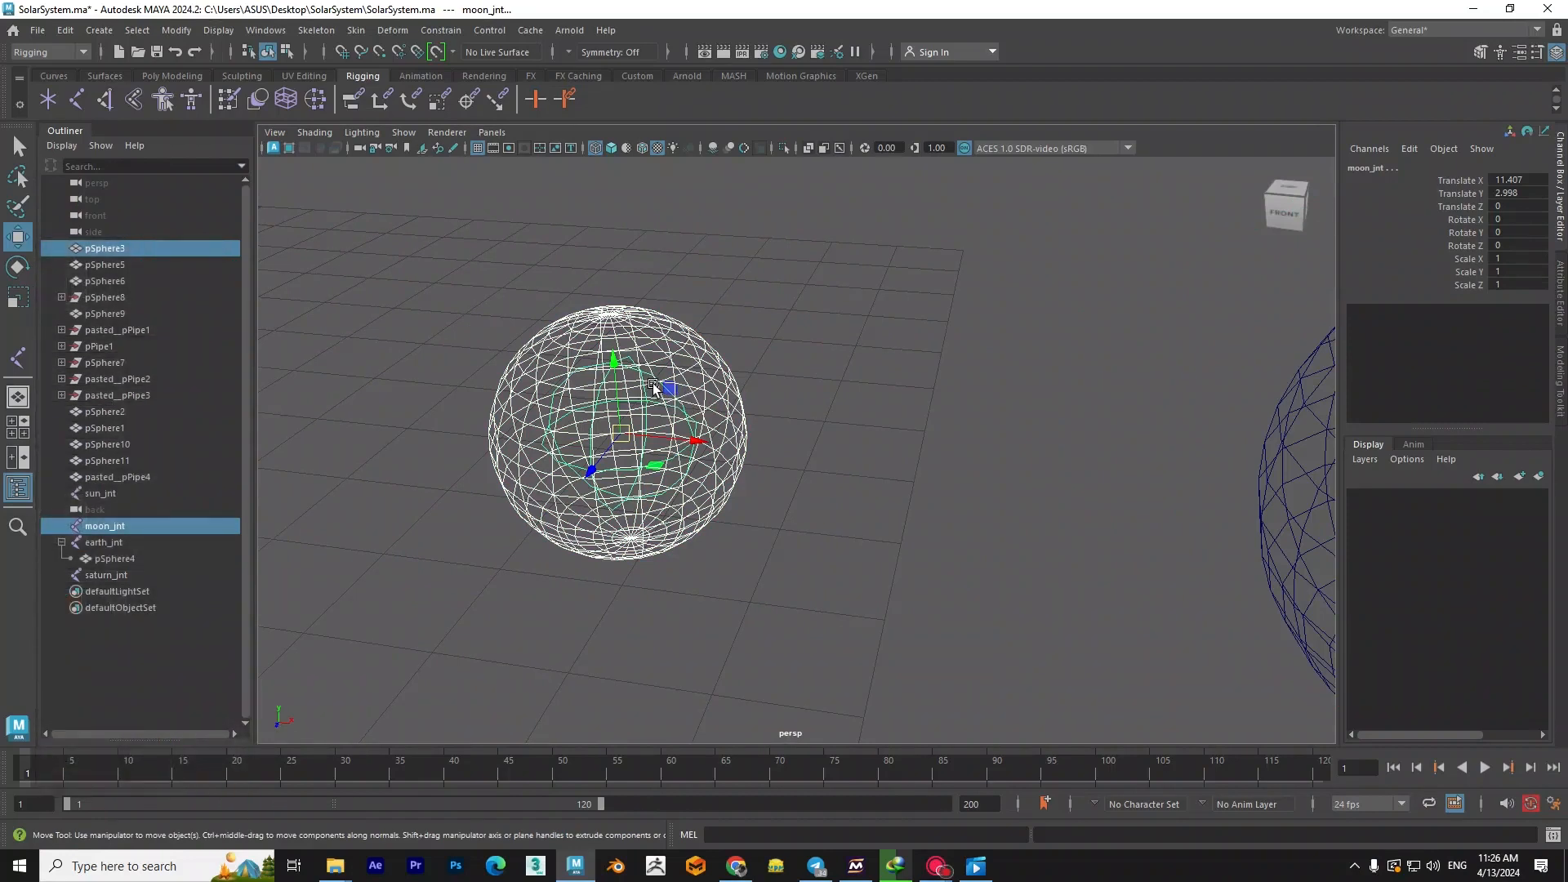
key(p)
click(931, 327)
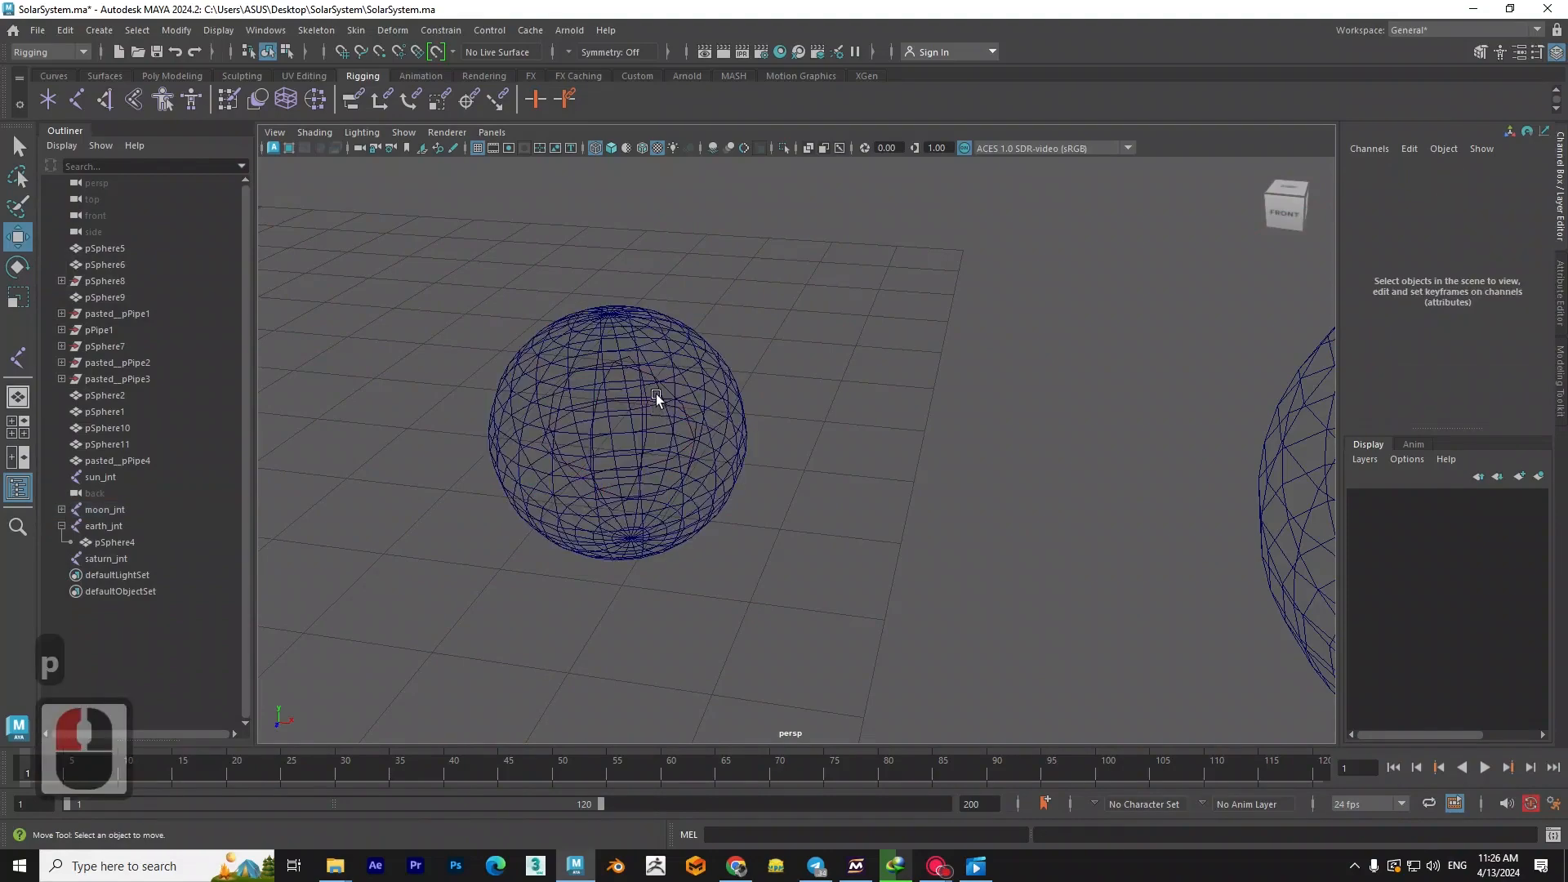
- Move moon_jnt as a test of its parented sphere and undo the moves
click(659, 385)
drag(650, 449, 595, 460)
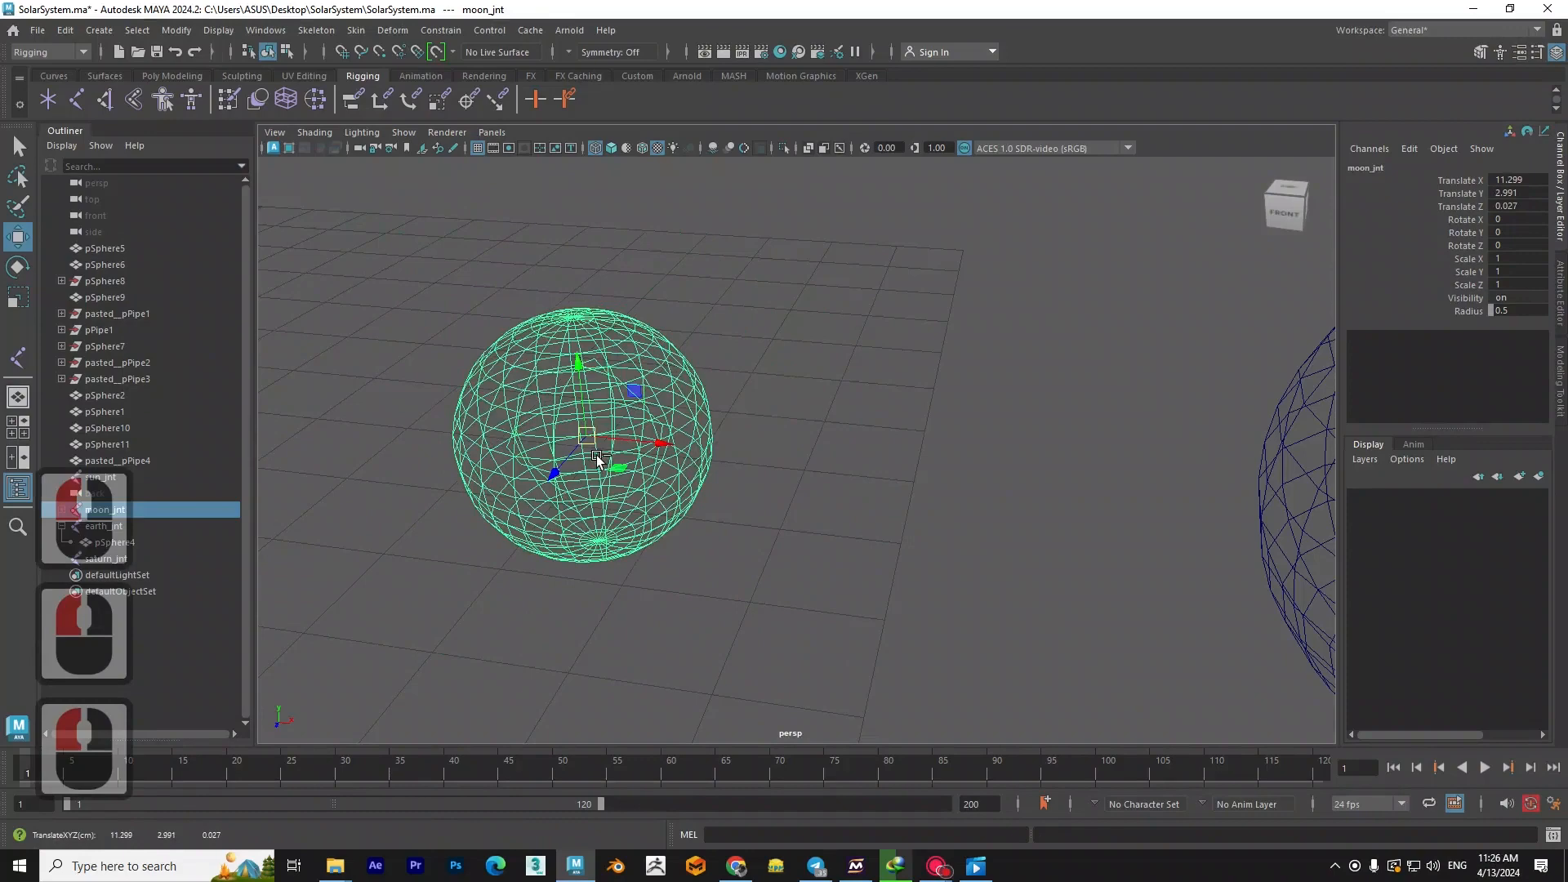
key(ctrl+z)
scroll(578, 461, down, 4)
alt+middle_drag(578, 461, 896, 396)
middle_drag(515, 476, 584, 467)
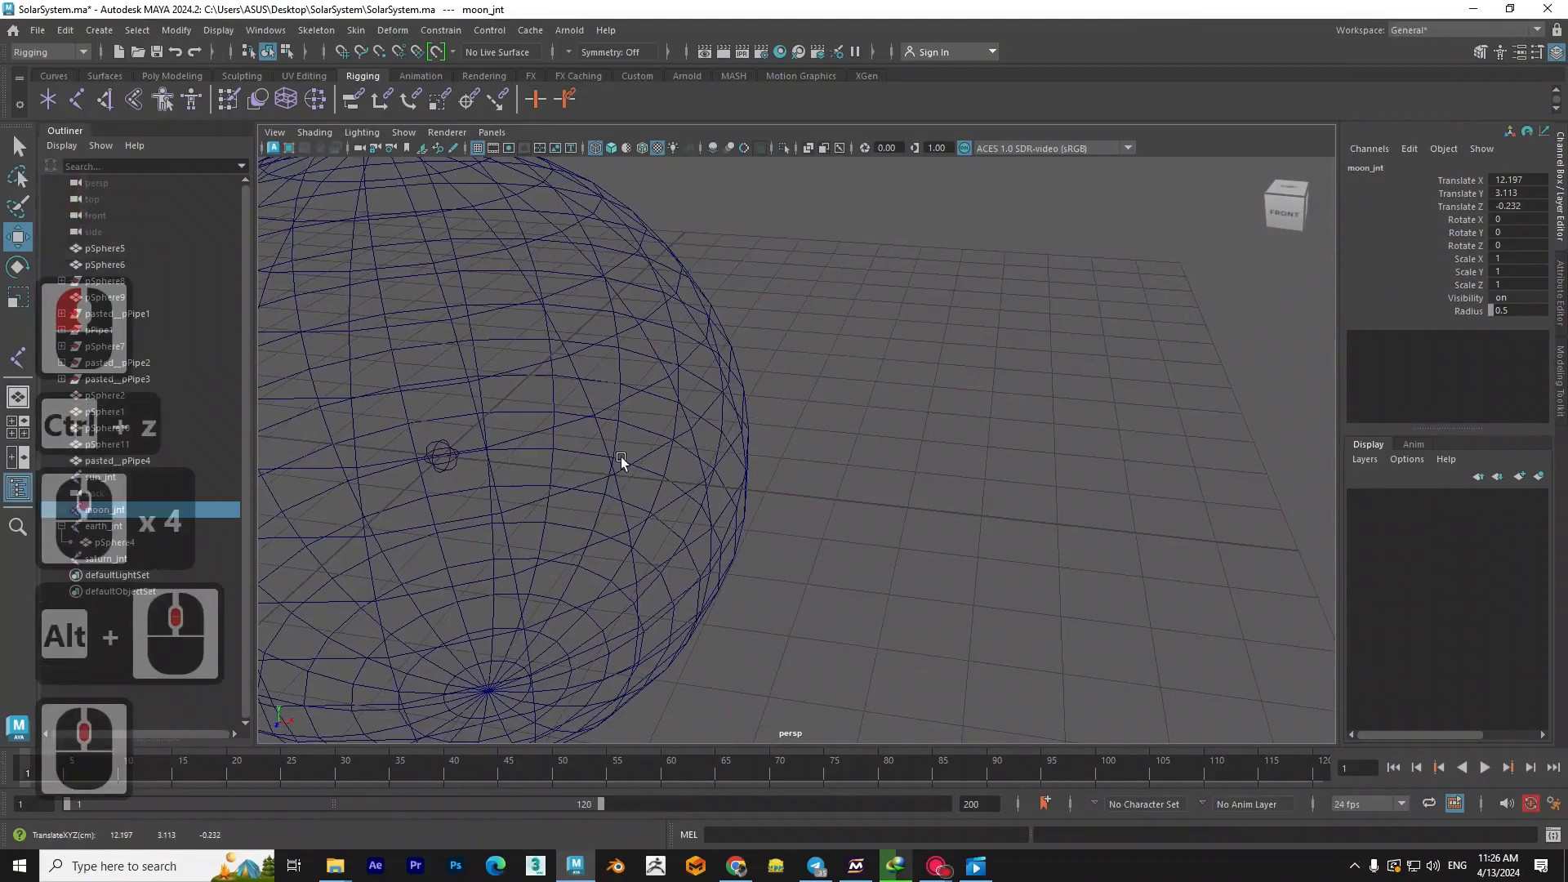
key(ctrl+z)
- Parent the sun's sphere to sun_jnt
alt+middle_drag(810, 438, 708, 278)
click(698, 306)
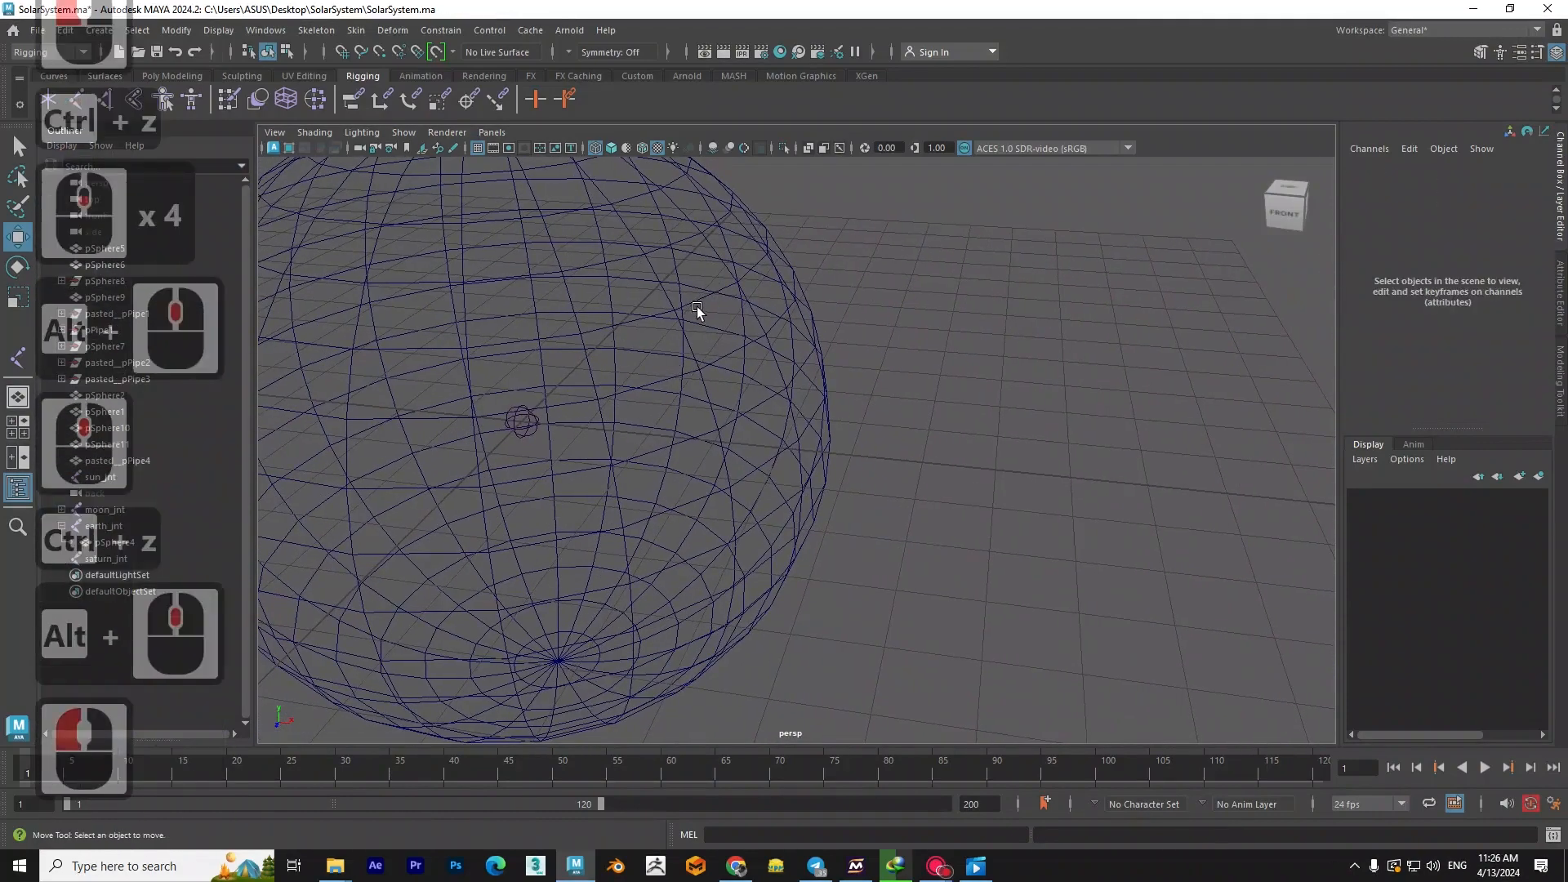
click(698, 301)
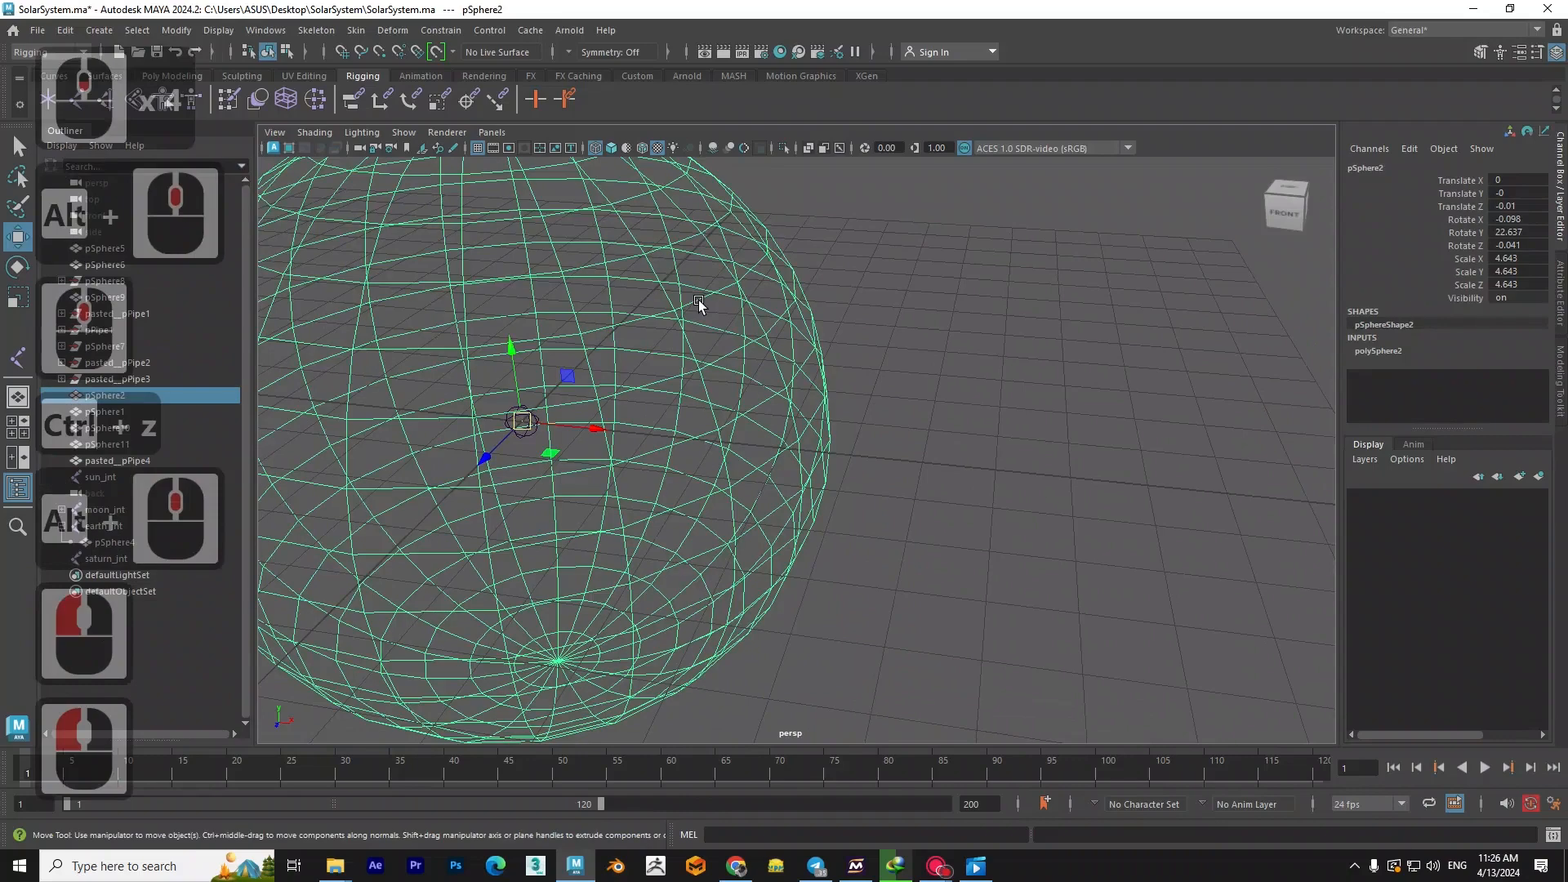
click(524, 431)
shift+click(533, 434)
scroll(514, 437, up, 3)
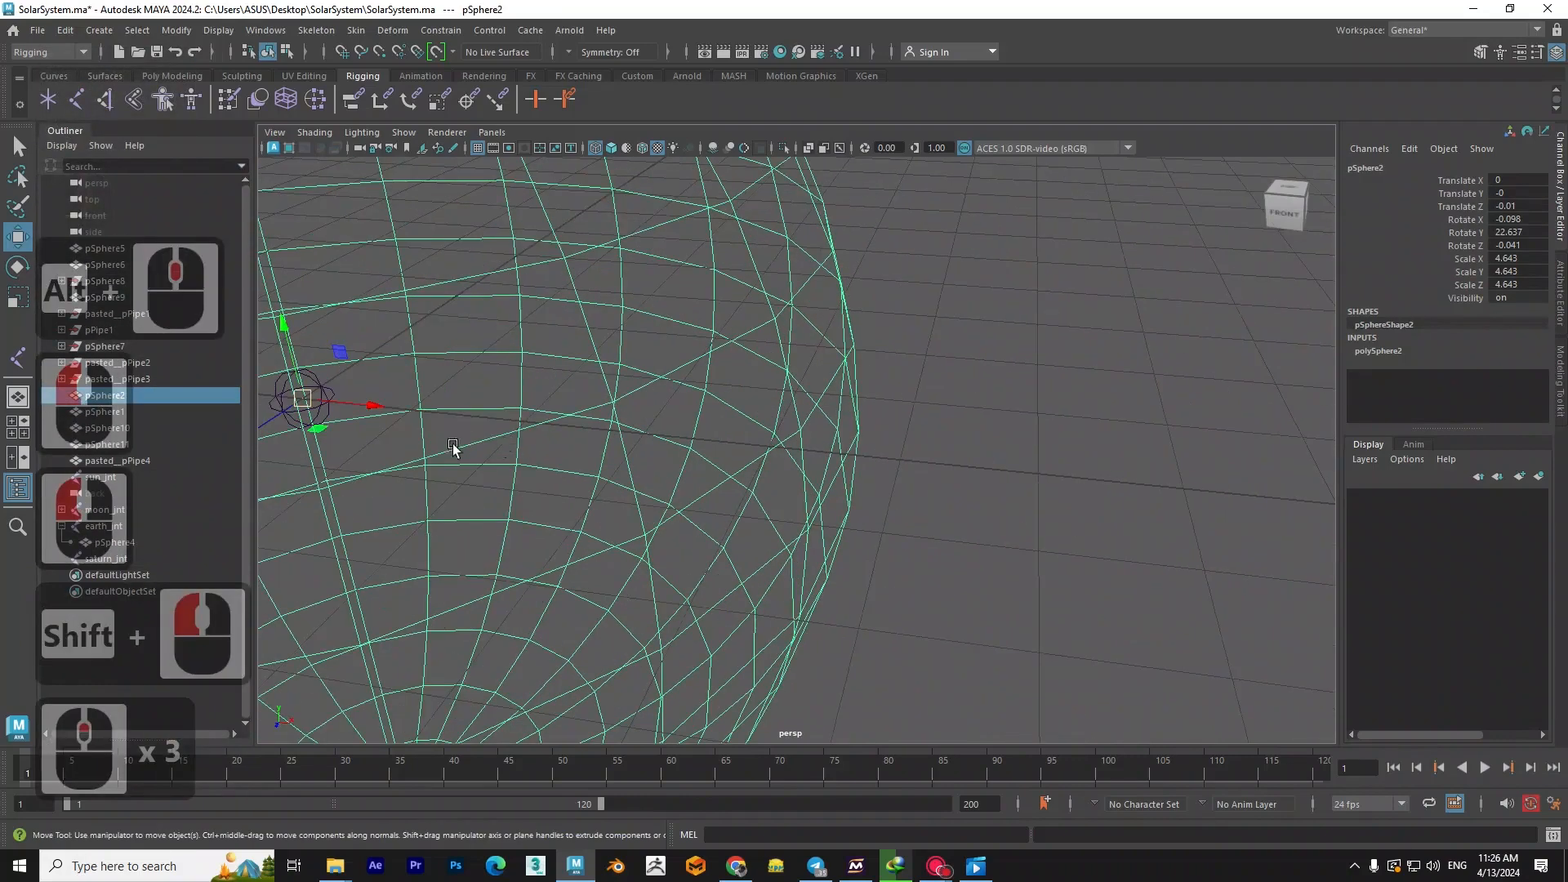
shift+click(330, 400)
alt+middle_drag(375, 424, 590, 426)
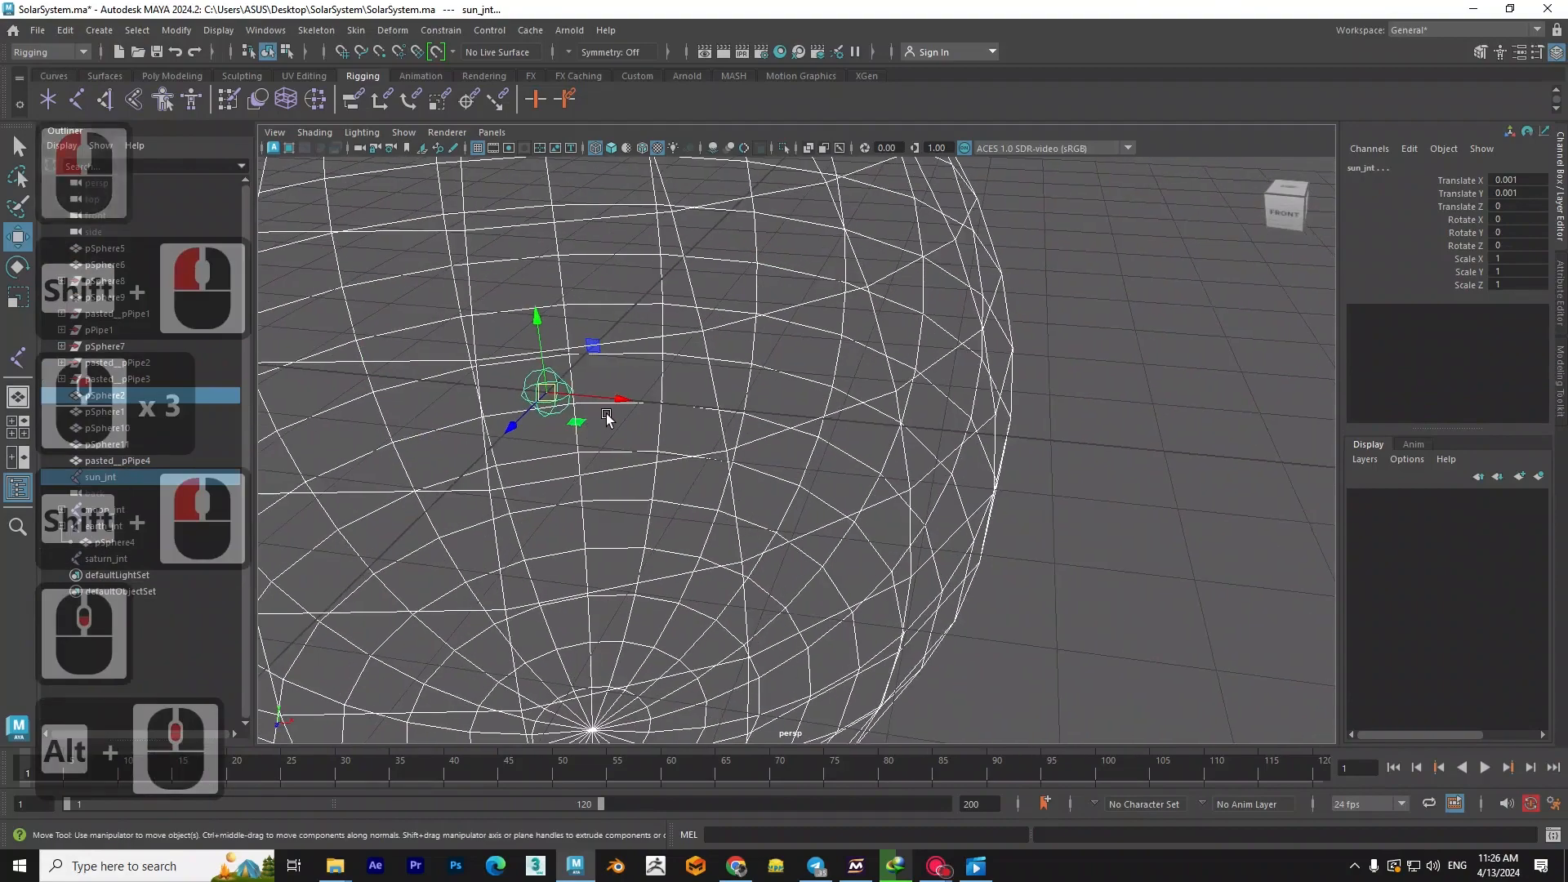
key(p)
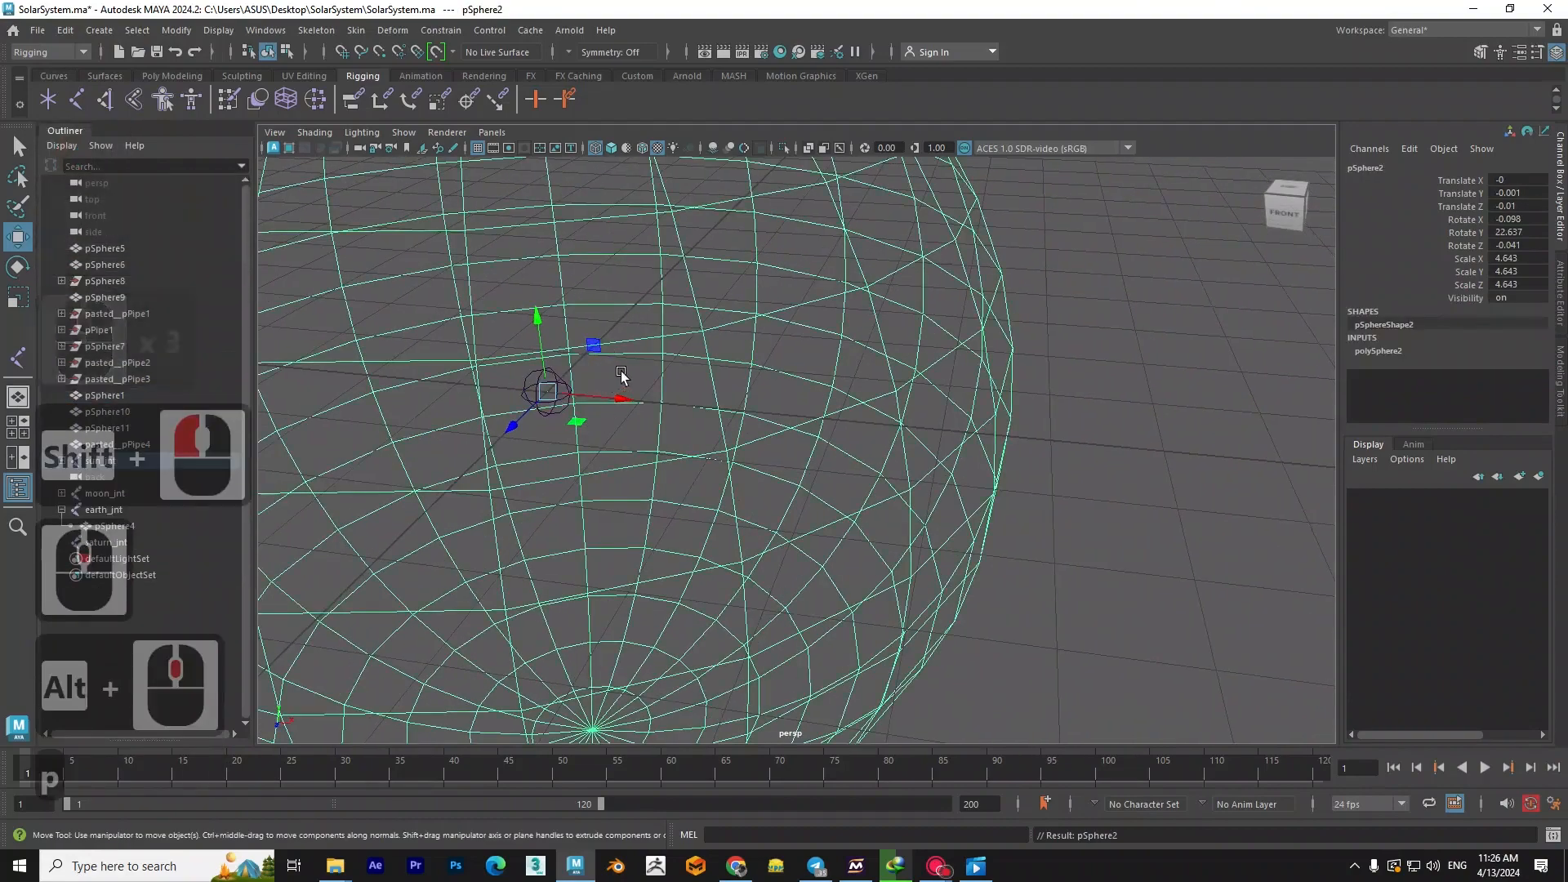
- Move sun_jnt as a test of the parented sun and undo the move
click(542, 385)
click(542, 385)
drag(542, 385, 640, 387)
key(ctrl+z)
- Parent the ringed planet's mesh to saturn_jnt and clear the selection
scroll(641, 391, down, 6)
alt+scroll(882, 414, down, 3)
alt+middle_drag(890, 416, 493, 403)
alt+middle_drag(1013, 464, 760, 446)
scroll(760, 445, up, 2)
scroll(759, 444, up, 5)
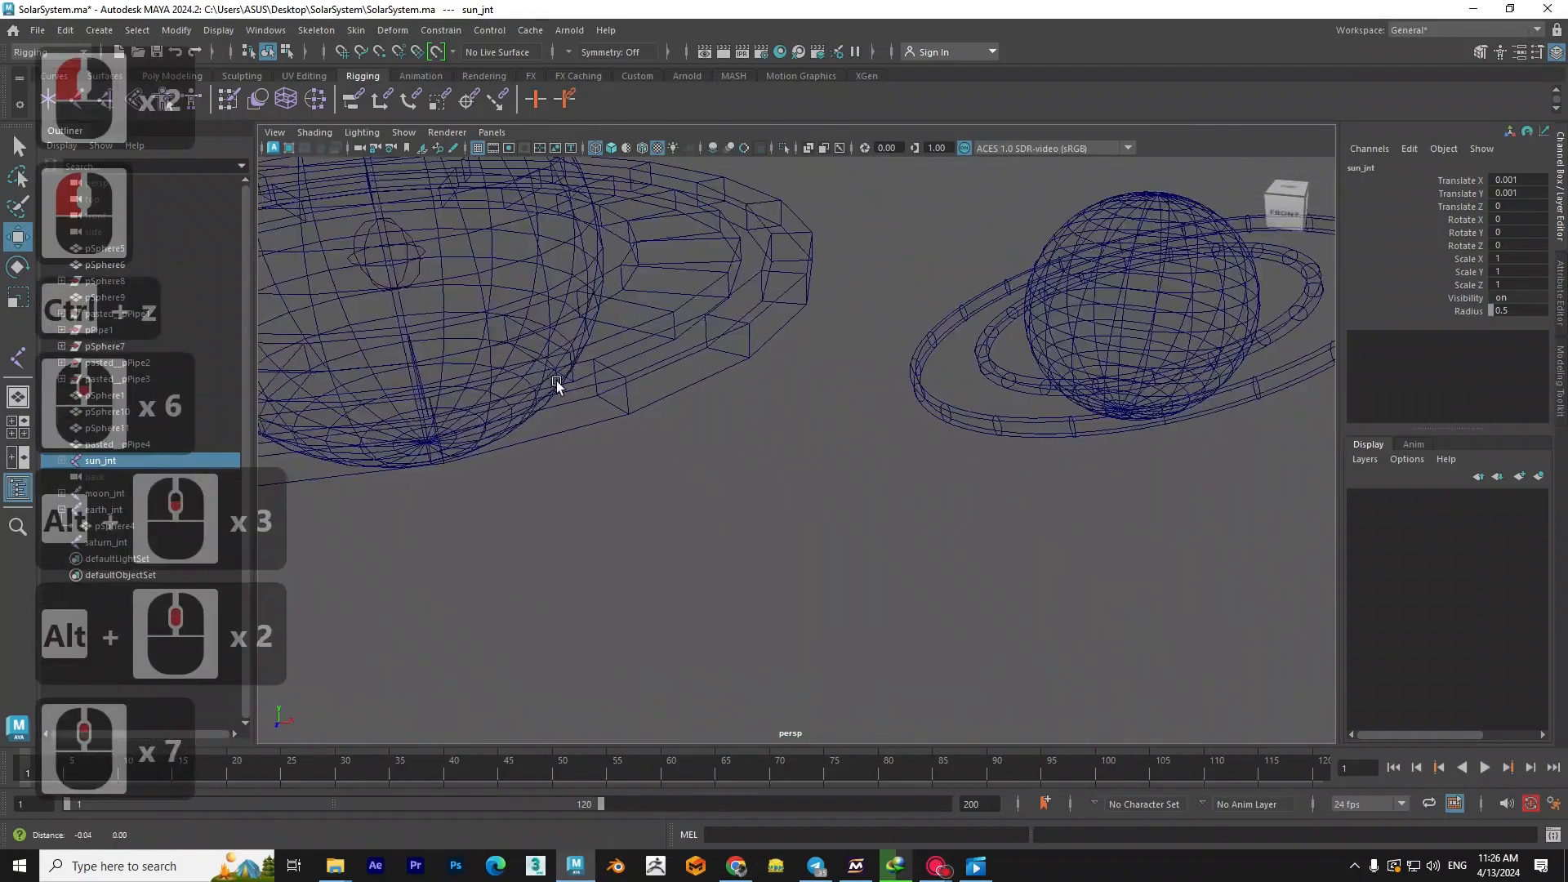
alt+middle_drag(537, 375, 765, 429)
scroll(801, 399, up, 1)
click(798, 376)
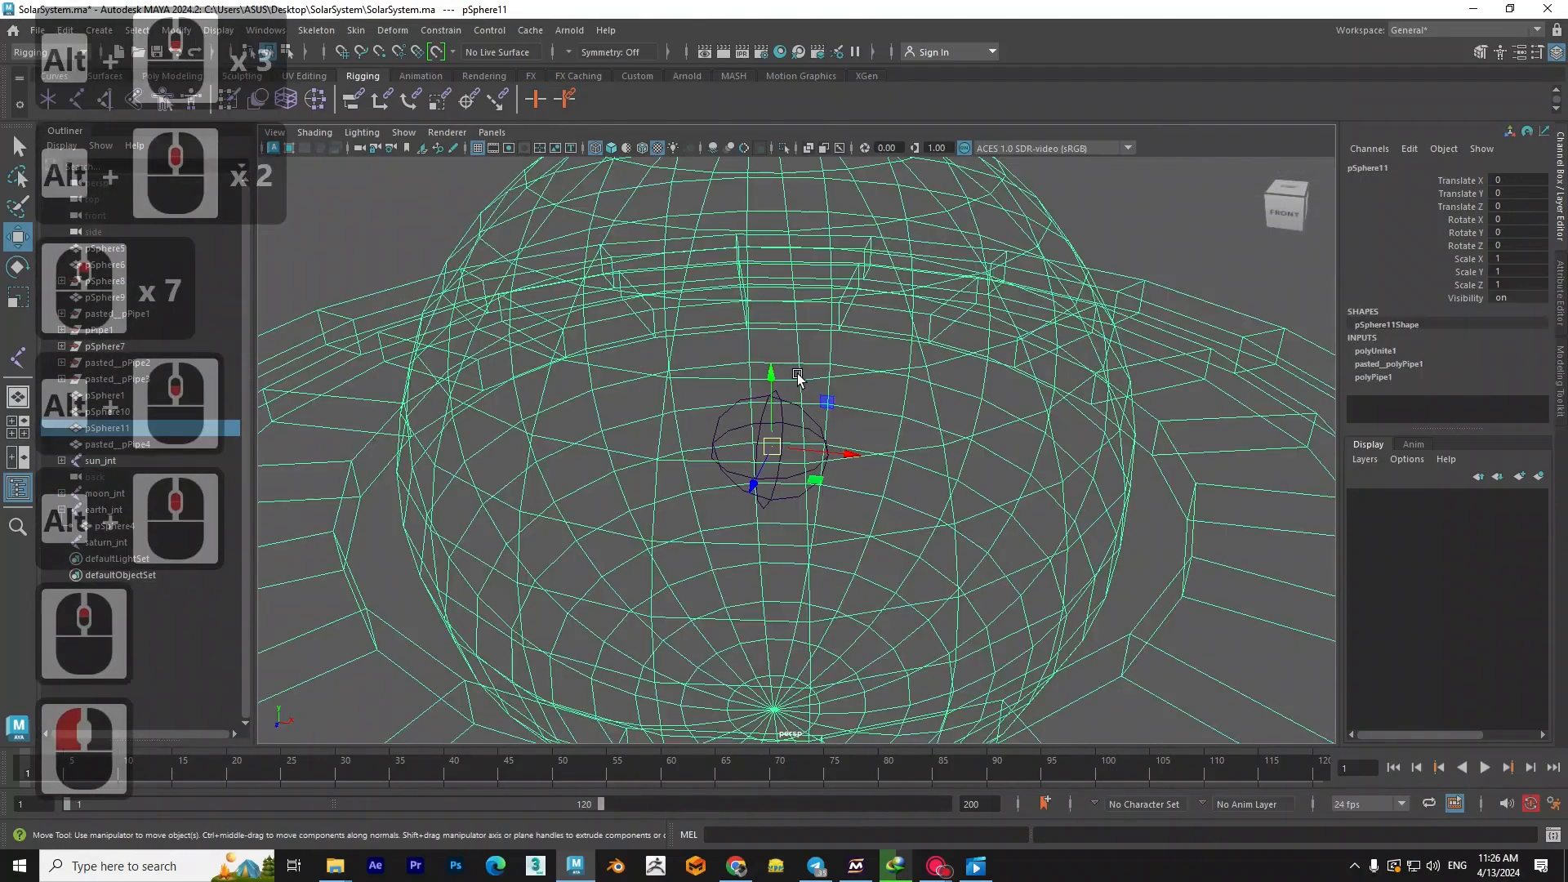
shift+click(782, 412)
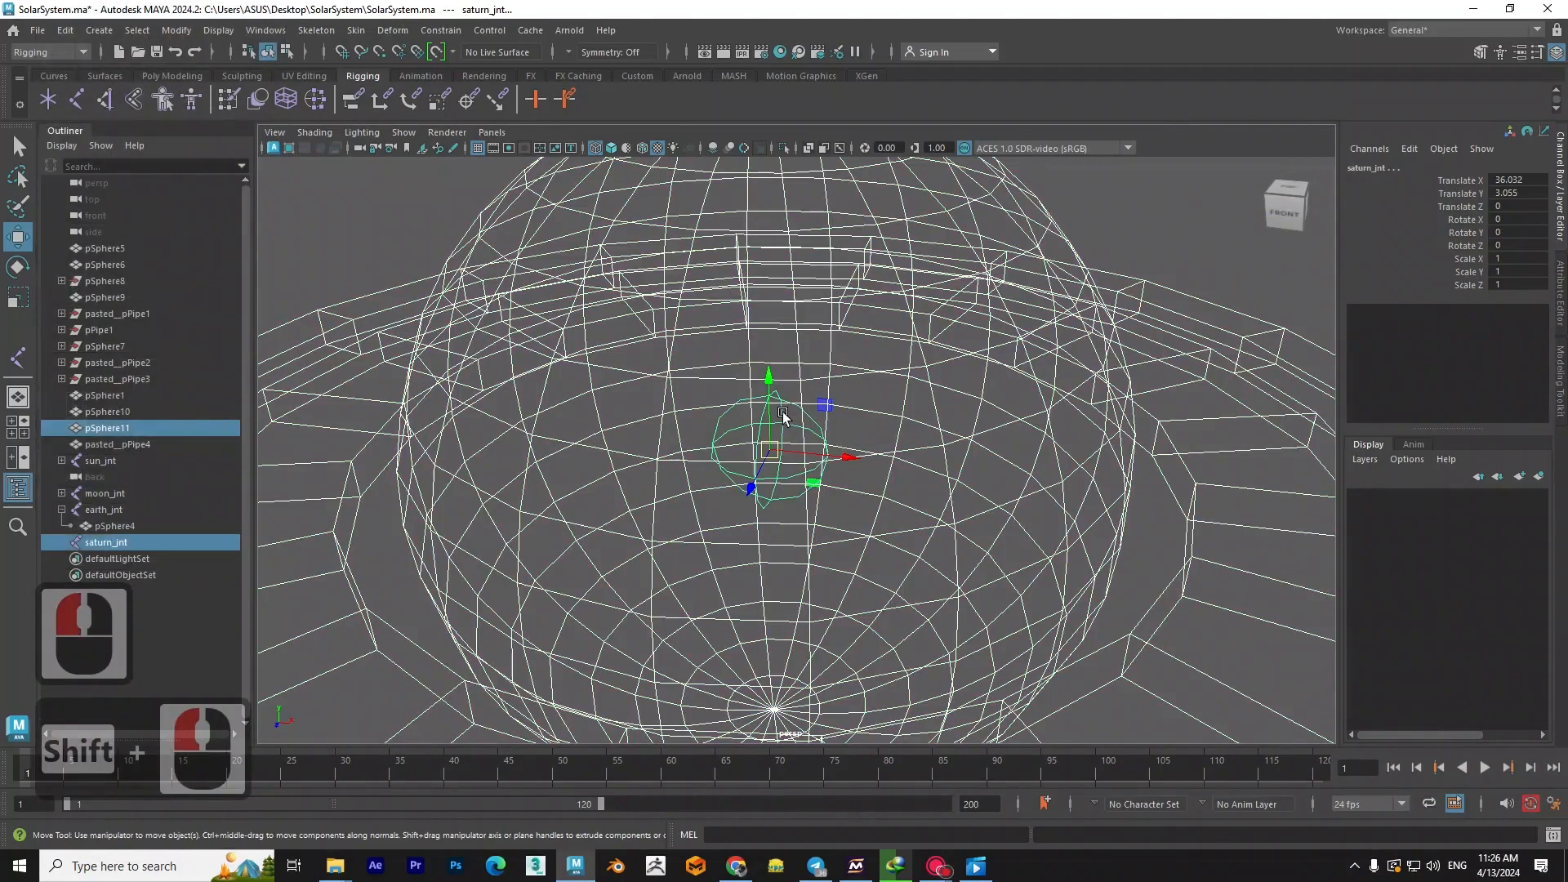
key(p)
click(813, 413)
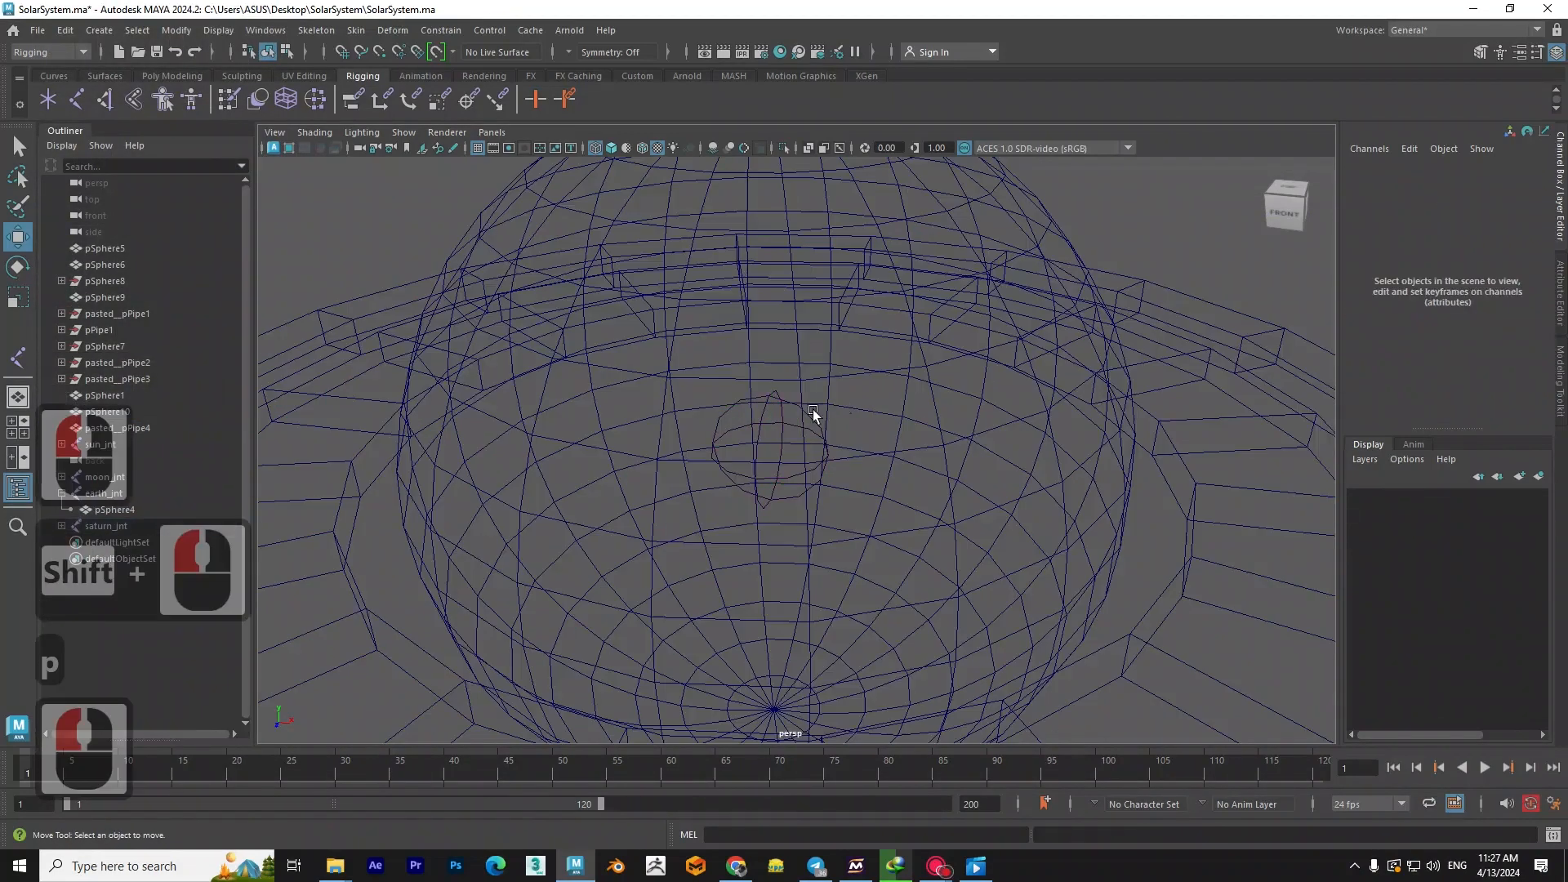
- Move saturn_jnt as a test of the parented ringed planet and undo the move
click(781, 420)
mouse_move(774, 447)
mouse_down()
mouse_move(762, 424)
mouse_move(753, 456)
mouse_up()
key(ctrl+z)
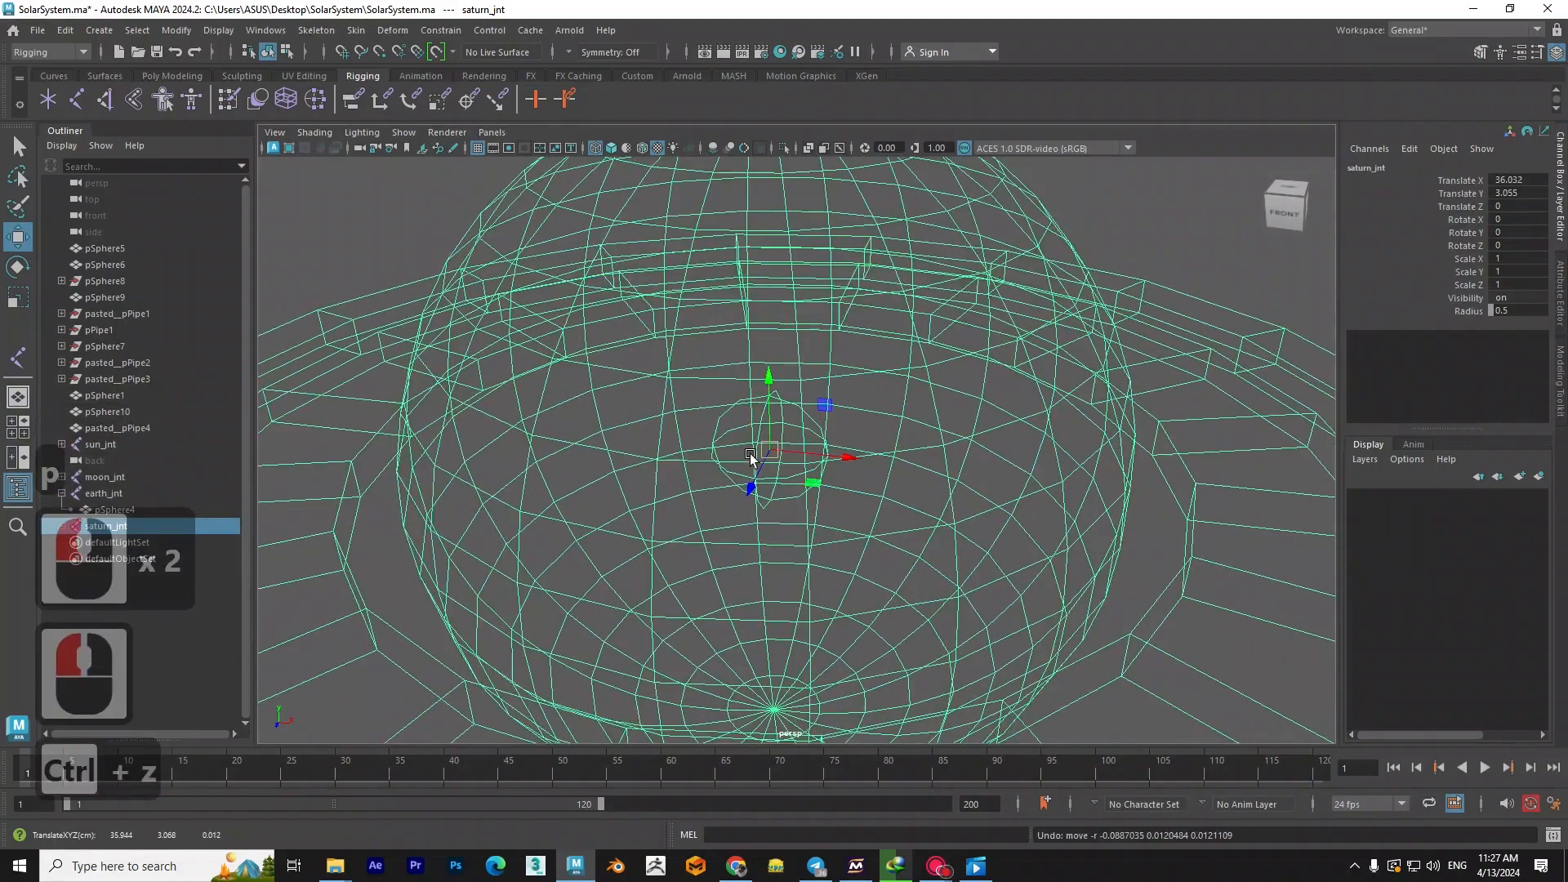
- Look along the row of planets in wireframe to check which bodies contain joints
alt+scroll(732, 506, down, 6)
alt+scroll(732, 506, down, 4)
alt+middle_drag(628, 556, 823, 518)
alt+drag(964, 511, 1012, 452)
alt+scroll(1012, 452, up, 1)
scroll(996, 458, up, 2)
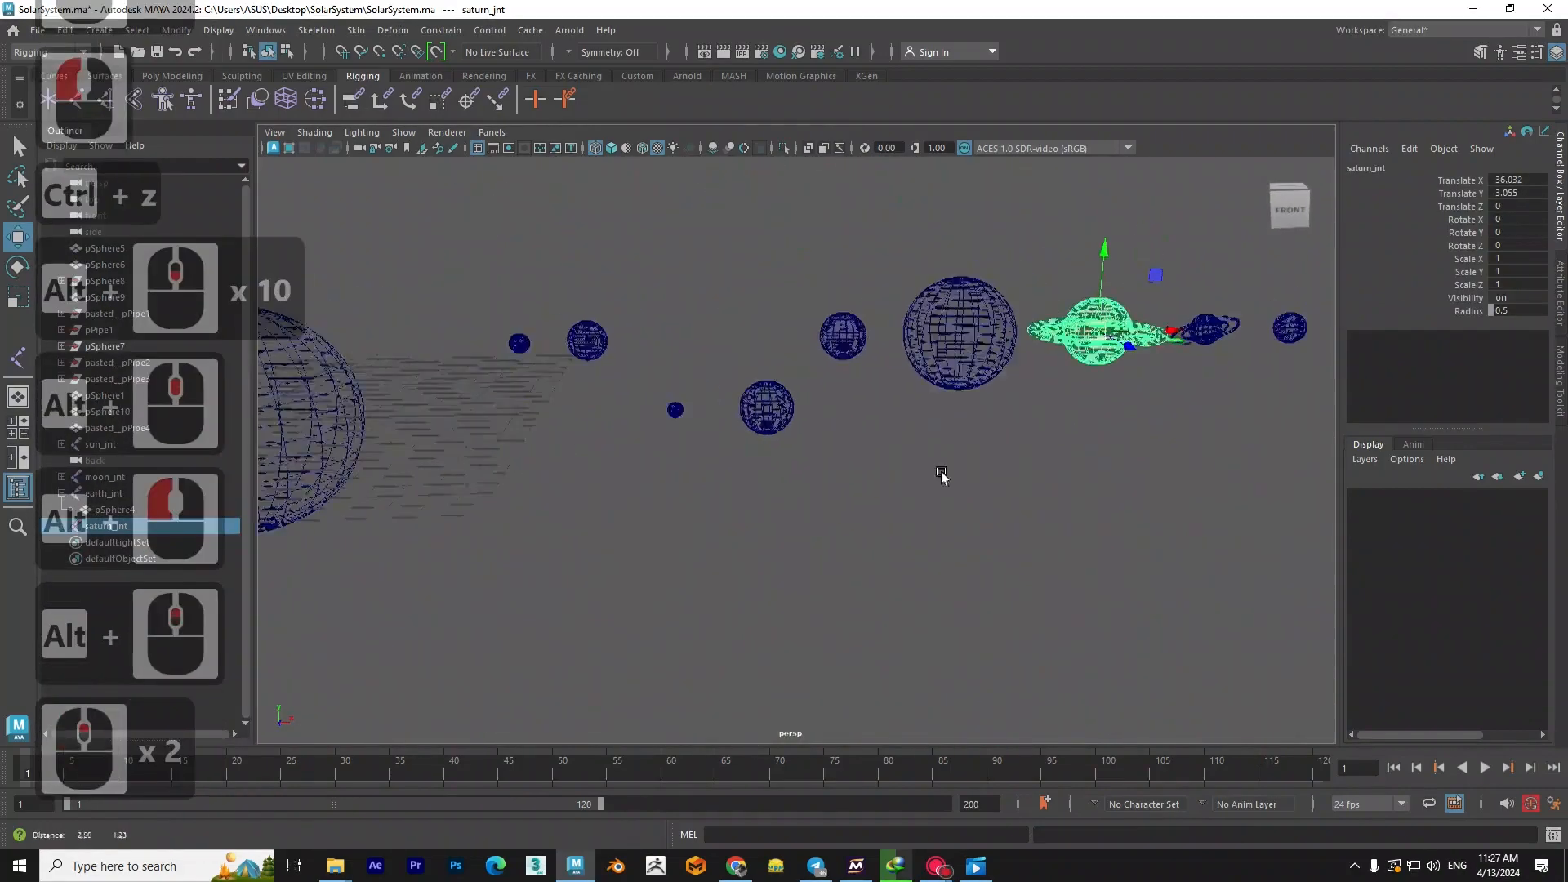
alt+middle_drag(1033, 473, 921, 510)
alt+drag(921, 510, 900, 490)
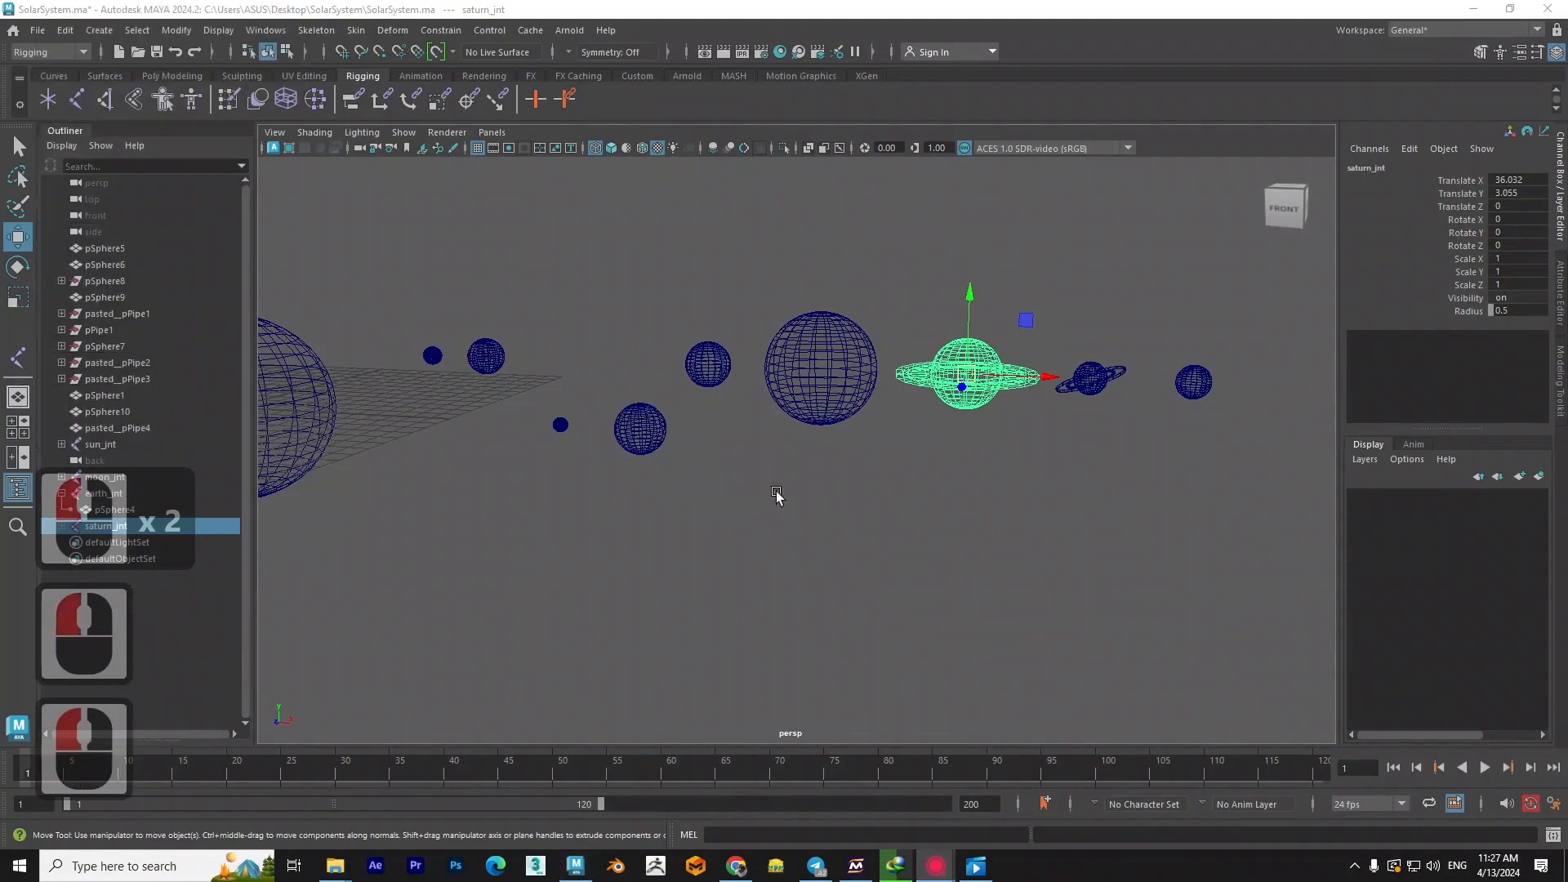
alt+middle_drag(636, 476, 883, 477)
alt+drag(659, 479, 714, 531)
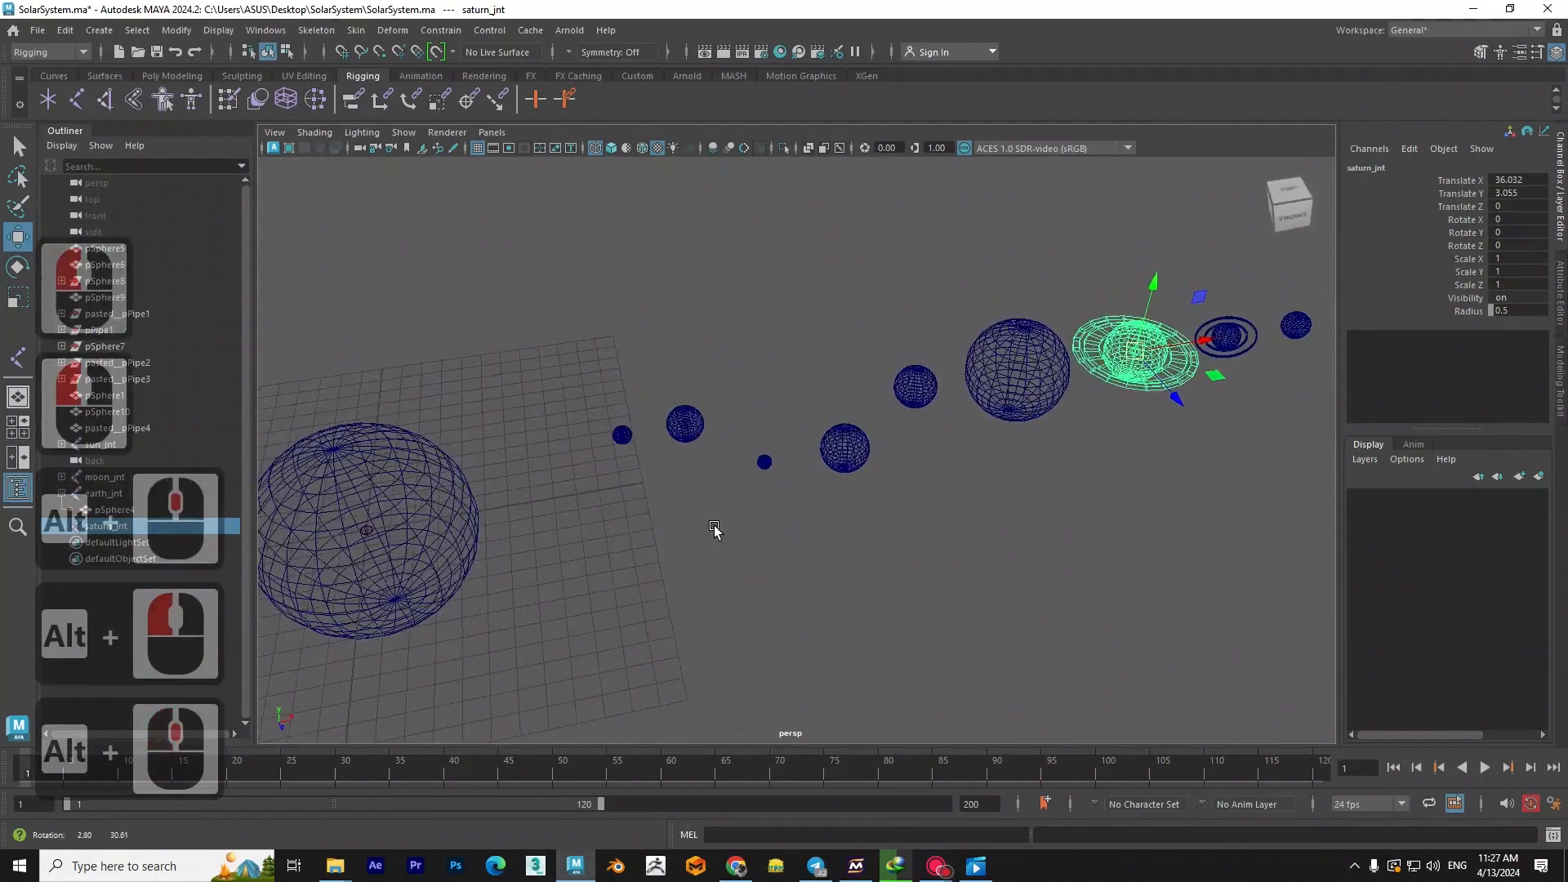
scroll(715, 530, up, 4)
scroll(744, 470, up, 2)
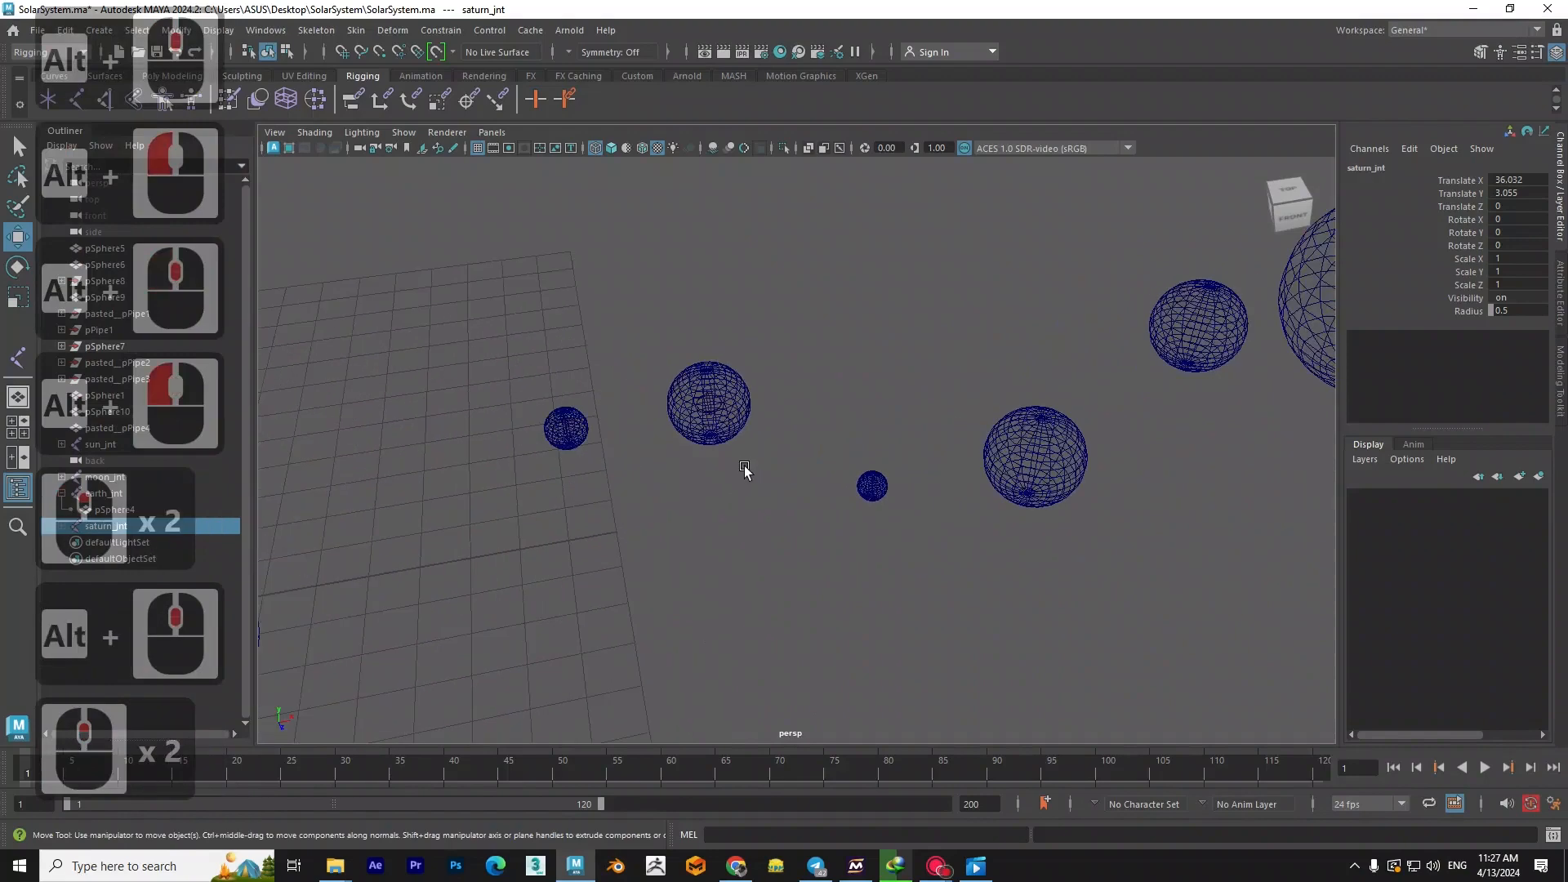
- Compare the inner planets in textured and wireframe display to identify each body and its joint
key(6)
scroll(719, 449, up, 3)
mouse_move(704, 438)
alt+mouse_down()
mouse_move(917, 514)
mouse_move(827, 521)
mouse_move(820, 507)
alt+mouse_up()
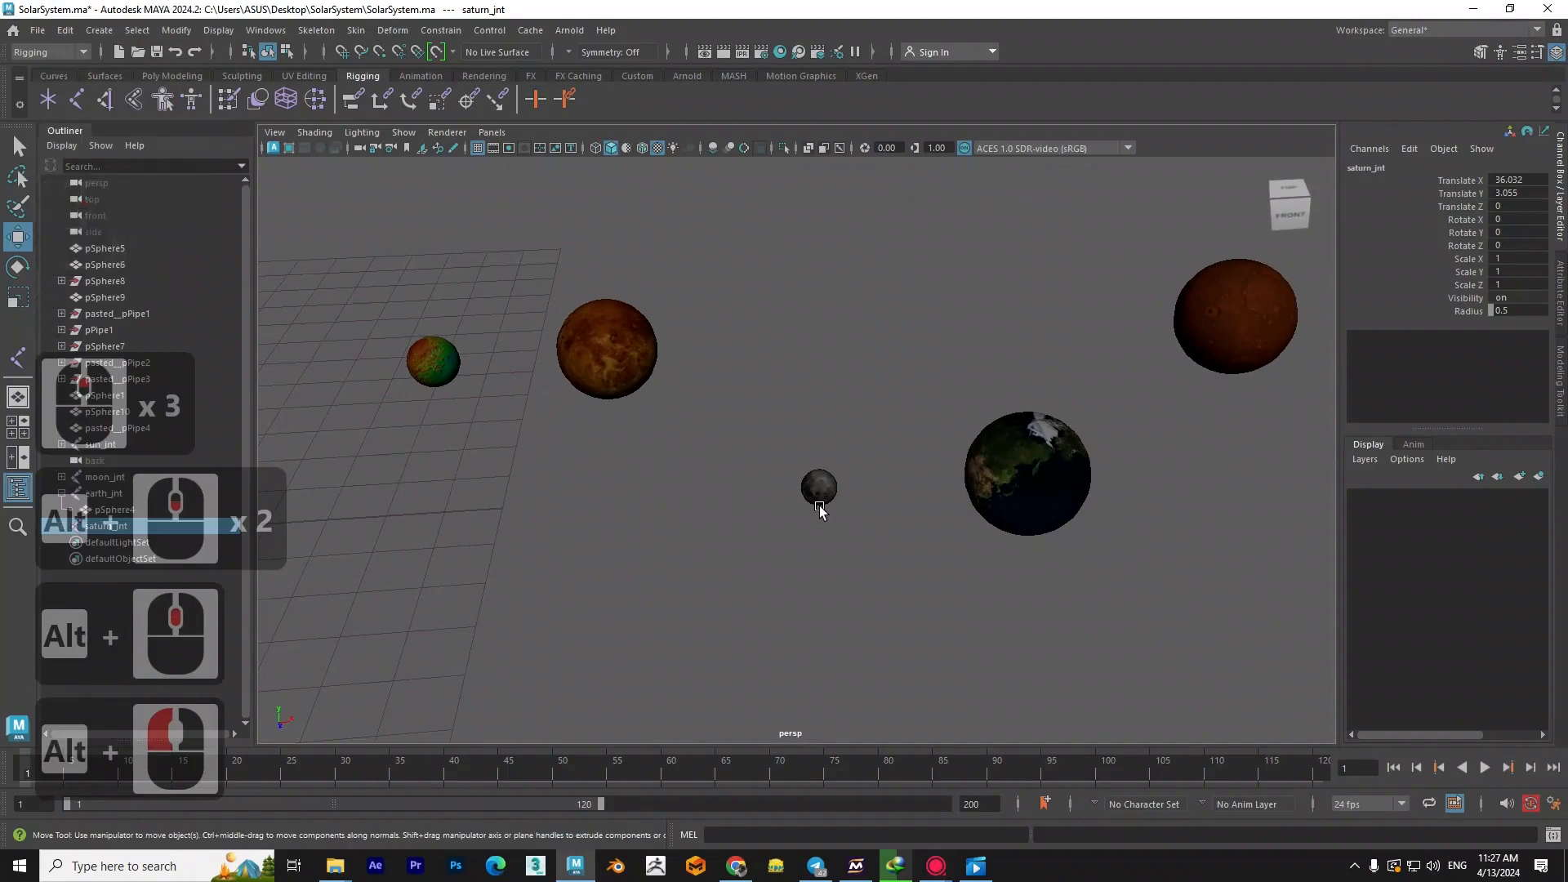
key(4)
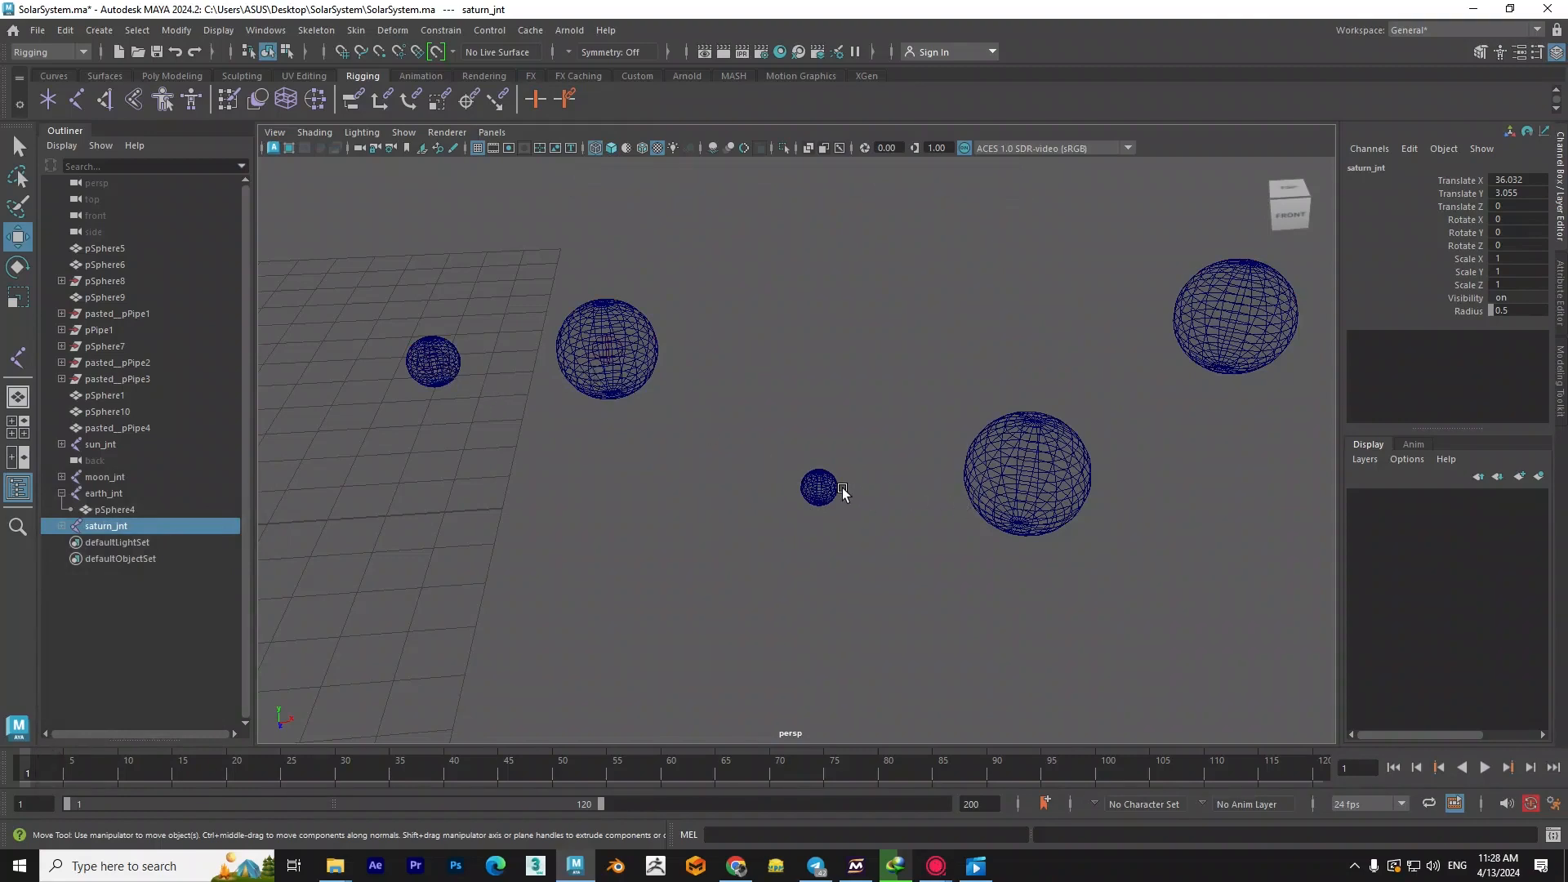
key(6)
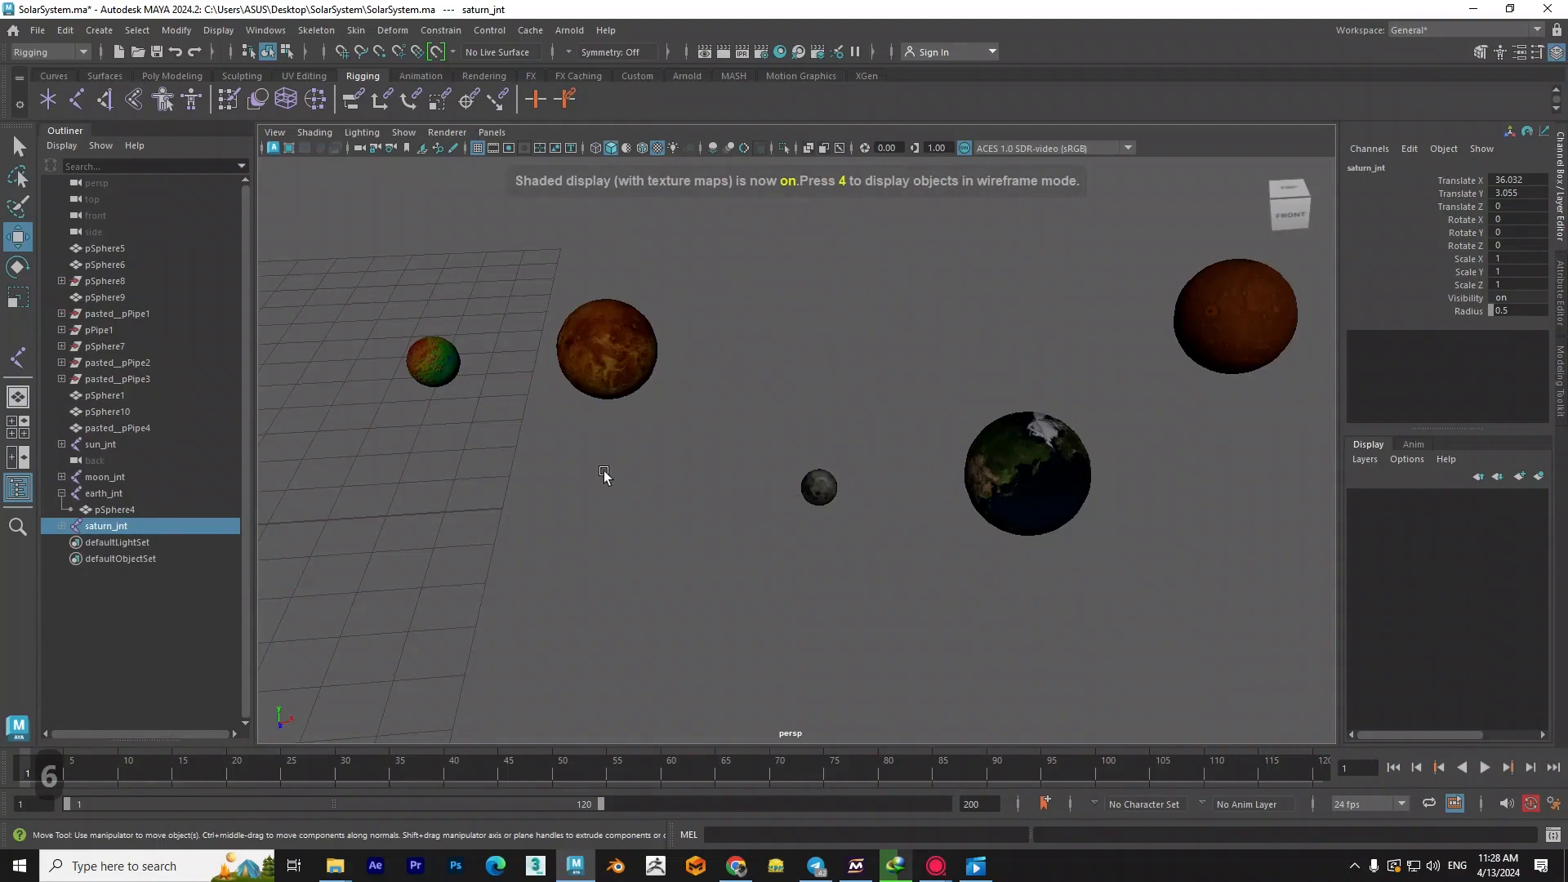
key(4)
scroll(826, 509, up, 2)
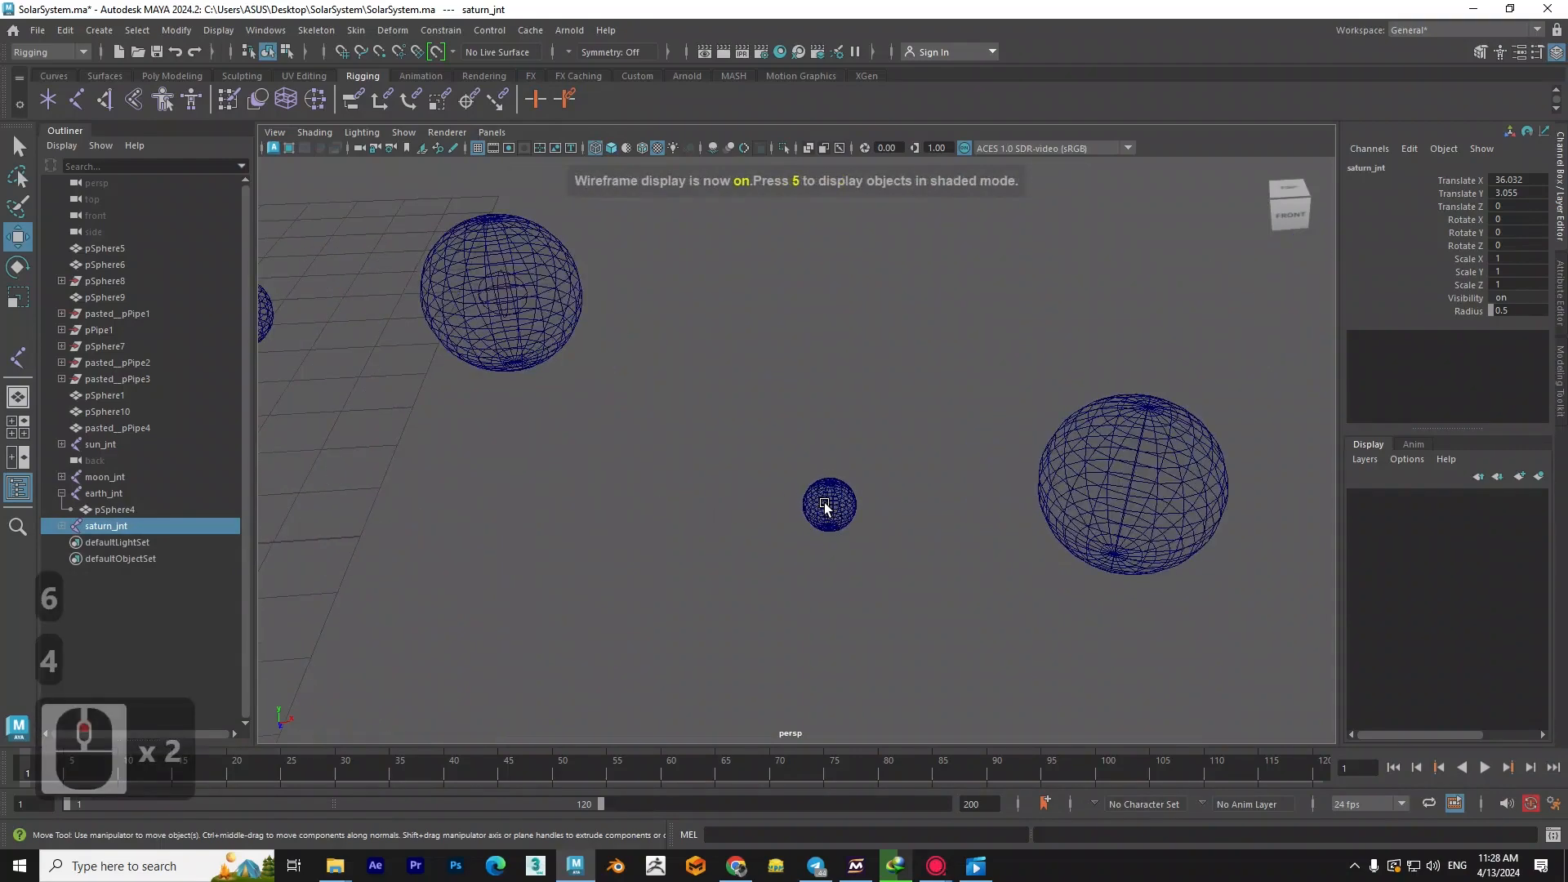
scroll(825, 508, up, 2)
scroll(553, 321, down, 3)
key(6)
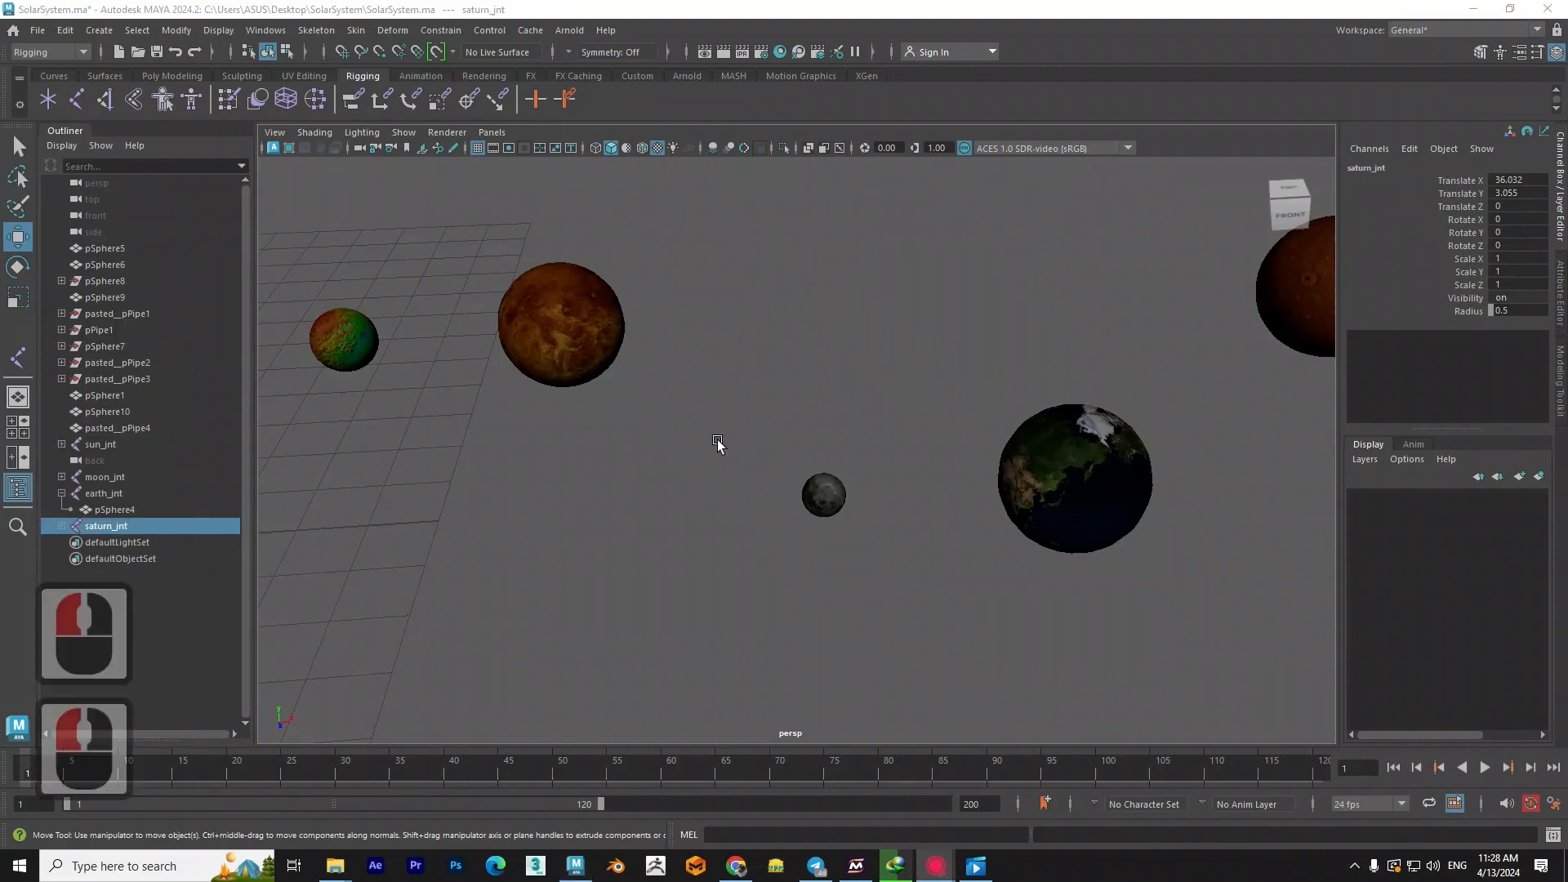
key(4)
- Place a new joint inside the small moon sphere in the front view
scroll(830, 482, up, 2)
alt+middle_drag(837, 495, 830, 462)
key(space)
drag(828, 475, 828, 523)
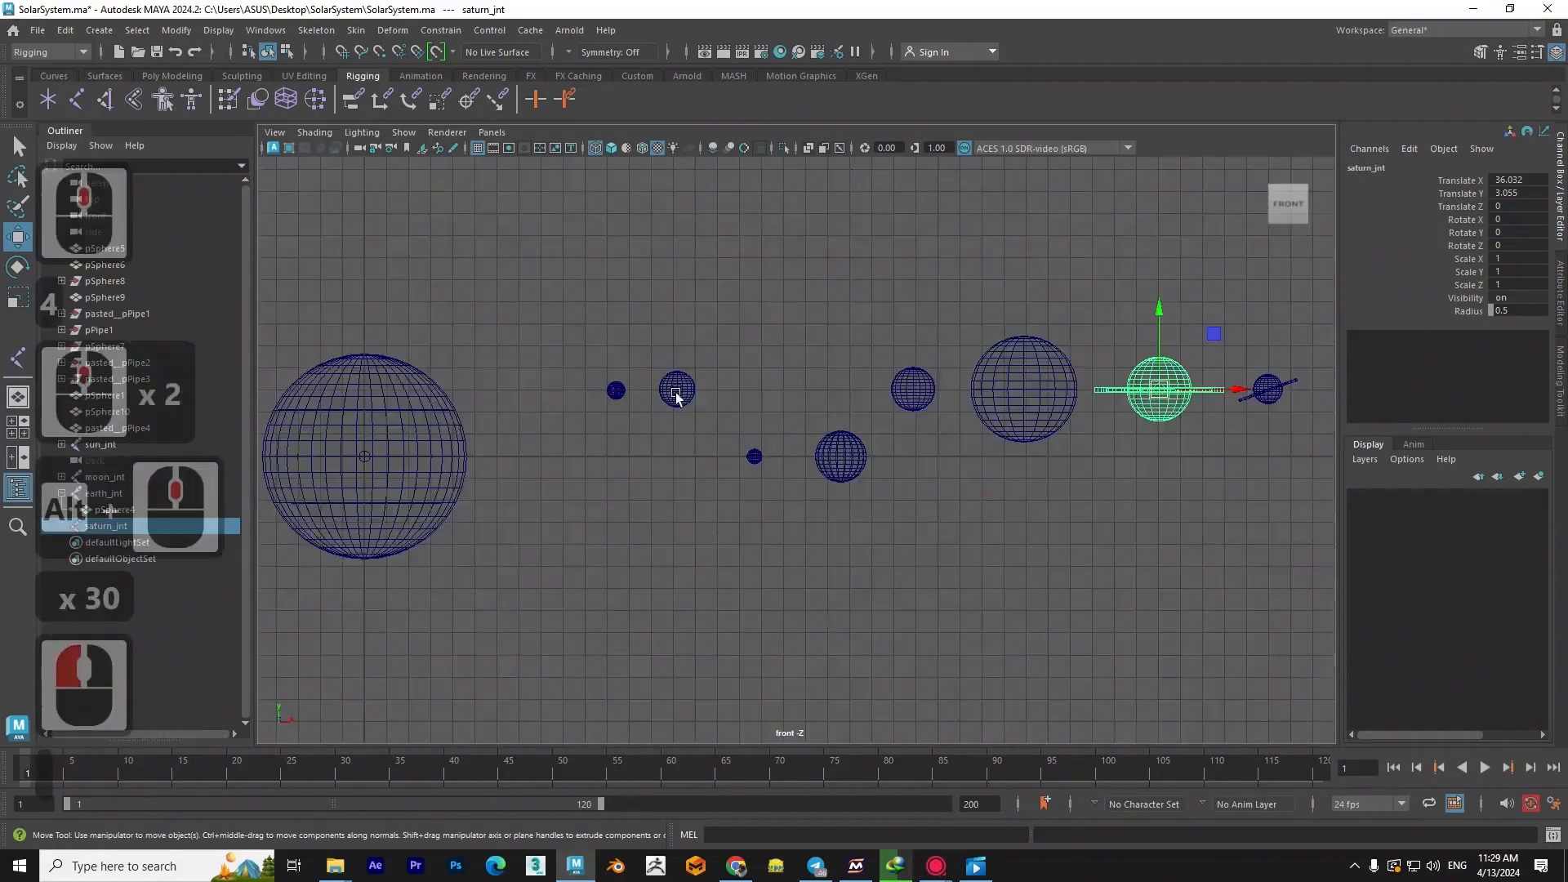
scroll(676, 393, up, 6)
alt+middle_drag(675, 393, 757, 390)
click(76, 99)
scroll(796, 476, up, 20)
click(814, 508)
scroll(813, 508, up, 6)
scroll(814, 498, down, 17)
- Snap the new joint to the moon sphere's centre in the top and front views
key(space)
drag(814, 485, 781, 487)
scroll(735, 489, down, 13)
alt+middle_drag(556, 492, 752, 502)
scroll(1044, 488, up, 10)
scroll(866, 490, up, 16)
alt+middle_drag(893, 473, 752, 449)
scroll(816, 490, up, 5)
key(w)
scroll(826, 497, up, 11)
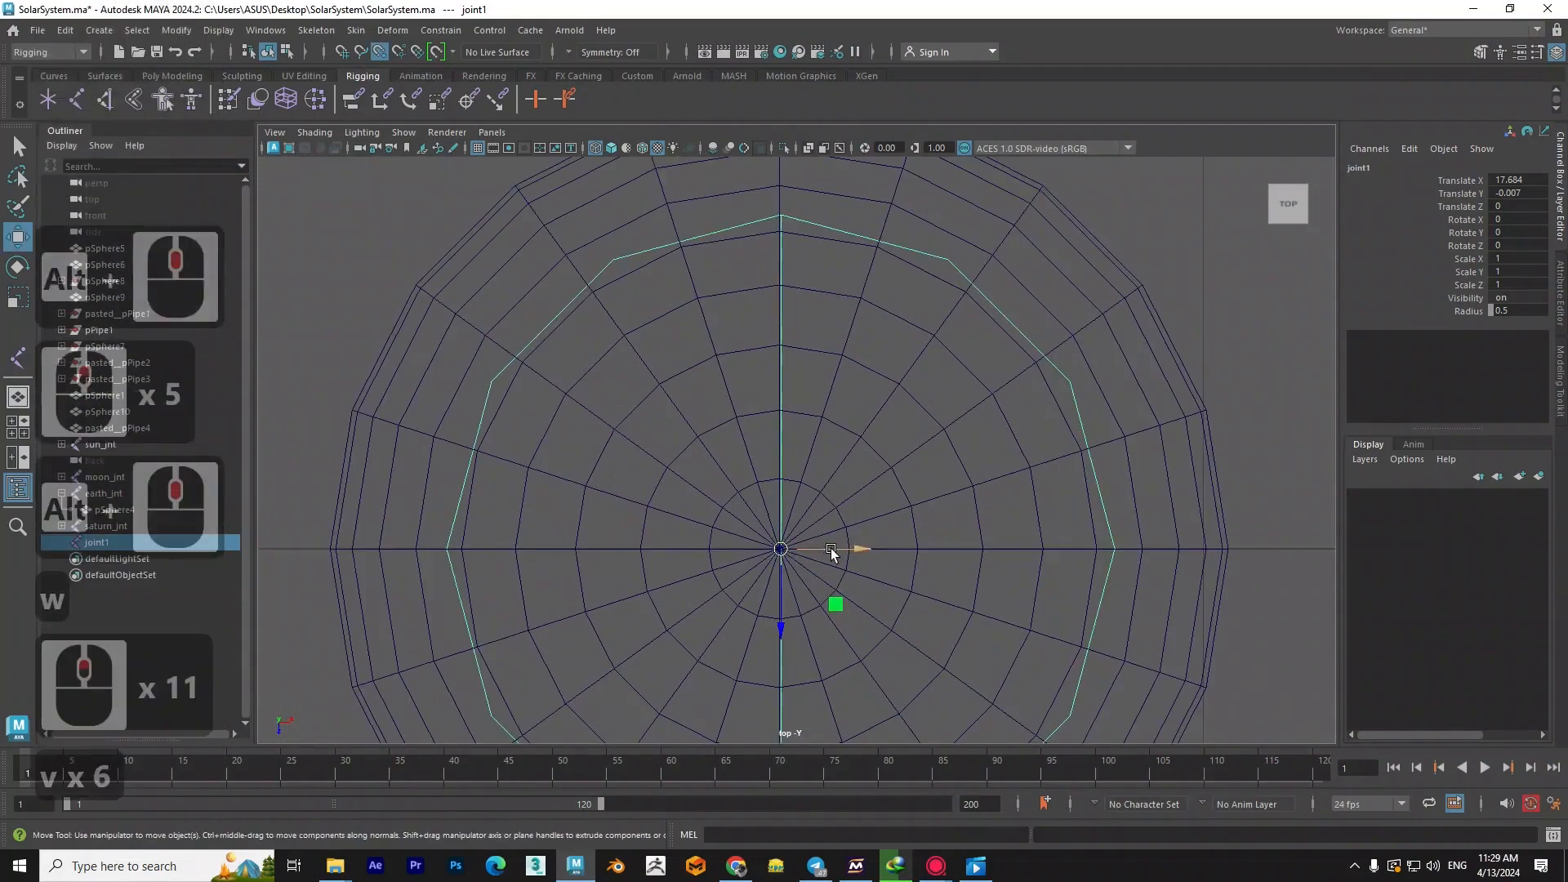
drag(831, 549, 780, 550)
scroll(788, 535, down, 8)
drag(777, 624, 797, 564)
key(space)
- Duplicate the moon's joint and move the copy along X into the Earth sphere
scroll(832, 487, up, 20)
drag(831, 486, 821, 566)
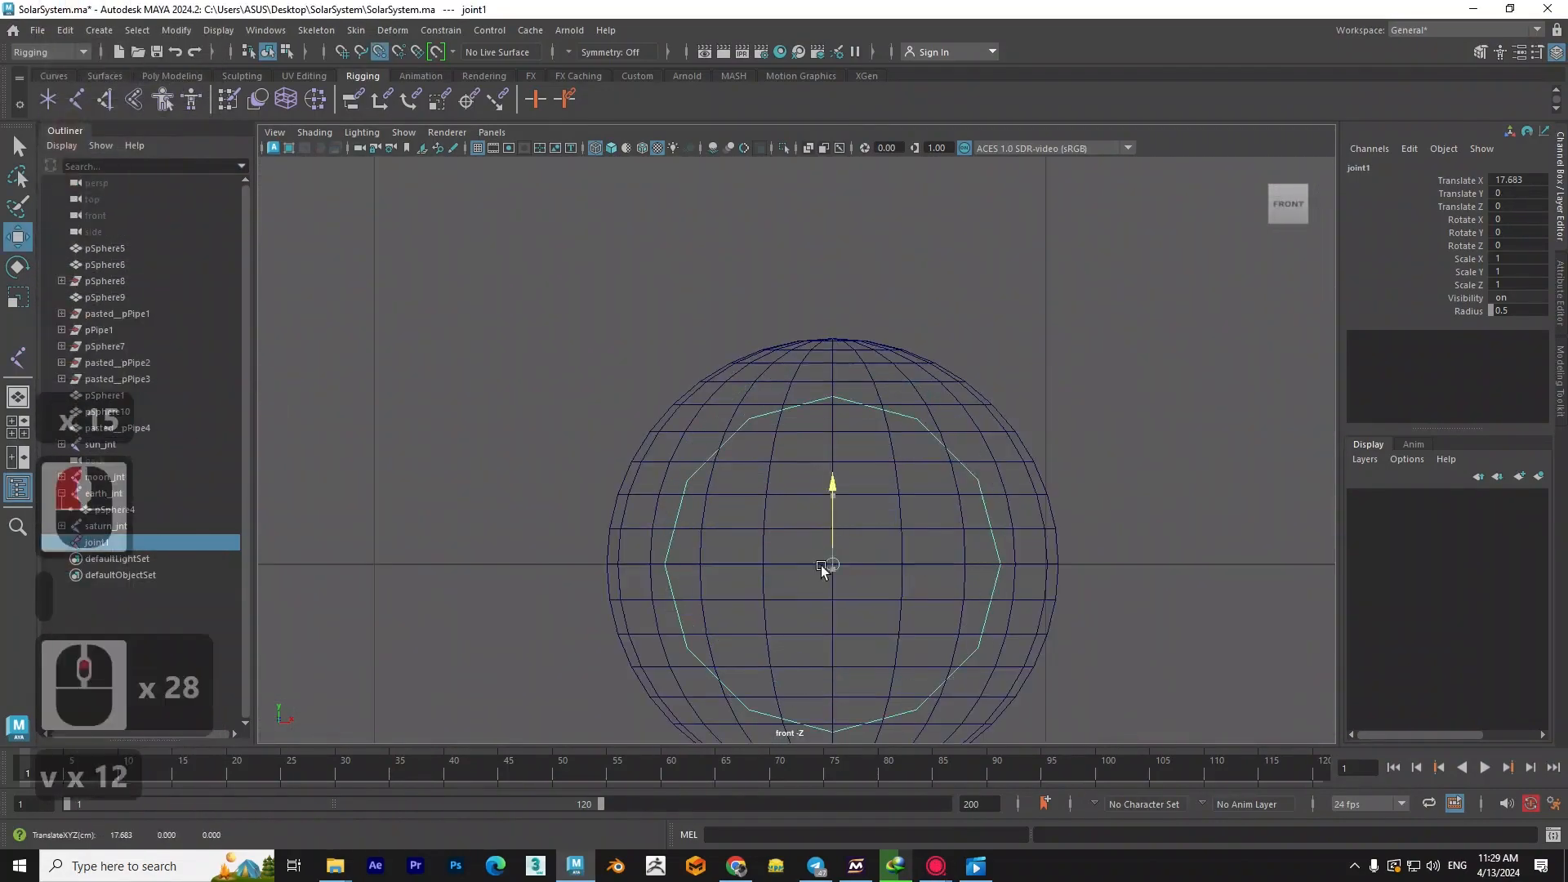
scroll(826, 506, down, 4)
- Snap the duplicated joint to the Earth sphere's centre in the front and top views
scroll(757, 478, up, 8)
shift+drag(723, 472, 1072, 488)
alt+scroll(1068, 490, down, 2)
alt+middle_drag(1062, 493, 927, 537)
key(6)
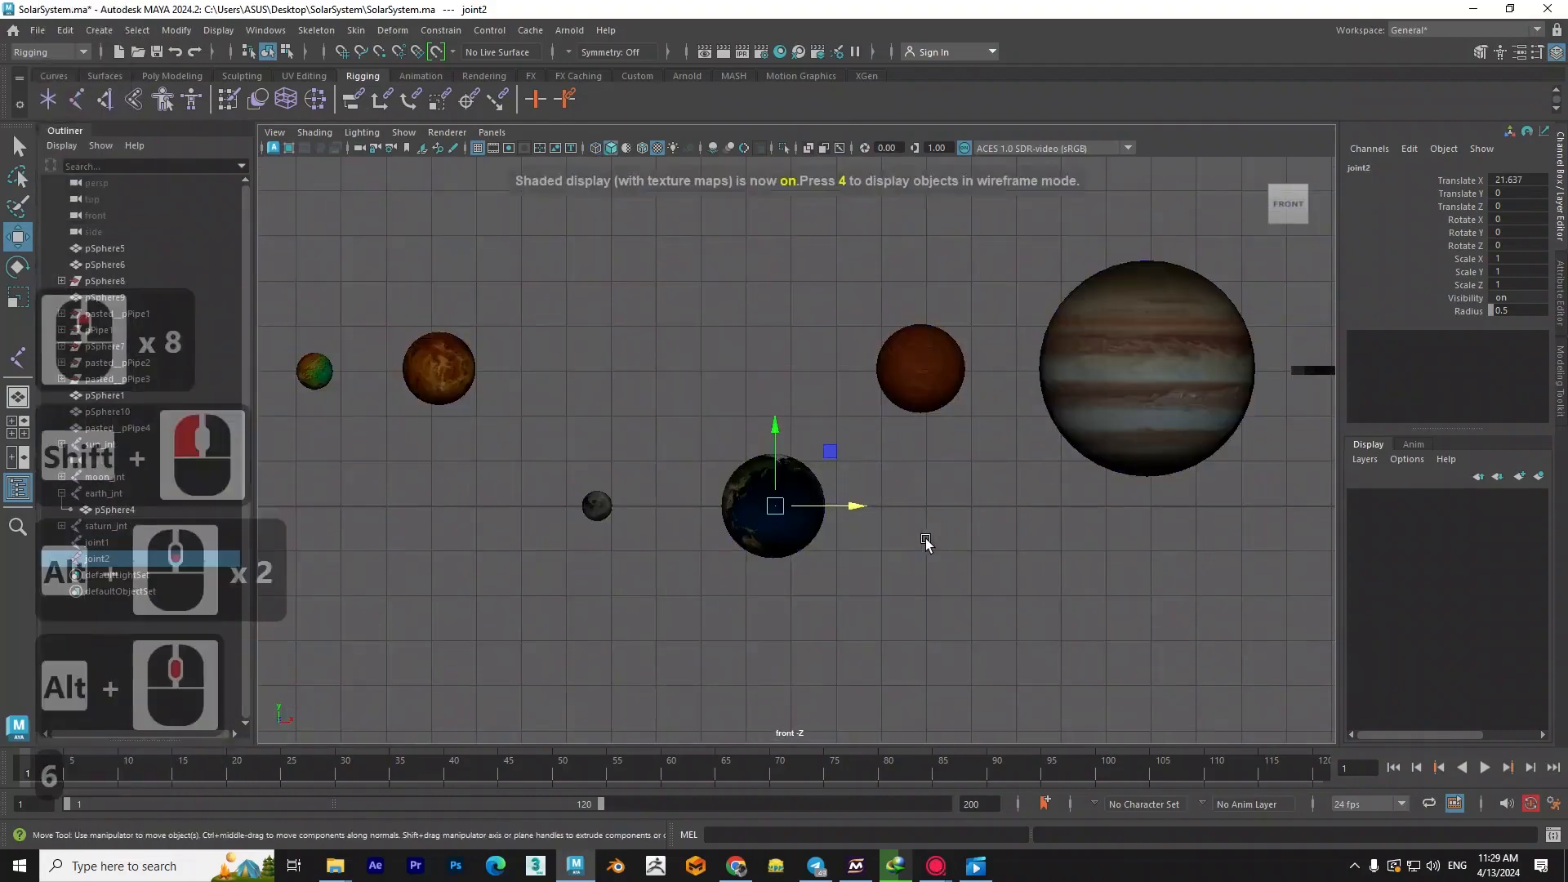
key(4)
scroll(792, 564, up, 14)
alt+middle_drag(776, 602, 879, 432)
scroll(878, 457, up, 4)
drag(908, 511, 815, 497)
drag(816, 431, 814, 511)
key(space)
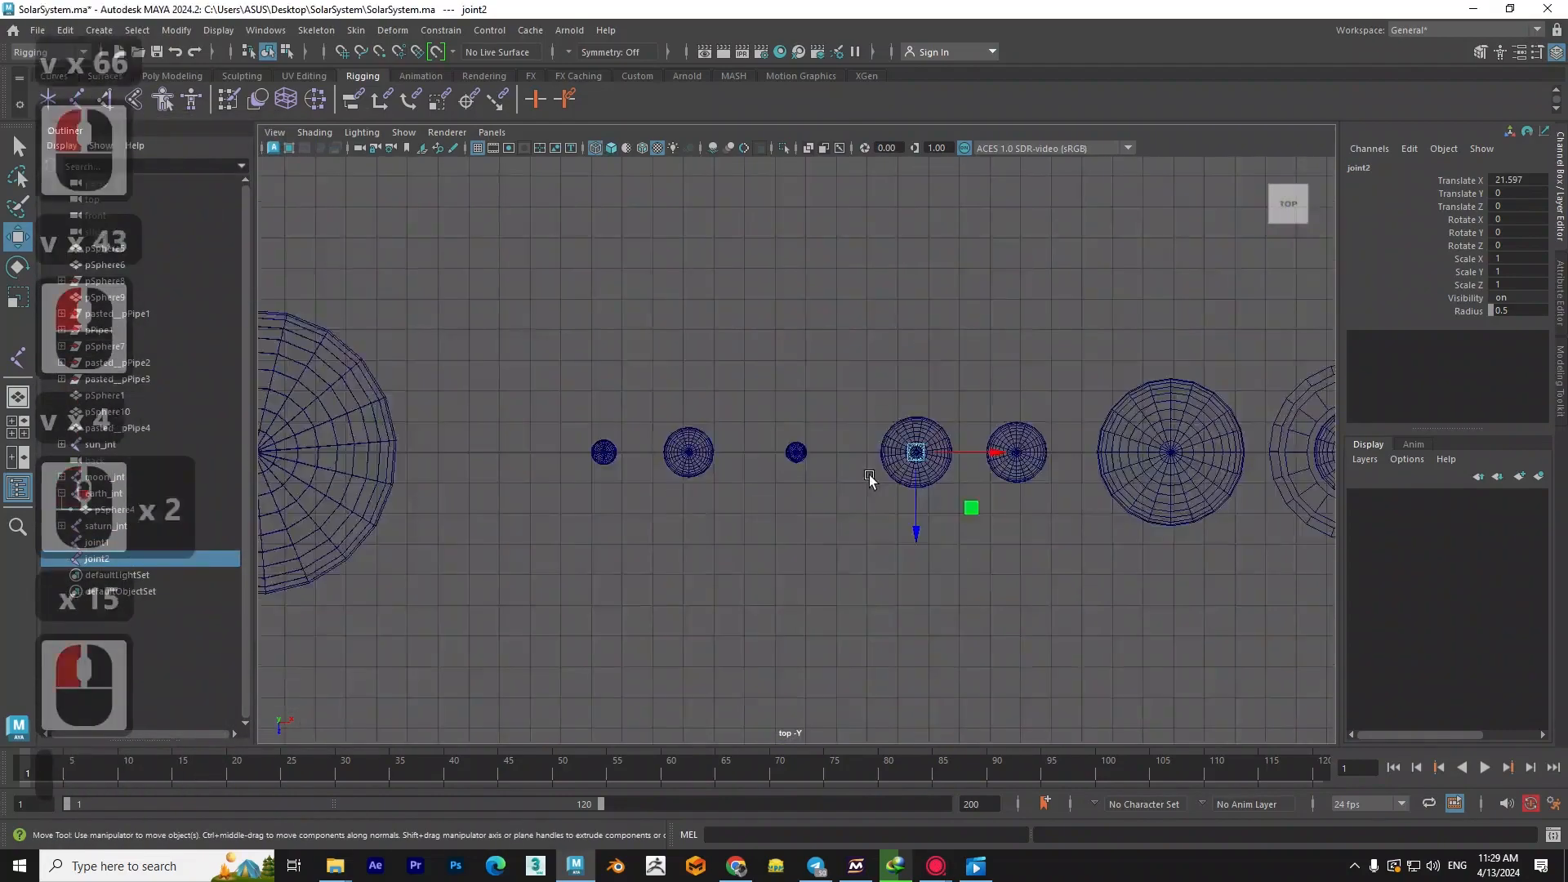
alt+middle_drag(1037, 490, 776, 510)
scroll(778, 523, up, 17)
- Check the planets' textures in the perspective view to identify which body each joint belongs to
scroll(778, 527, up, 4)
drag(788, 646, 788, 577)
scroll(796, 563, down, 5)
key(space)
mouse_move(804, 566)
mouse_down()
mouse_move(822, 541)
mouse_move(809, 521)
mouse_move(727, 584)
mouse_up()
scroll(804, 522, down, 4)
- Rename the joint inside Venus as venus_jnt
scroll(735, 593, up, 4)
key(6)
key(6)
scroll(763, 586, down, 3)
key(4)
alt+middle_drag(563, 600, 738, 616)
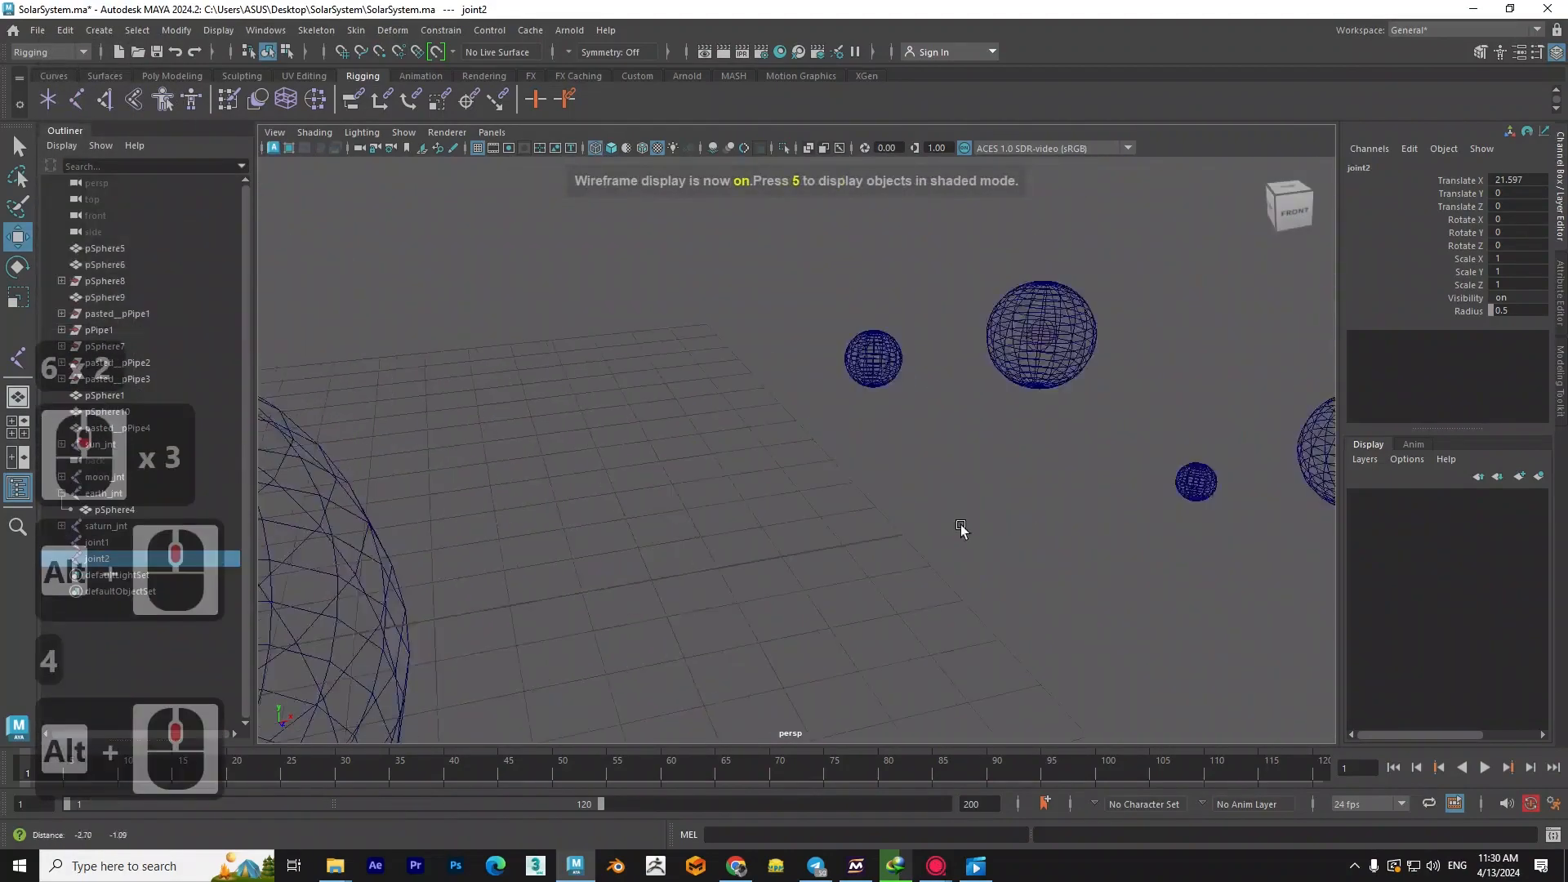
alt+drag(784, 523, 879, 384)
scroll(882, 366, up, 5)
alt+middle_drag(882, 365, 804, 489)
scroll(804, 489, up, 2)
click(841, 374)
double_click(103, 494)
click(109, 495)
drag(109, 495, 90, 497)
text(venus)
click(402, 451)
- Rename the joint inside the small innermost planet as Mercury_jnt
alt+middle_drag(401, 413, 528, 420)
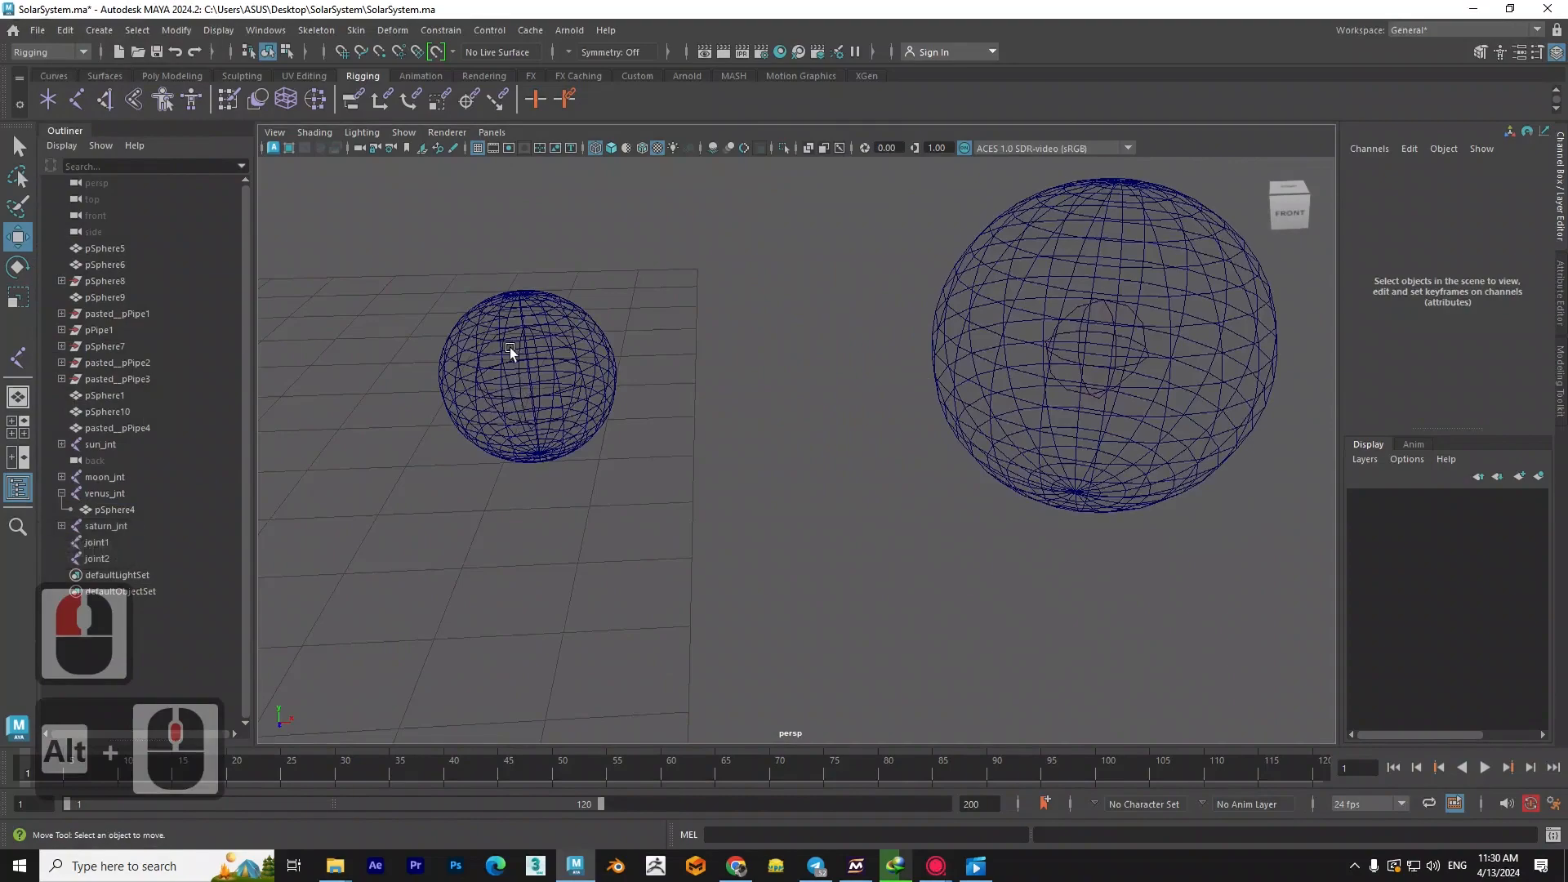
scroll(502, 331, up, 4)
alt+middle_drag(474, 307, 534, 338)
click(534, 338)
alt+middle_drag(624, 463, 766, 458)
key(ctrl+z)
scroll(767, 458, down, 8)
scroll(766, 458, up, 9)
click(142, 482)
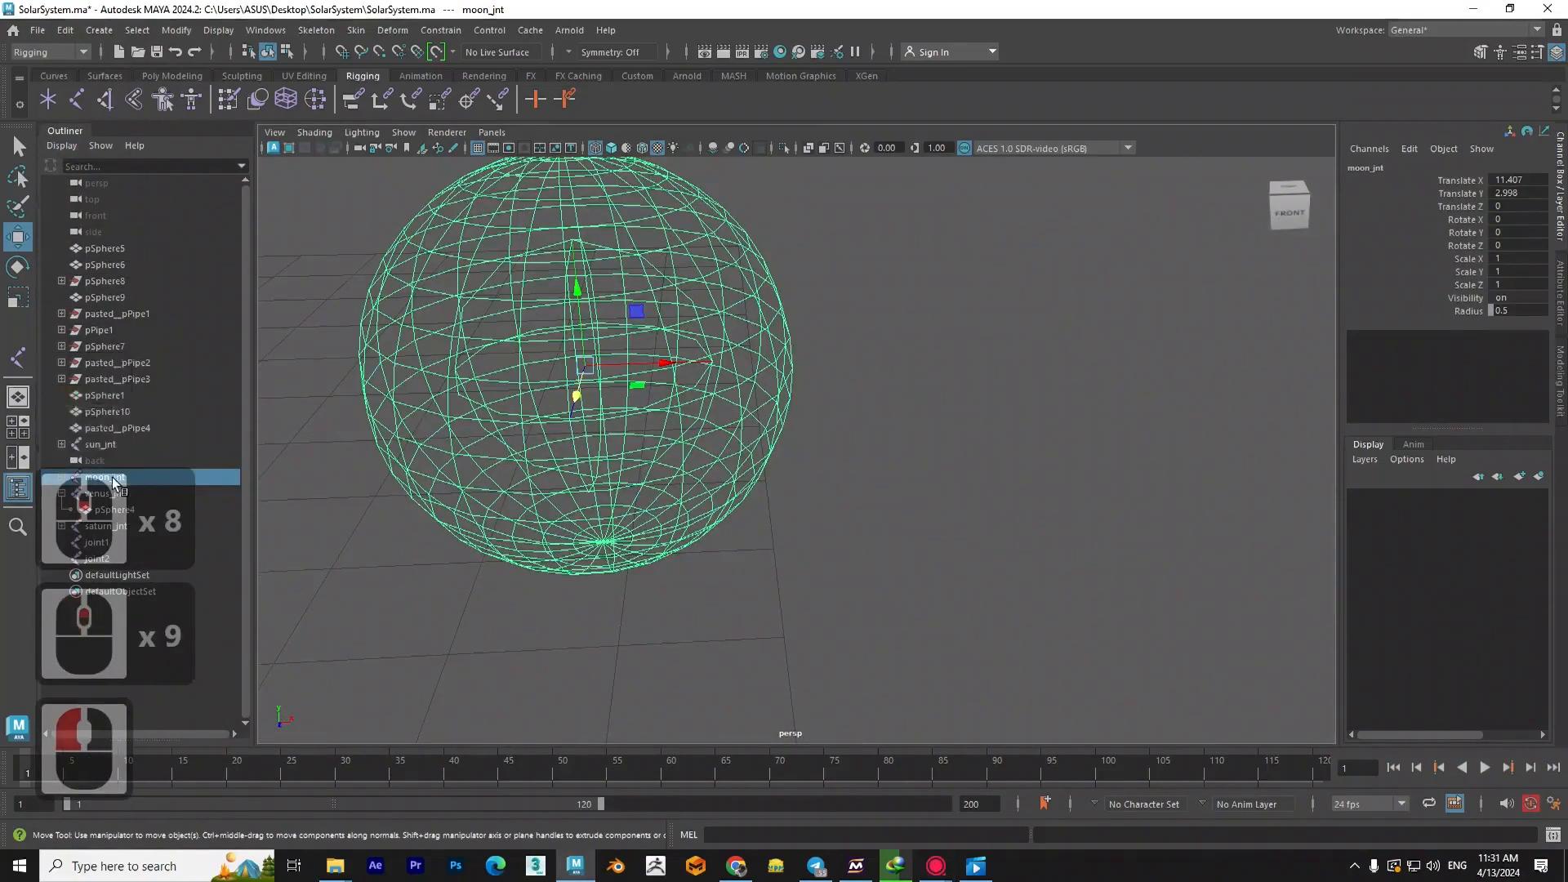
double_click(113, 478)
click(114, 479)
drag(109, 478, 87, 479)
text(Mercury)
click(571, 575)
- Rename the new joint inside the moon as moon_jnt and copy the _jnt suffix
scroll(570, 571, down, 5)
alt+middle_drag(1160, 564, 817, 433)
scroll(880, 415, up, 6)
click(1037, 369)
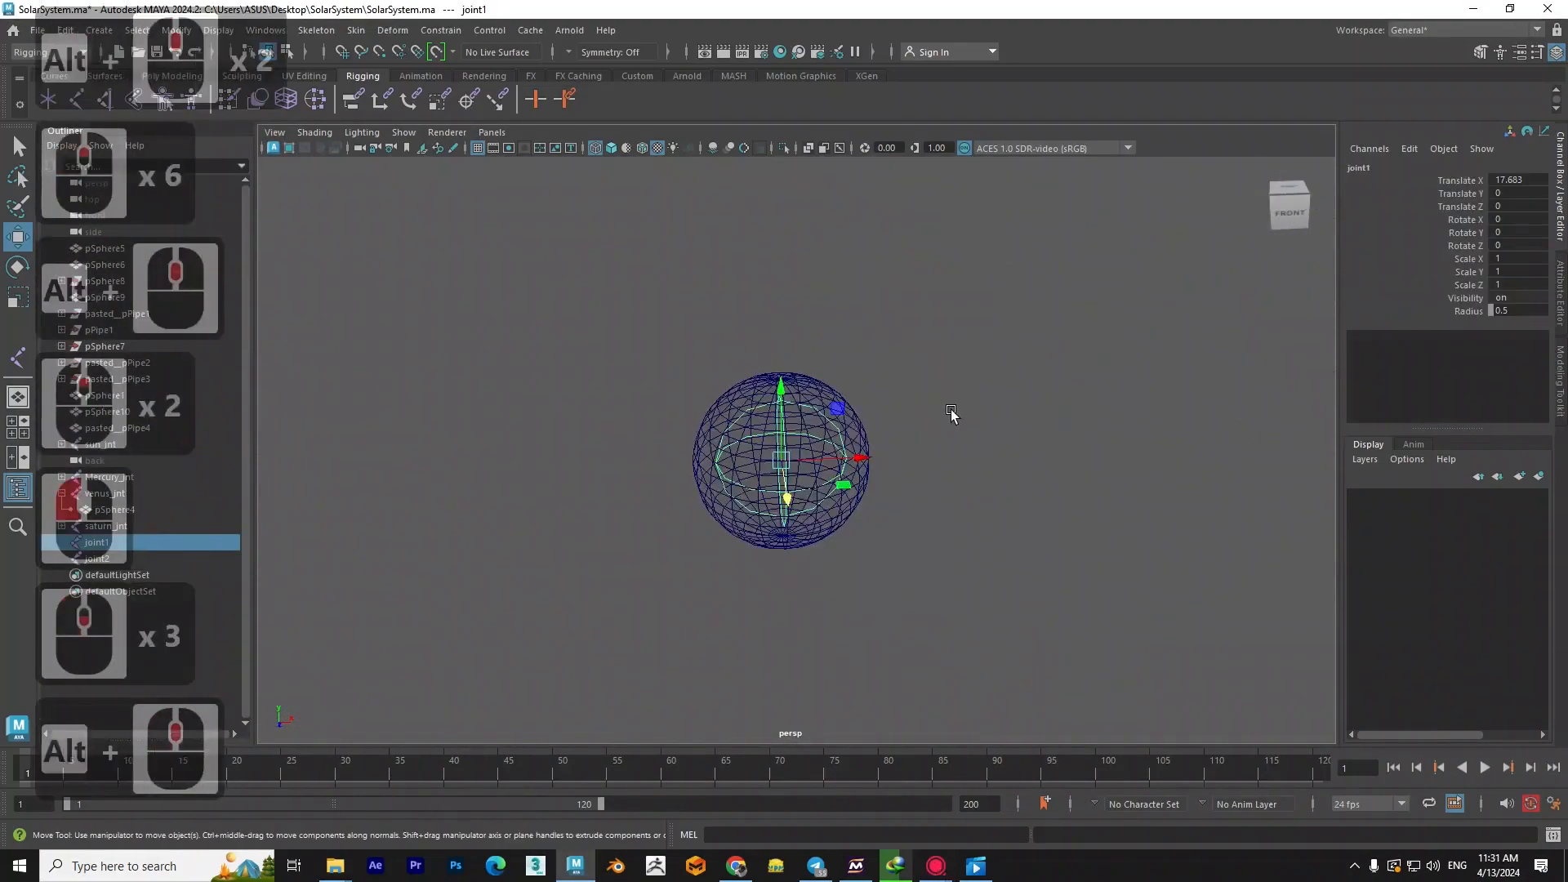
key(6)
key(6)
key(4)
alt+middle_drag(615, 527, 760, 518)
double_click(96, 542)
text(moon_jnt)
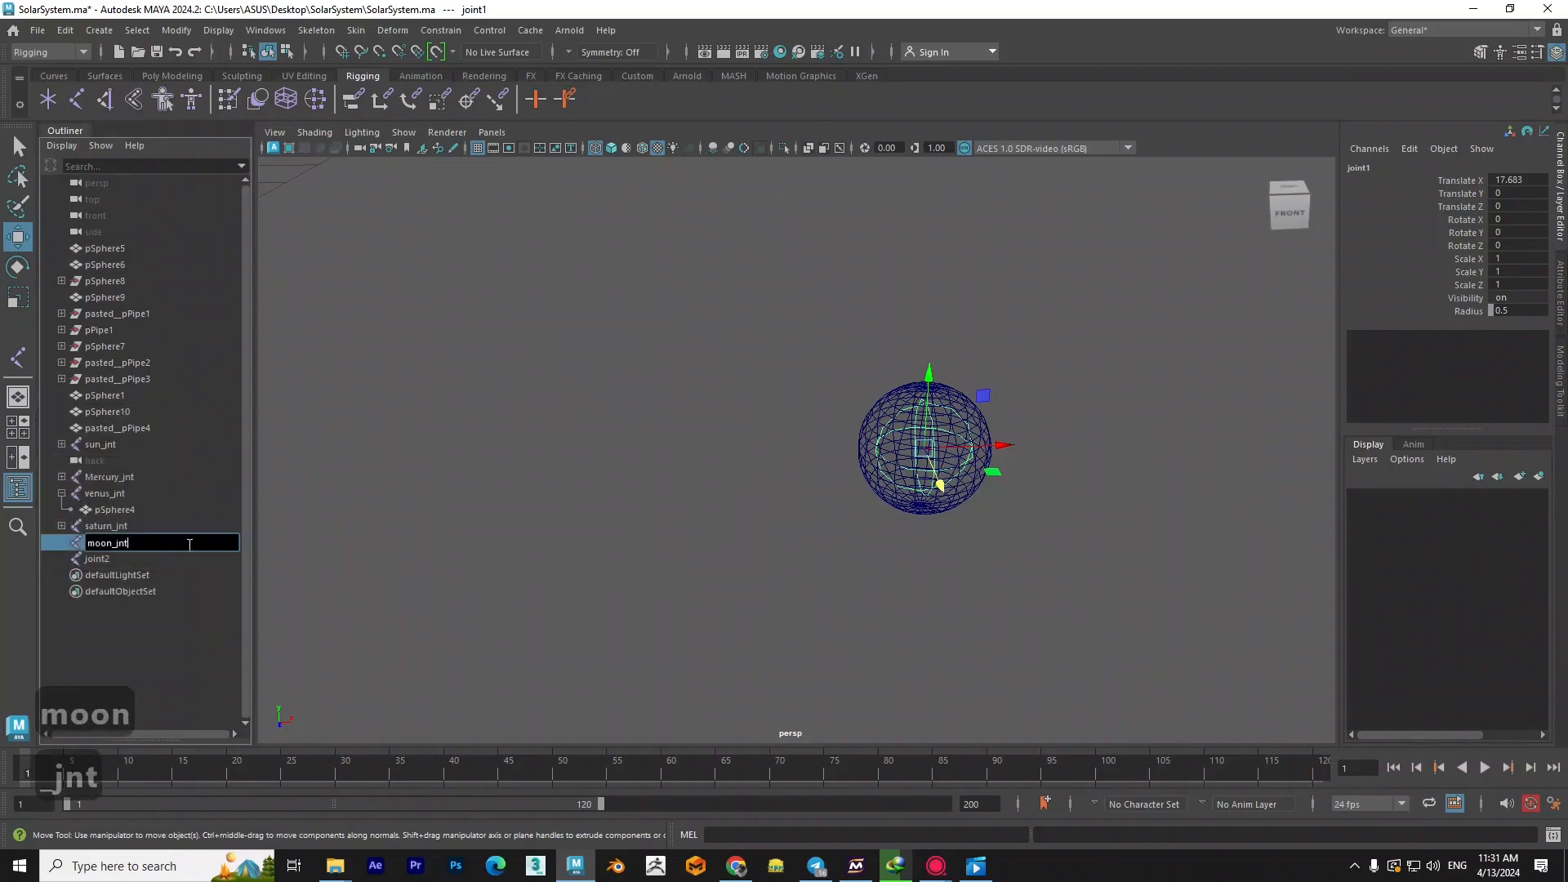
drag(116, 543, 111, 543)
key(ctrl+c)
click(963, 539)
- Rename the new joint inside the Earth sphere as earth_jnt
alt+middle_drag(833, 536, 606, 533)
double_click(109, 560)
text(earth)
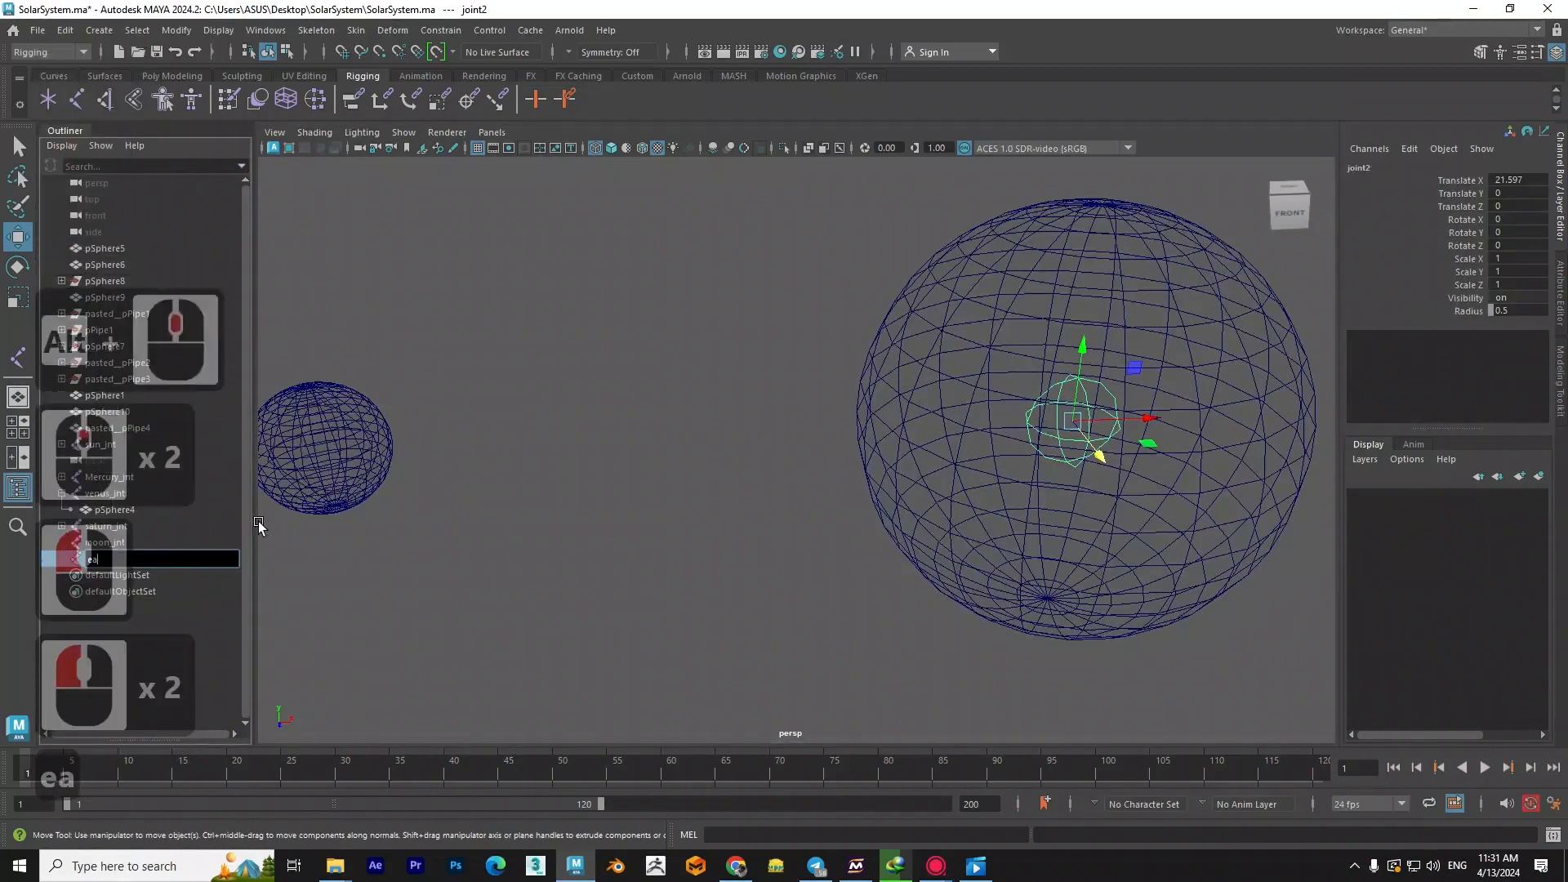
key(ctrl+v)
click(664, 497)
- Parent the Earth sphere to earth_jnt and clear the selection
scroll(664, 496, down, 2)
alt+middle_drag(1054, 487, 826, 477)
scroll(826, 477, up, 2)
alt+drag(827, 477, 817, 475)
alt+middle_drag(676, 469, 714, 464)
scroll(714, 463, up, 1)
click(702, 405)
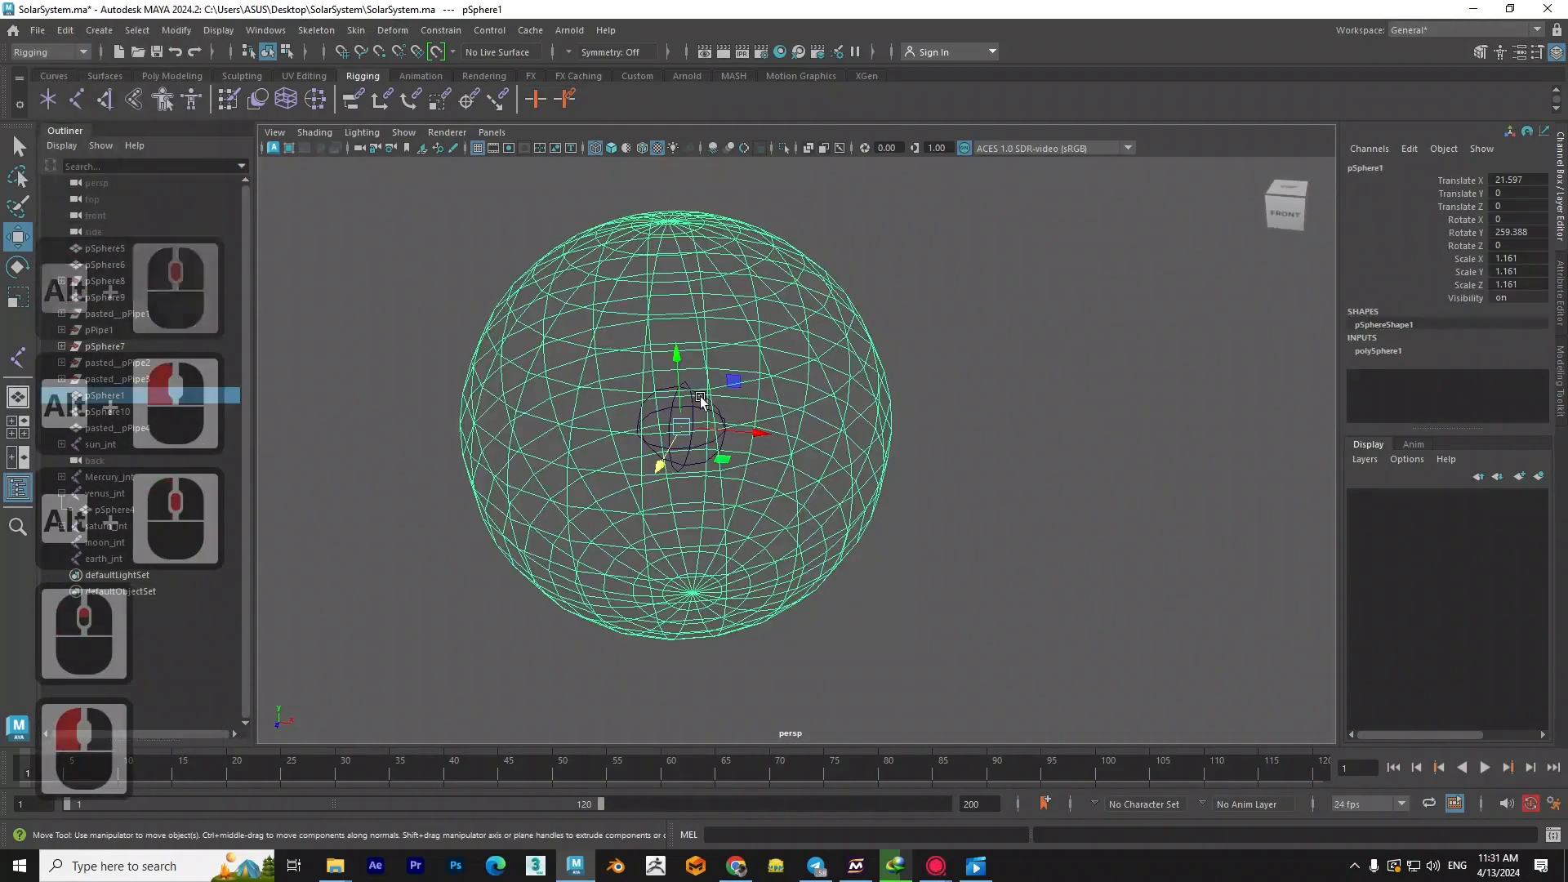
shift+click(713, 412)
key(p)
click(906, 392)
- Move earth_jnt as a test of the parented Earth sphere and undo the move
click(684, 423)
drag(688, 423, 737, 398)
key(ctrl+z)
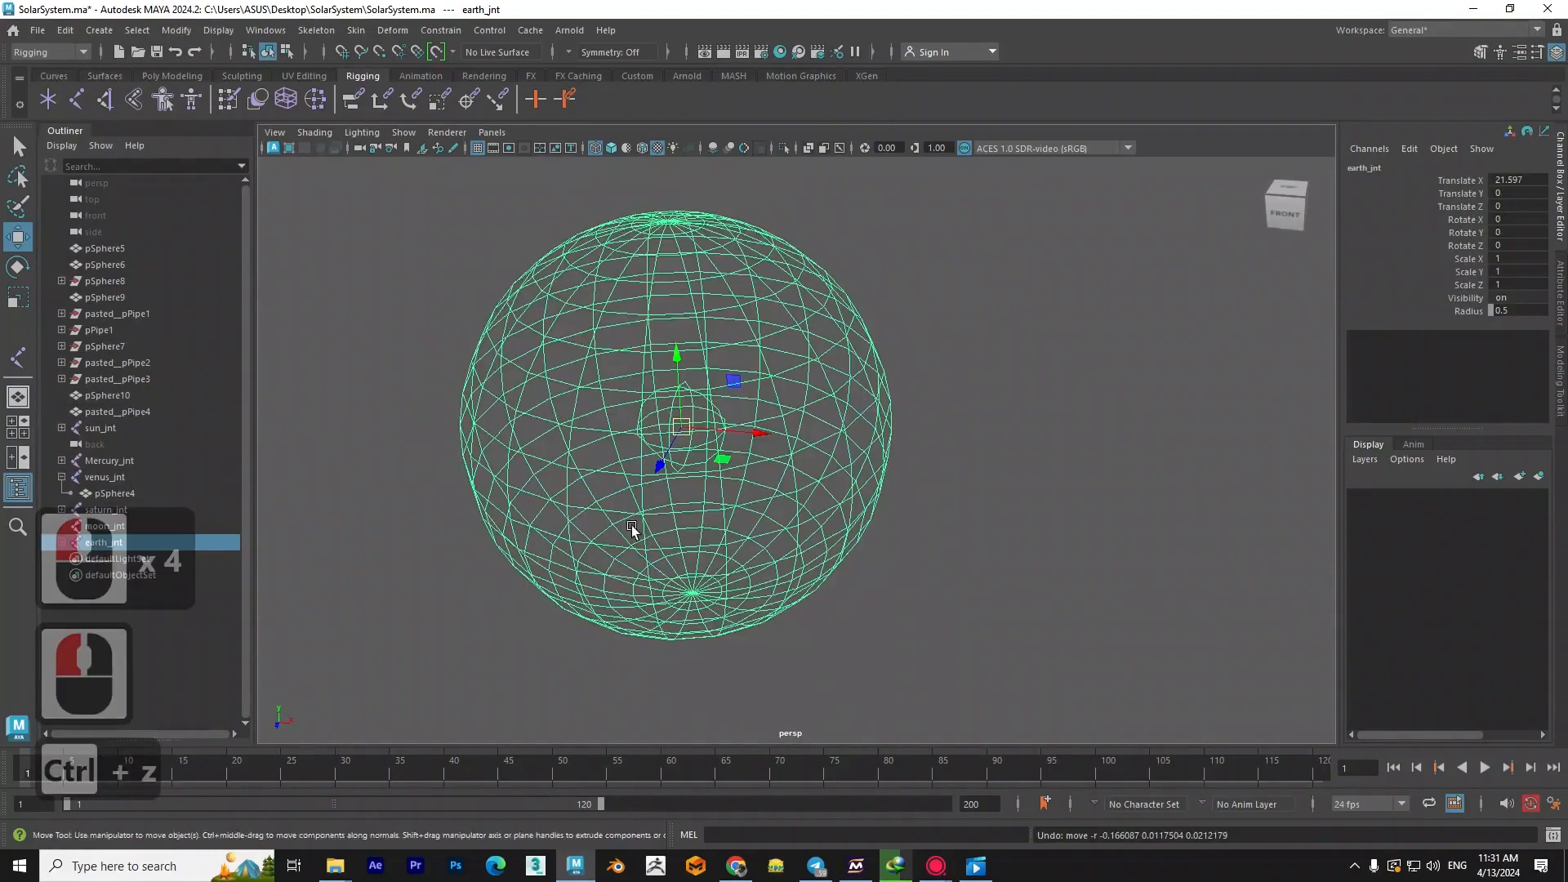
- Parent the moon sphere to moon_jnt and select the joint
alt+scroll(980, 457, down, 2)
alt+middle_drag(1127, 424, 957, 384)
scroll(958, 385, up, 2)
click(907, 366)
scroll(885, 308, up, 2)
shift+click(896, 308)
key(p)
click(984, 350)
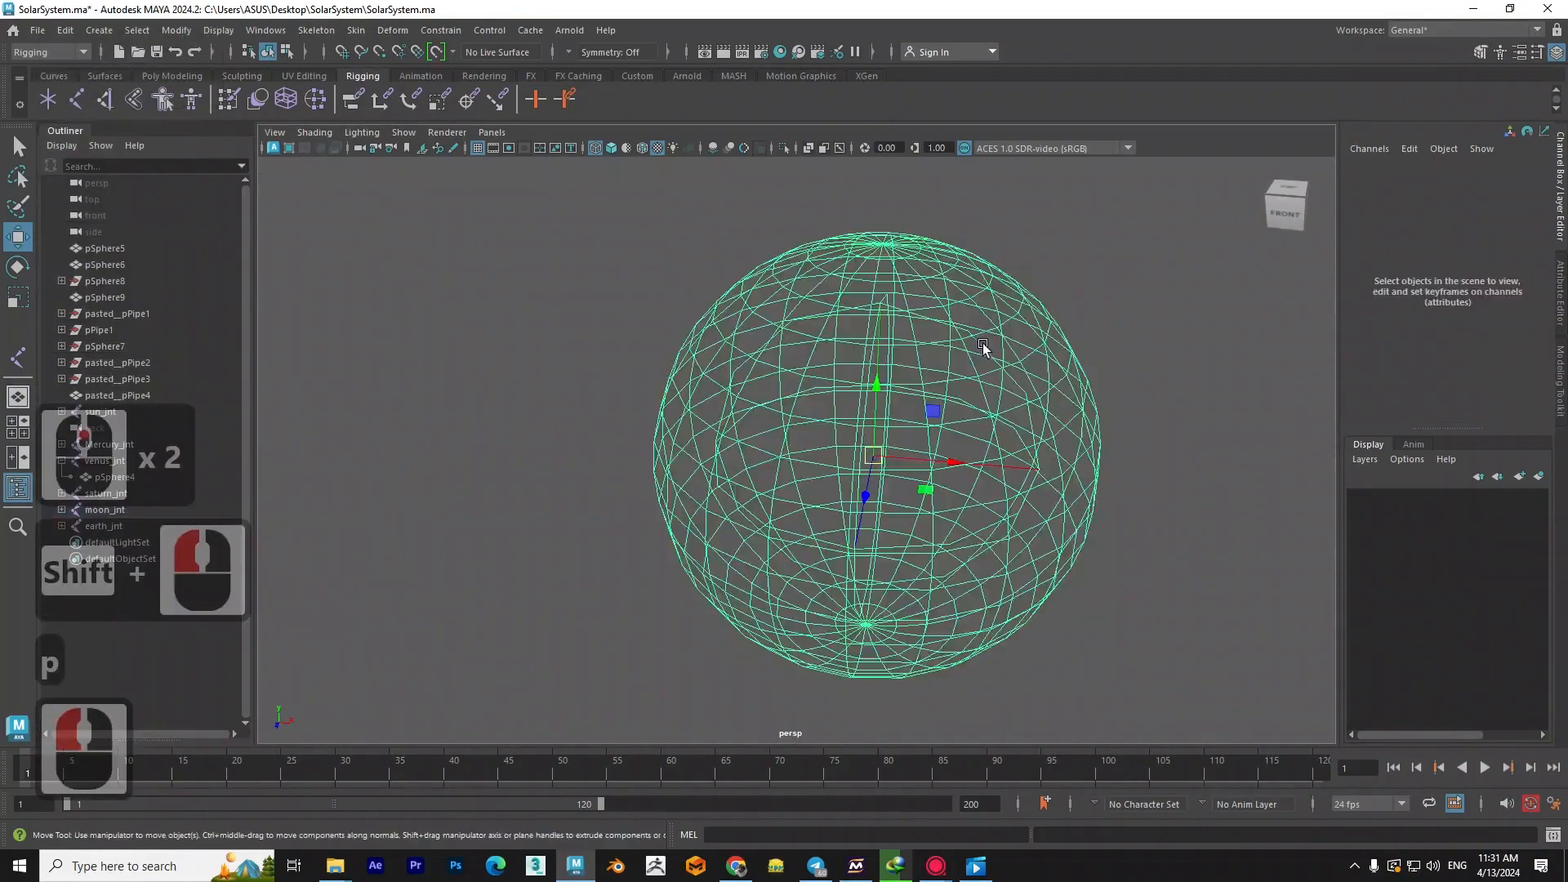
click(977, 359)
- Examine the sun, inner planets and moon with their joints in textured and wireframe display
scroll(988, 461, down, 4)
alt+middle_drag(1107, 432, 842, 462)
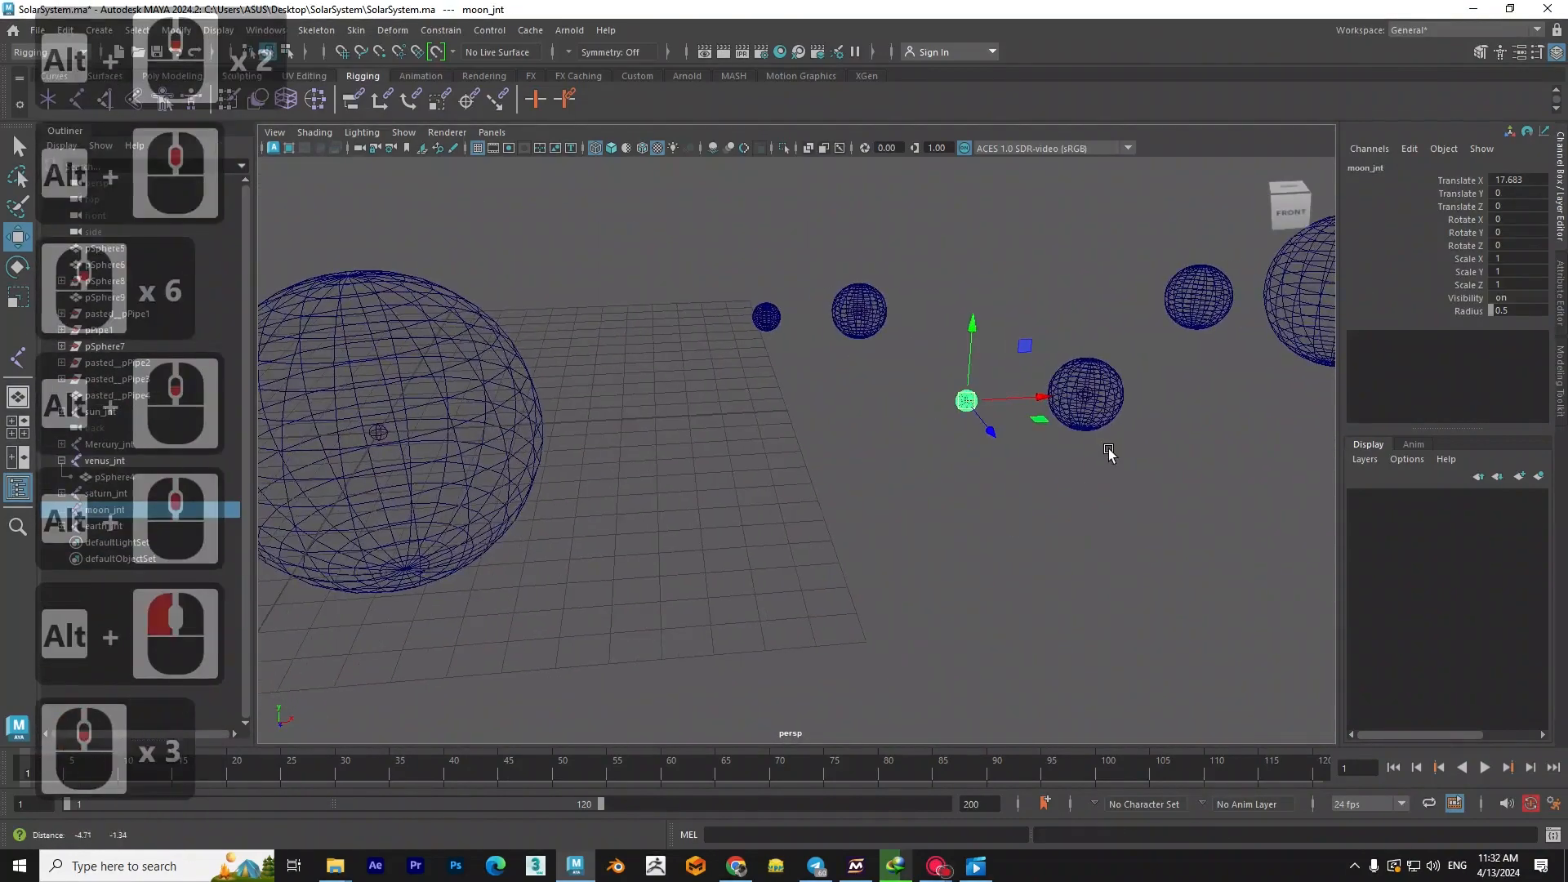
key(6)
key(4)
alt+middle_drag(1076, 459, 1035, 511)
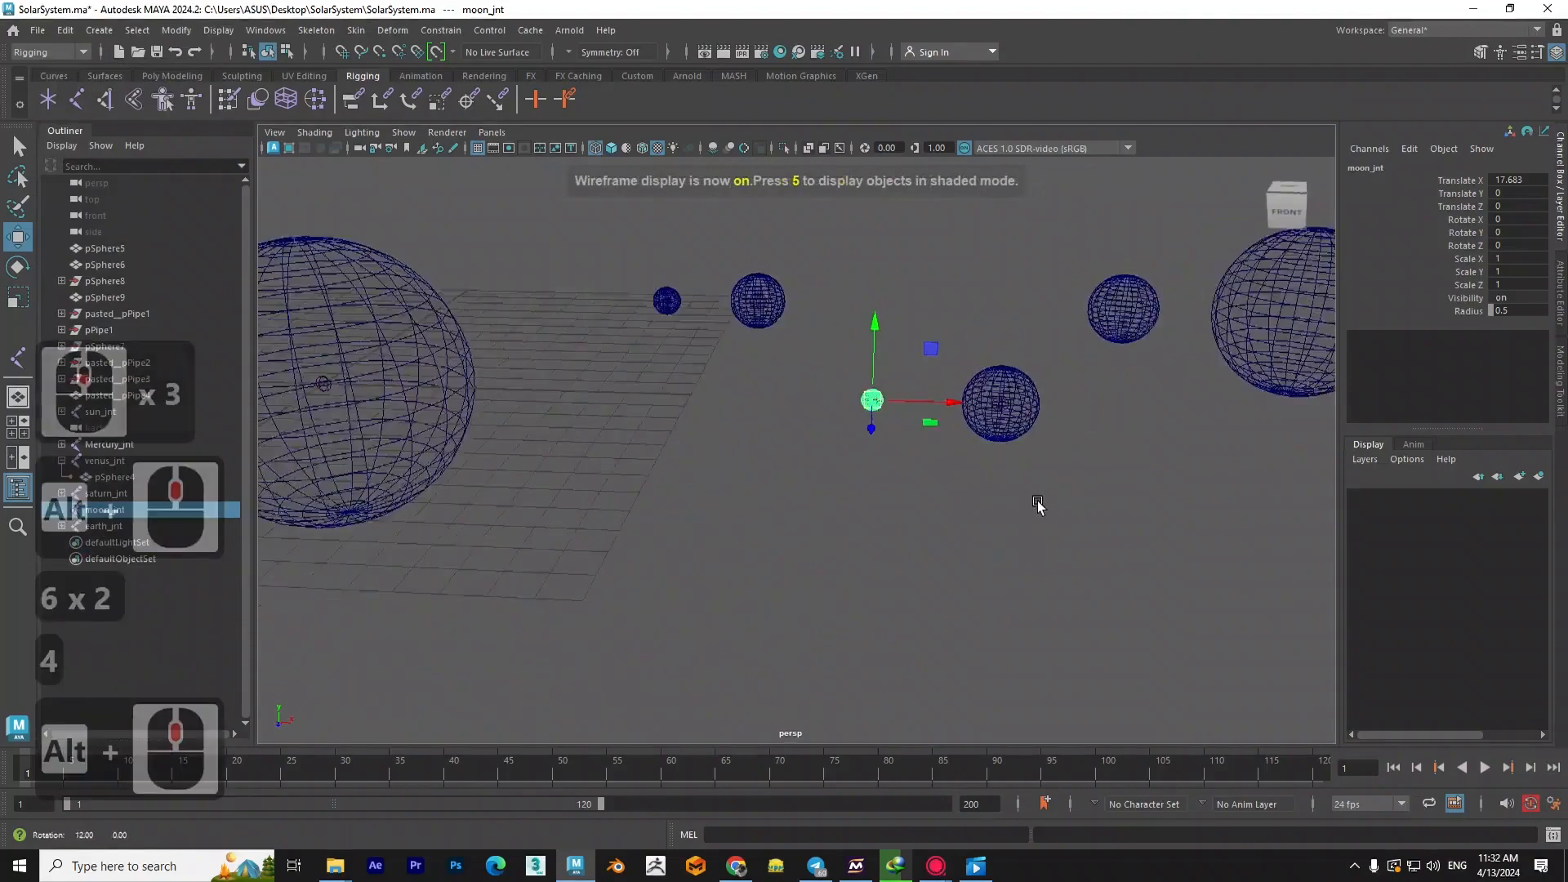
scroll(751, 654, up, 2)
alt+drag(546, 526, 640, 504)
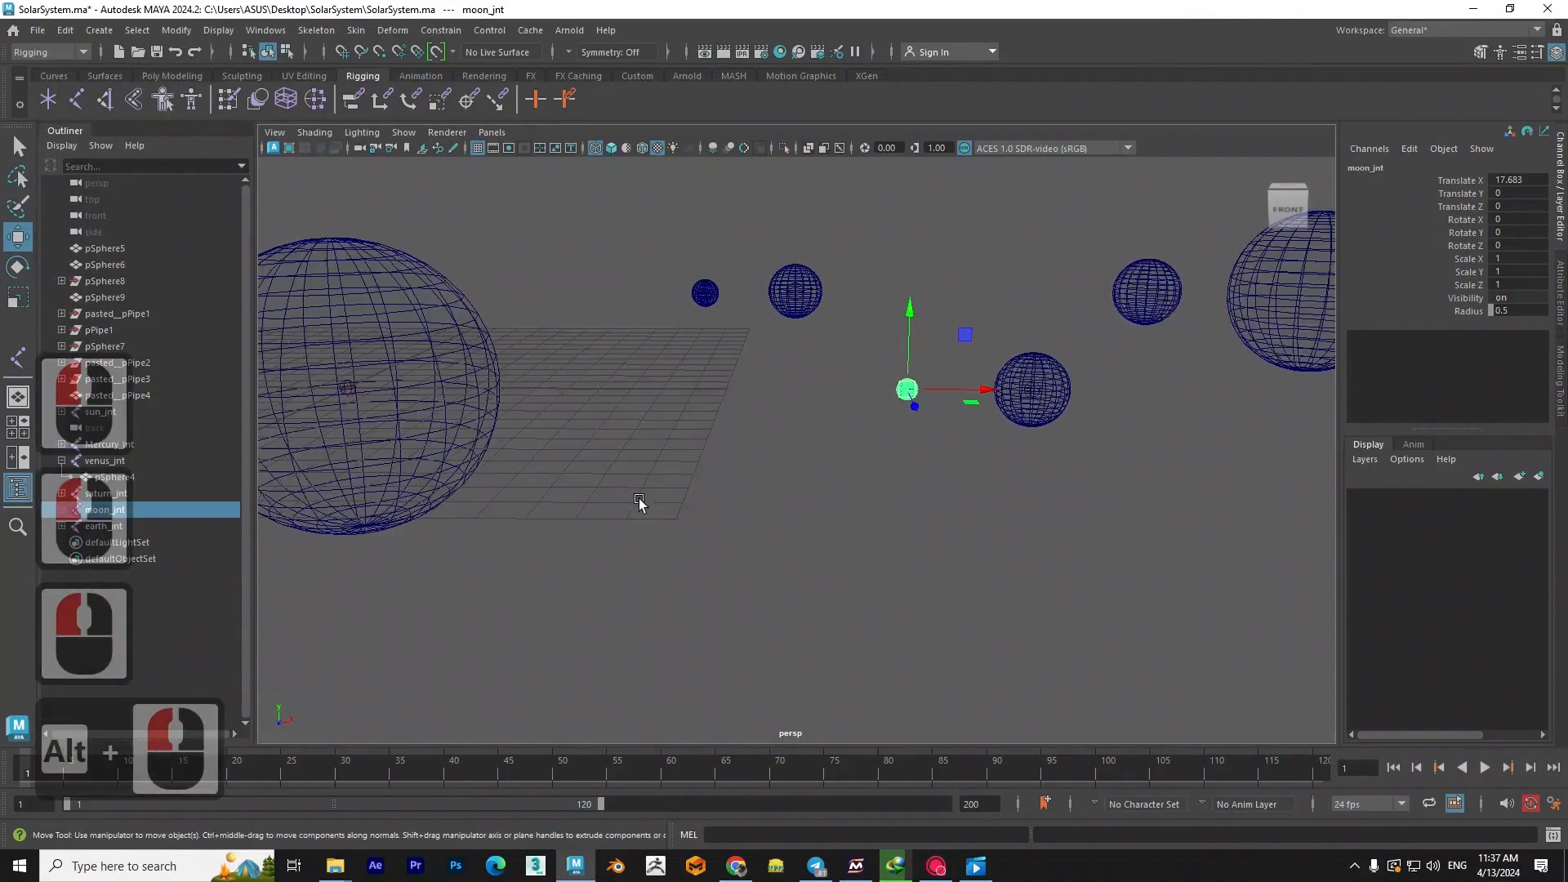
scroll(850, 371, up, 2)
alt+middle_drag(942, 442, 852, 535)
scroll(923, 533, up, 3)
alt+middle_drag(1168, 562, 926, 561)
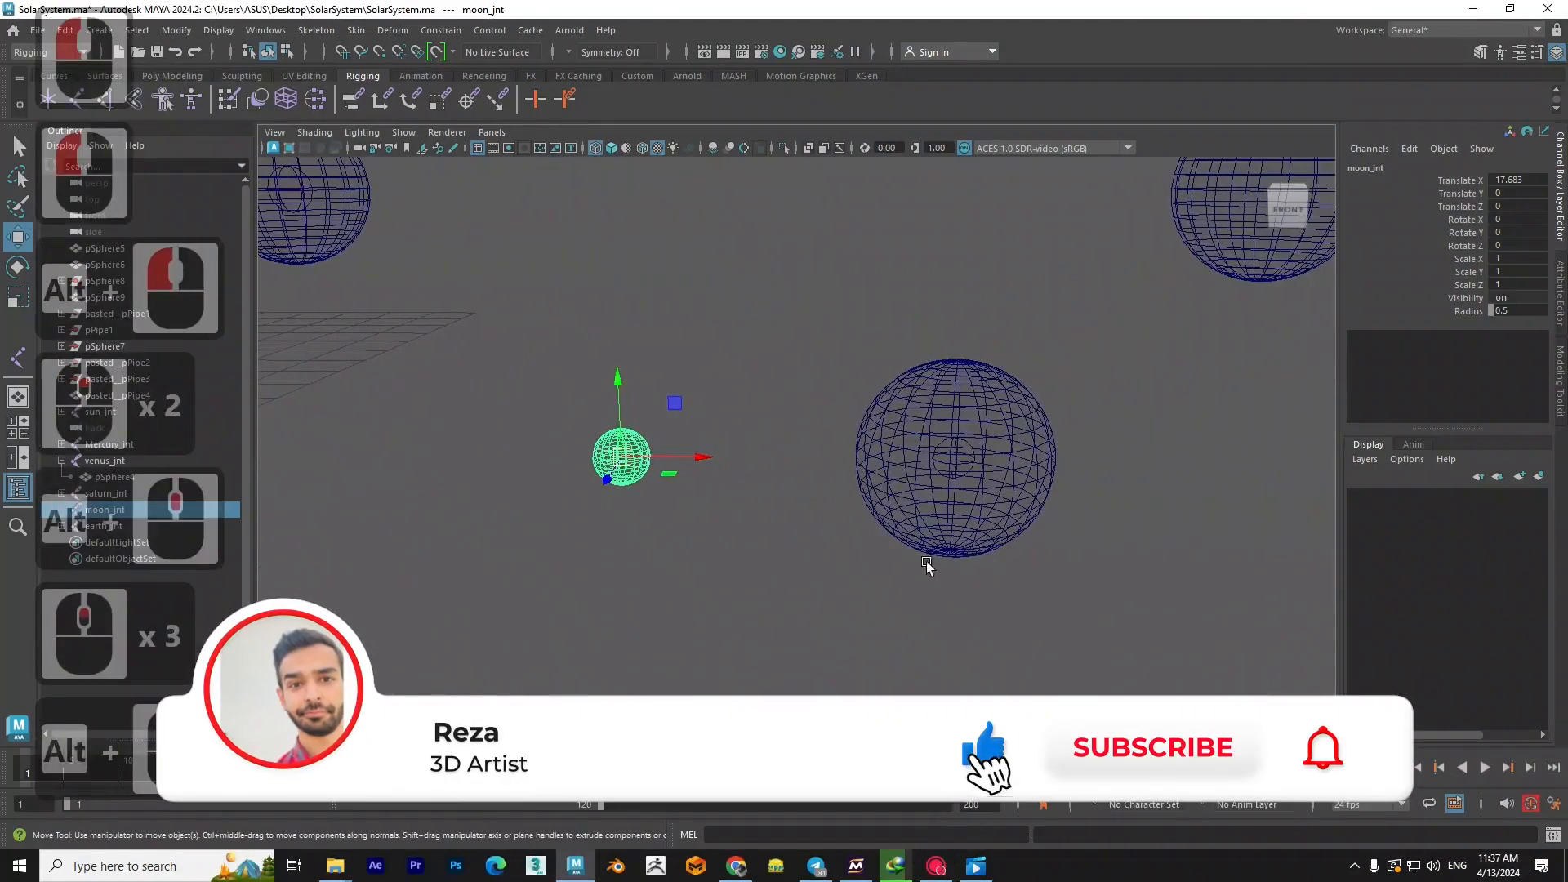
- Select earth_jnt and examine the Earth up close in textured display
scroll(980, 548, up, 1)
alt+middle_drag(1047, 533, 907, 531)
click(1062, 459)
scroll(840, 458, up, 3)
alt+middle_drag(866, 533, 813, 504)
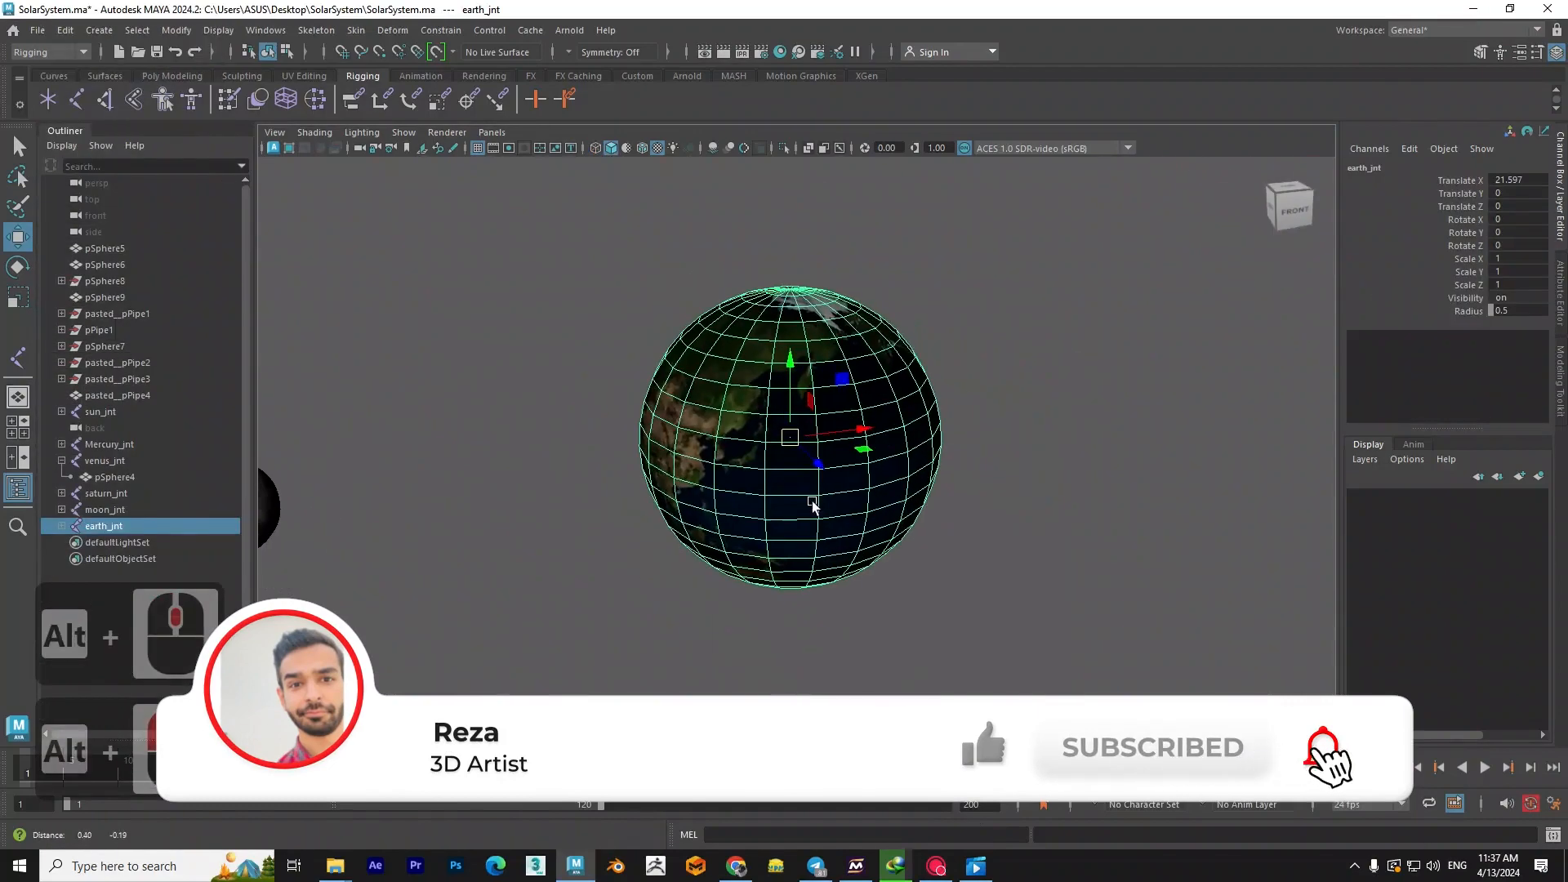
alt+drag(710, 471, 725, 512)
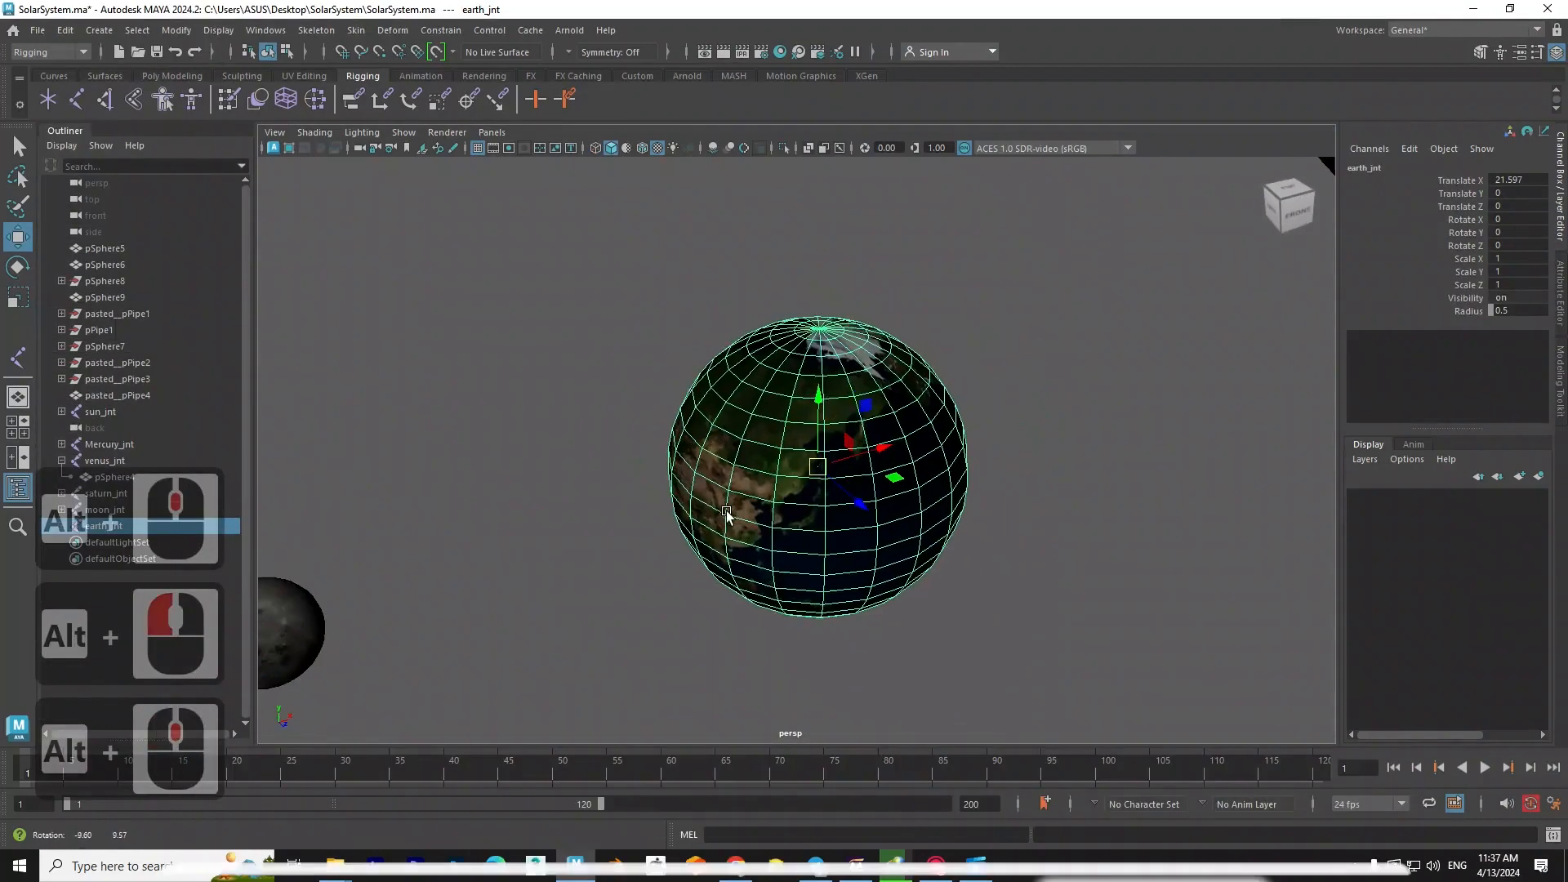
- Select earth_jnt in wireframe display and key all its channels at frame 1
click(970, 513)
key(4)
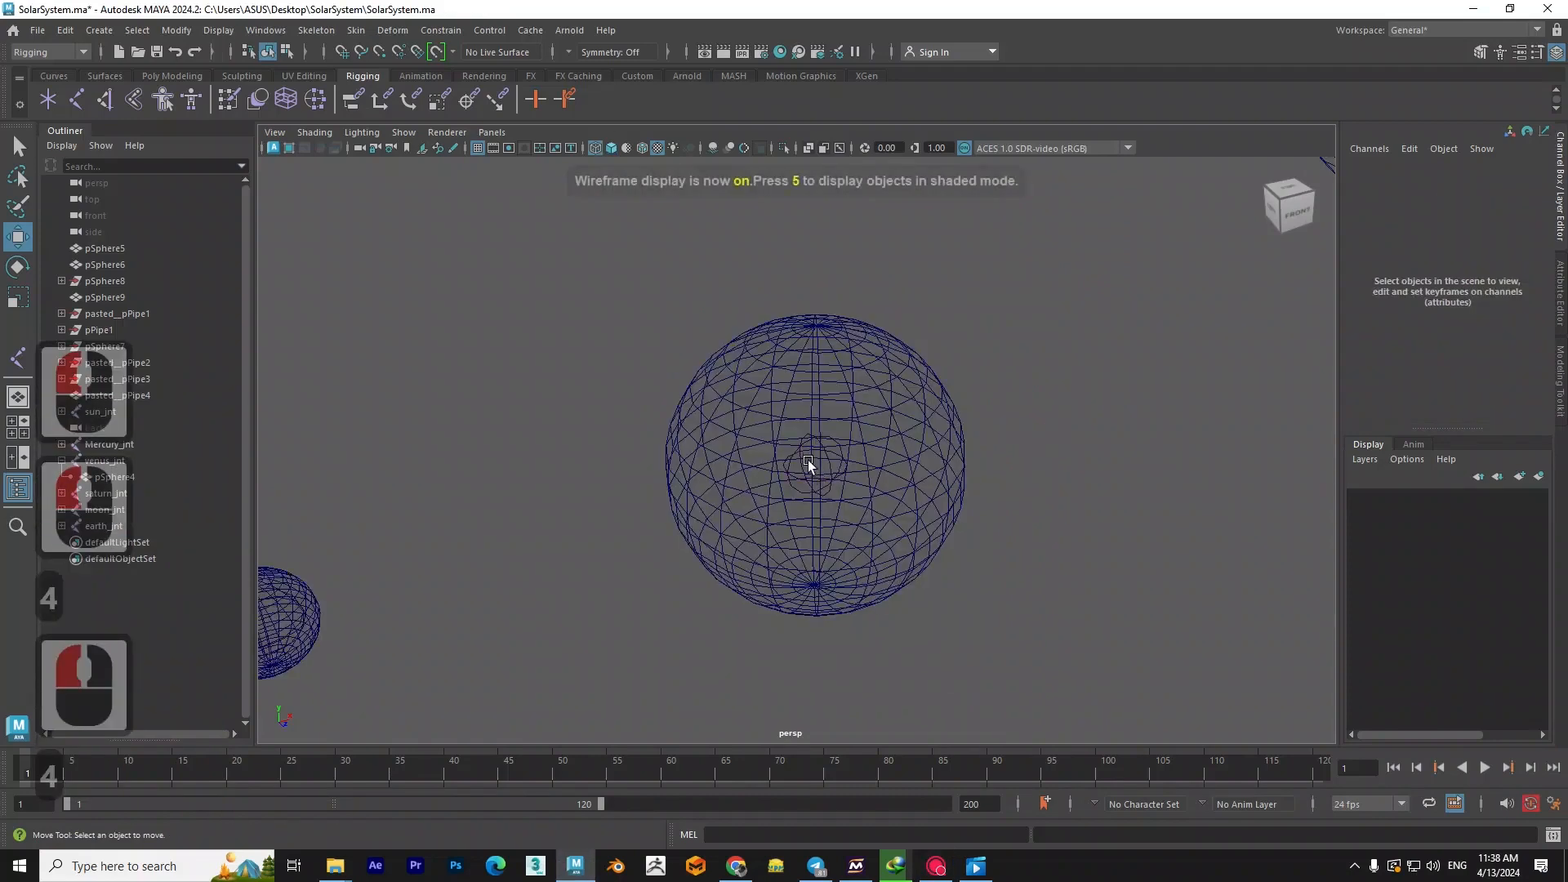
click(828, 458)
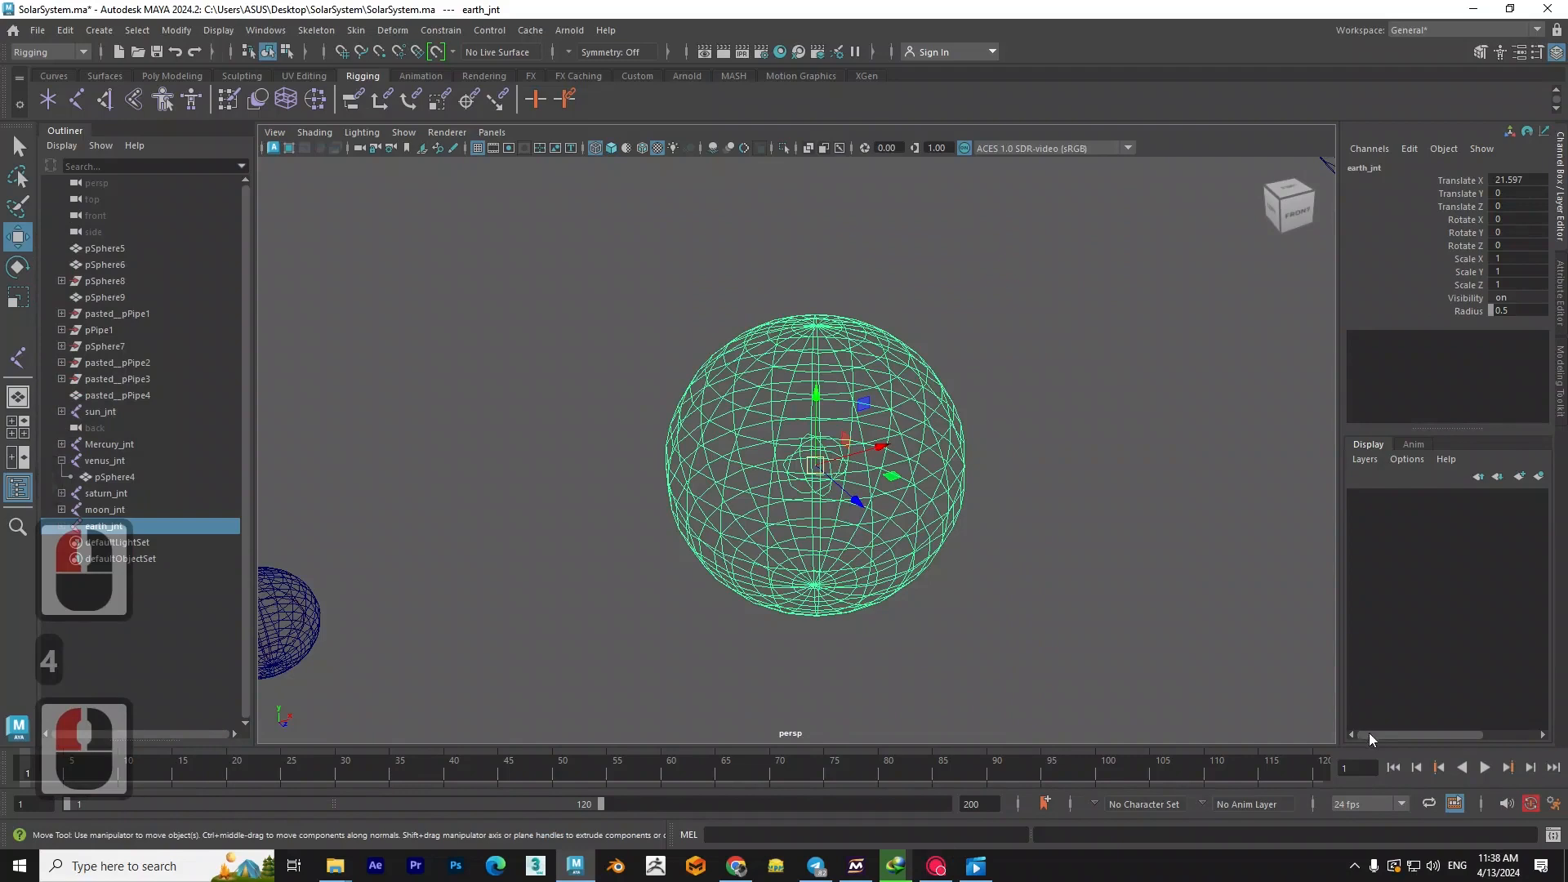
click(1531, 804)
click(1530, 804)
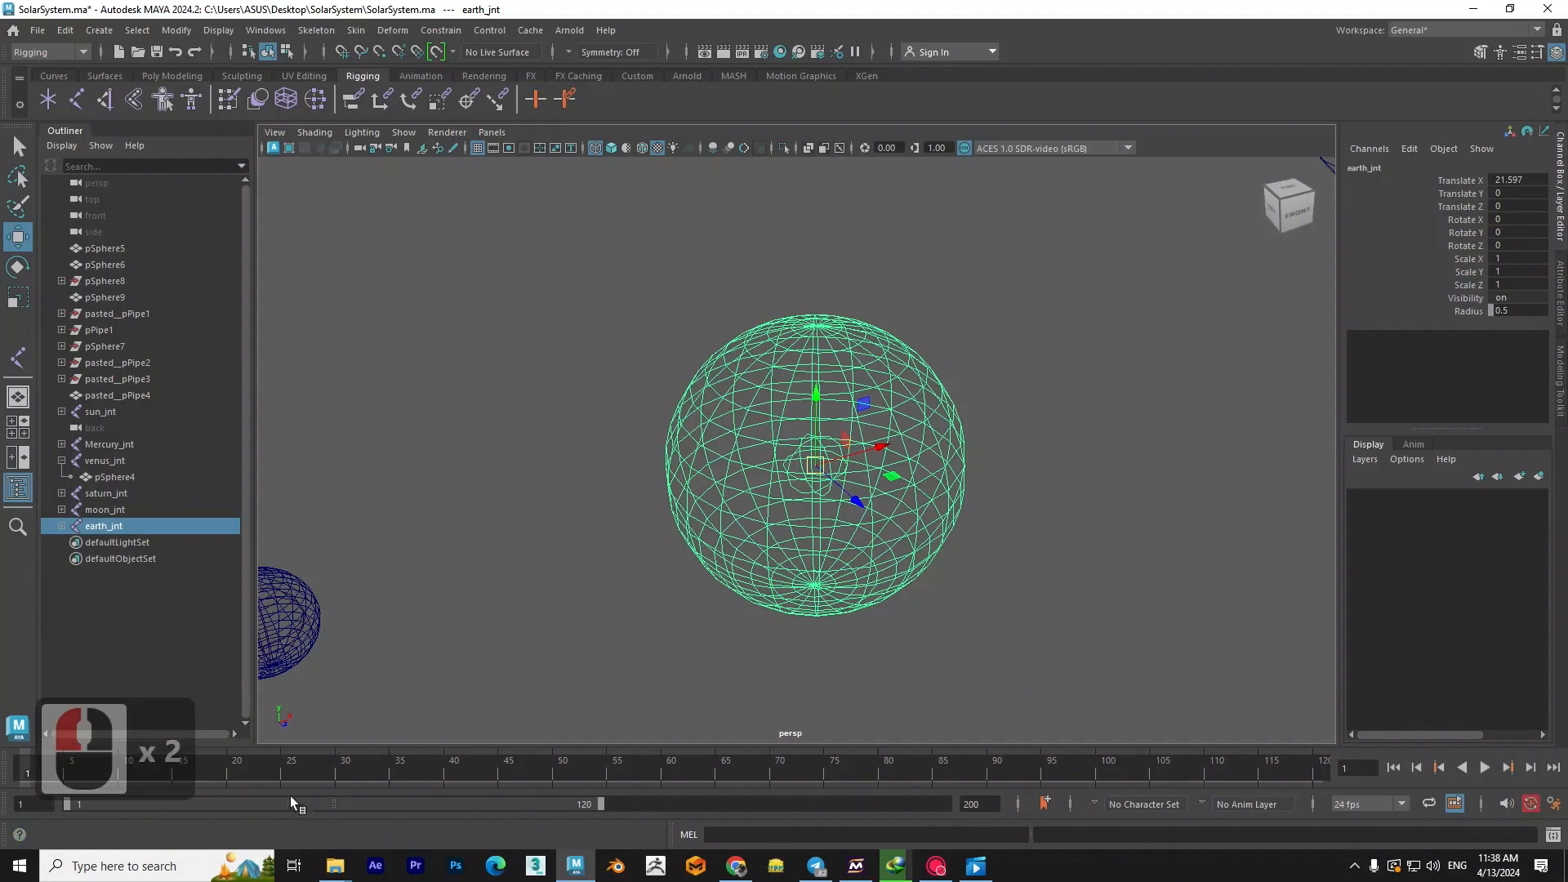
click(227, 766)
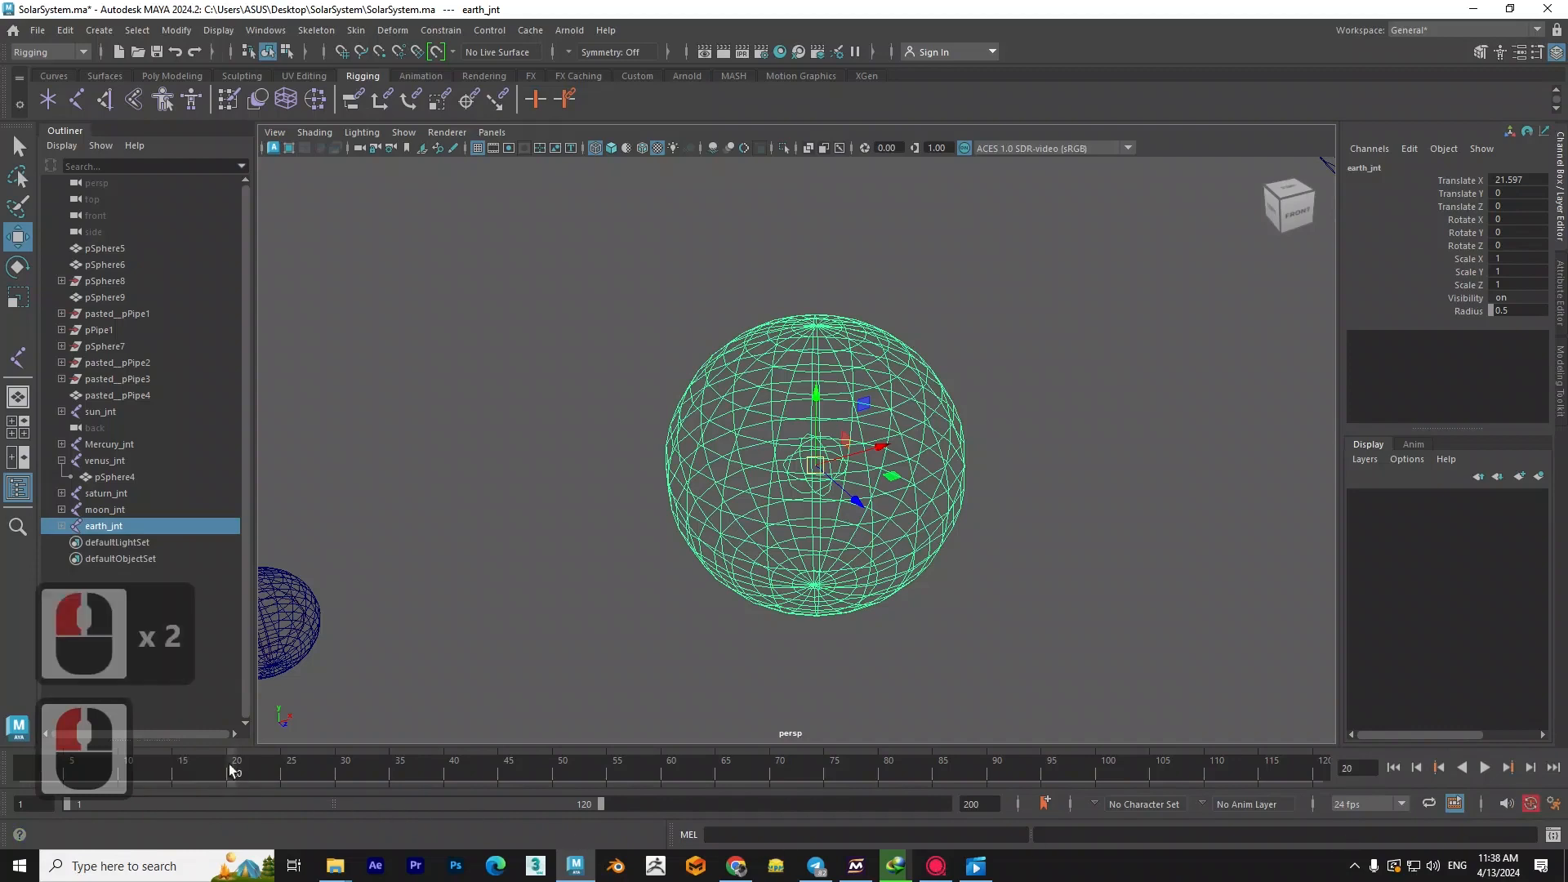
click(3, 772)
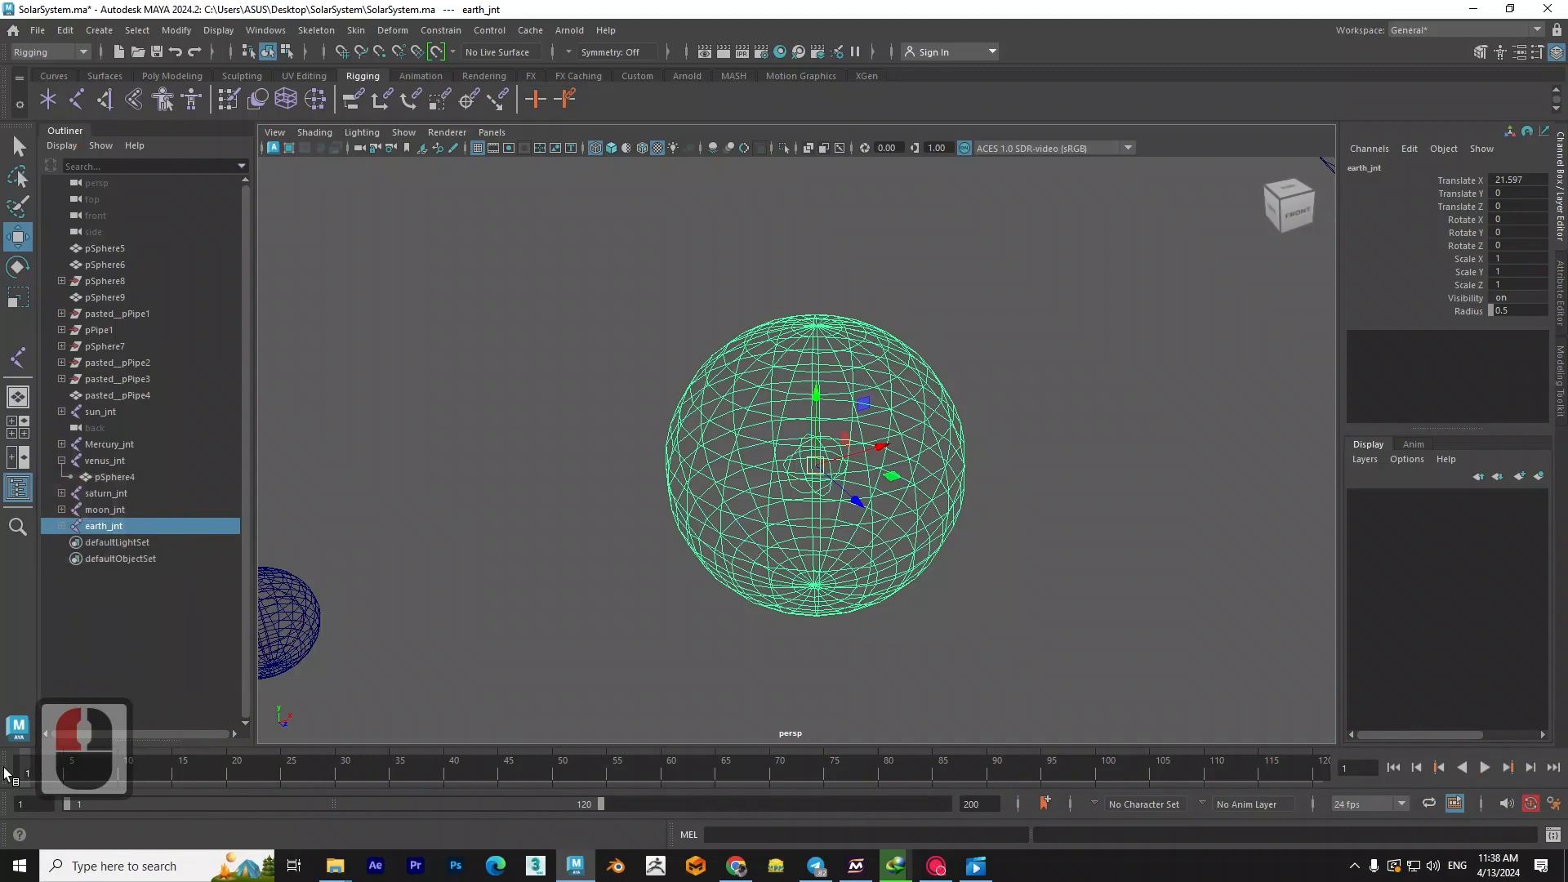
key(s)
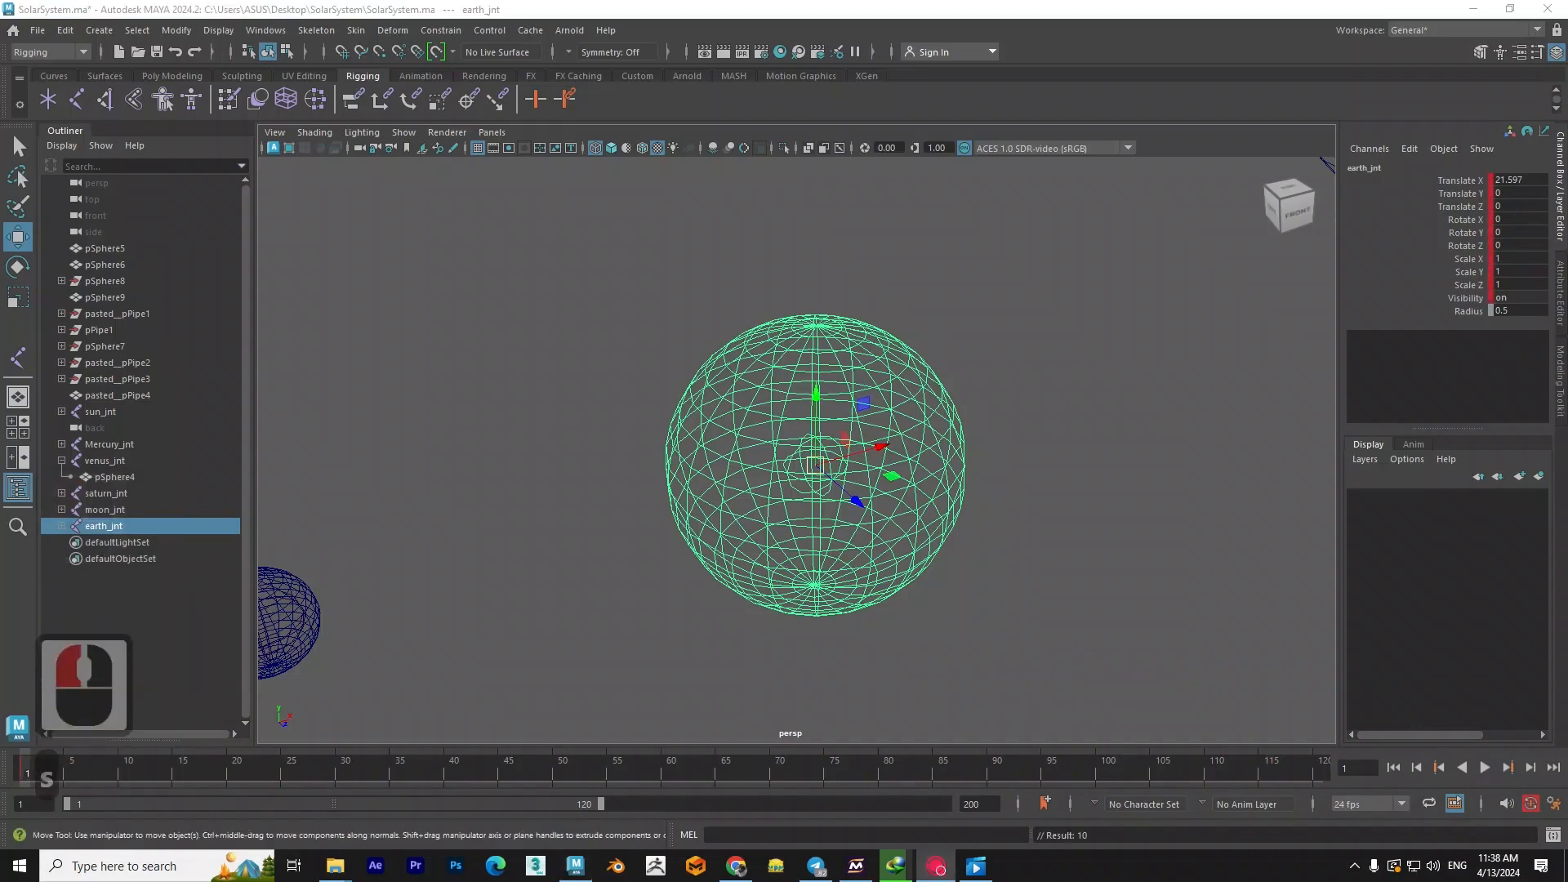
- Key all channels of earth_jnt at frame 120
drag(20, 755, 108, 766)
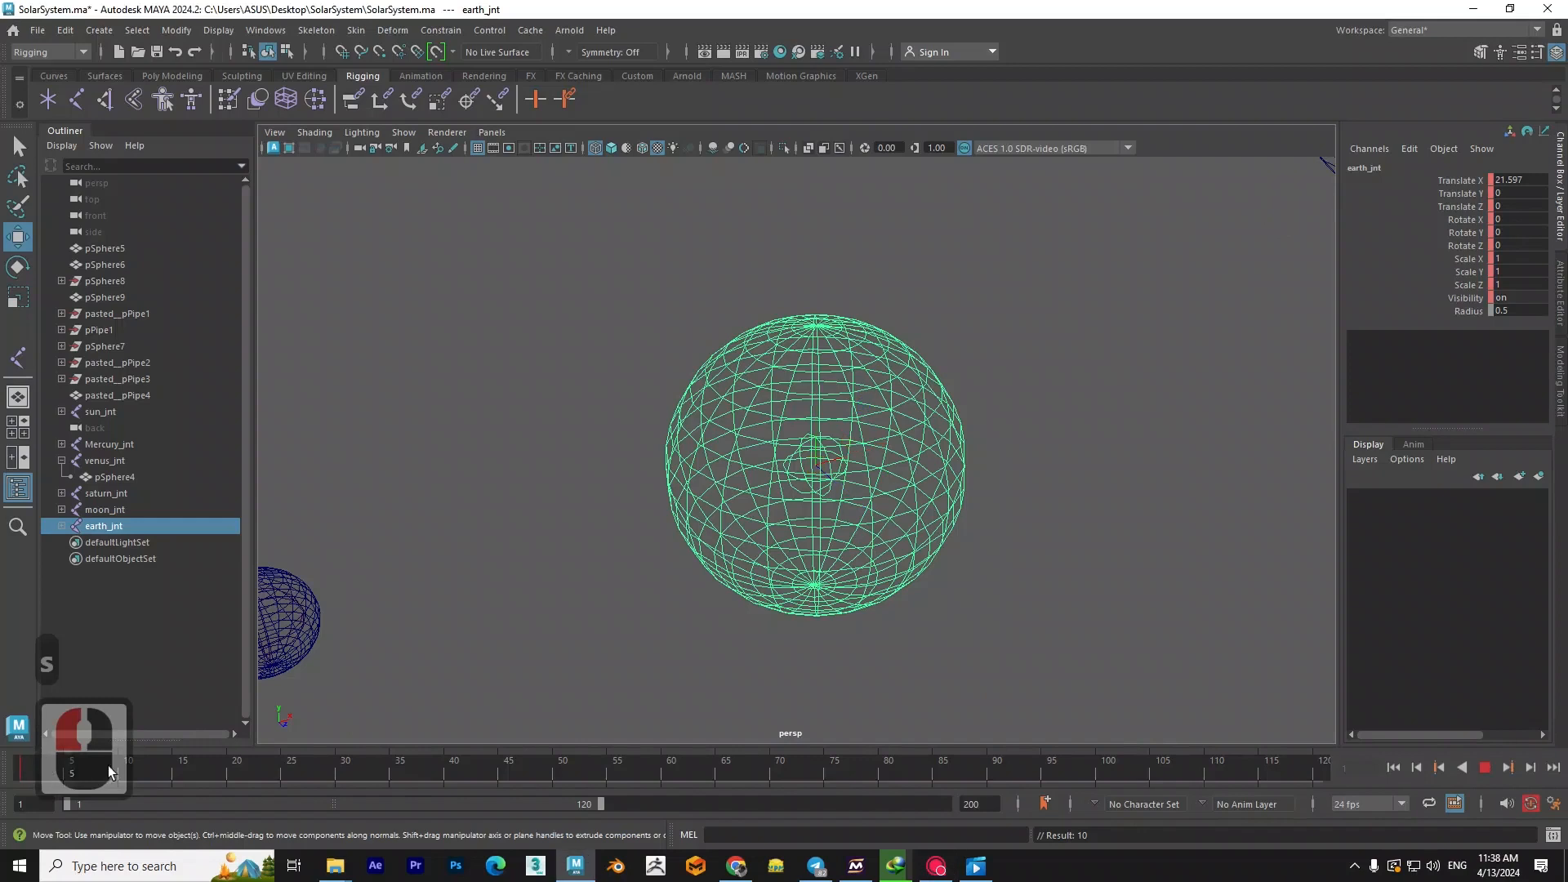
drag(1328, 767, 1330, 766)
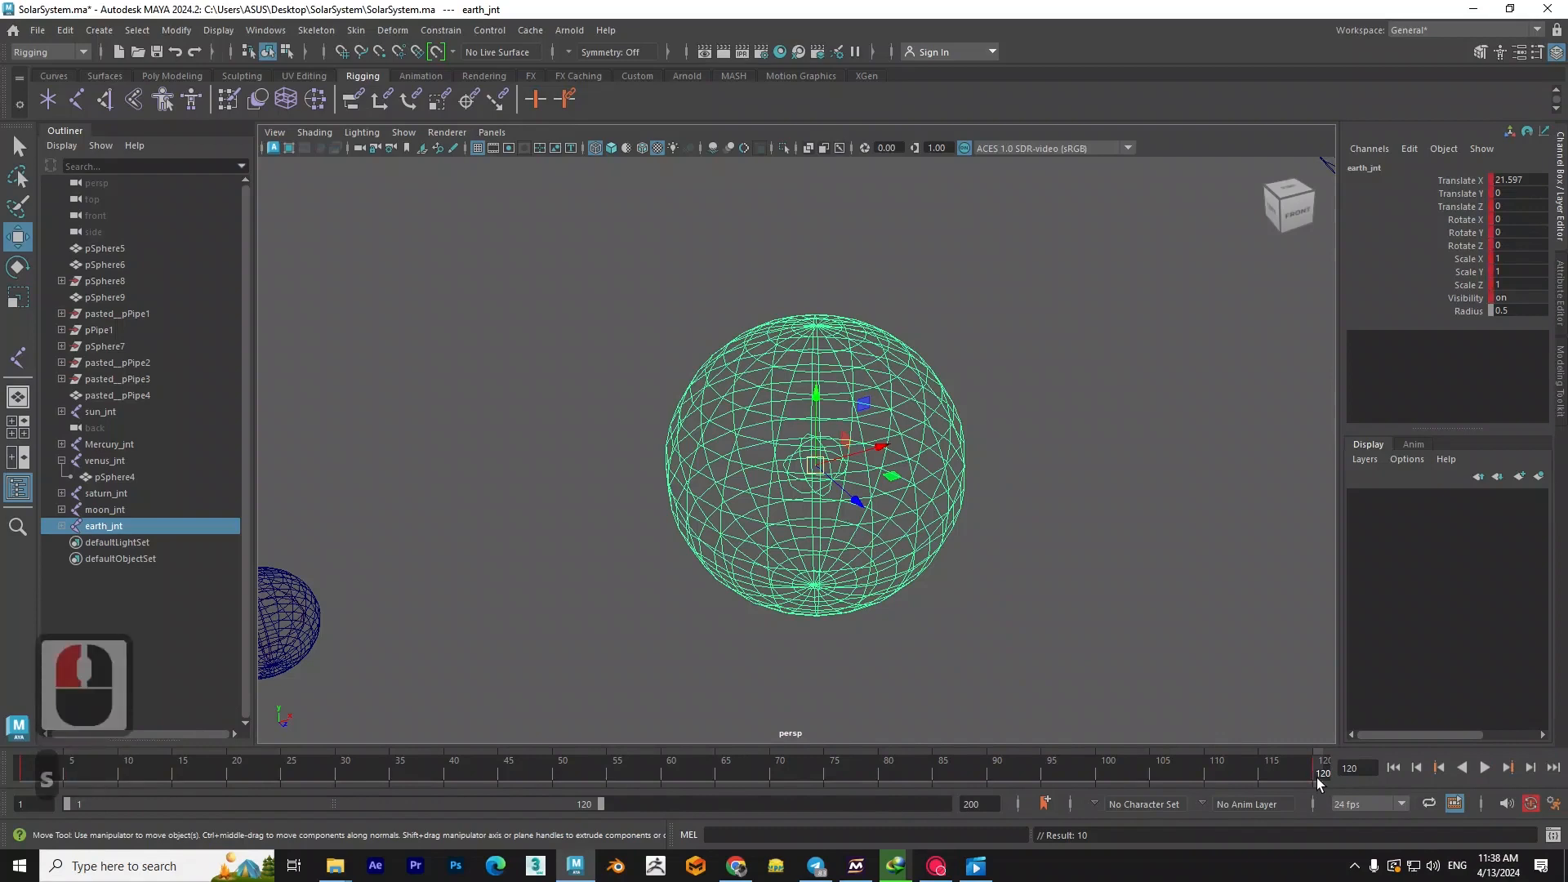
key(s)
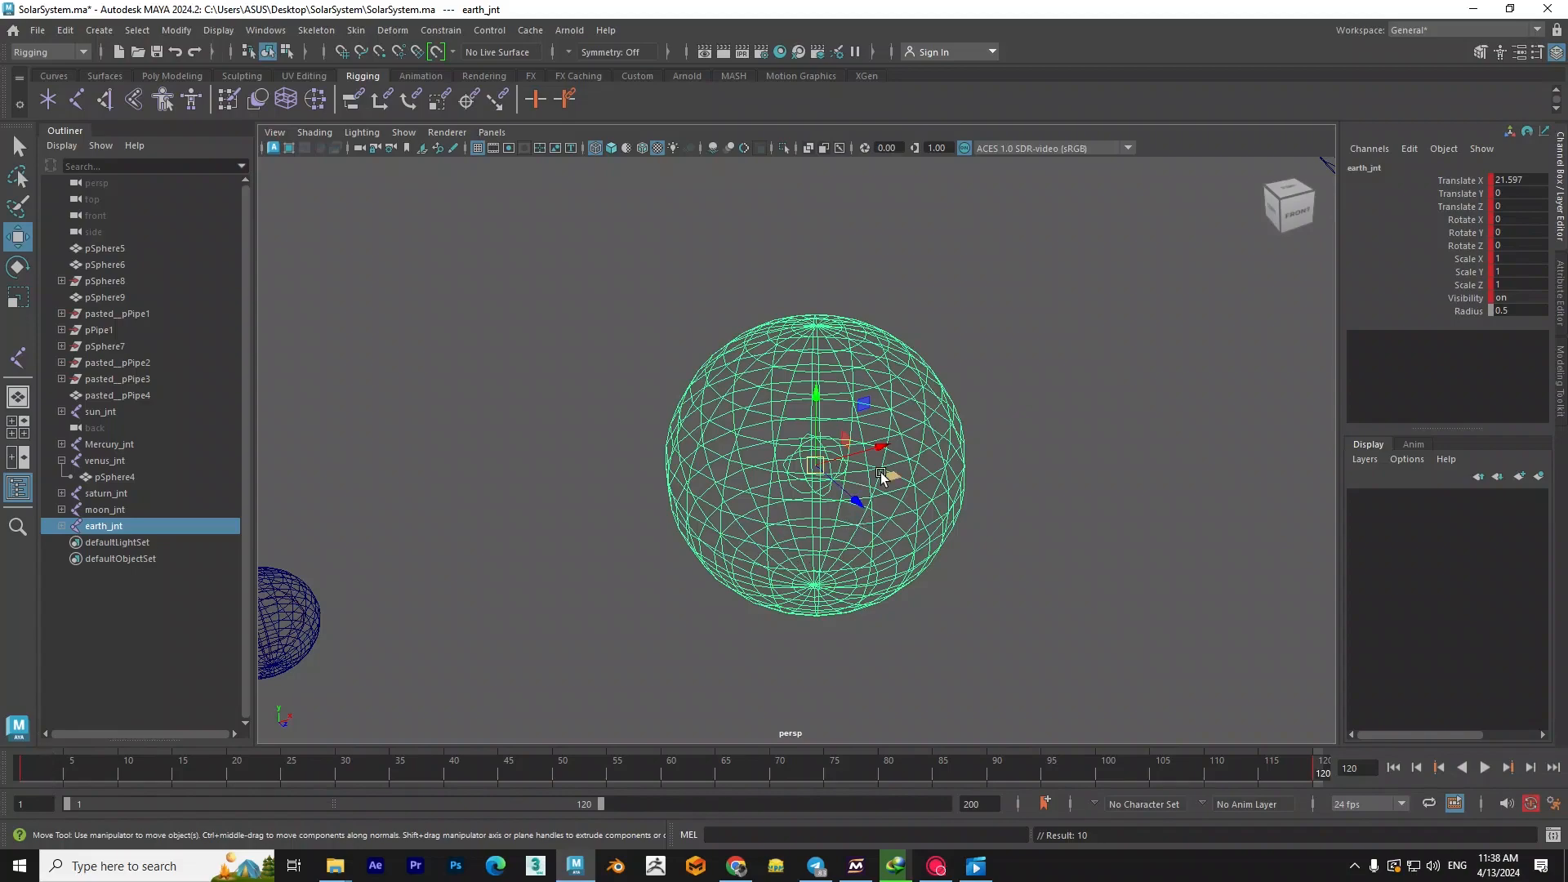
- Rotate earth_jnt around Y at frame 120 and set its Rotate Y to 360
key(e)
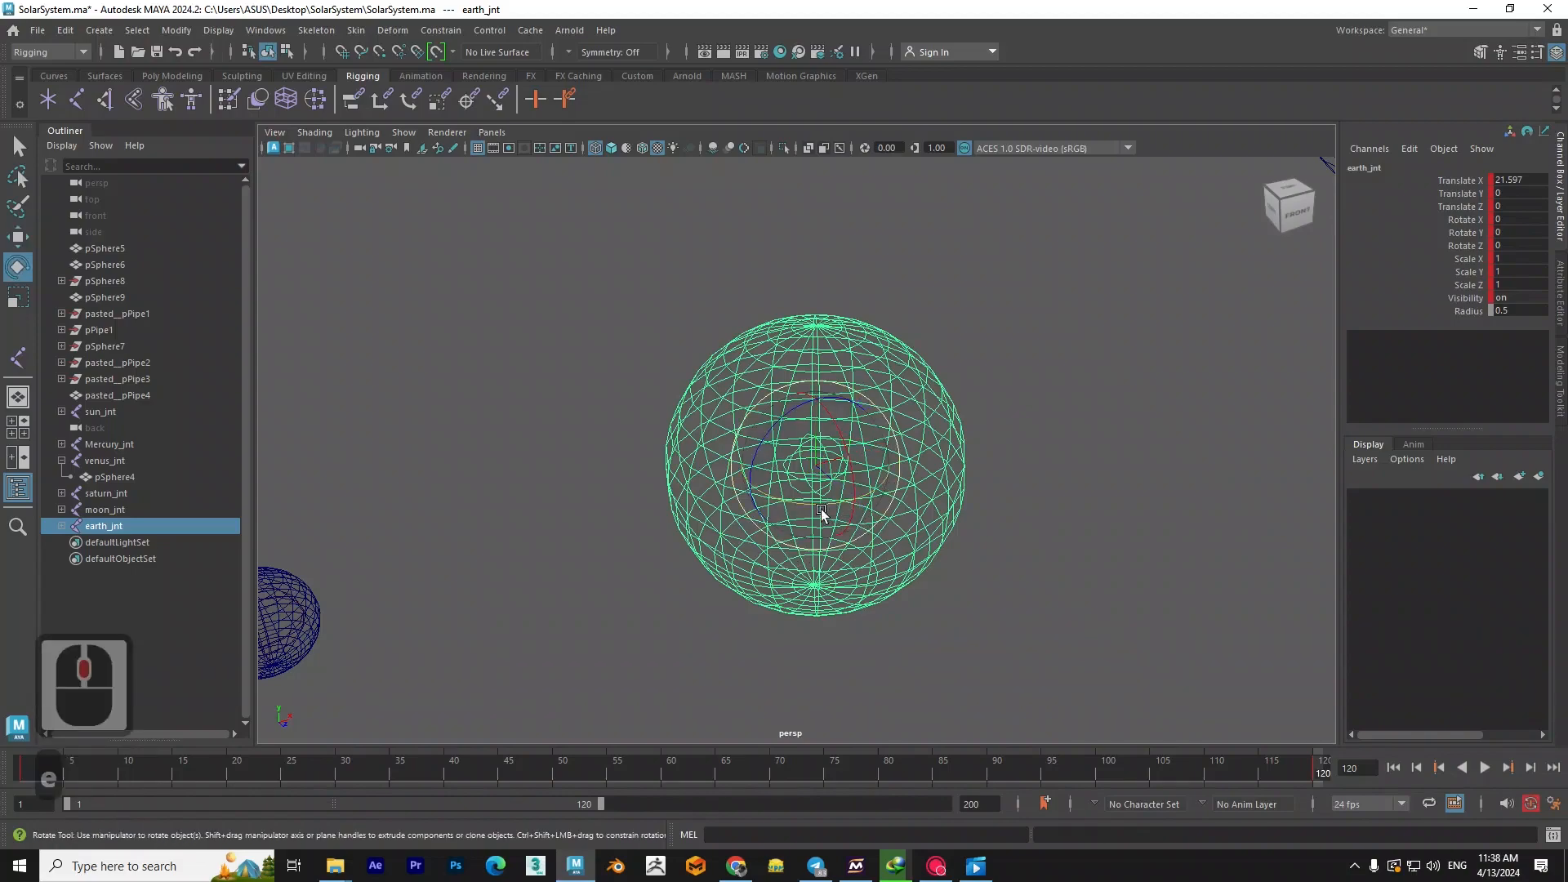
drag(821, 508, 864, 504)
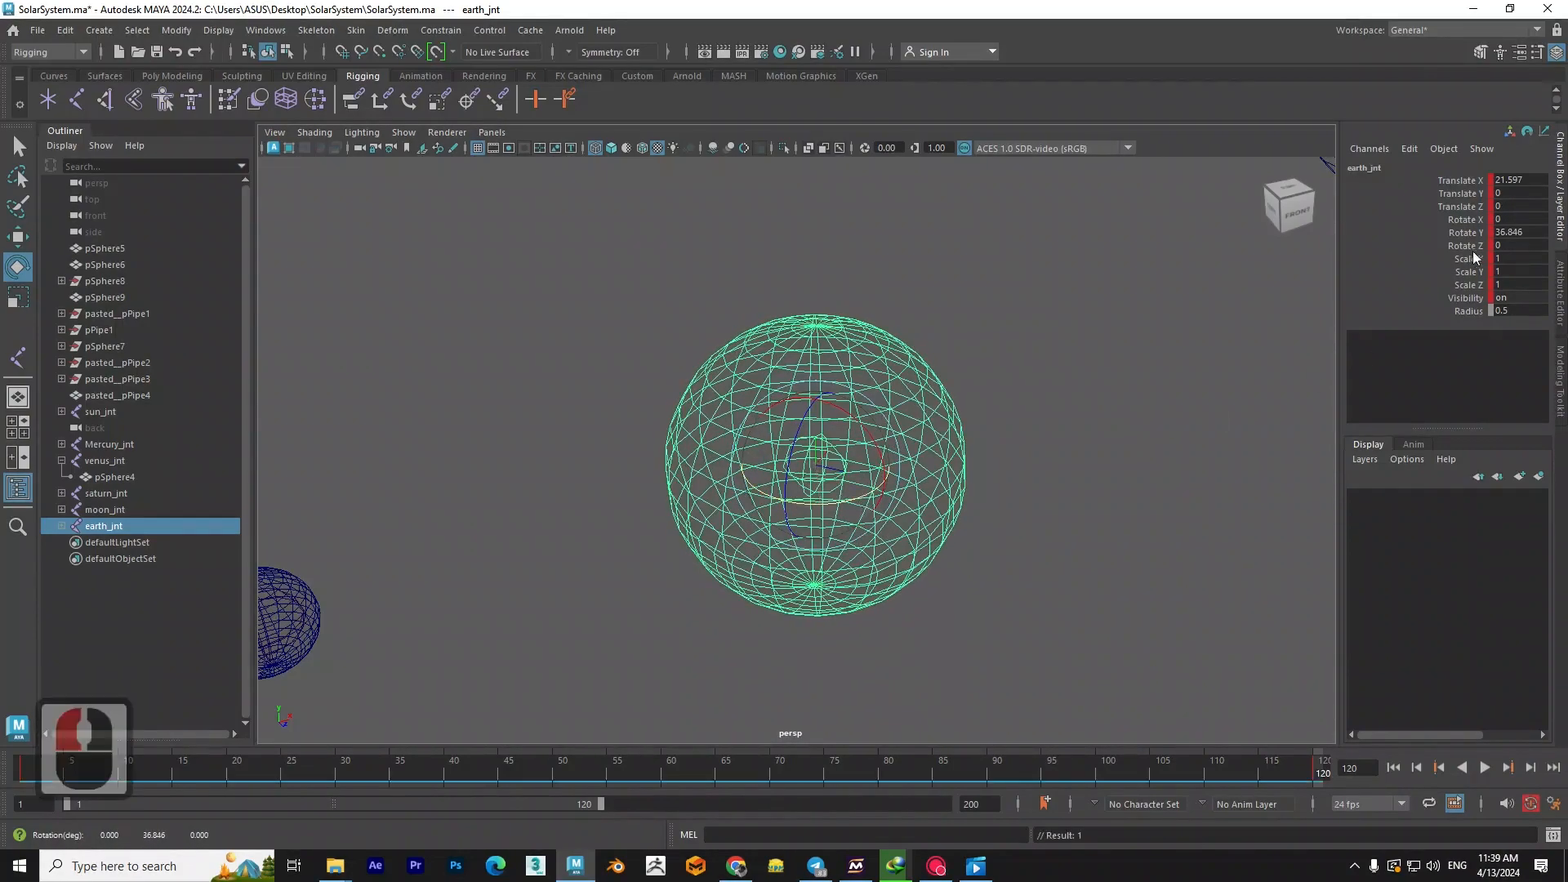
double_click(1520, 232)
text(360)
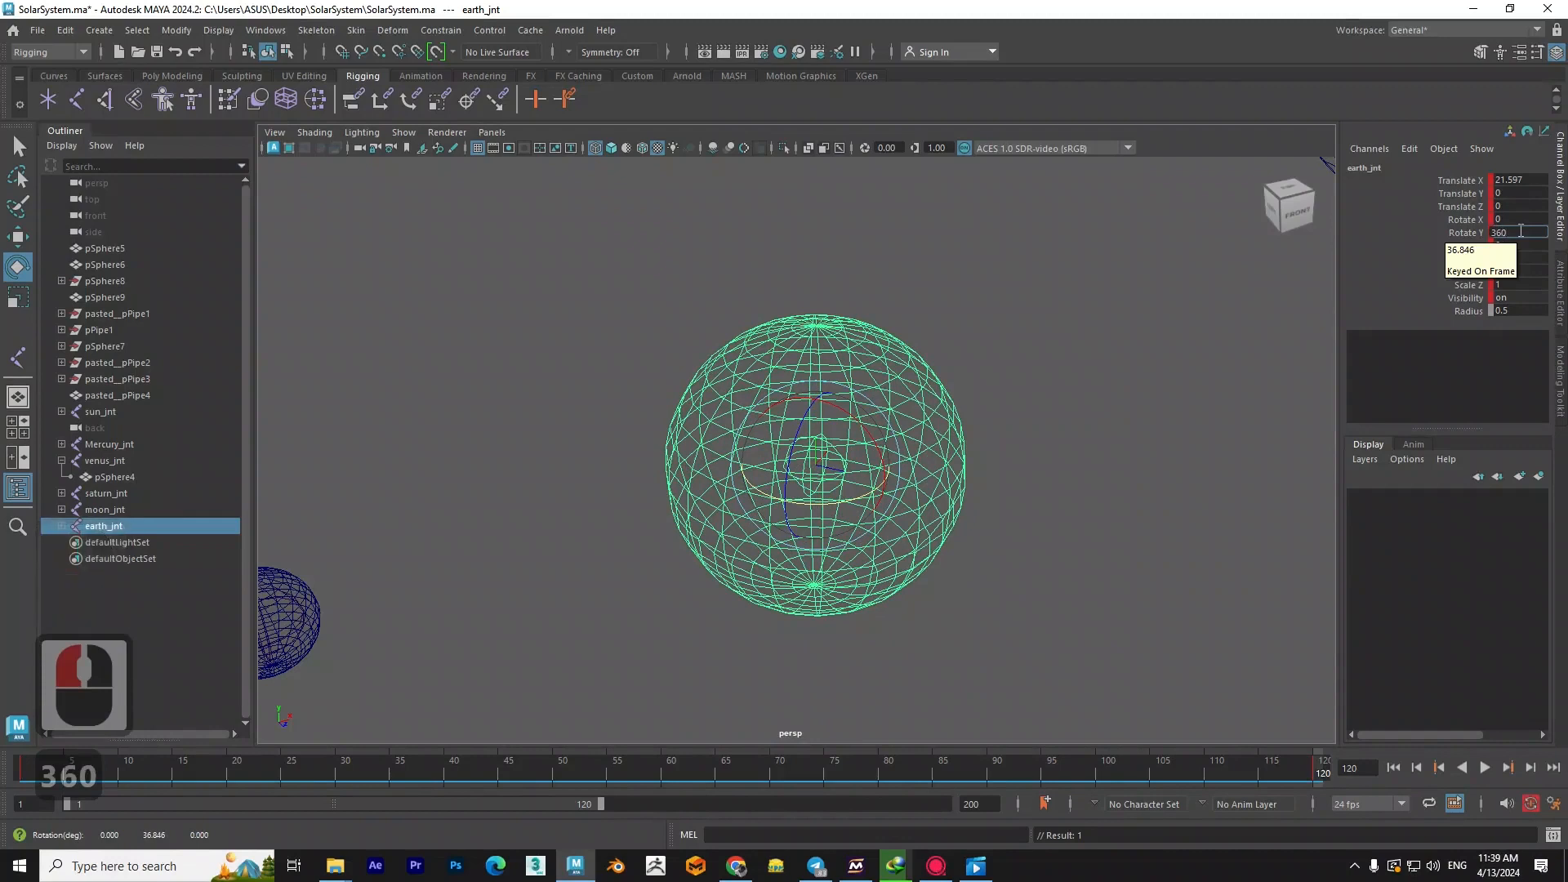
key(Return)
key(Return)
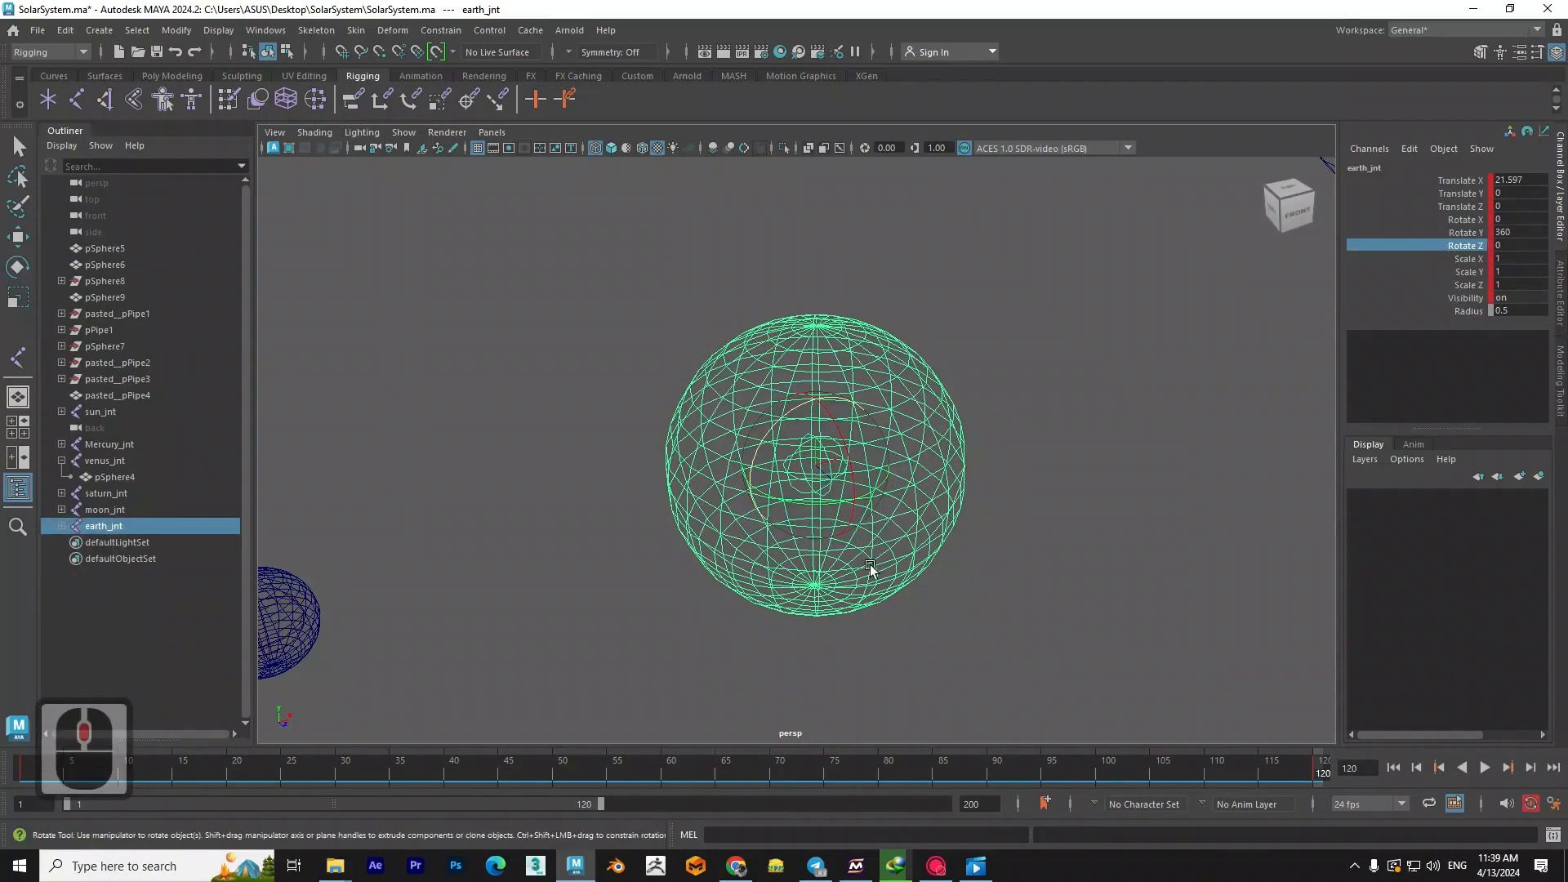
- Scrub the timeline from frame 1 to review the Earth's spin in wireframe and textured display
drag(1212, 748, 25, 768)
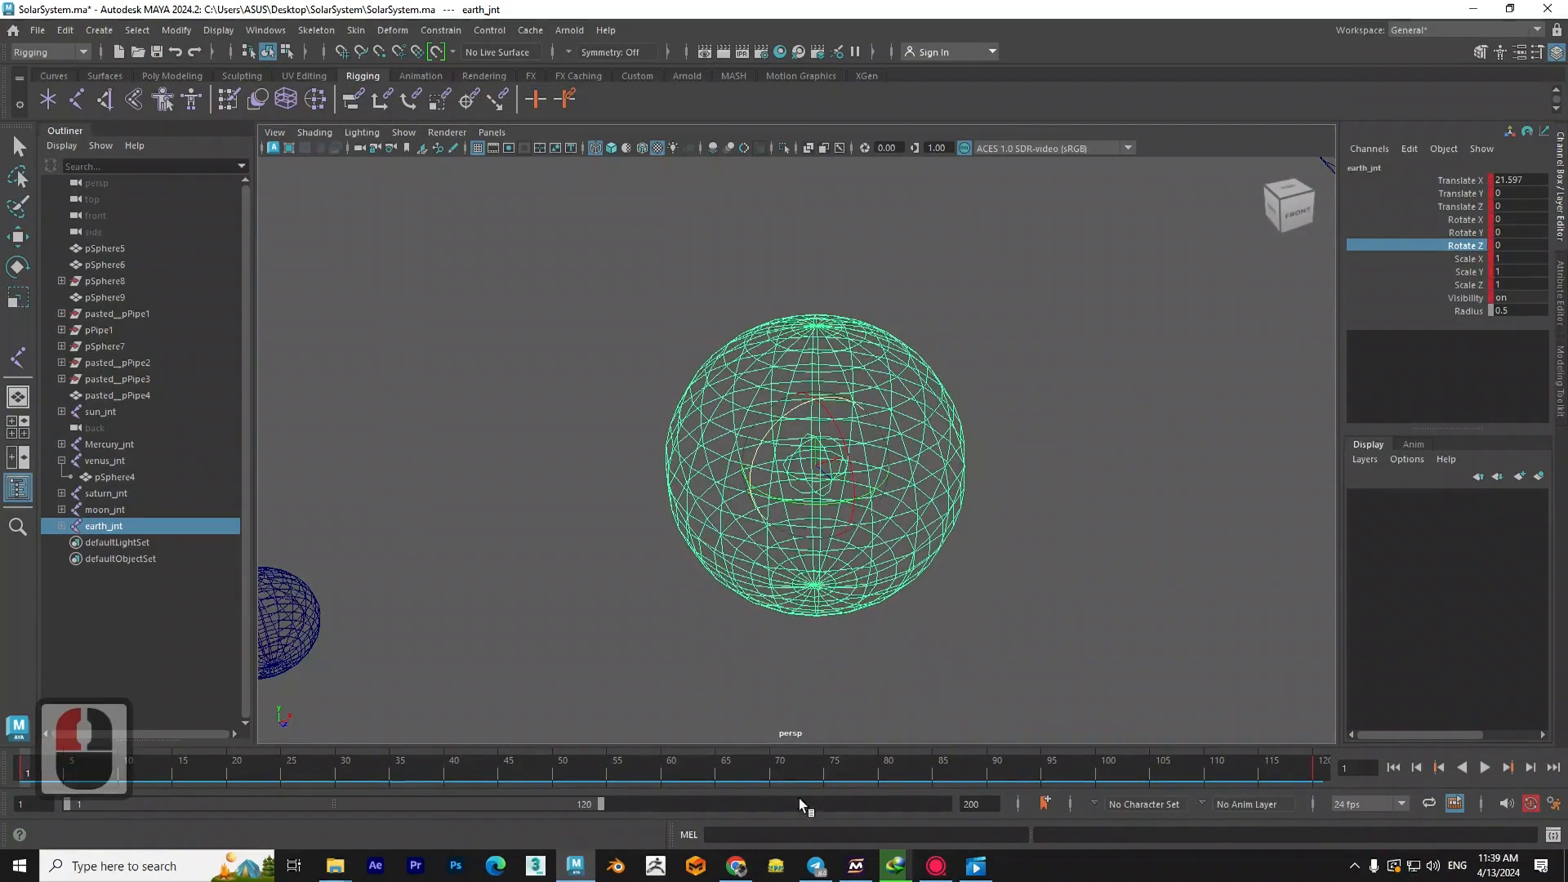
drag(27, 763, 760, 768)
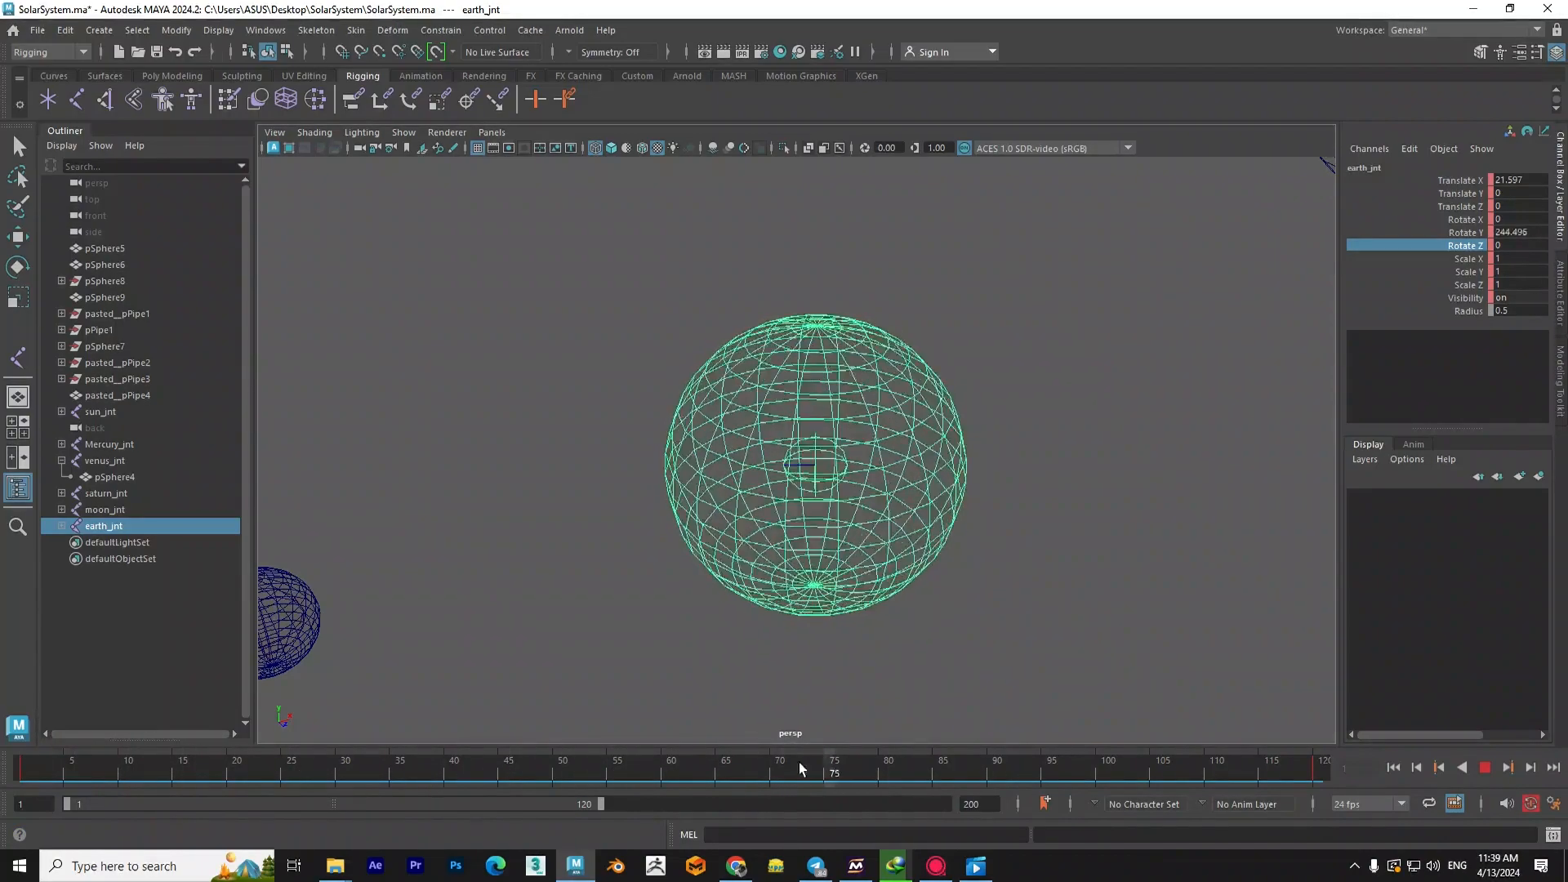
drag(472, 766, 443, 766)
key(6)
drag(32, 752, 169, 752)
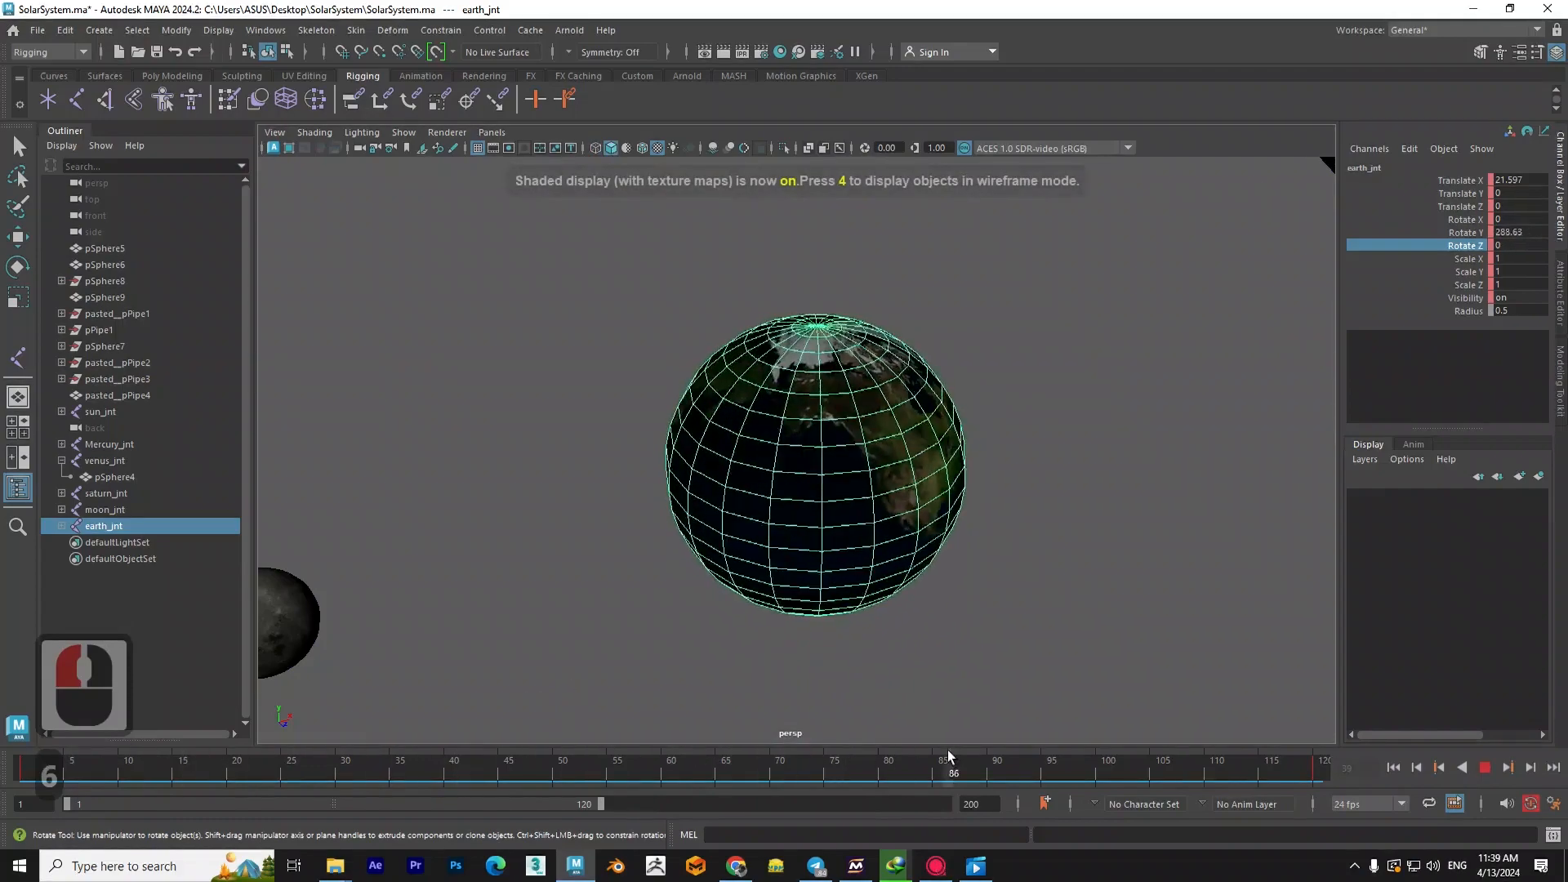
drag(403, 732, 850, 742)
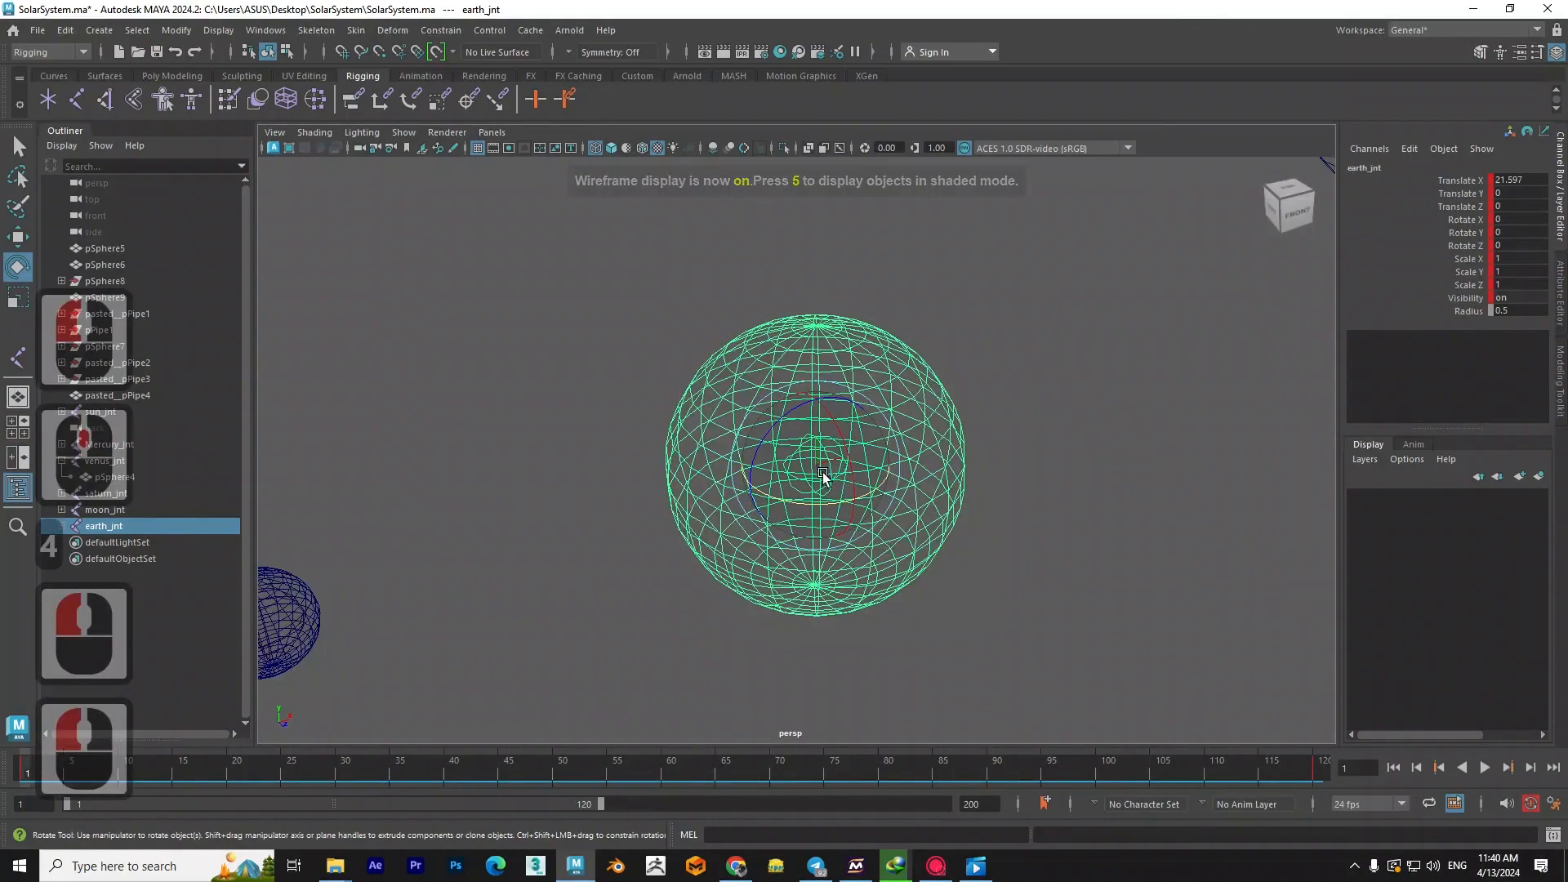
- Open the Graph Editor to show the animation curves of earth_jnt
click(269, 31)
mouse_move(369, 145)
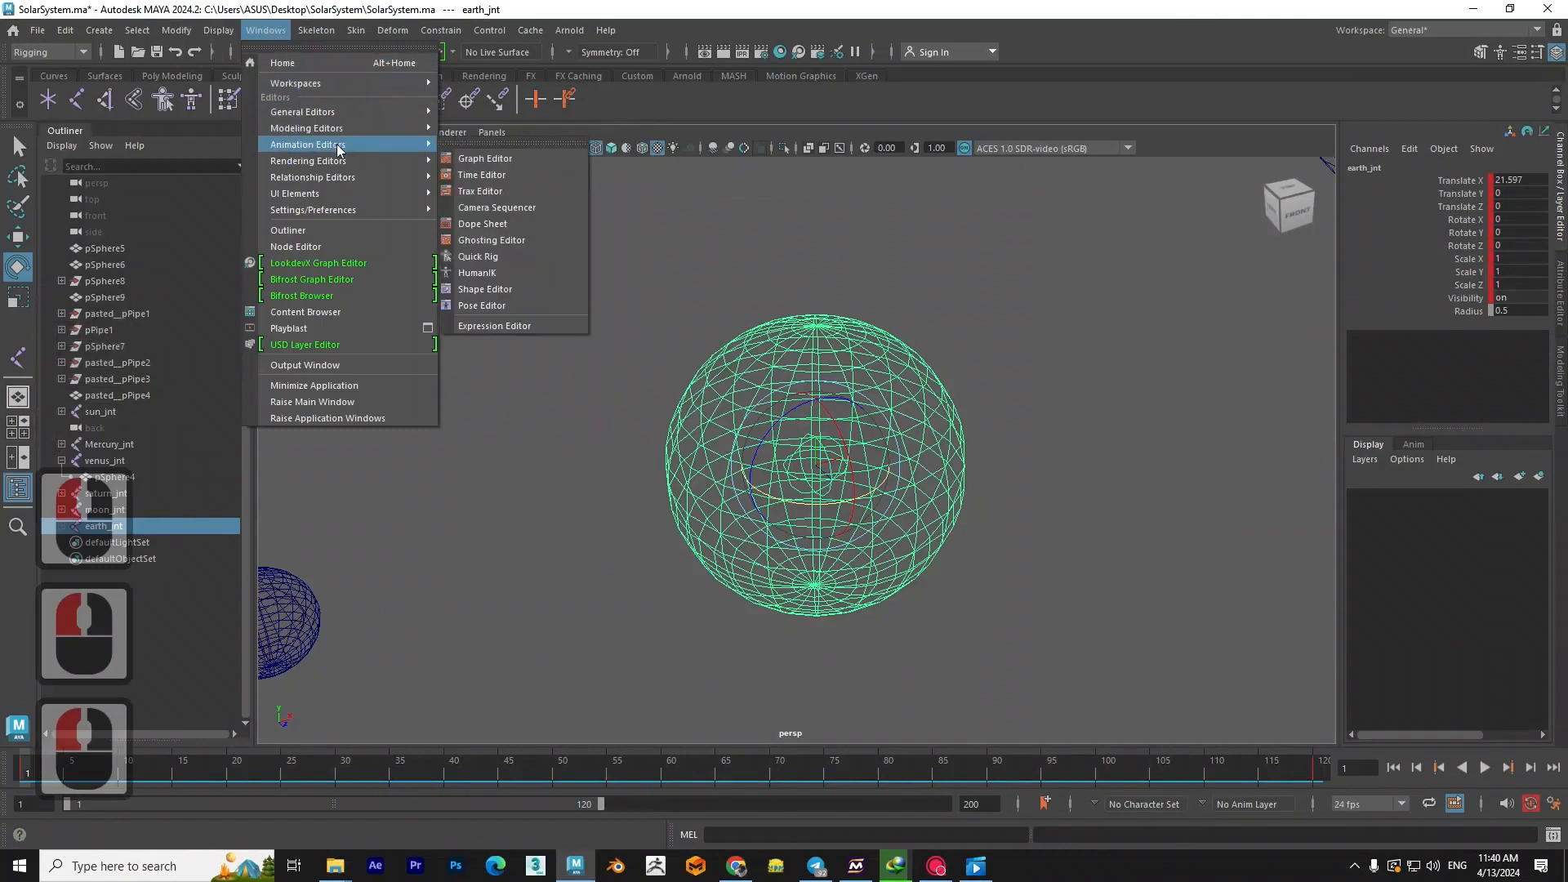
click(522, 160)
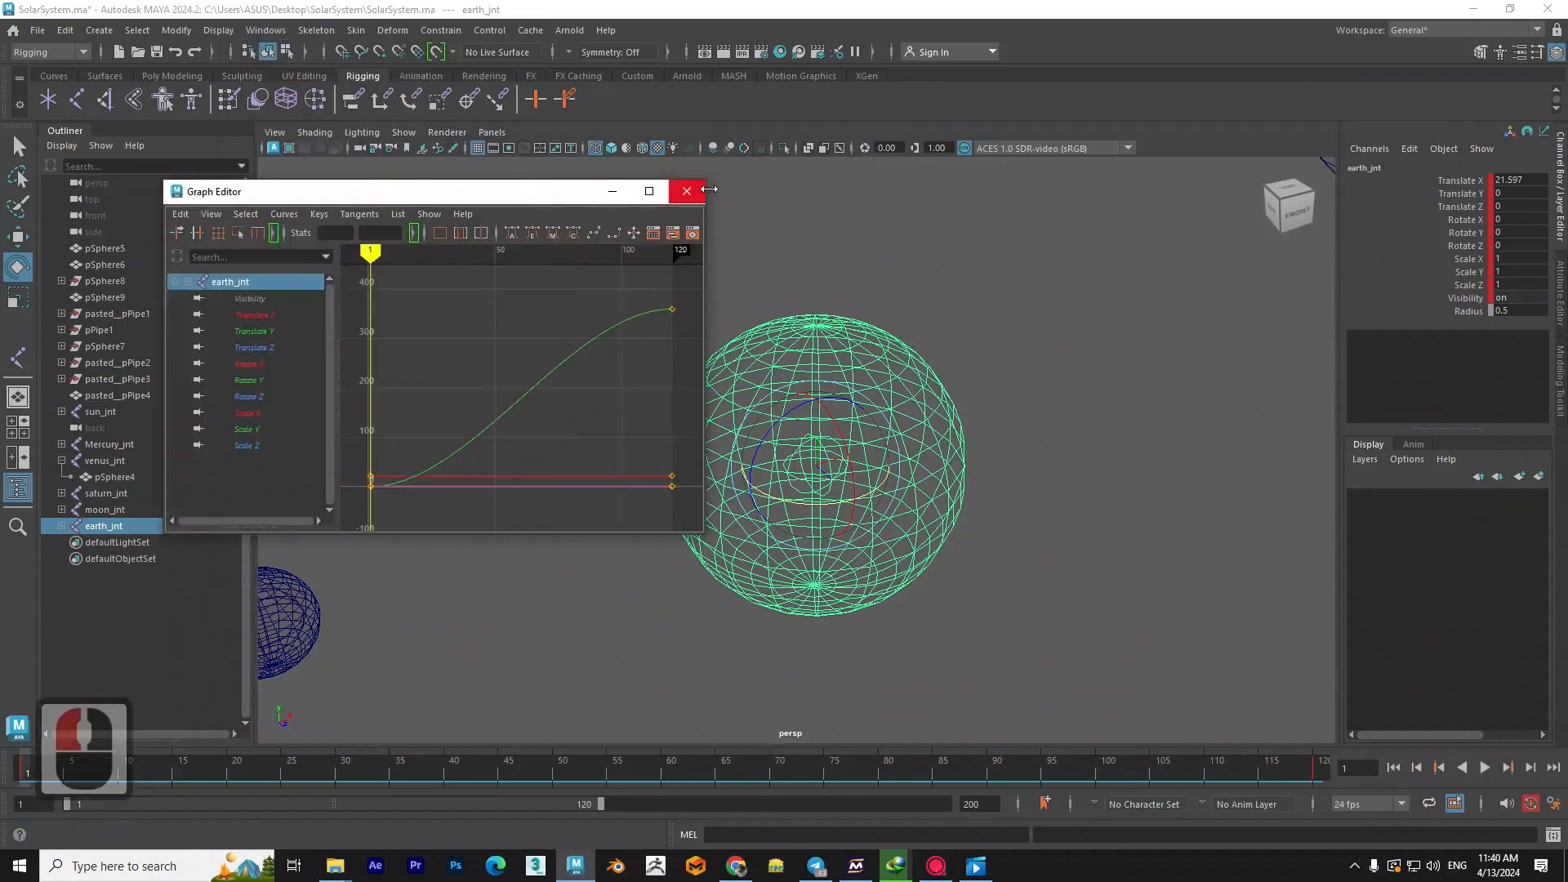
mouse_move(555, 197)
mouse_down()
mouse_move(805, 249)
mouse_move(565, 162)
mouse_move(537, 191)
mouse_up()
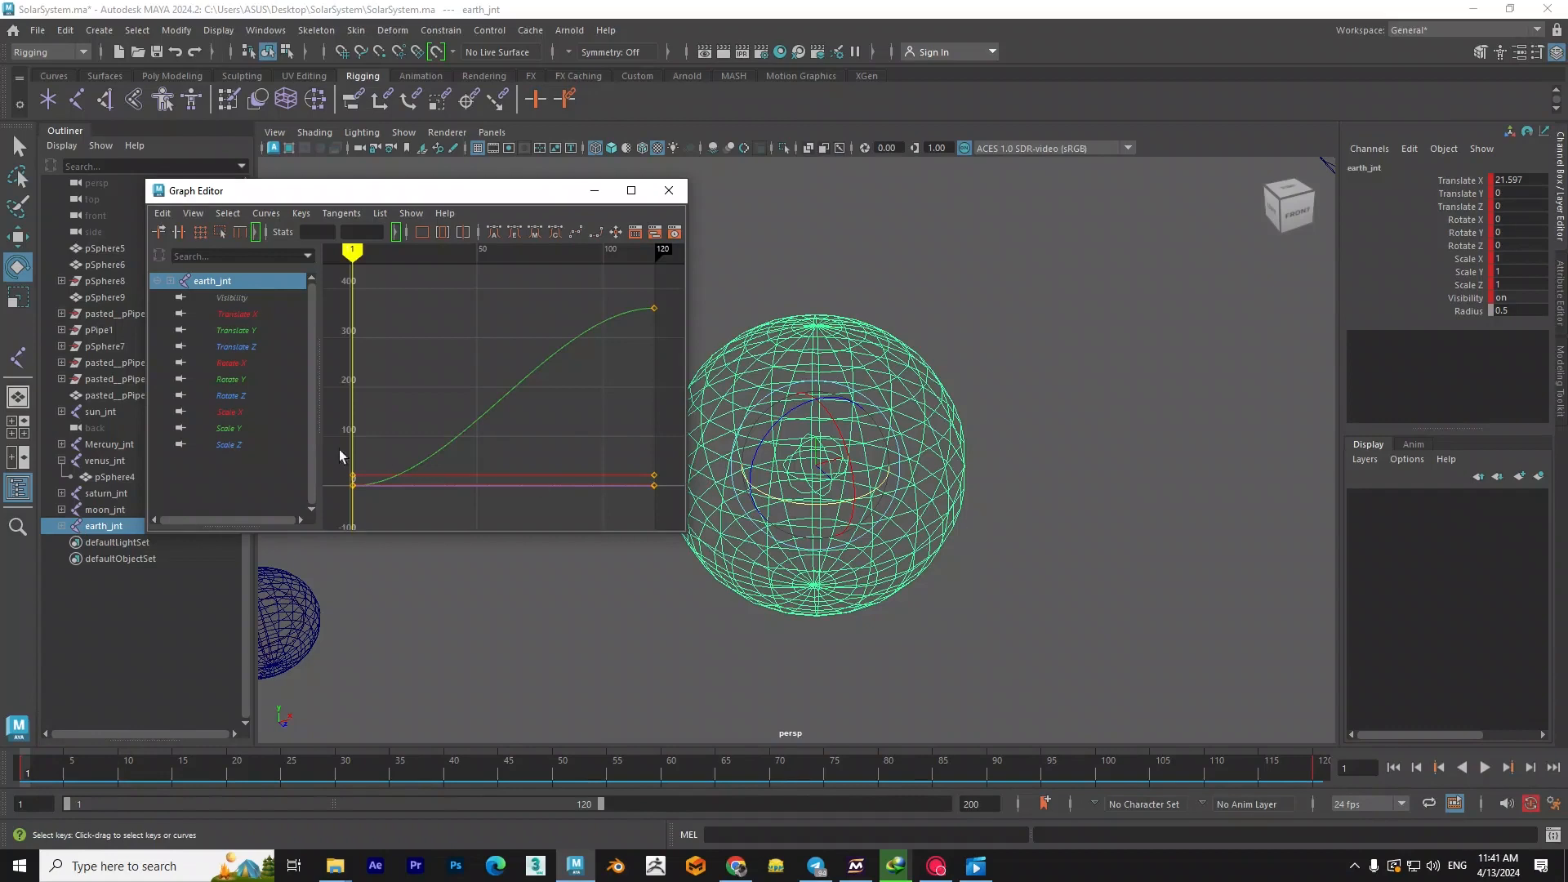
- Apply linear tangents to both keys of earth_jnt's Rotate Y curve and play back the animation
click(234, 381)
drag(650, 312, 378, 473)
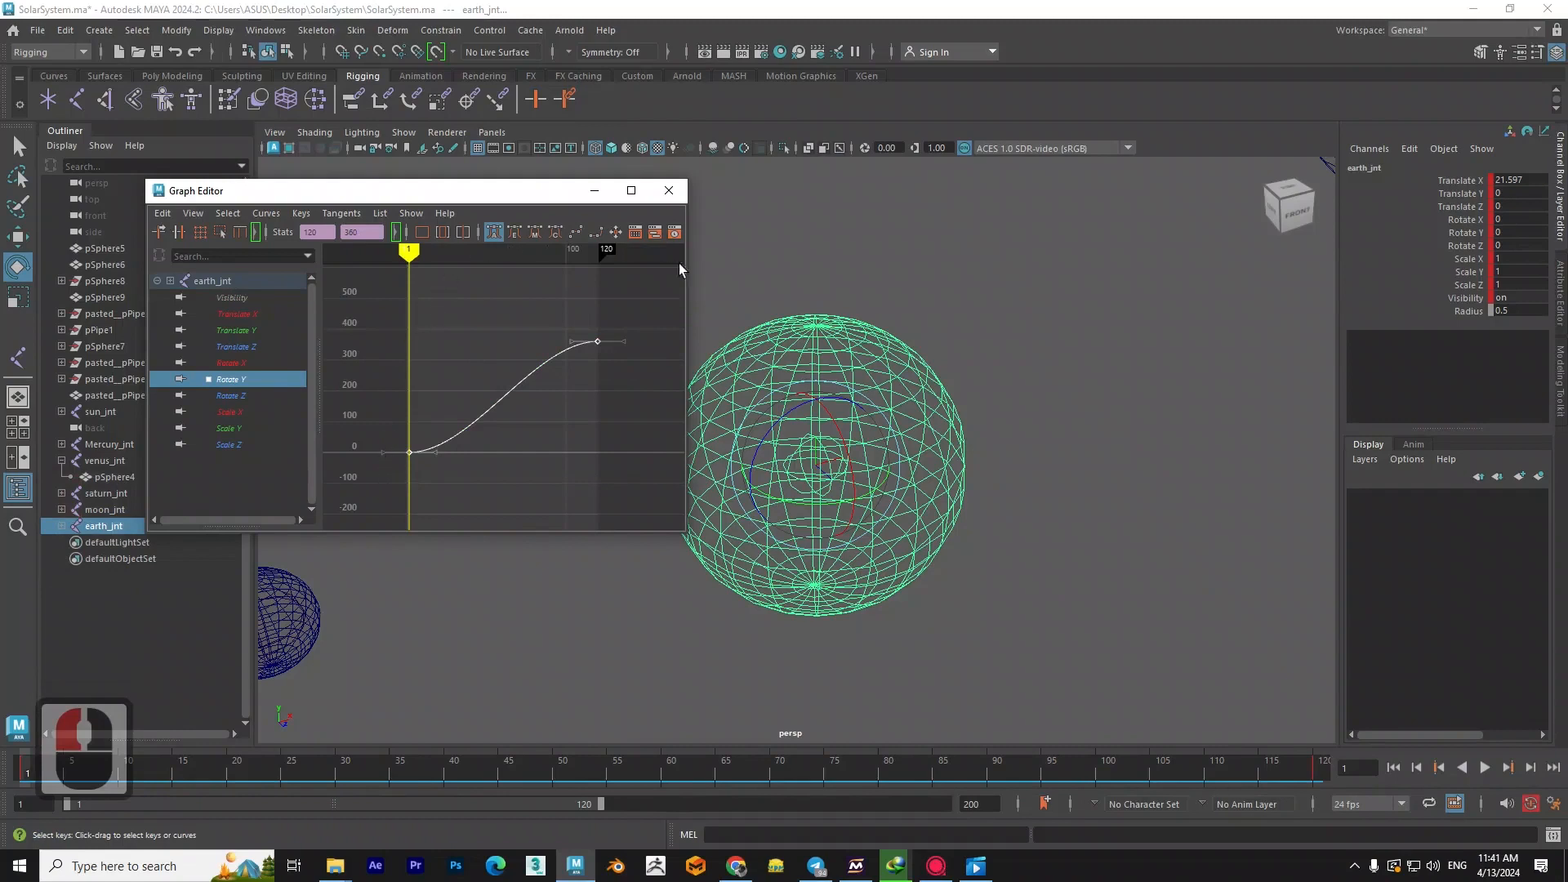
drag(688, 266, 918, 269)
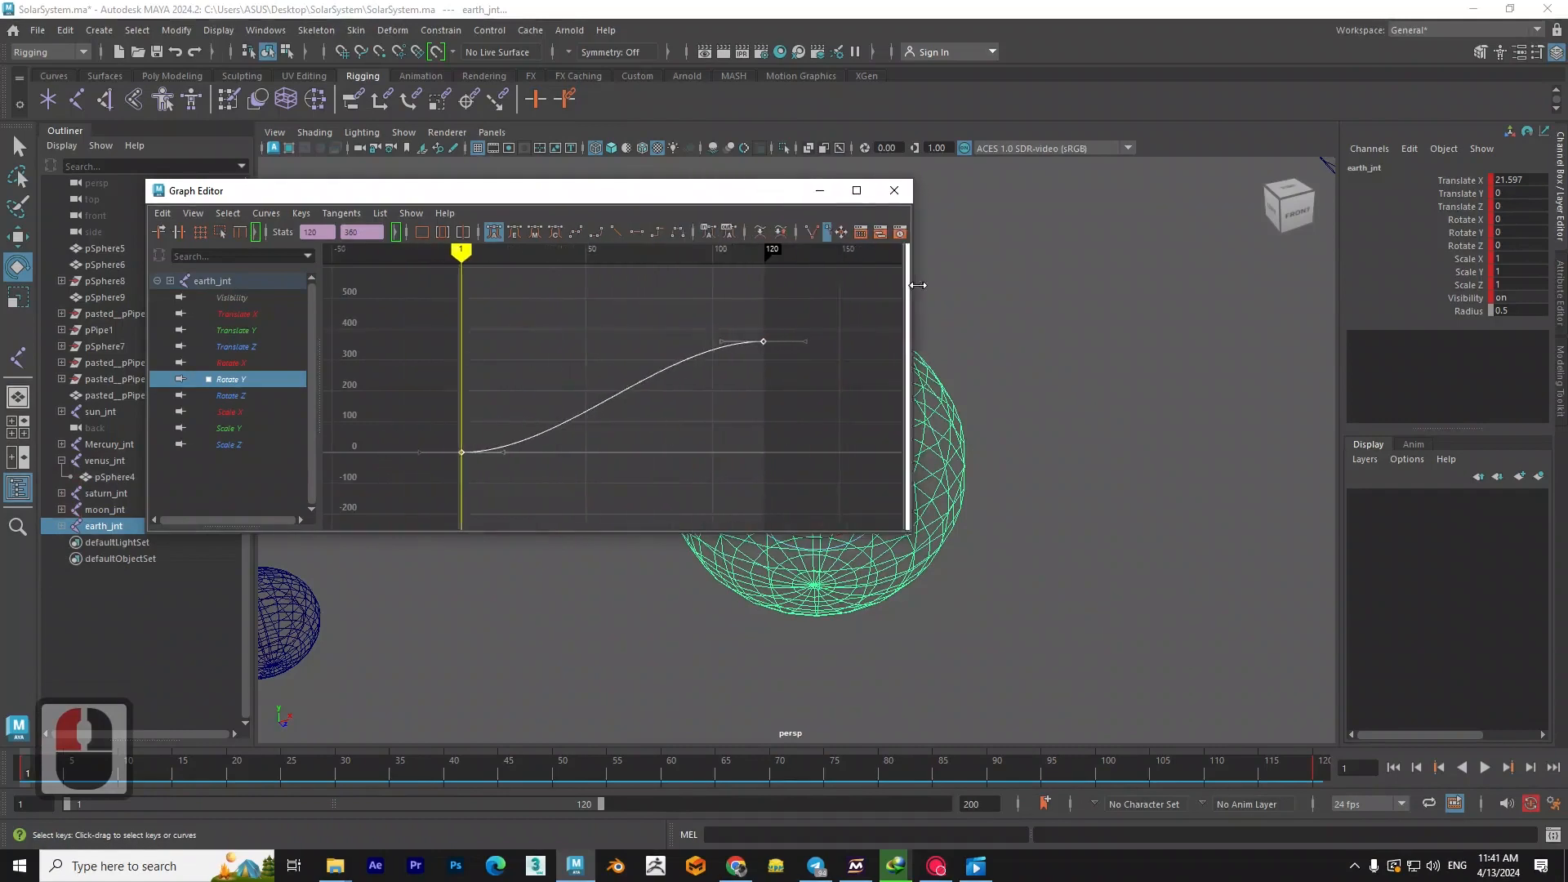
click(616, 234)
drag(730, 194, 645, 182)
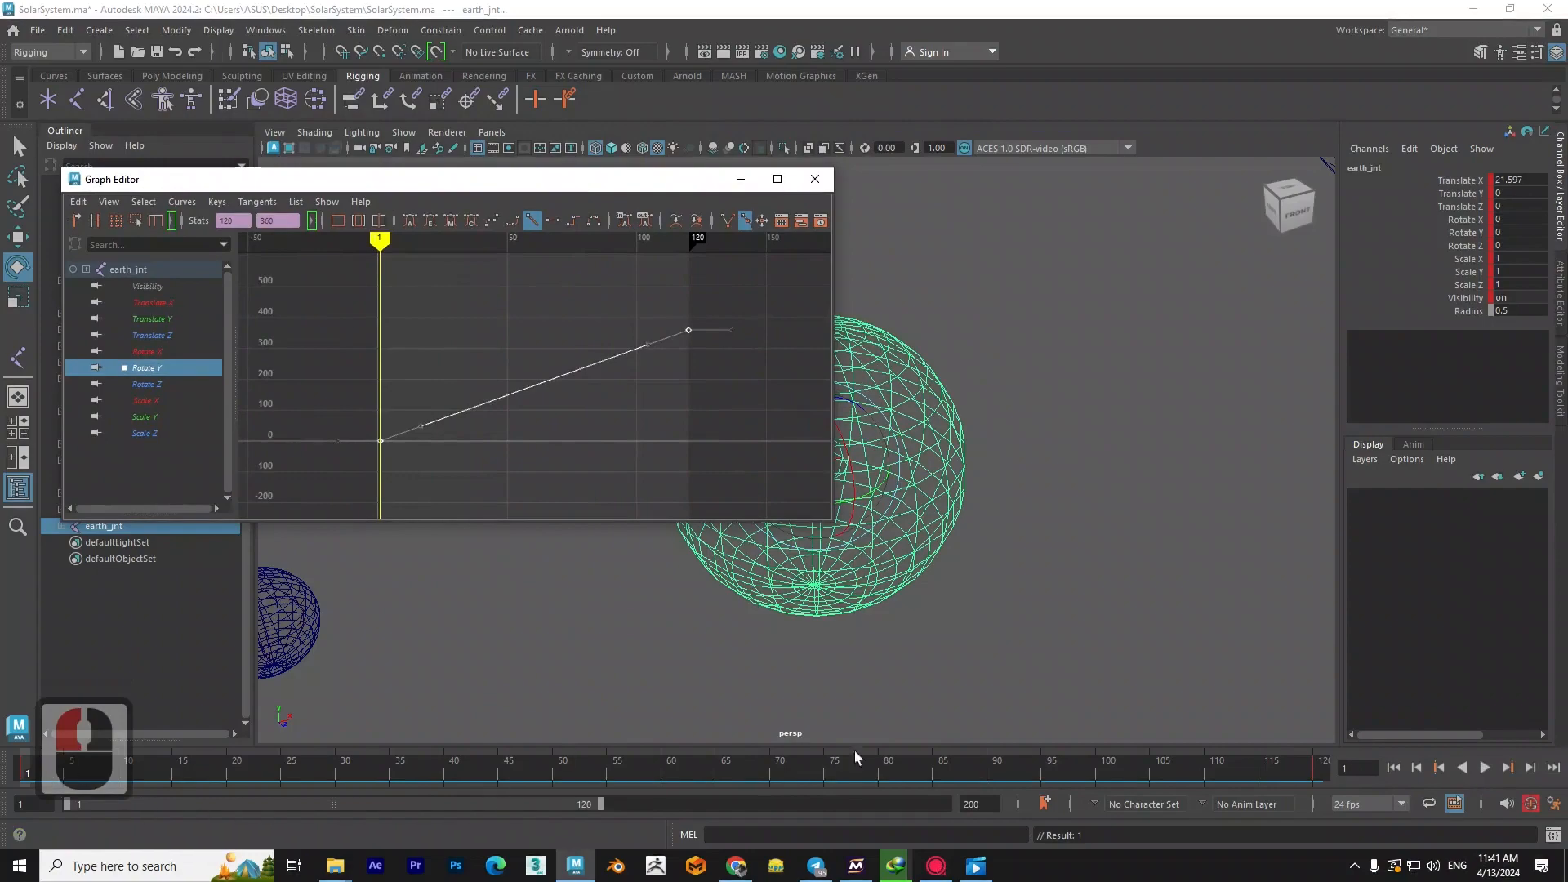
click(1487, 771)
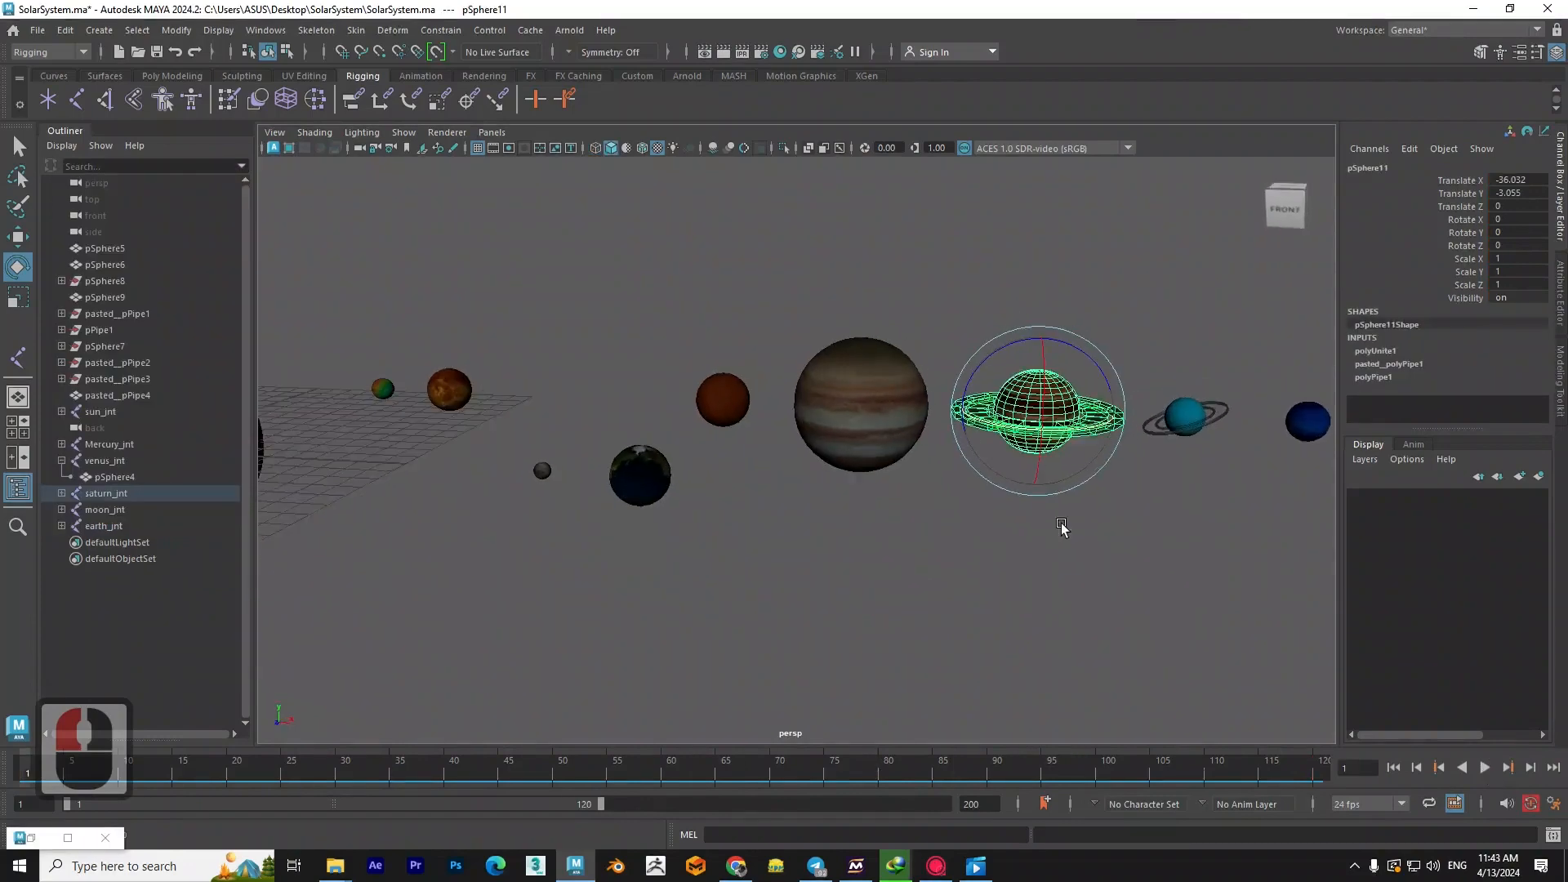
- Examine Saturn and its rings up close among the outer planets in perspective
alt+drag(1062, 527, 1075, 503)
alt+middle_drag(1075, 501, 934, 467)
alt+scroll(935, 466, up, 2)
scroll(939, 467, up, 2)
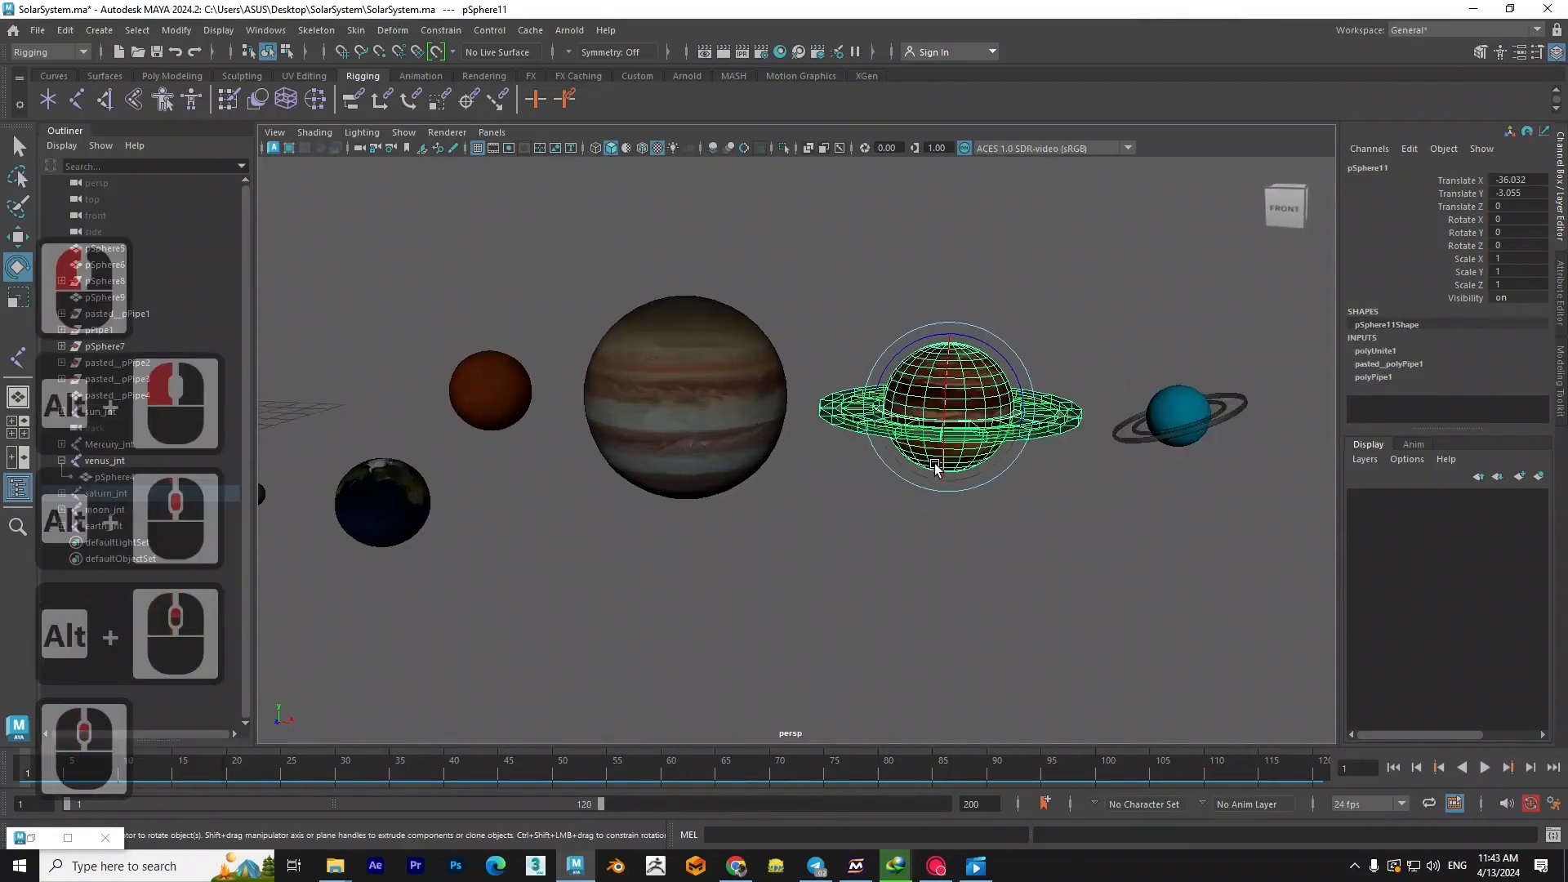
alt+middle_drag(1015, 503, 830, 567)
alt+drag(830, 567, 774, 574)
scroll(843, 490, up, 2)
alt+middle_drag(833, 518, 855, 519)
alt+drag(890, 582, 900, 540)
scroll(877, 383, up, 2)
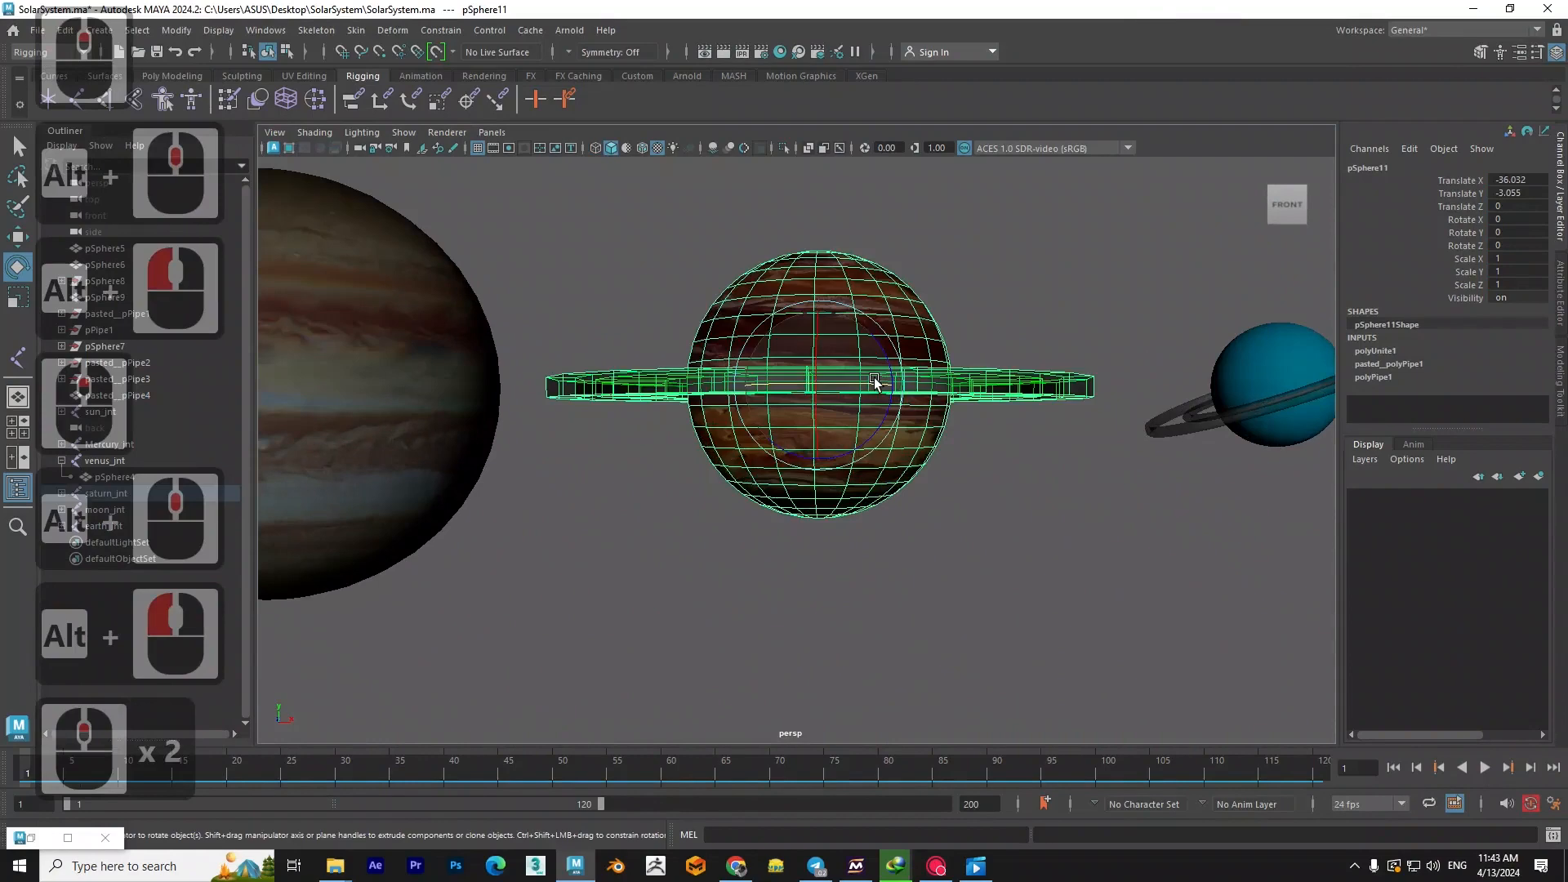
- Tilt Saturn and its rings around Z in the front view, setting Rotate Z to 7
alt+middle_drag(878, 378, 868, 424)
key(space)
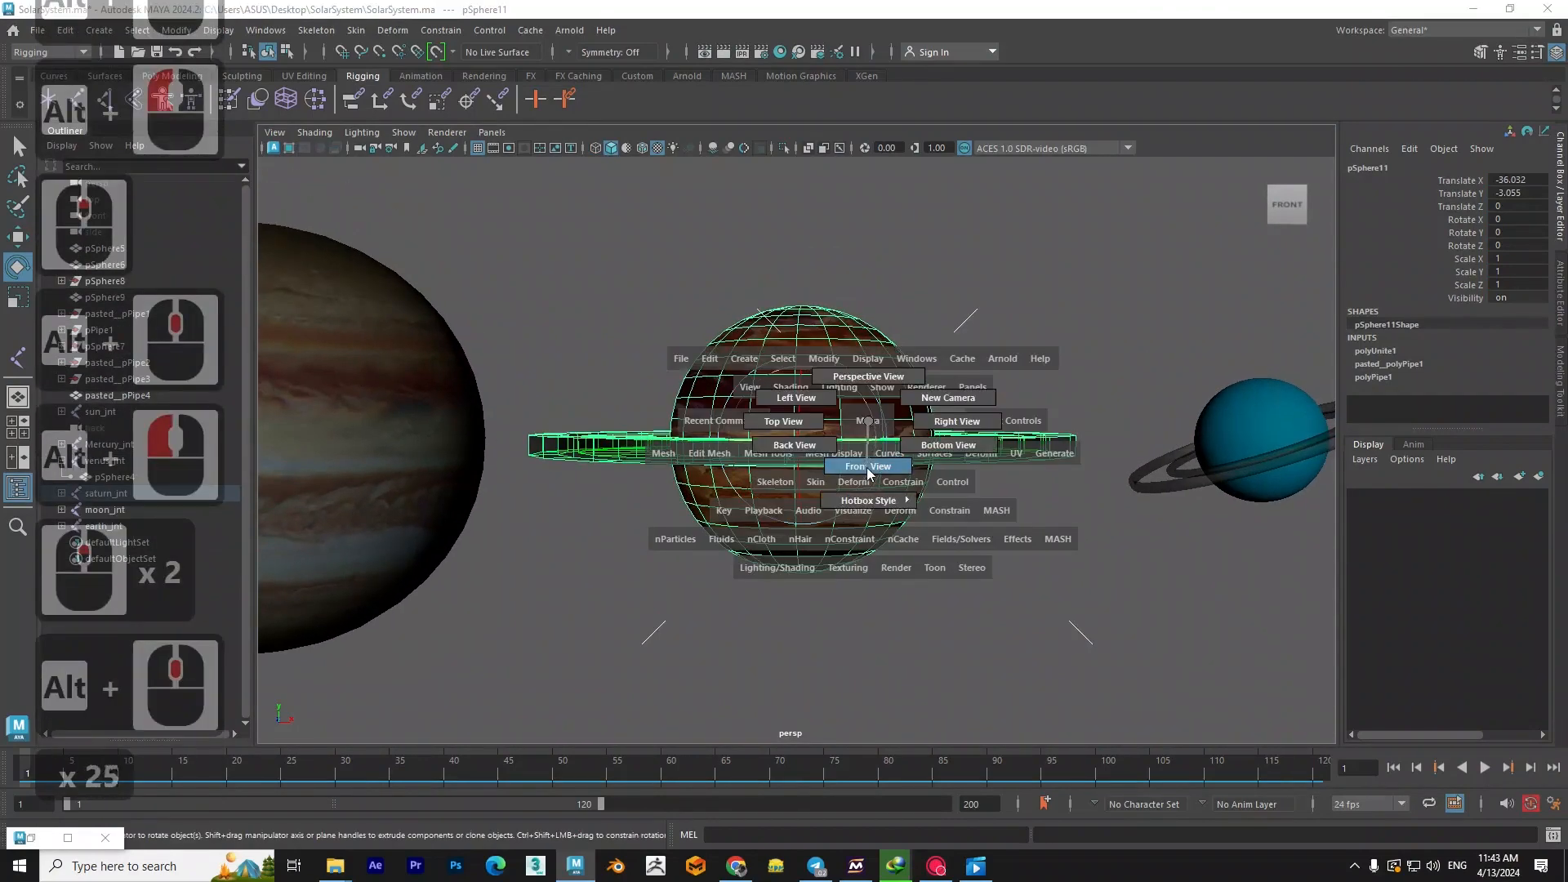
click(866, 467)
scroll(984, 423, up, 2)
scroll(1017, 448, down, 7)
alt+middle_drag(1017, 448, 745, 470)
scroll(1011, 383, up, 7)
alt+middle_drag(963, 390, 819, 492)
scroll(837, 480, down, 3)
drag(864, 424, 860, 412)
double_click(1511, 244)
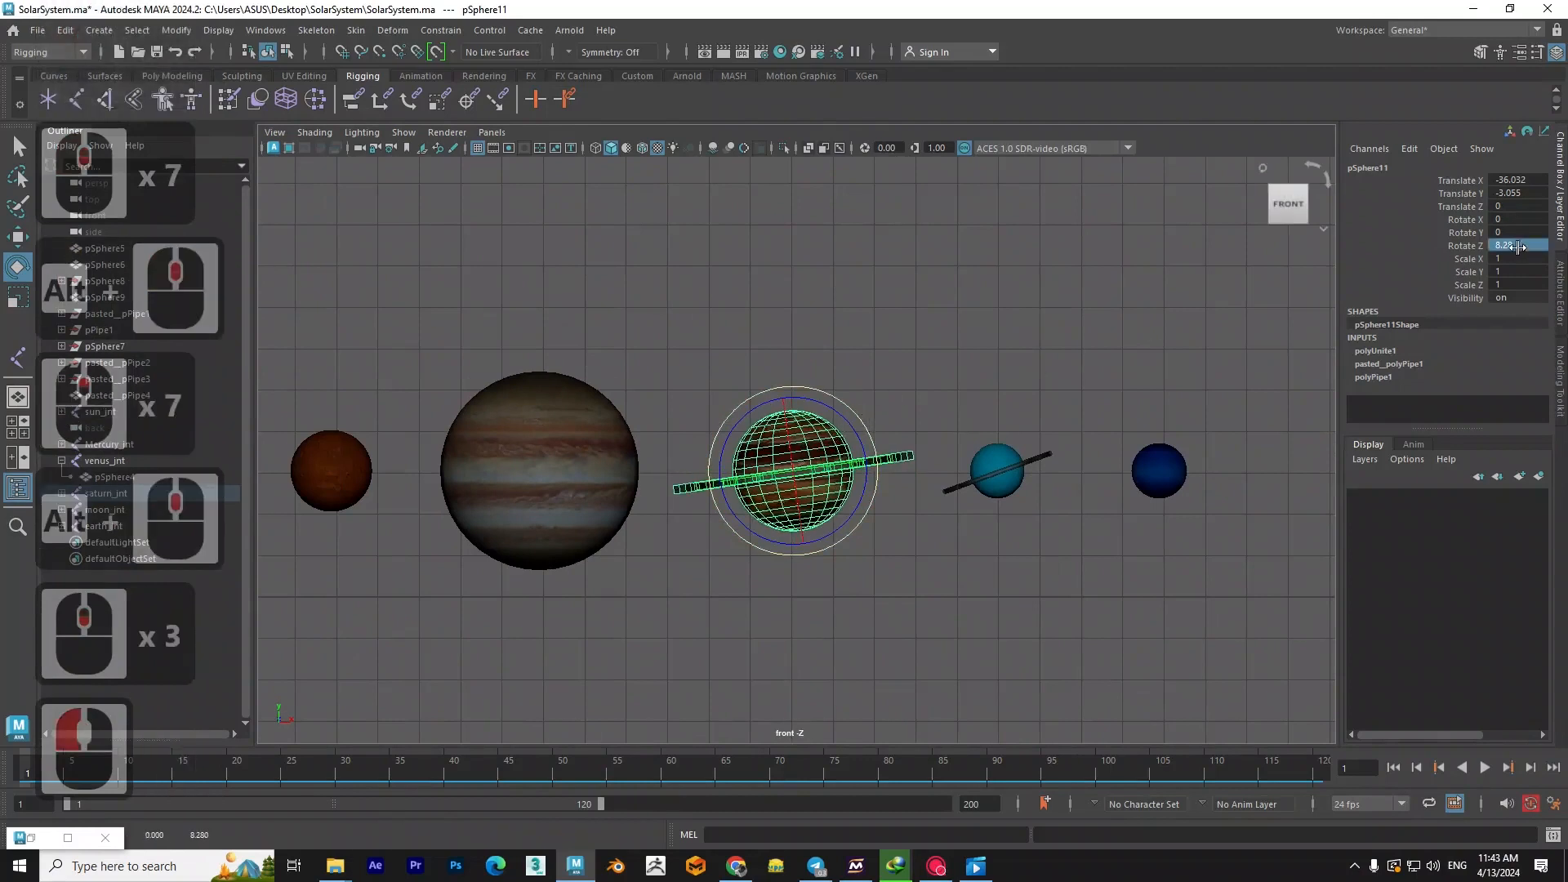
text(7)
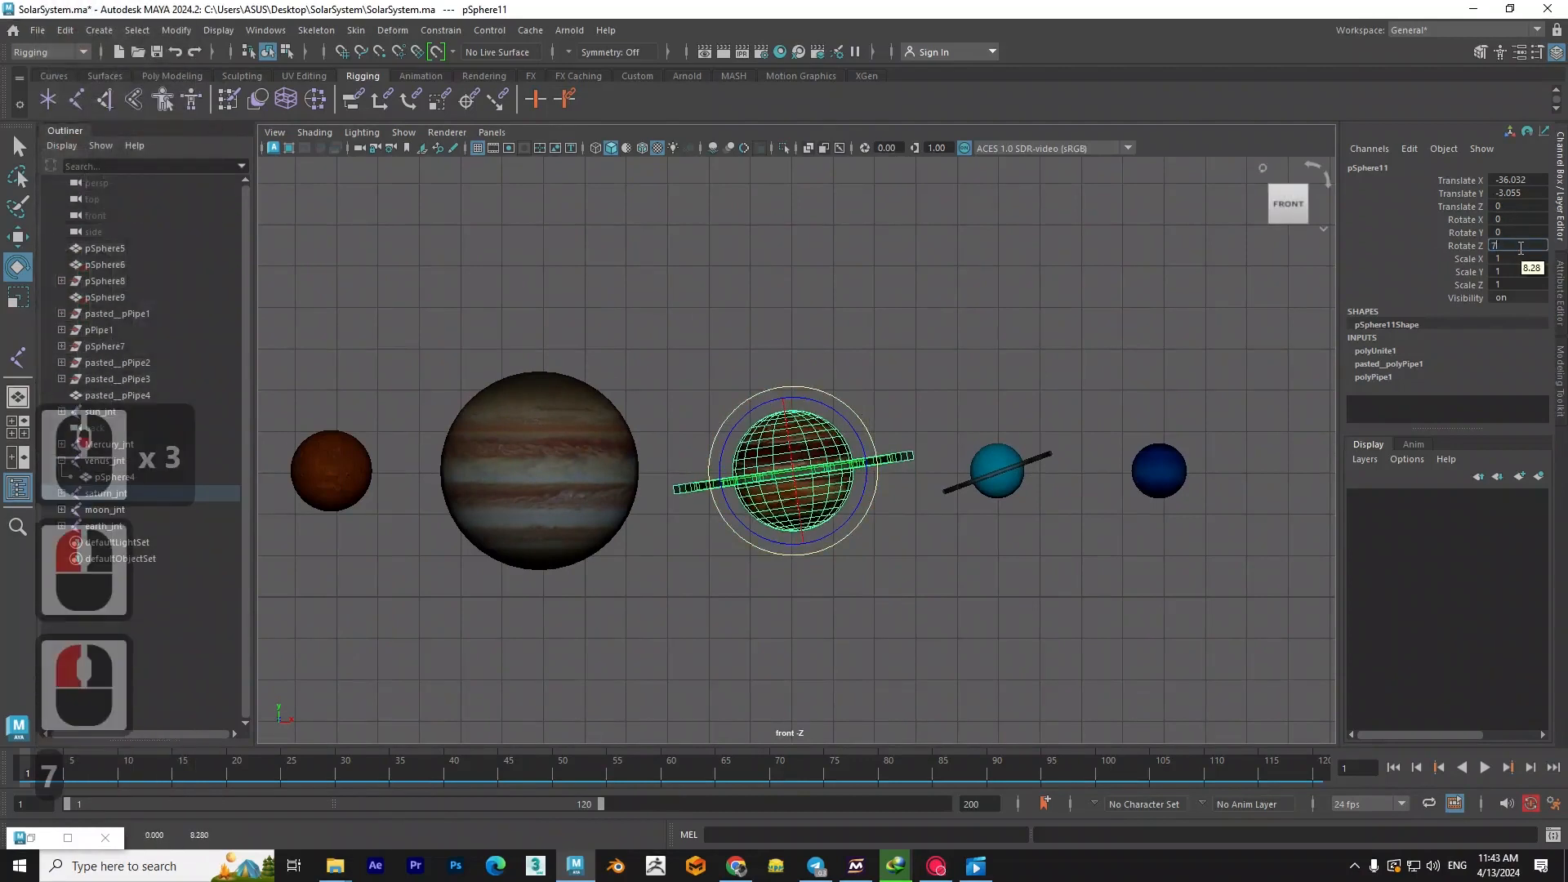
key(Return)
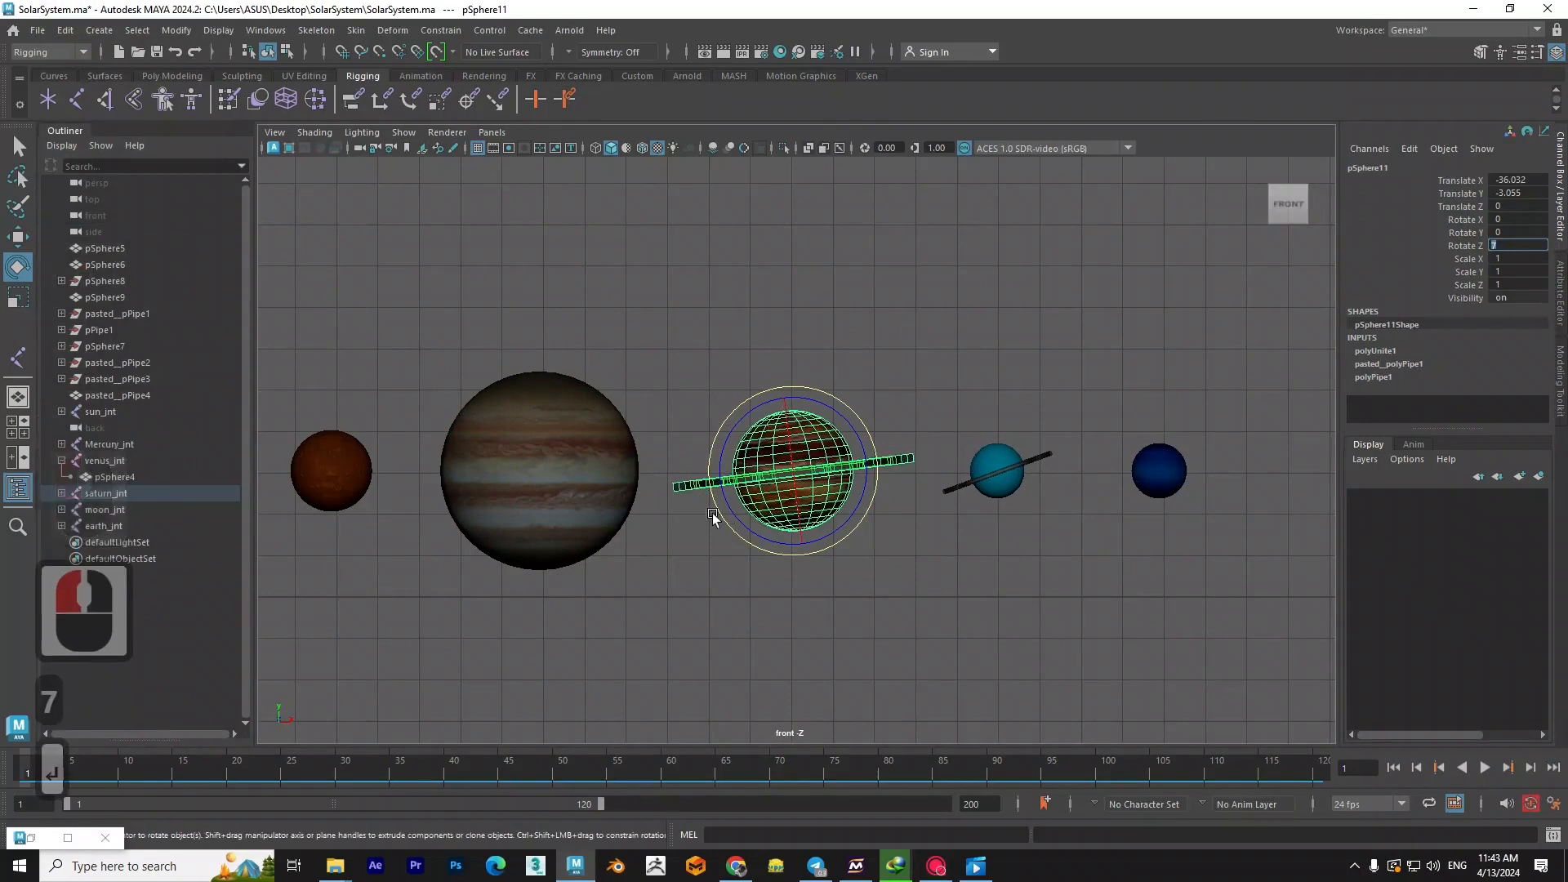
key(Return)
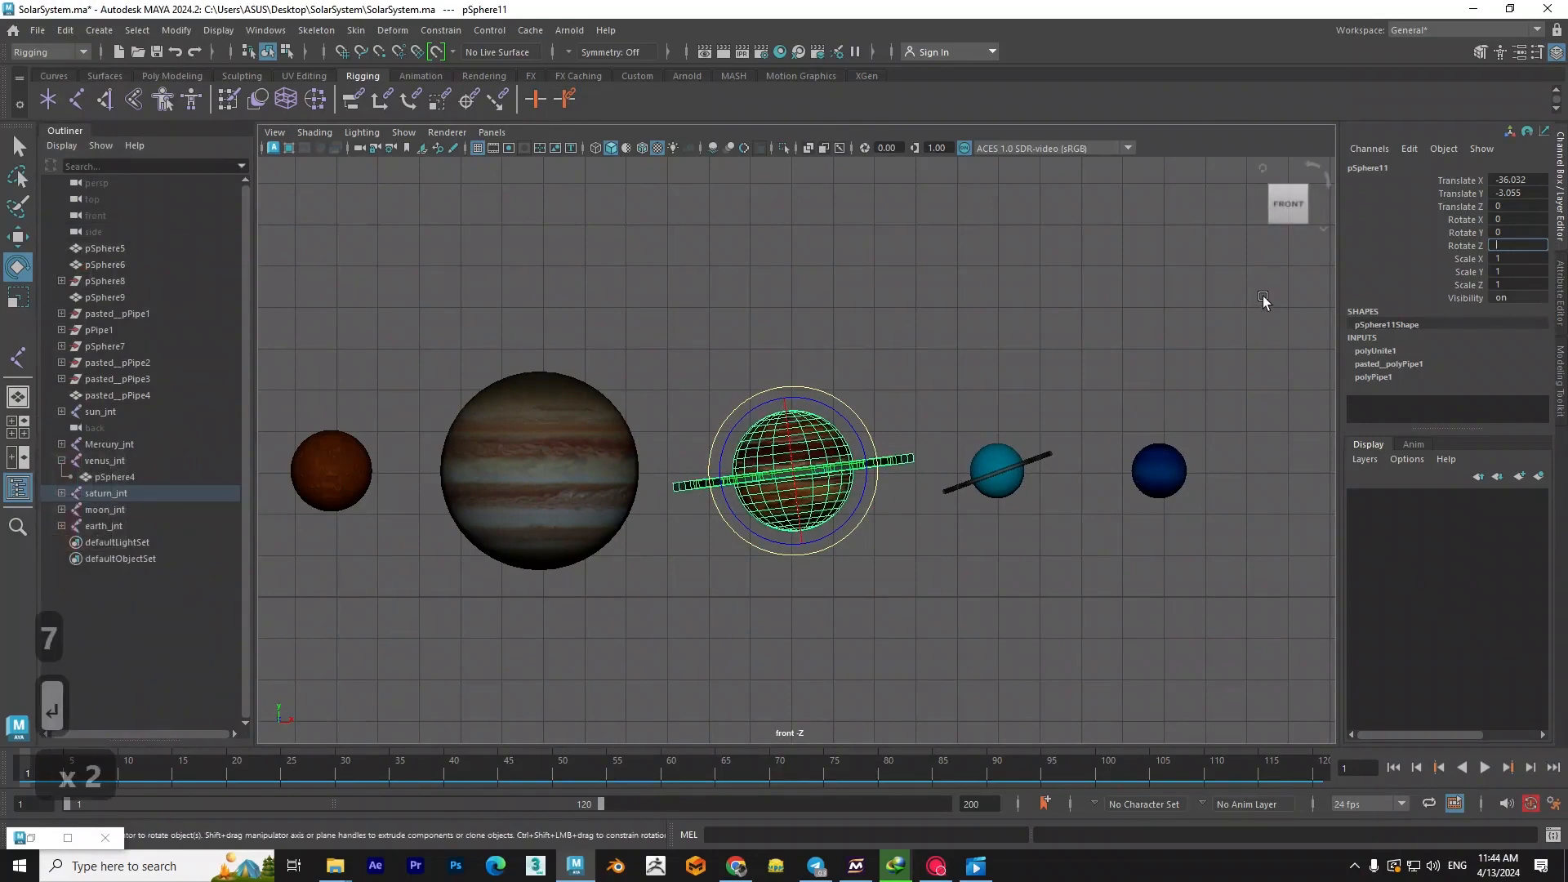
key(BackSpace)
text(7)
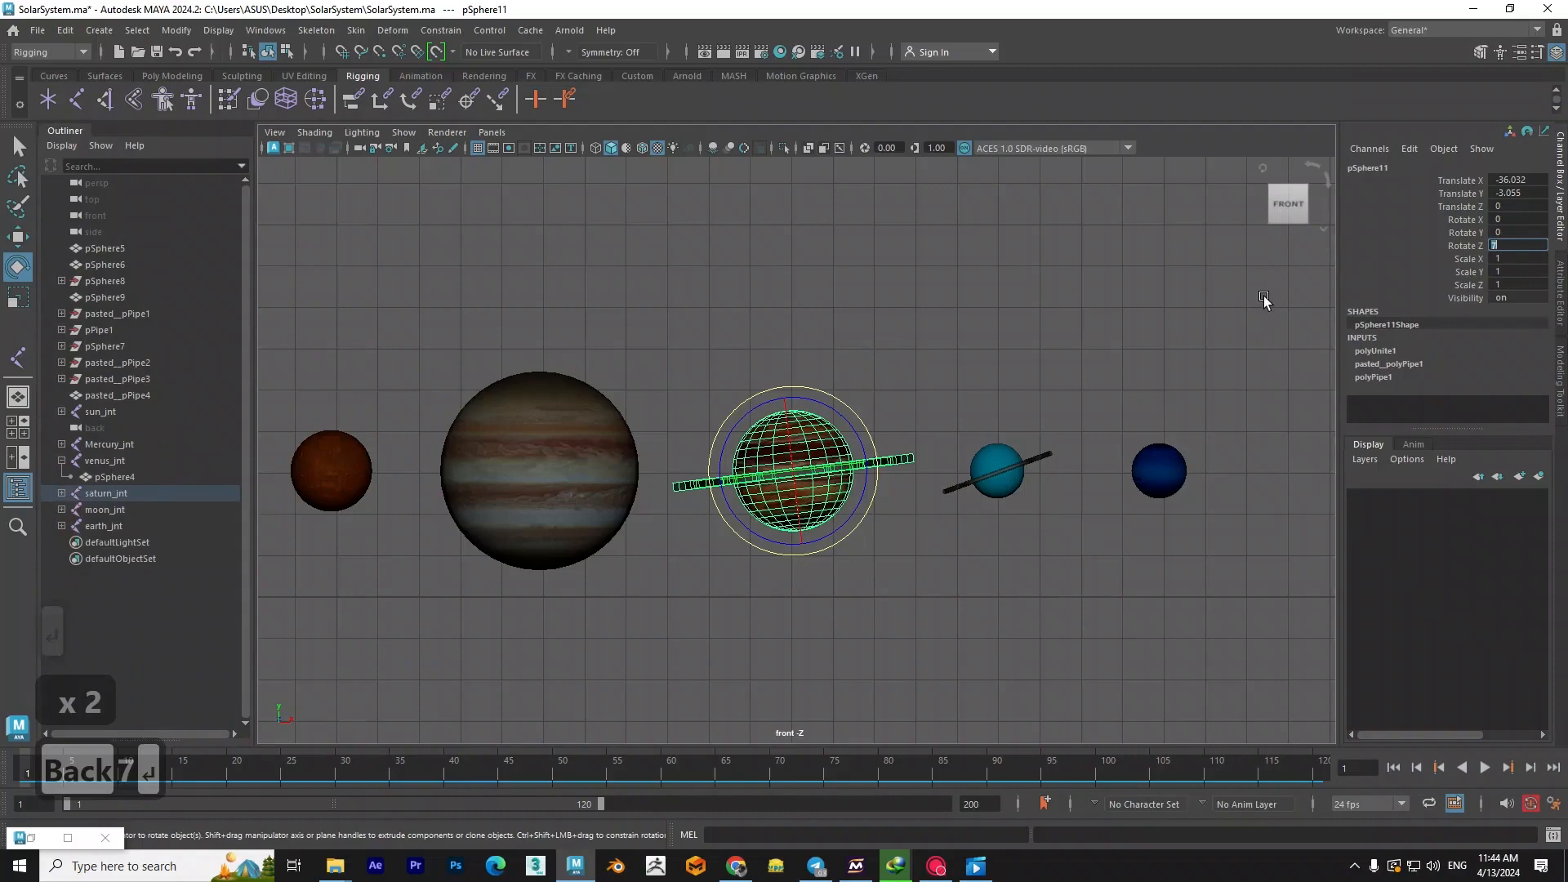
key(Return)
- Return to the perspective view and examine the tilted Saturn and its rings beside the neighbouring planets, selecting Saturn again
click(1270, 296)
key(space)
drag(929, 384, 939, 337)
scroll(889, 415, down, 5)
scroll(888, 415, down, 3)
alt+drag(888, 415, 861, 536)
scroll(747, 513, up, 3)
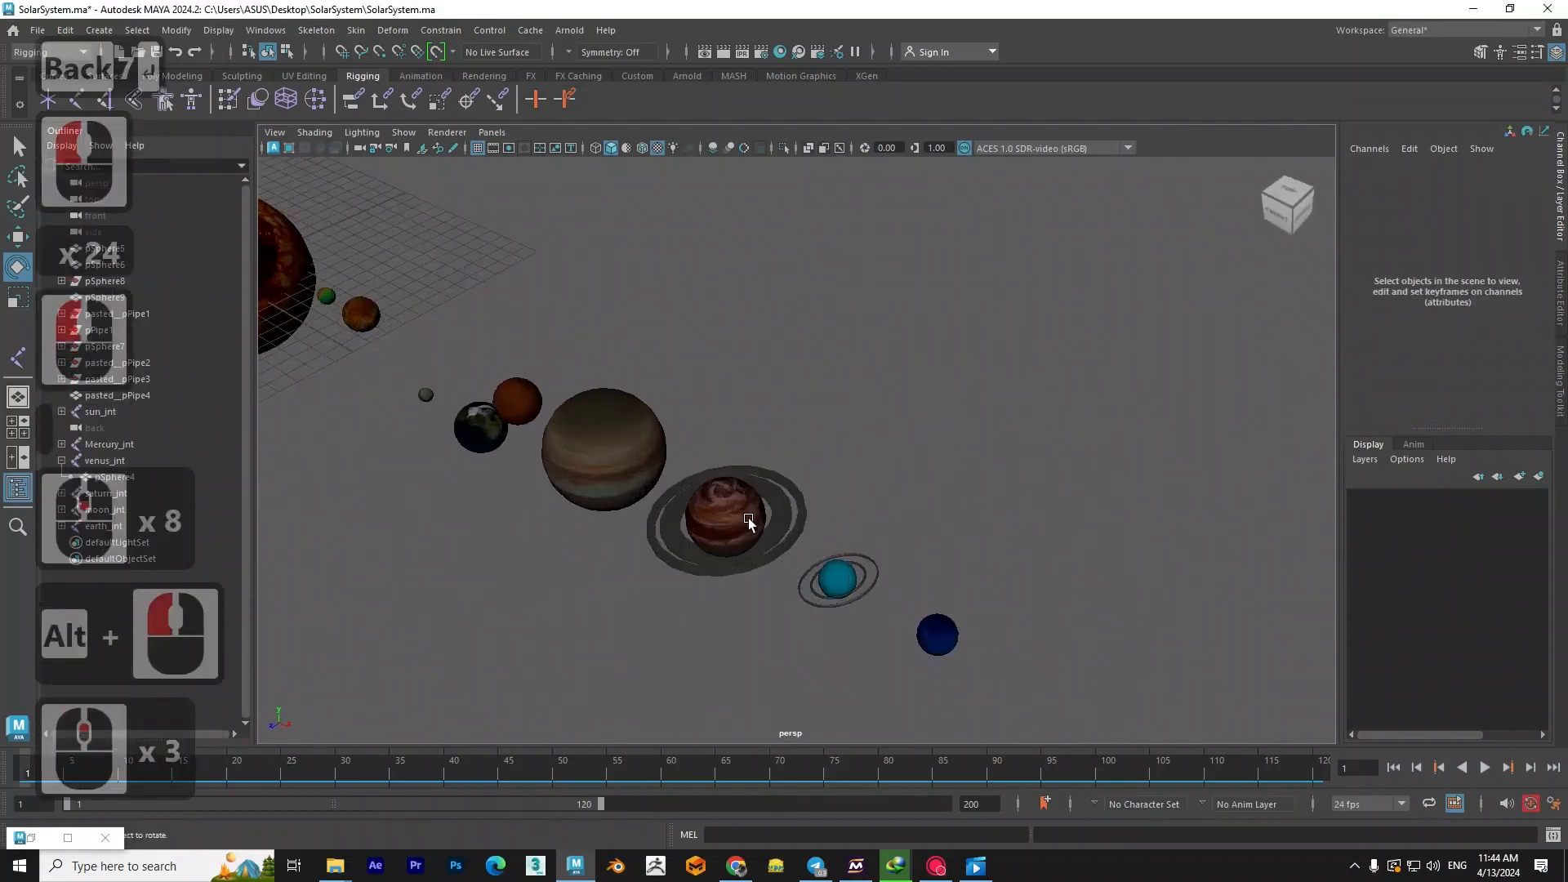
alt+middle_drag(746, 513, 885, 493)
alt+drag(885, 494, 892, 411)
click(892, 415)
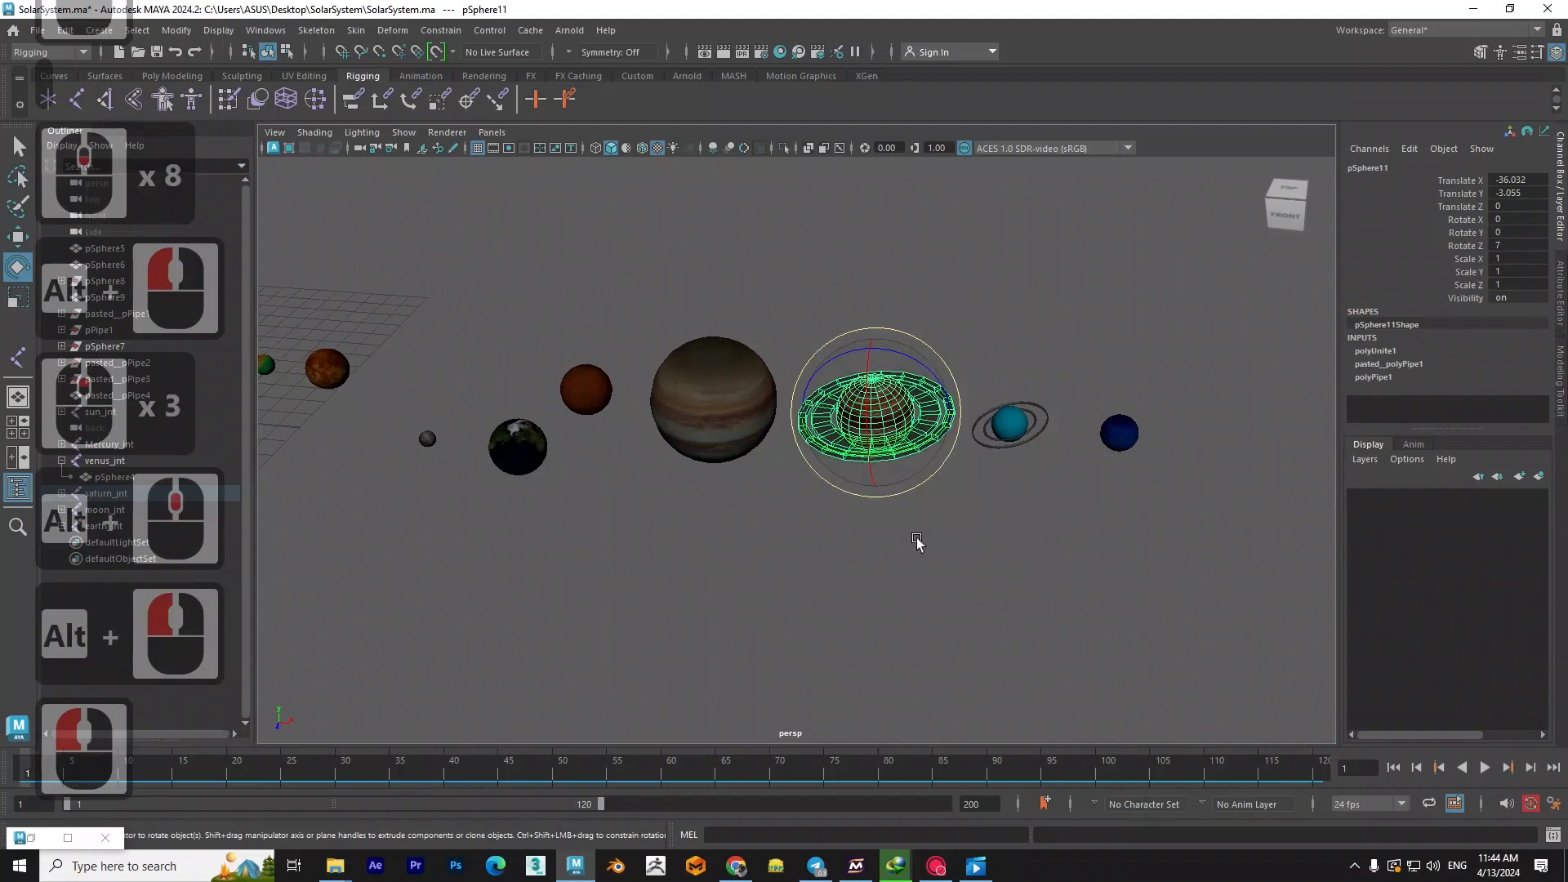
alt+middle_drag(944, 525, 945, 580)
alt+drag(945, 581, 924, 525)
scroll(924, 525, up, 3)
alt+middle_drag(924, 525, 917, 574)
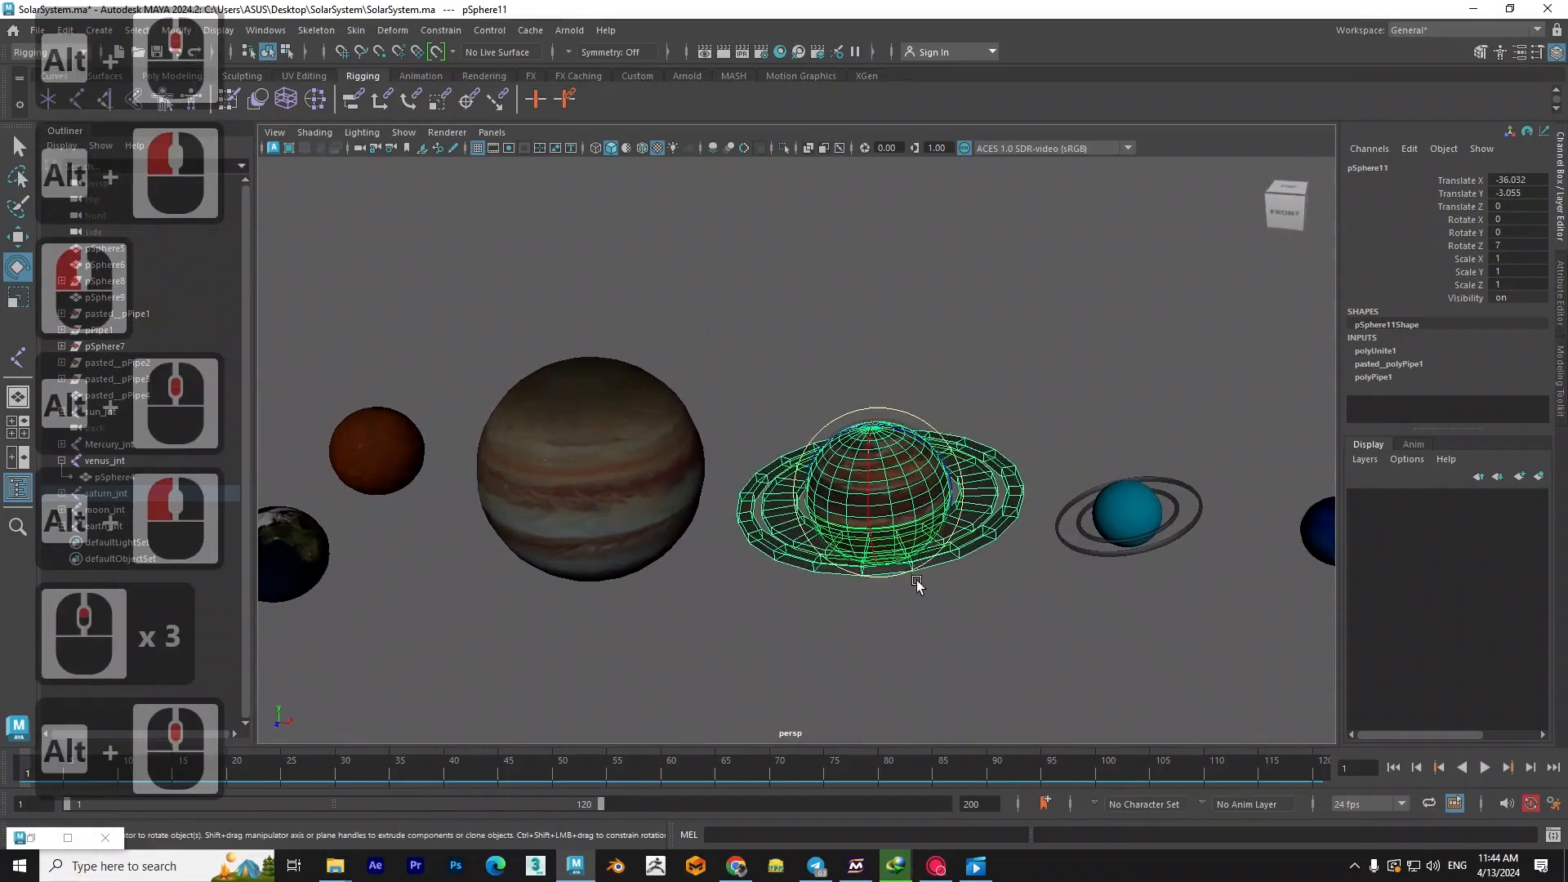
- Keyframe the transforms of Saturn and its rings at frame 1 and undo the latest changes, returning to frame 120
alt+drag(918, 574, 915, 562)
key(alt+v)
key(alt+v)
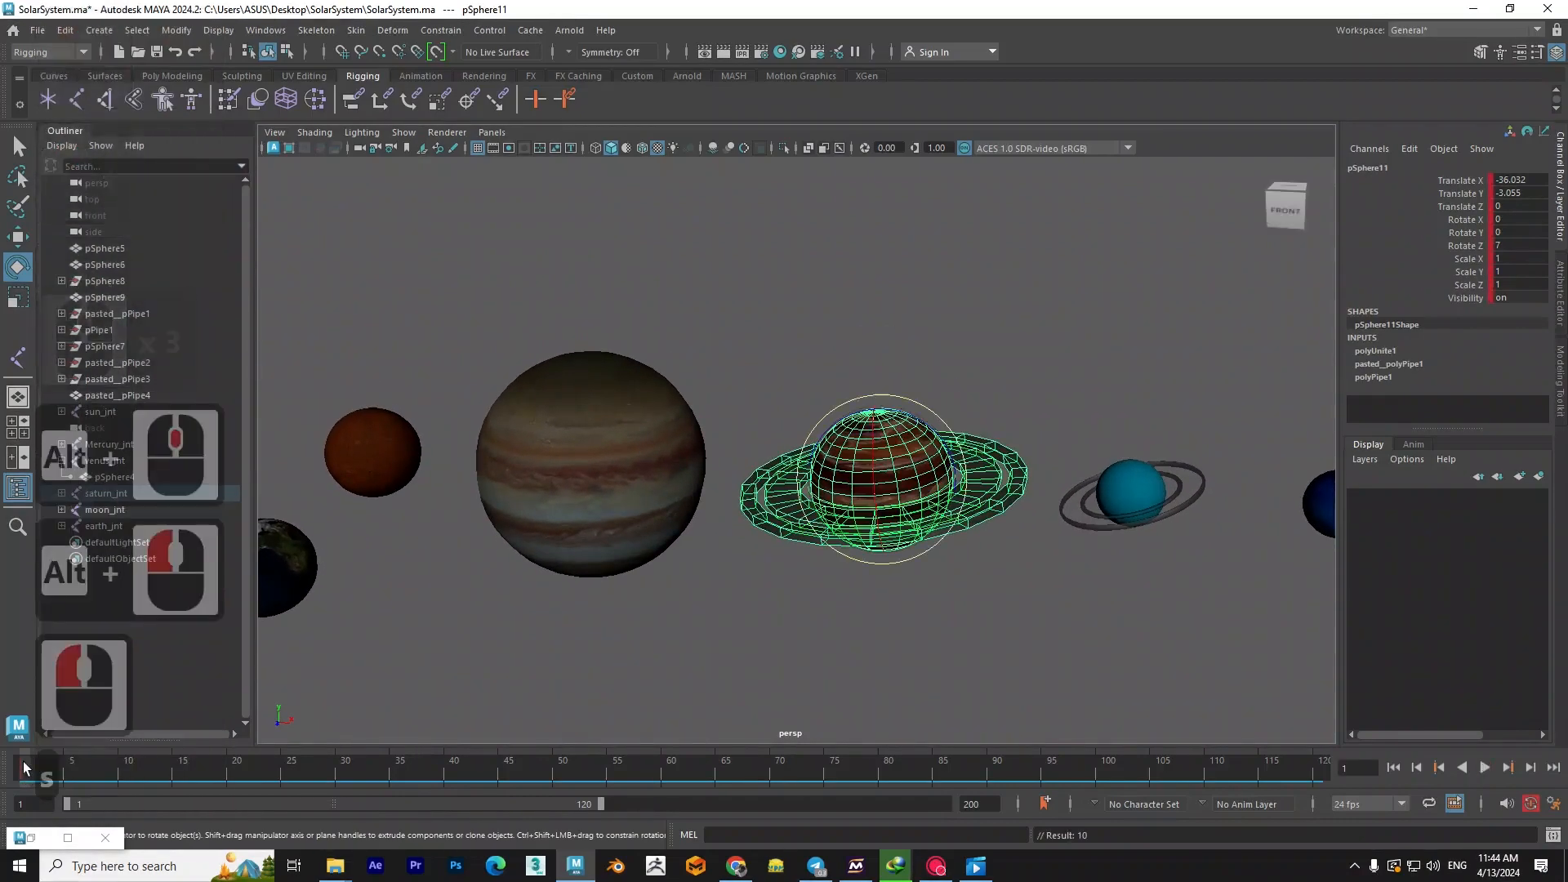
key(ctrl+z)
key(ctrl+z)
key(ctrl+z)
key(ctrl+z)
key(ctrl+z)
key(ctrl+z)
key(ctrl+z)
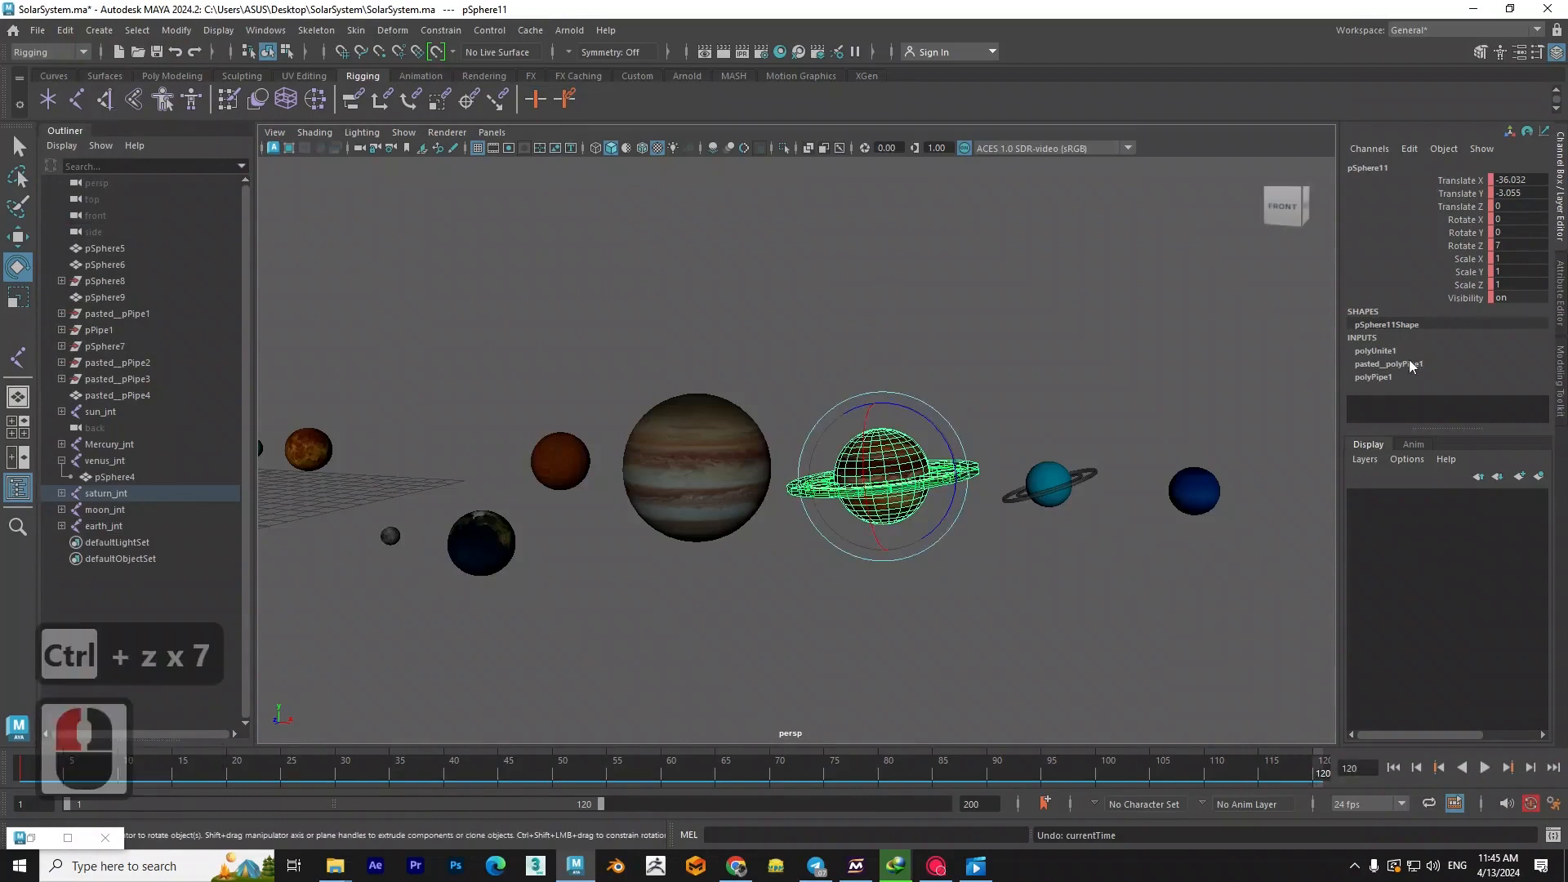
- Set Rotate Y of Saturn and its rings to 720 at frame 120, deselect them and play back the animation
drag(876, 487, 951, 488)
double_click(1533, 233)
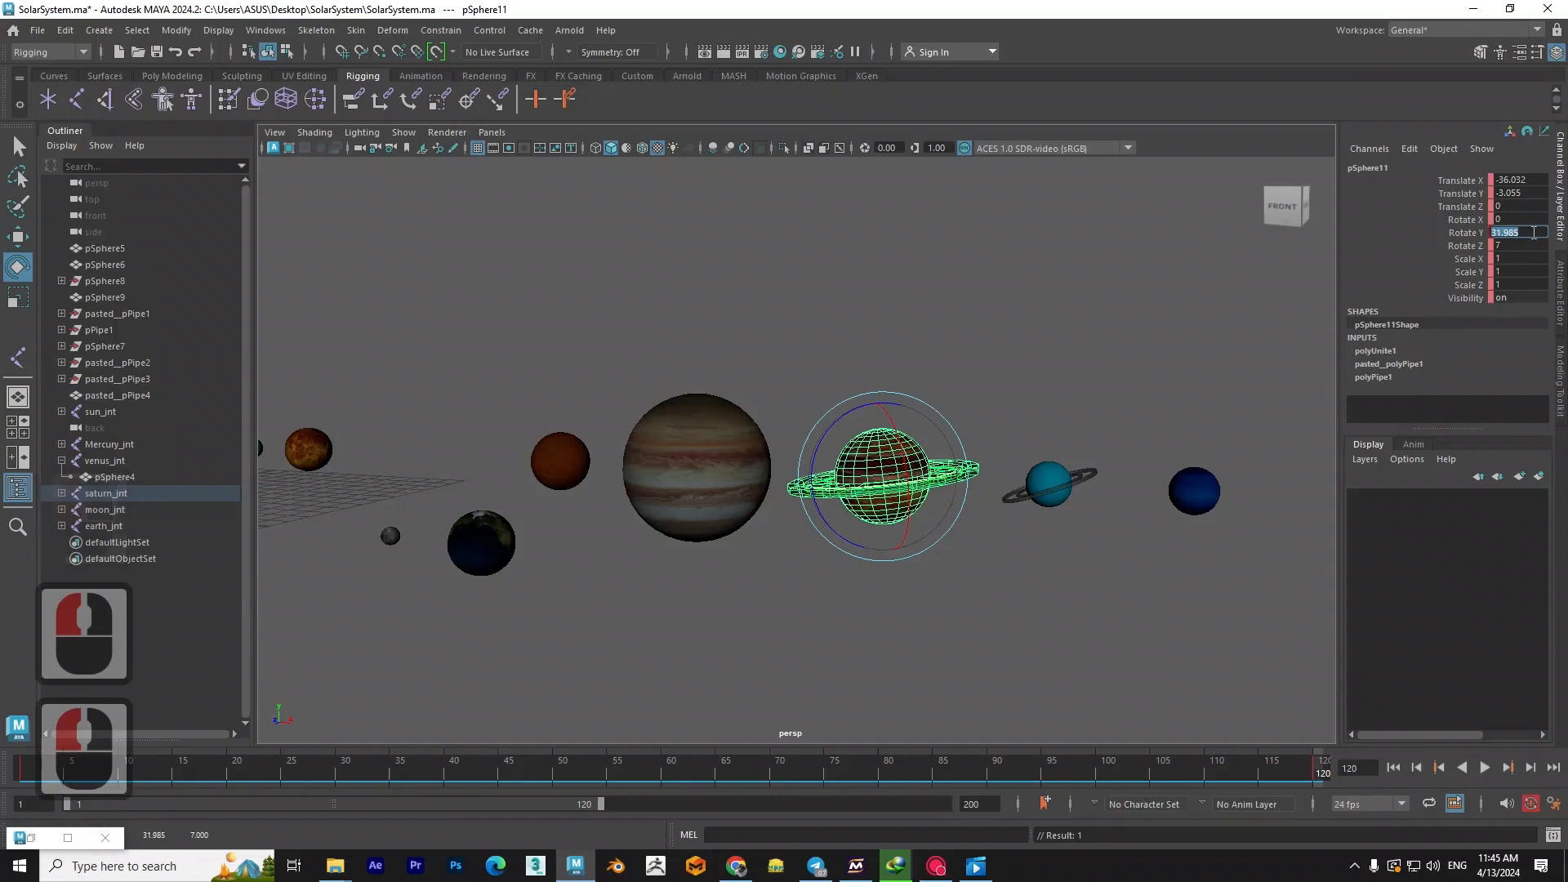
text(720)
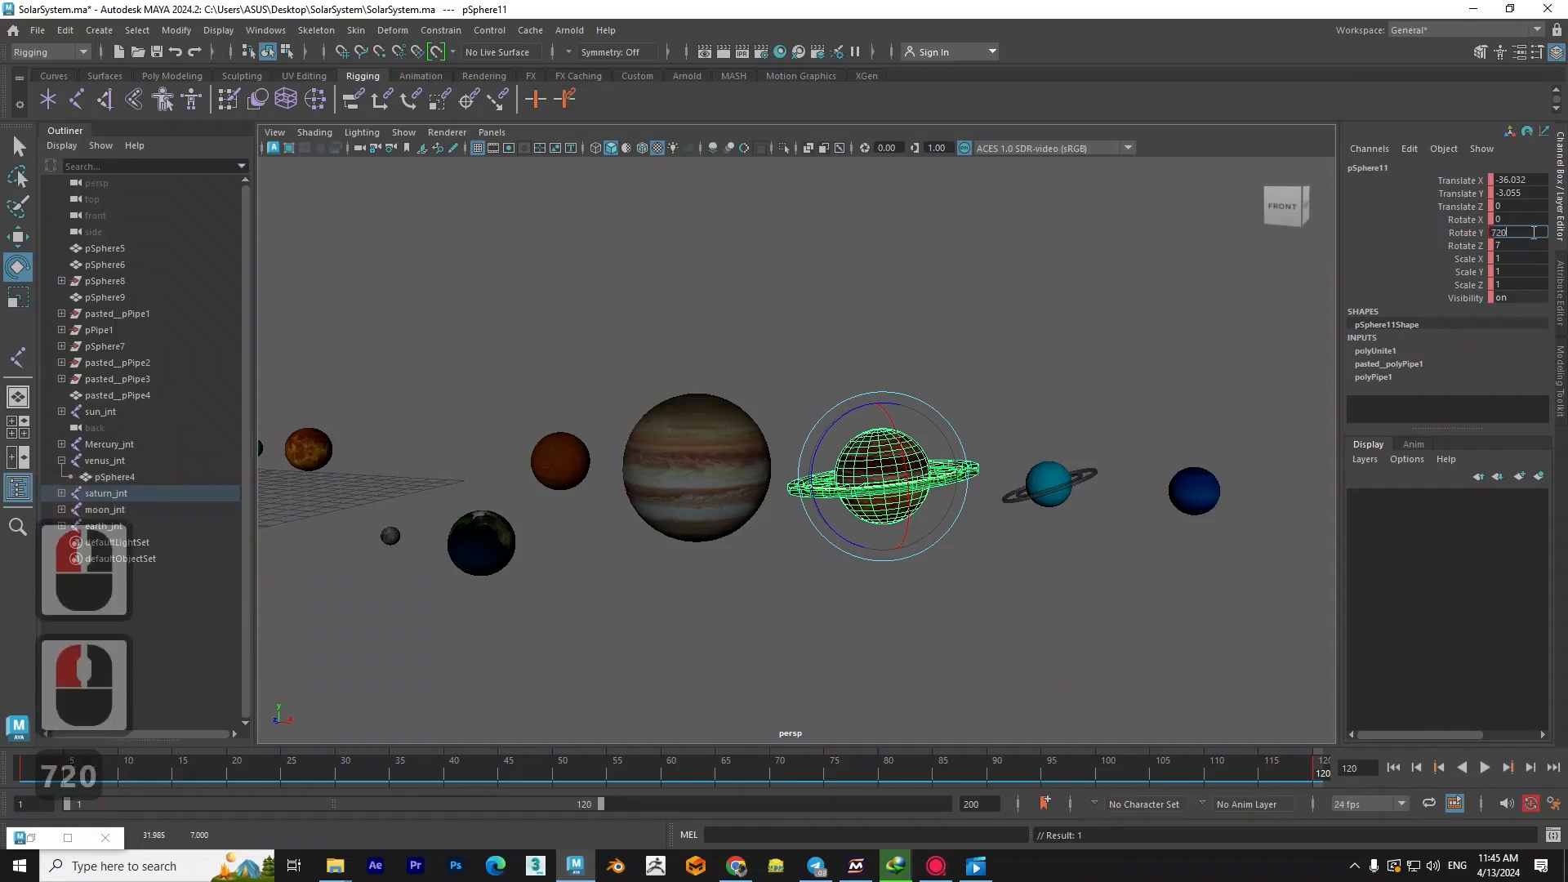
key(Return)
click(1256, 640)
click(1484, 768)
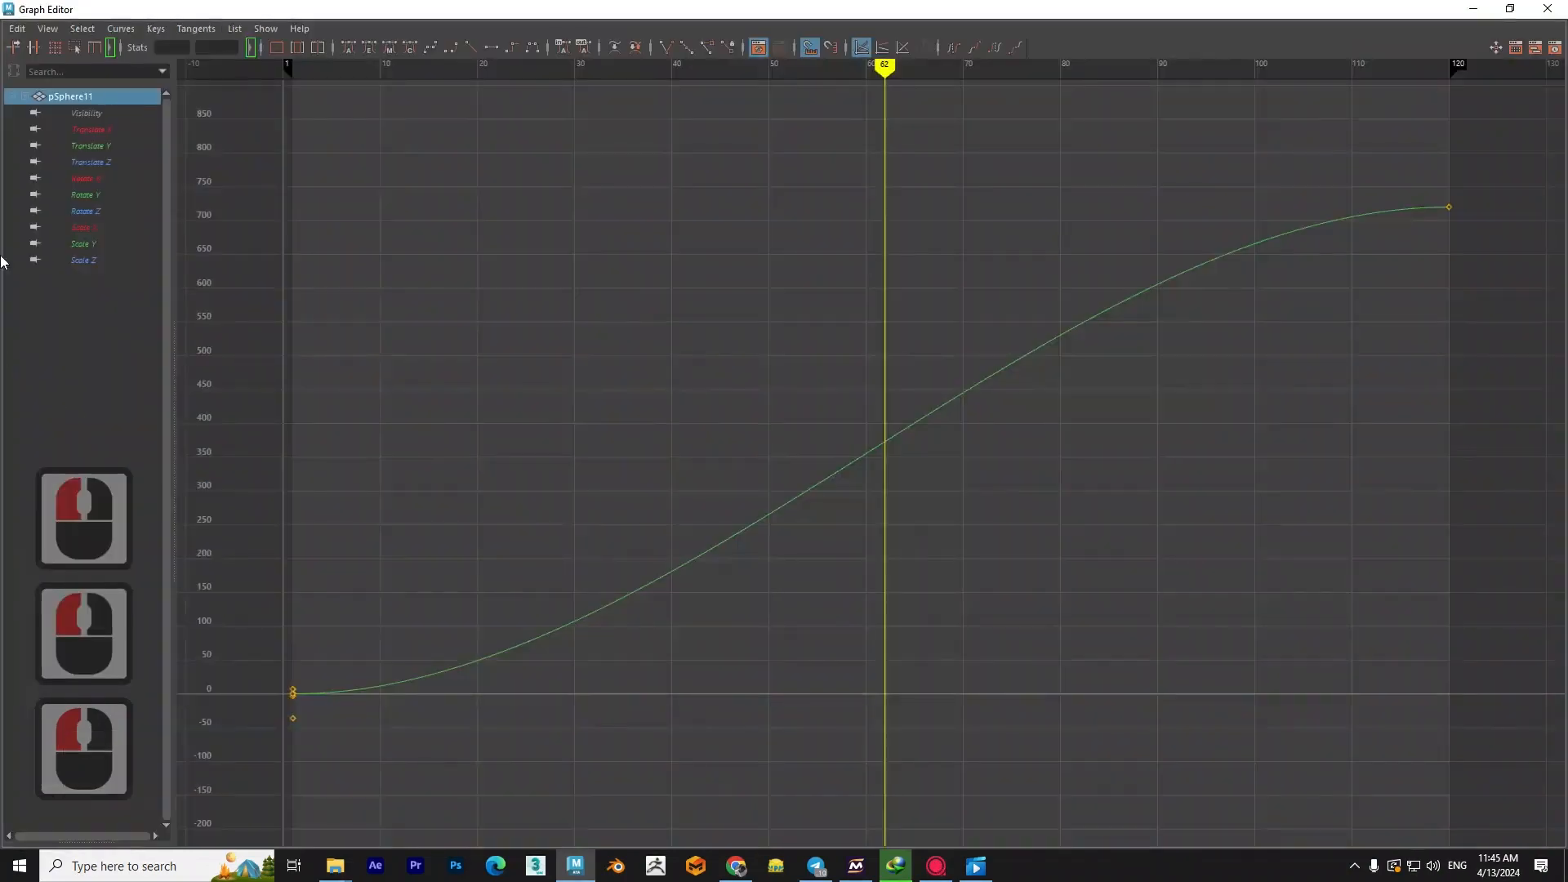
- Apply linear tangents to the keys of pSphere11's Rotate Y curve in the Graph Editor and play back the spin
drag(1491, 174, 267, 750)
click(470, 46)
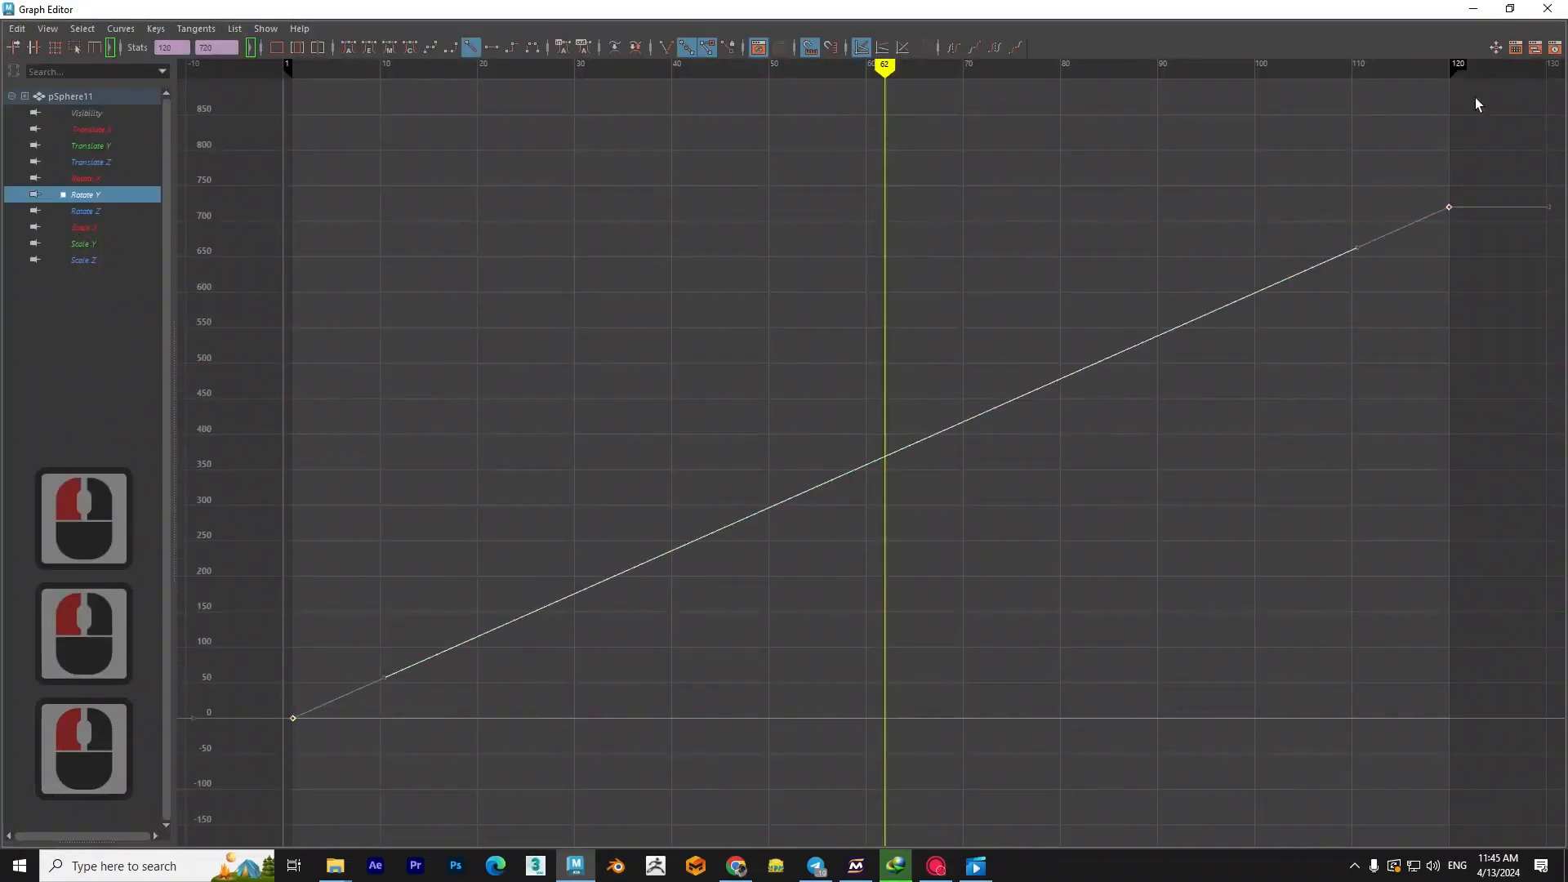
click(1510, 9)
click(747, 182)
click(1241, 663)
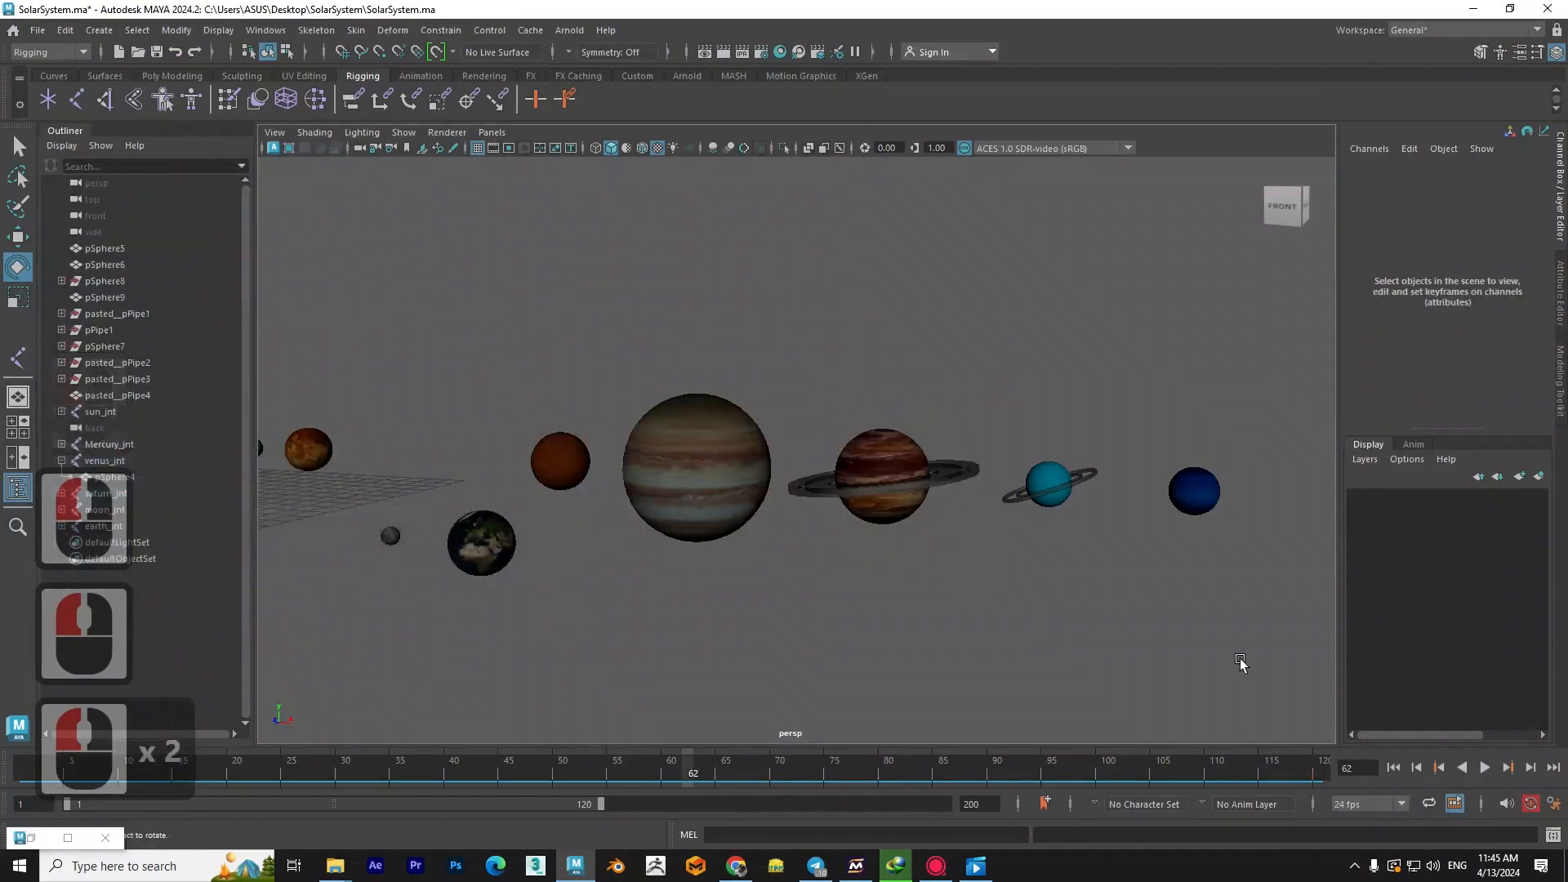
click(1485, 769)
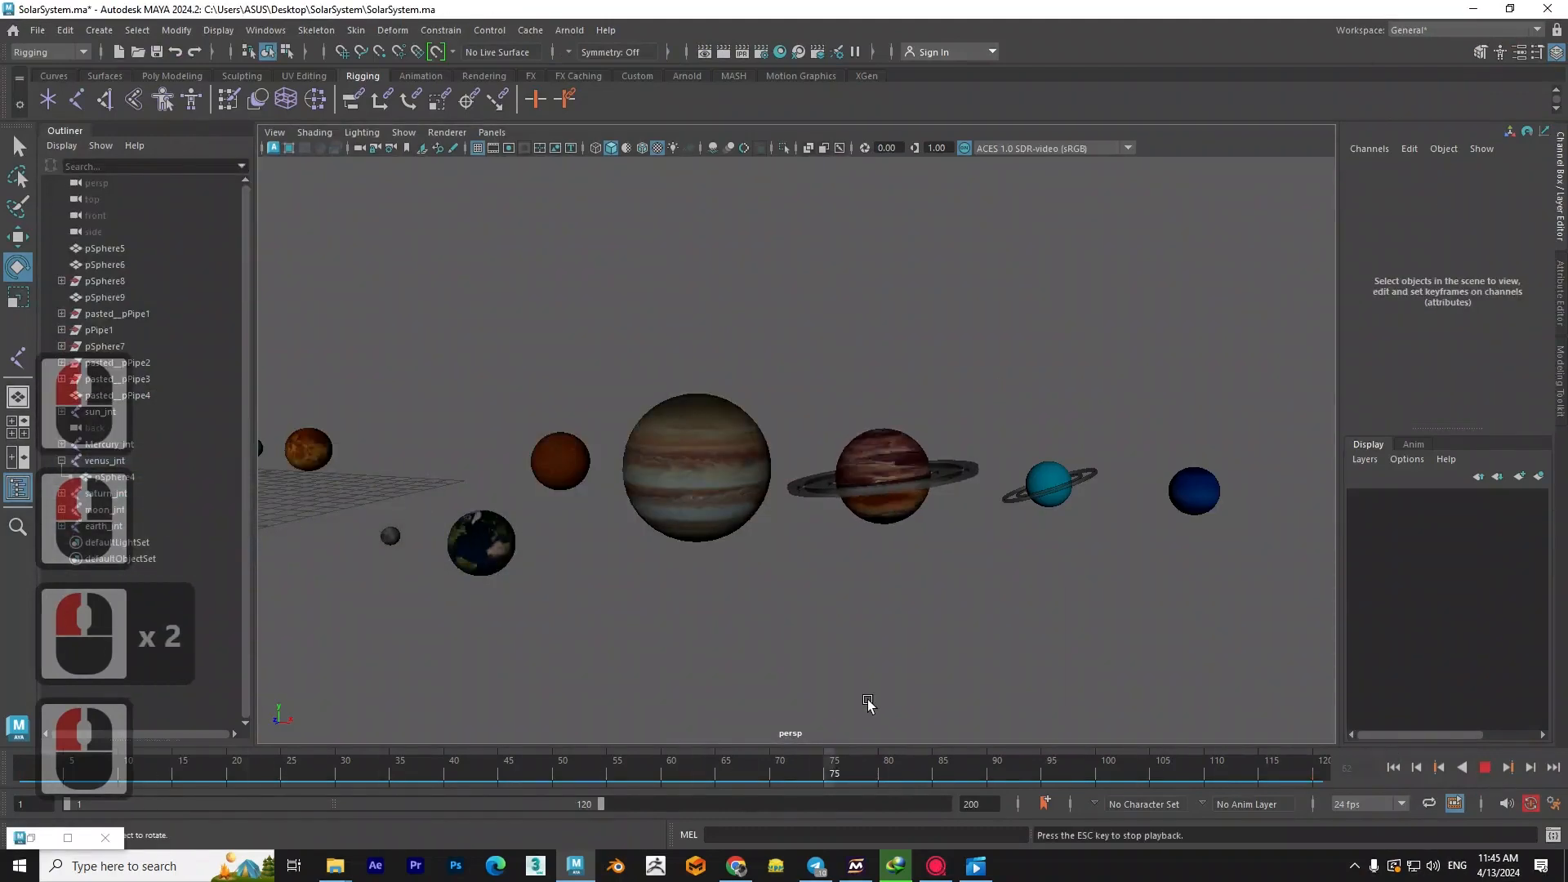
- Select the moon beside the Earth and unparent its sphere pSphere10 from moon_jnt
scroll(817, 588, up, 3)
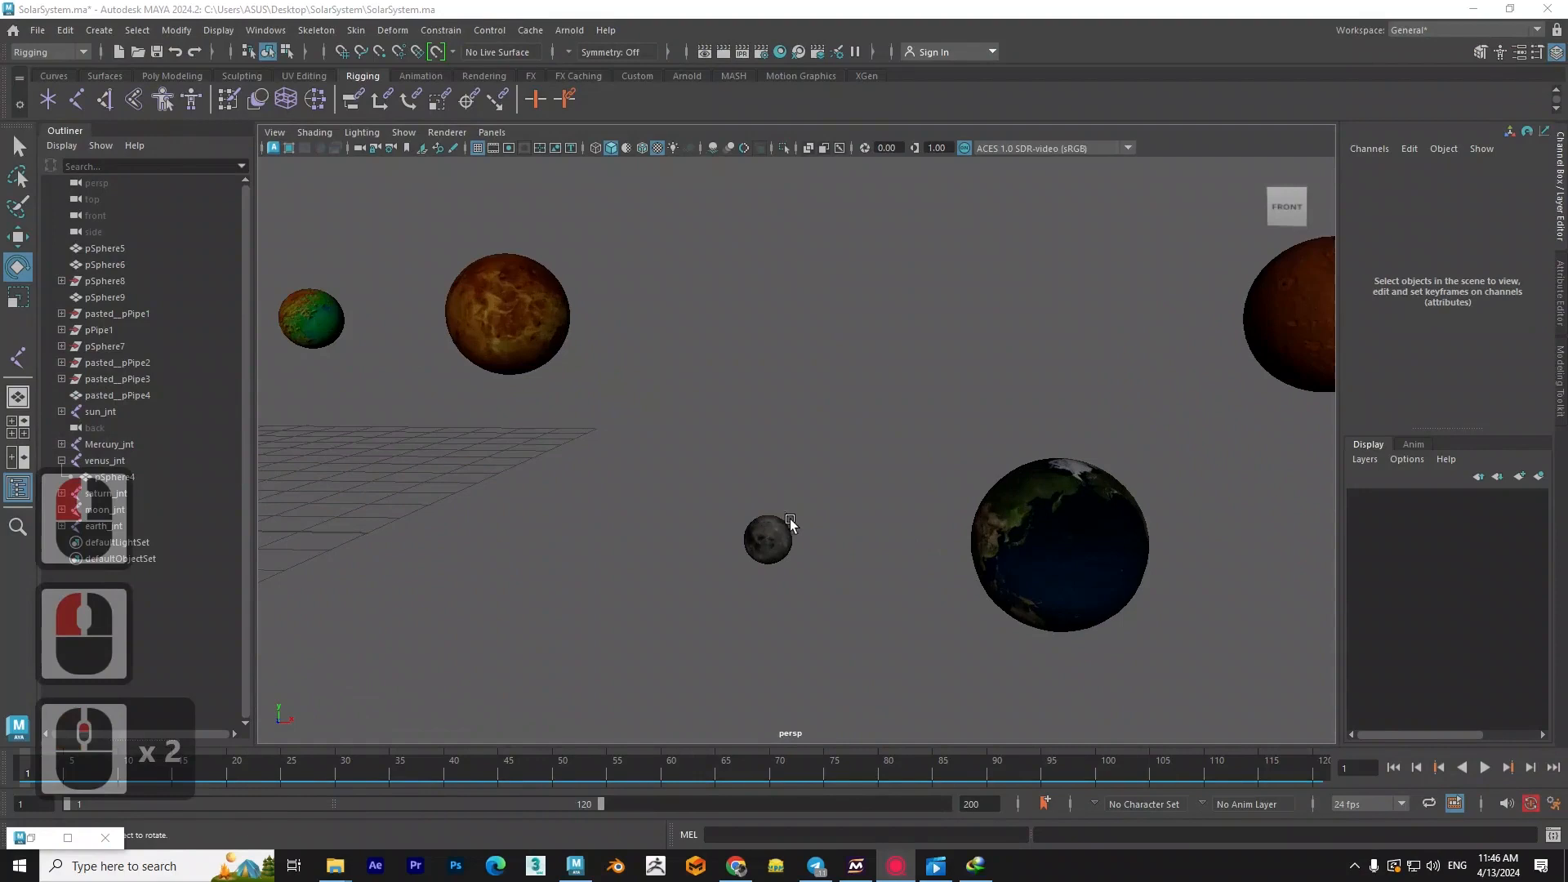
click(766, 536)
alt+middle_drag(840, 549, 826, 533)
alt+drag(826, 534, 893, 609)
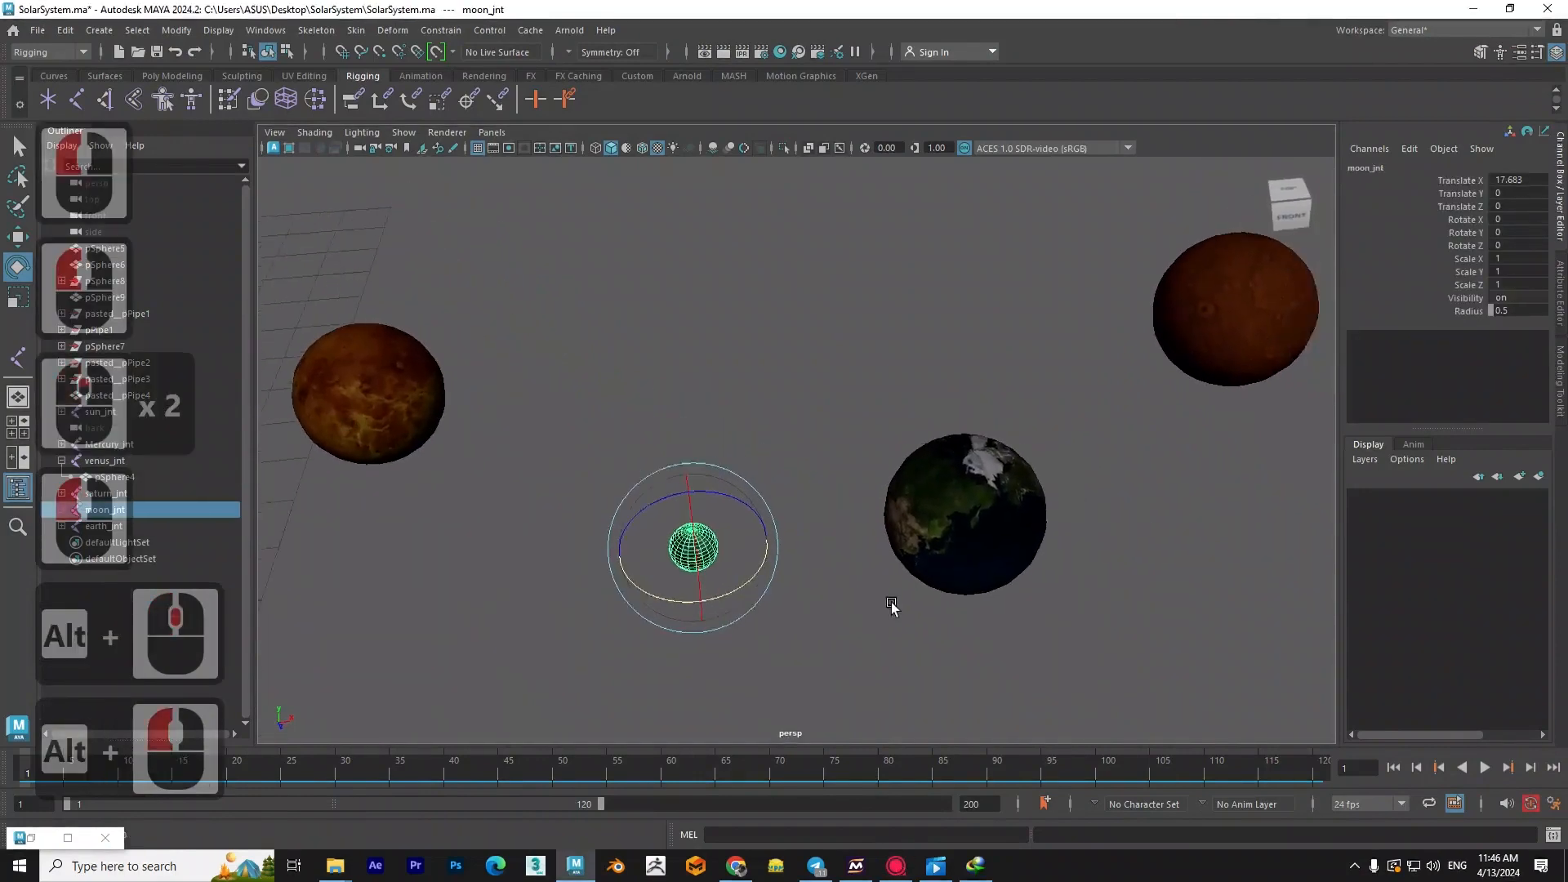
alt+middle_drag(898, 616, 824, 586)
alt+drag(827, 603, 676, 549)
scroll(678, 549, up, 2)
alt+middle_drag(678, 549, 713, 548)
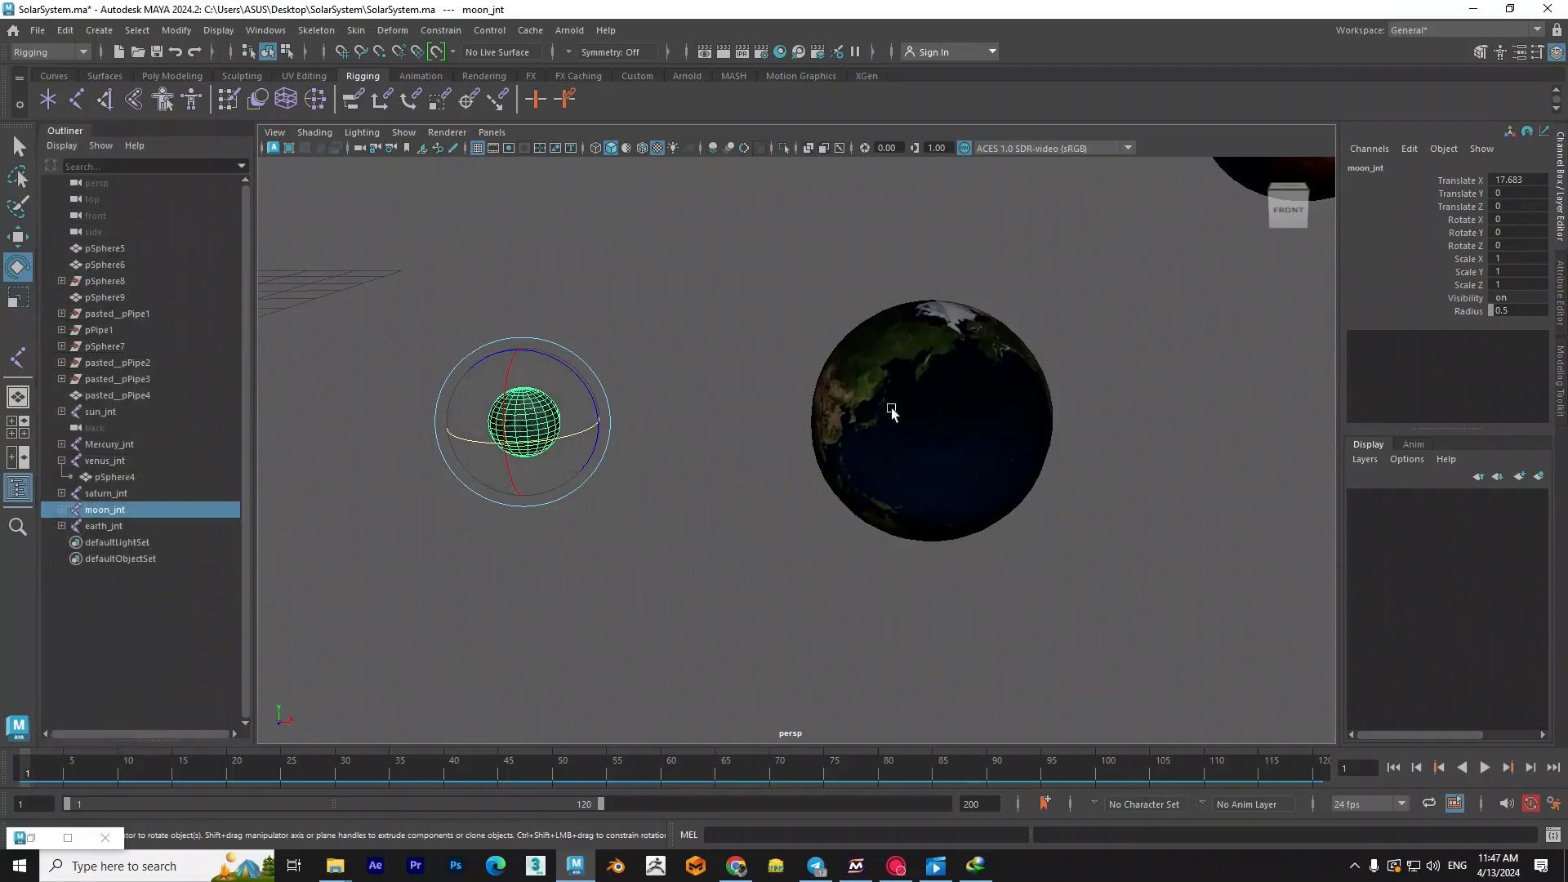
click(61, 509)
shift+click(147, 523)
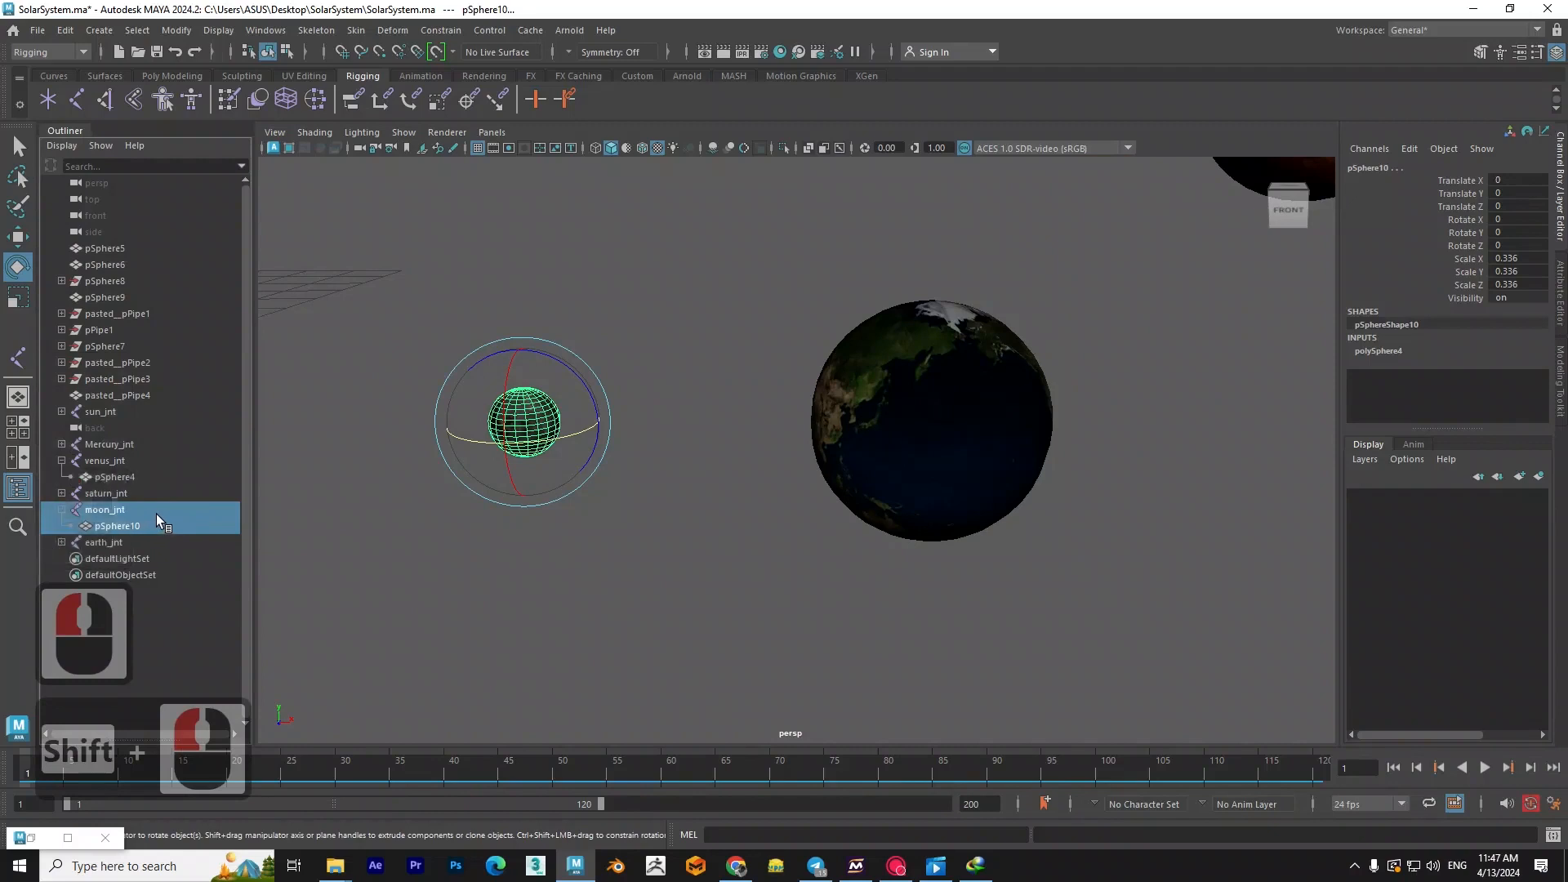
key(shift+p)
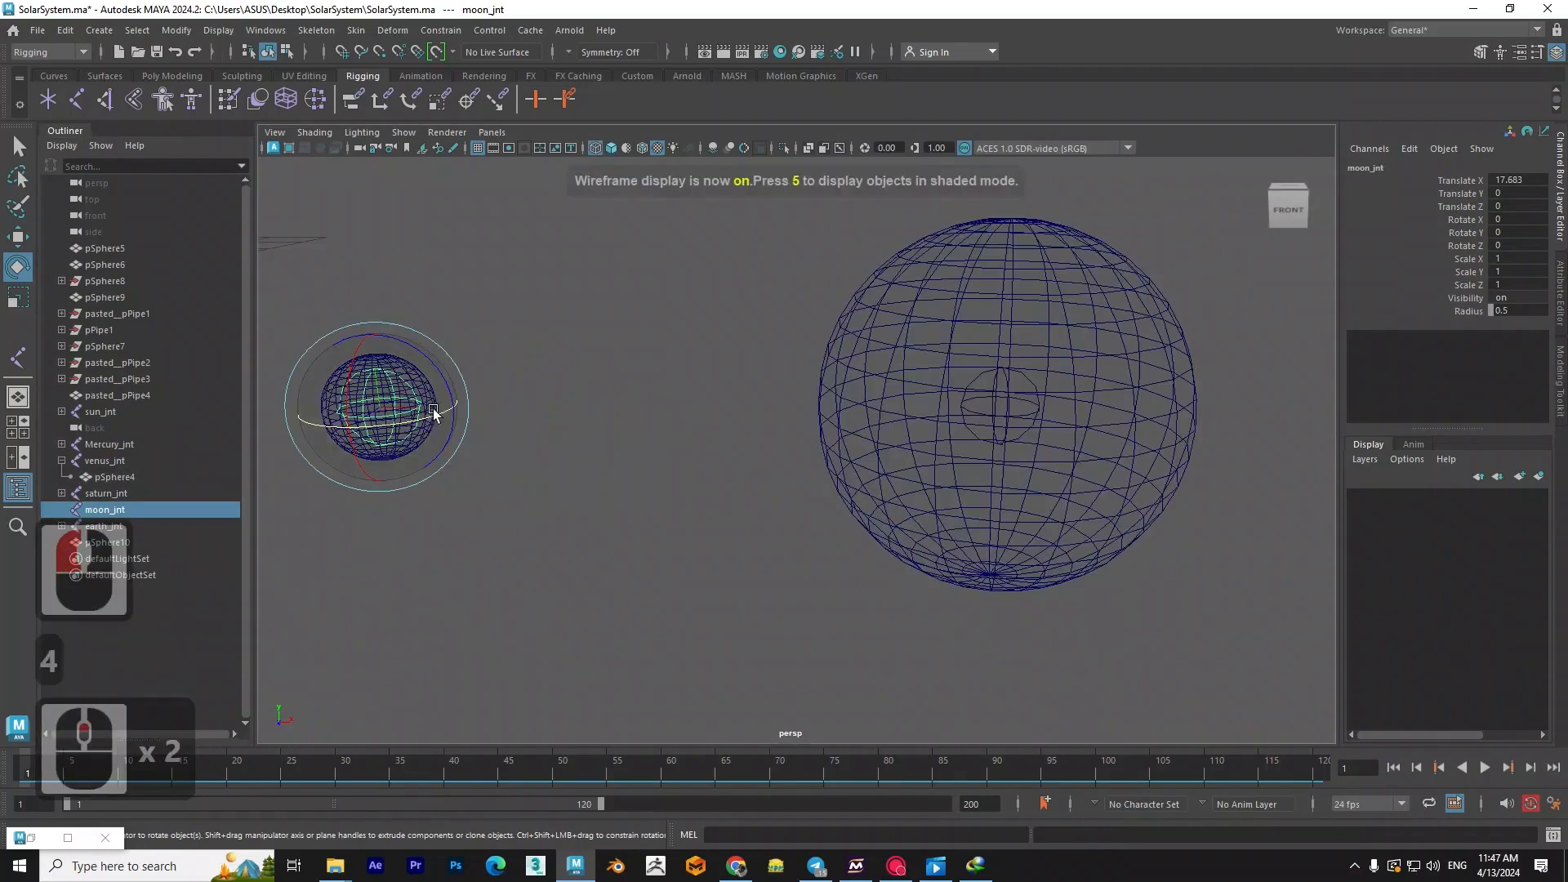
- Move moon_jnt to the Earth's centre in the wireframe top view, using vertex snapping
key(space)
drag(605, 466, 522, 478)
key(space)
scroll(679, 482, up, 9)
key(w)
alt+middle_drag(643, 488, 645, 481)
scroll(645, 482, up, 3)
alt+middle_drag(645, 482, 646, 474)
key(v)
drag(458, 467, 1040, 469)
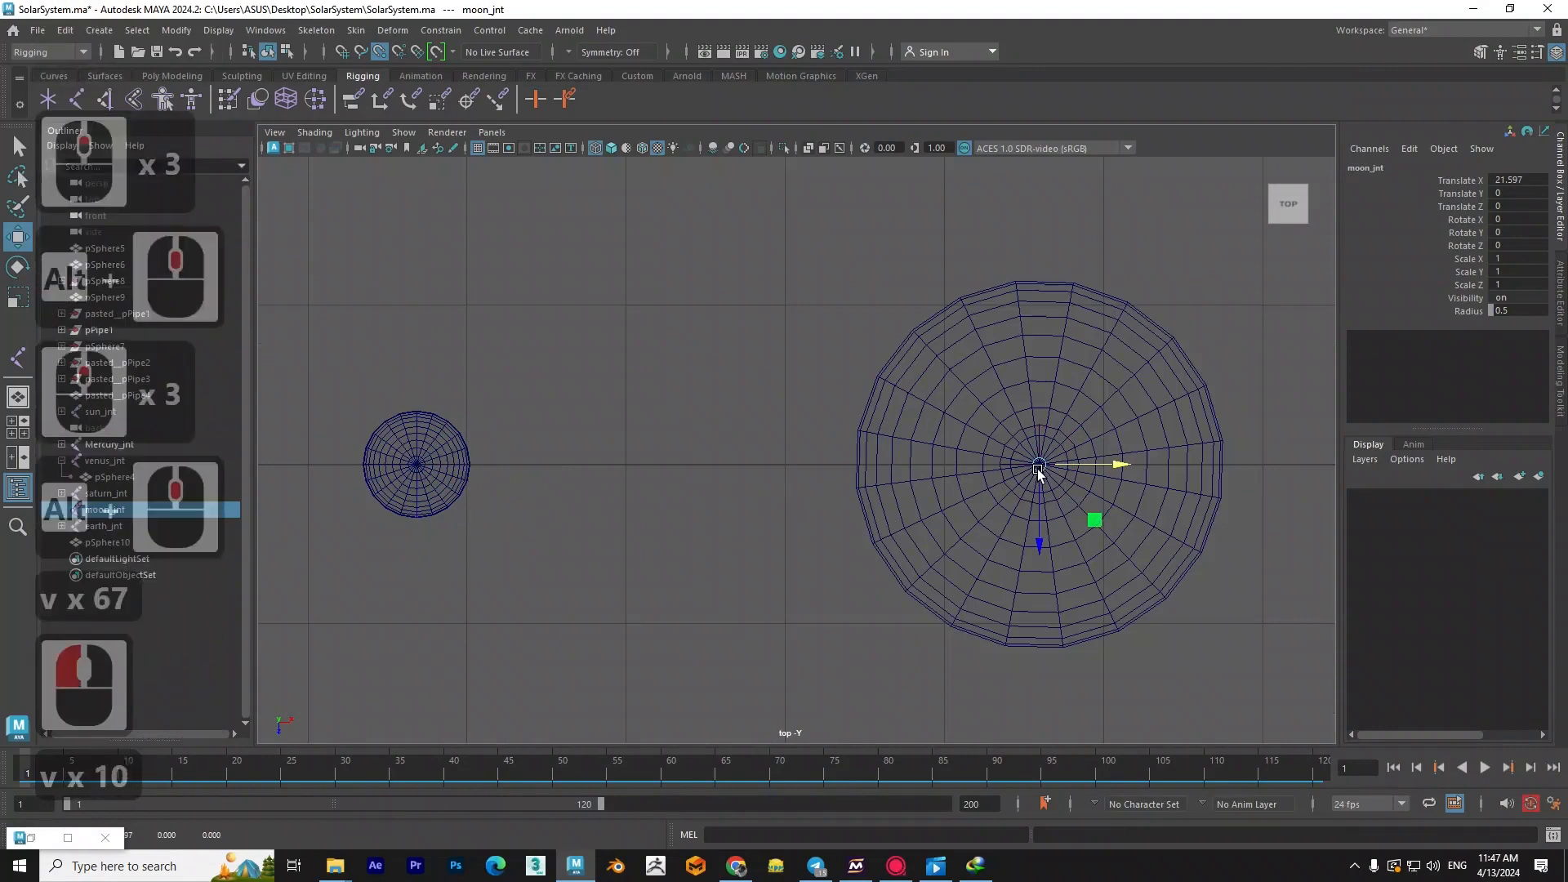
- Parent the moon sphere pSphere10 to the relocated moon_jnt and select the joint
shift+click(442, 458)
key(p)
click(1006, 428)
- Test the moon's orbit by rotating moon_jnt around the Earth in the top view, and undo the rotation
key(r)
key(e)
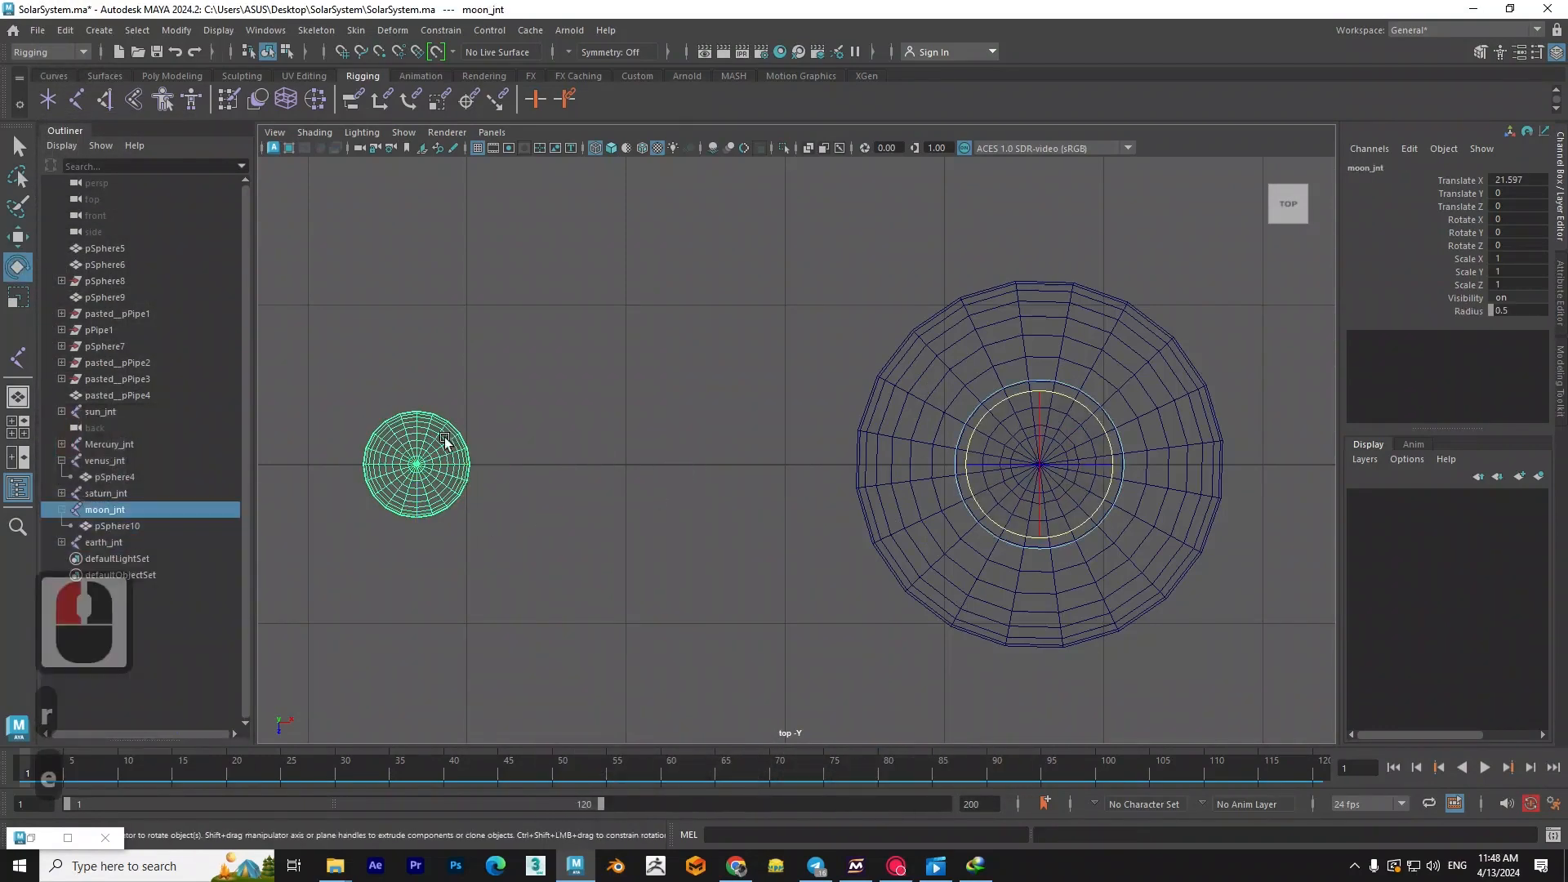
drag(1136, 377, 1015, 448)
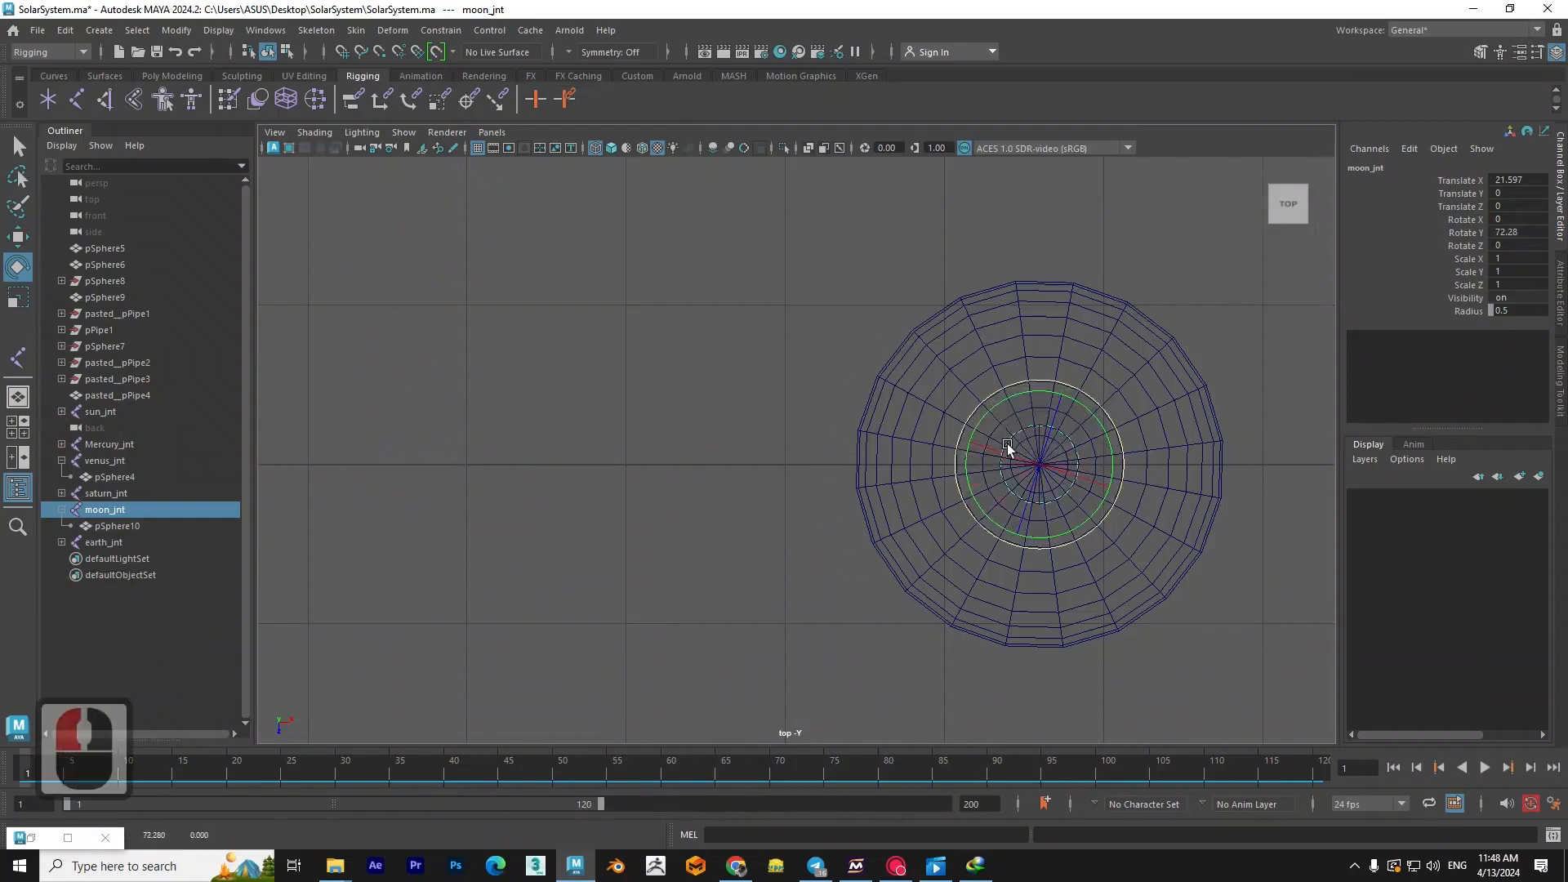
scroll(850, 397, down, 4)
drag(911, 384, 937, 533)
key(ctrl+z)
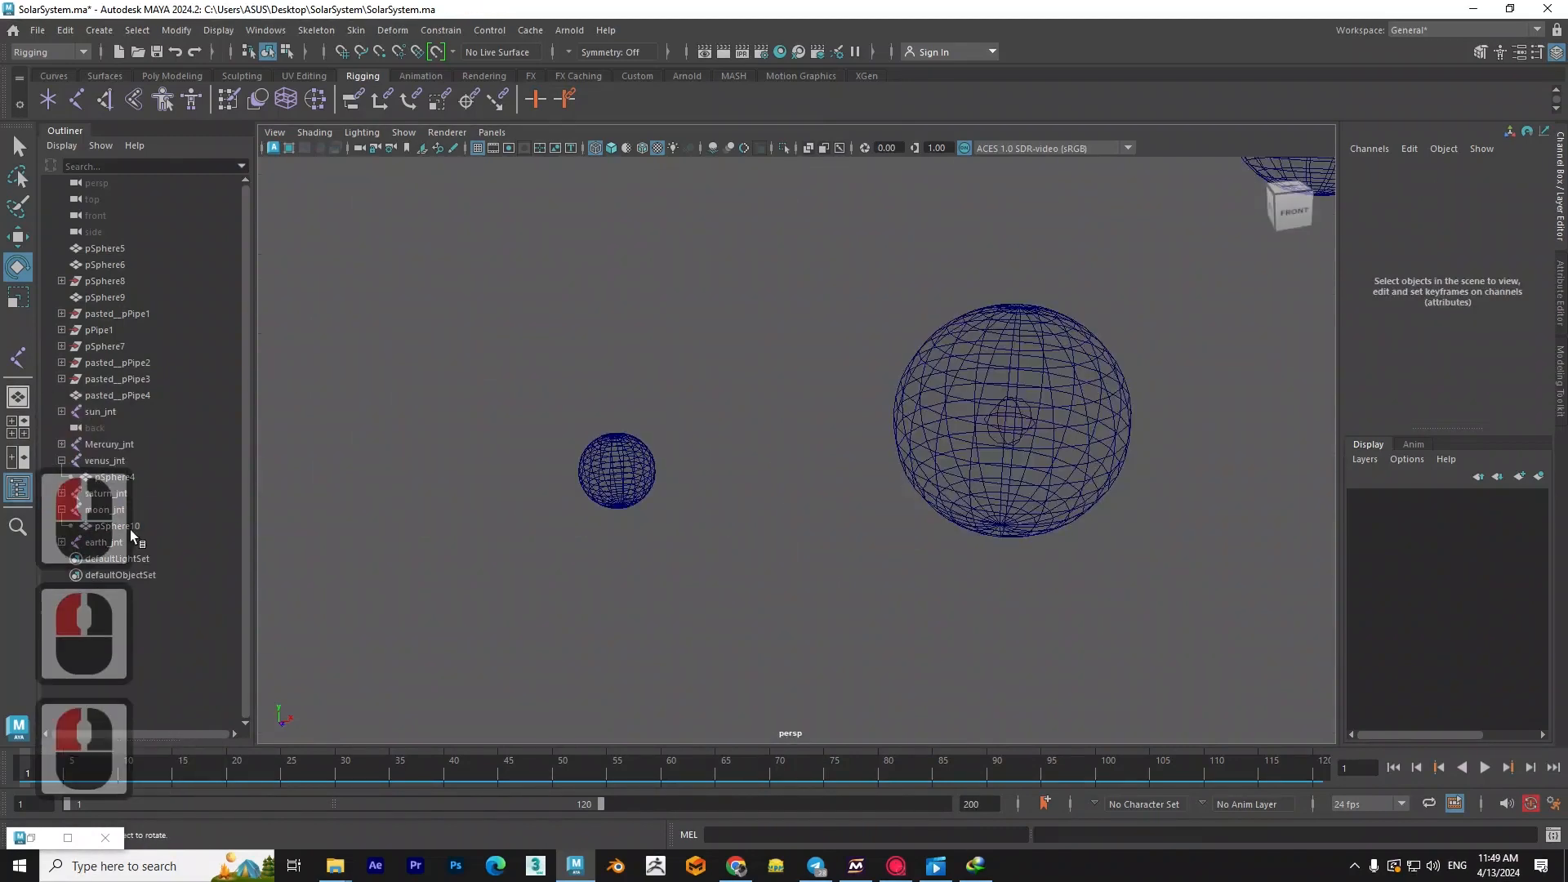
- Select moon_jnt and keyframe its channels at frame 1 and frame 120
click(110, 515)
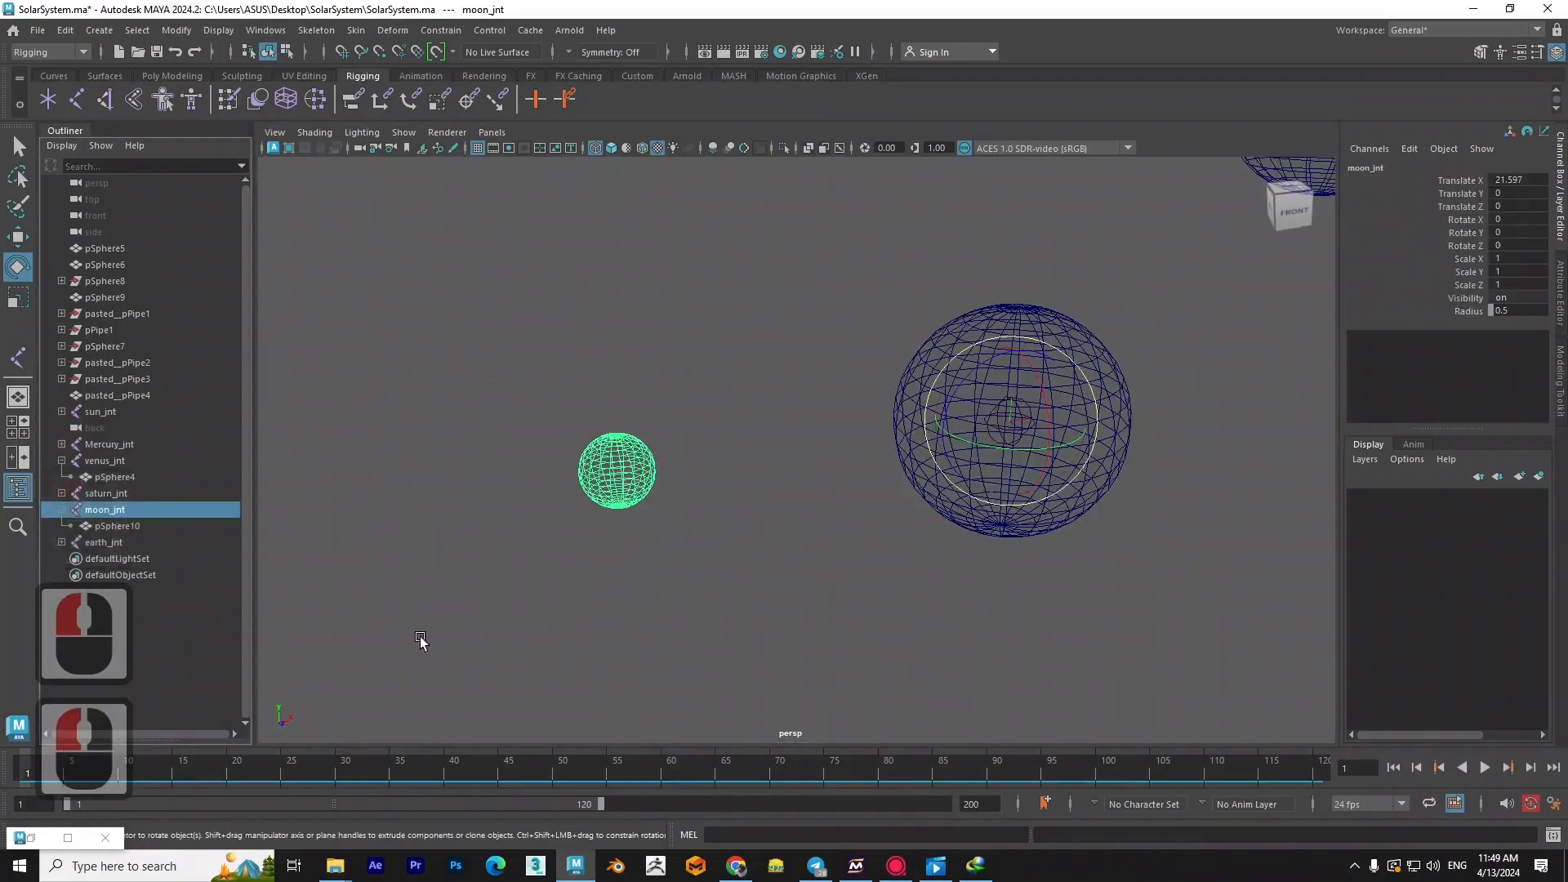
click(171, 764)
drag(171, 763, 15, 772)
key(s)
drag(56, 759, 1357, 775)
key(s)
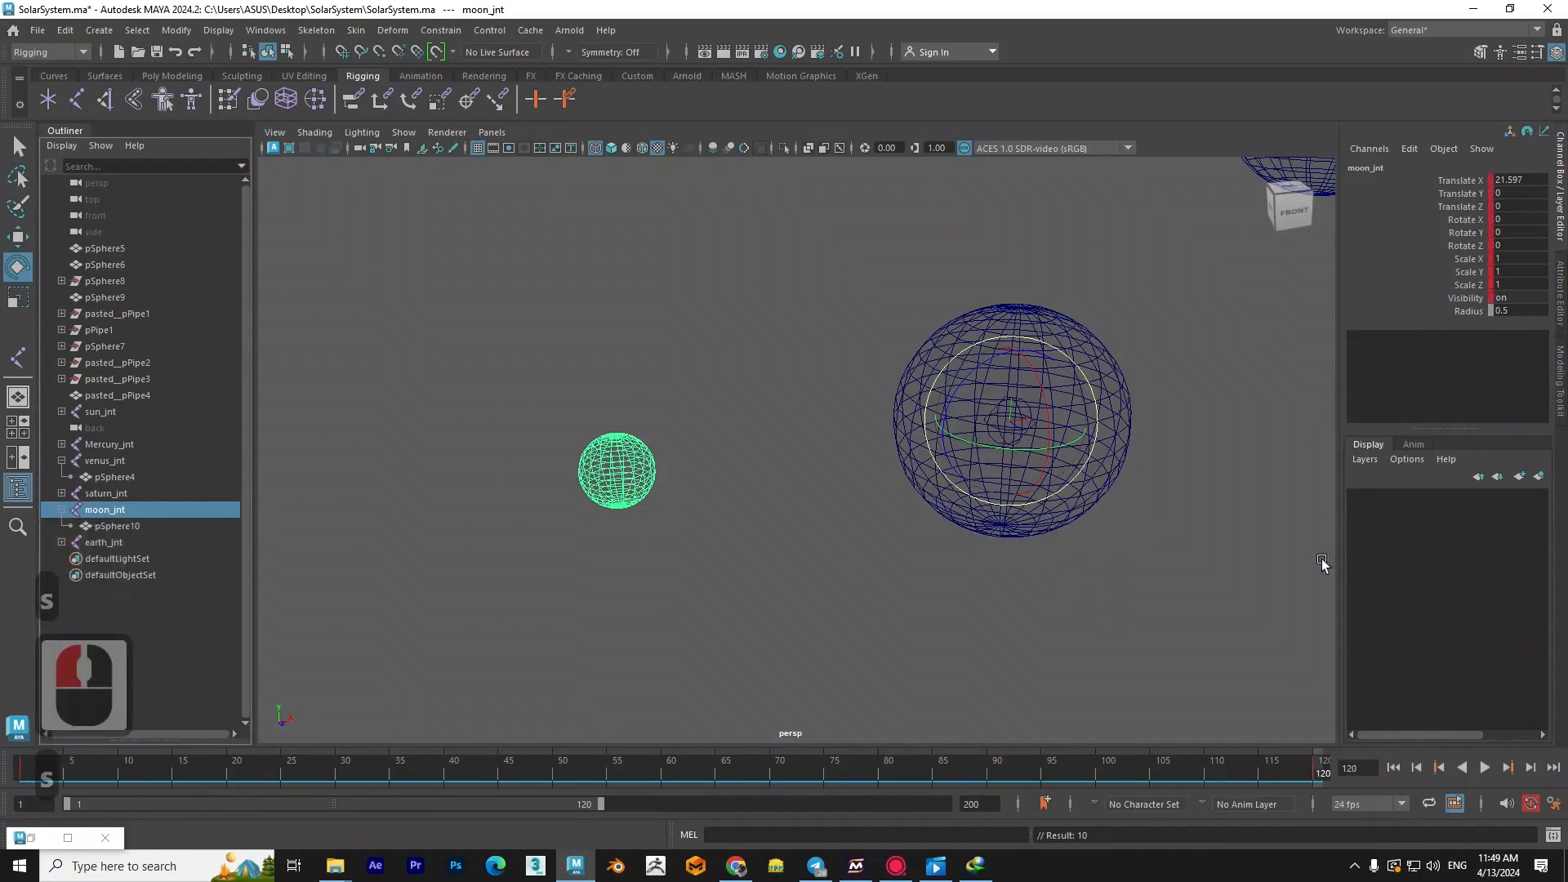
- Set moon_jnt's Rotate Y to 720 at frame 120 and play back the moon's orbit around the Earth
drag(969, 460, 1030, 454)
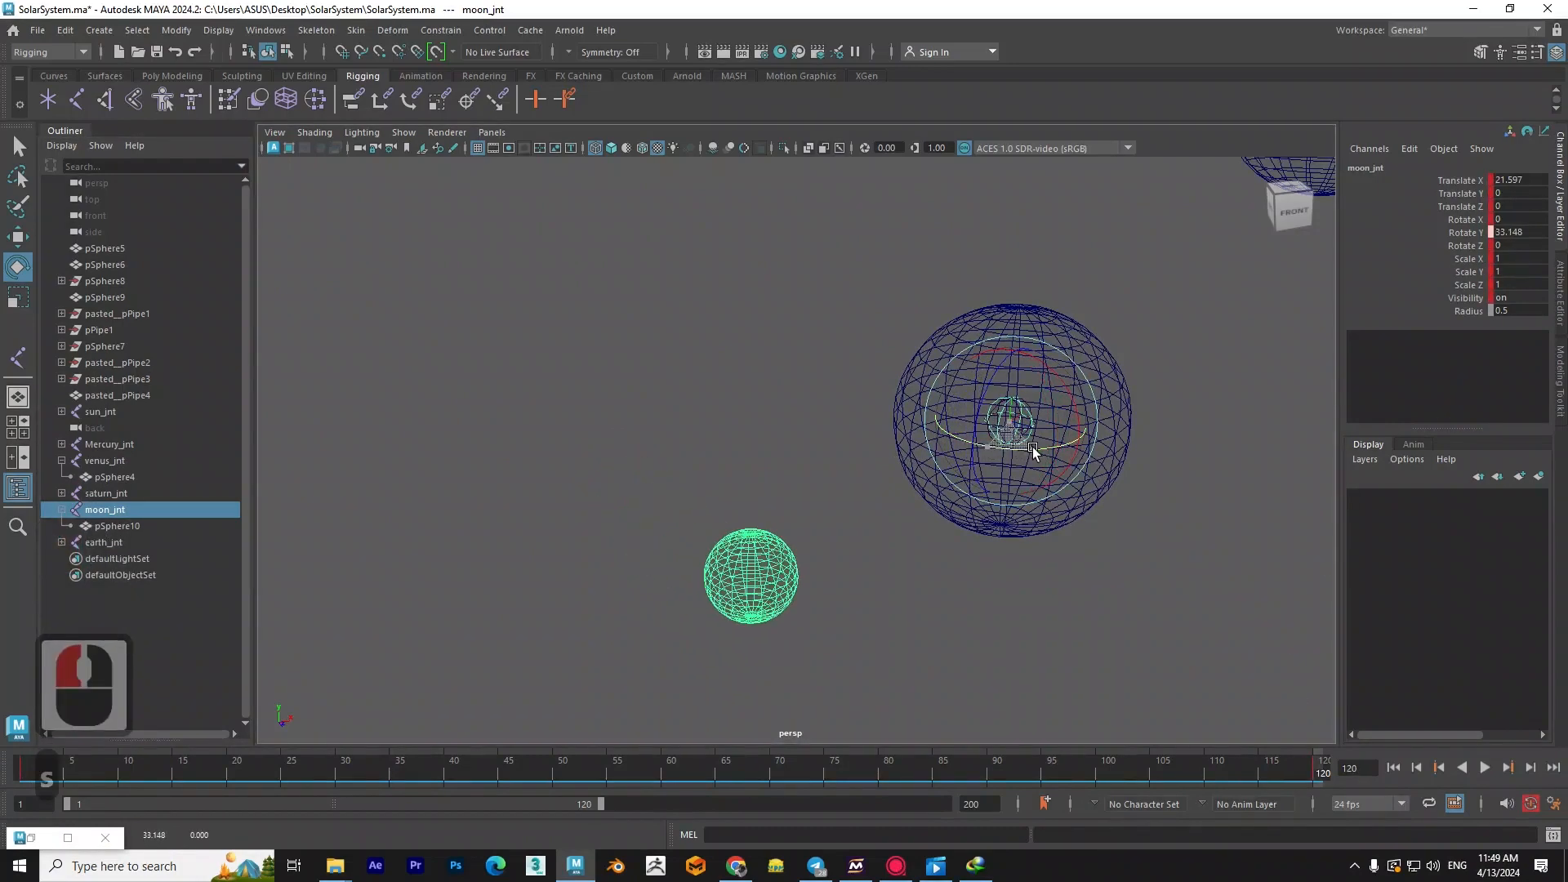
click(1519, 233)
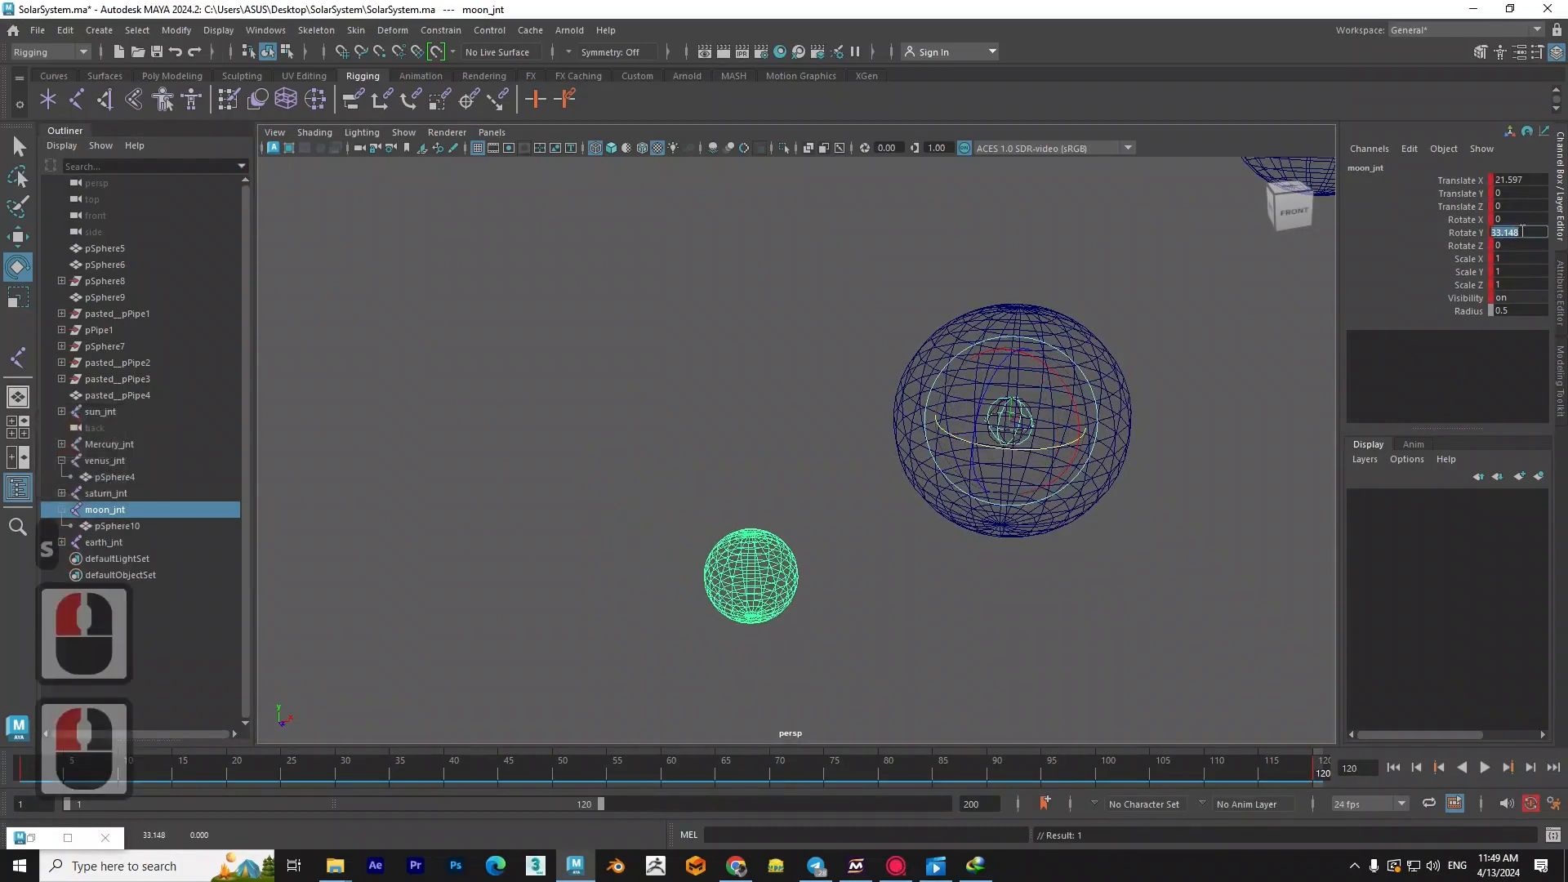
text(720)
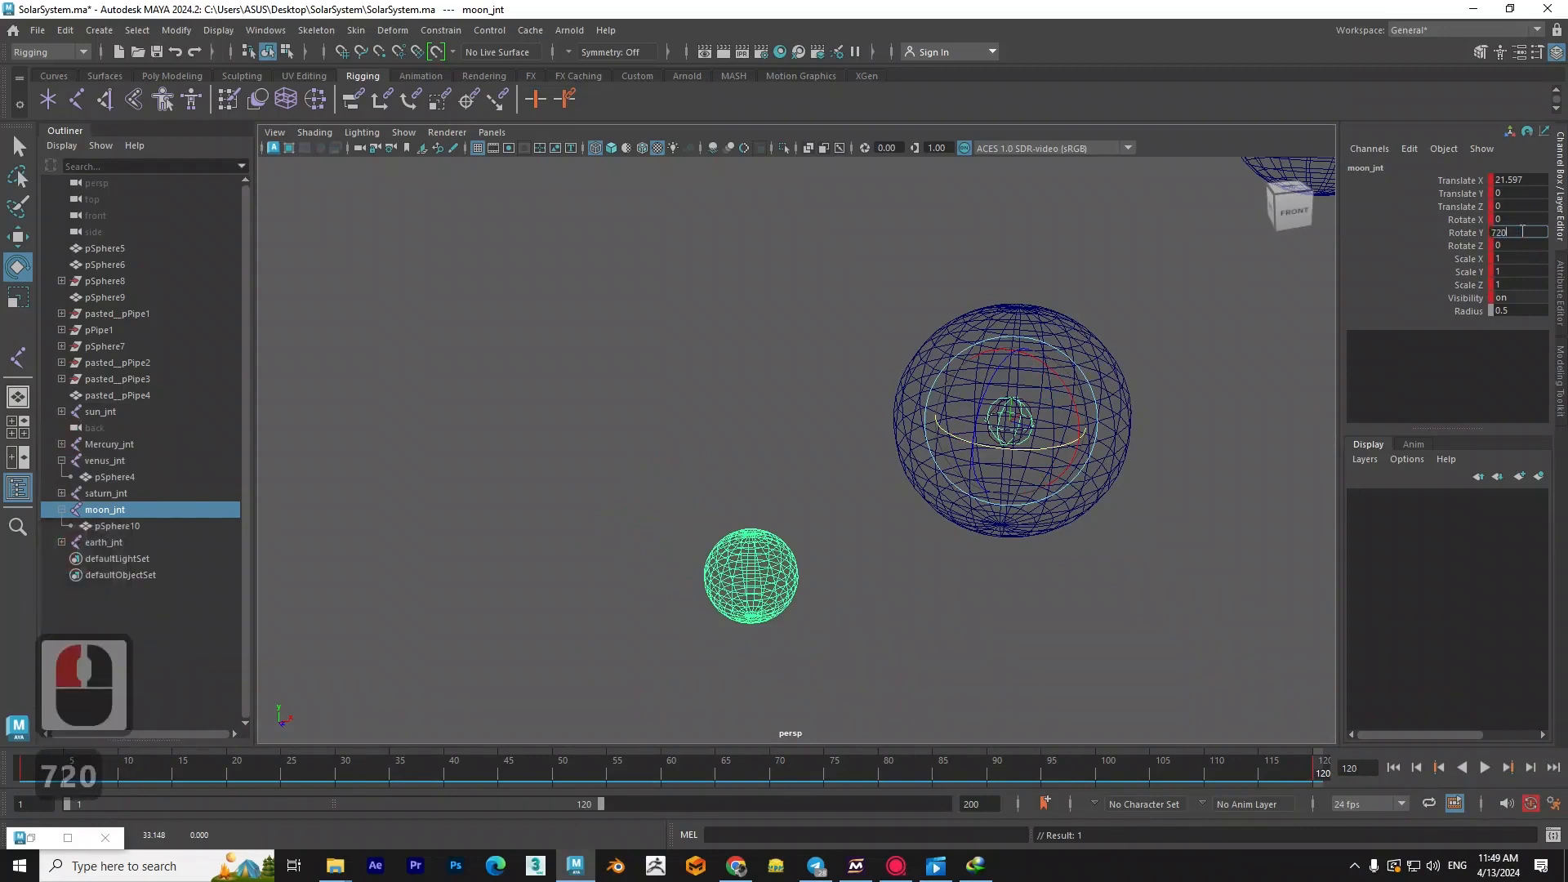
key(Return)
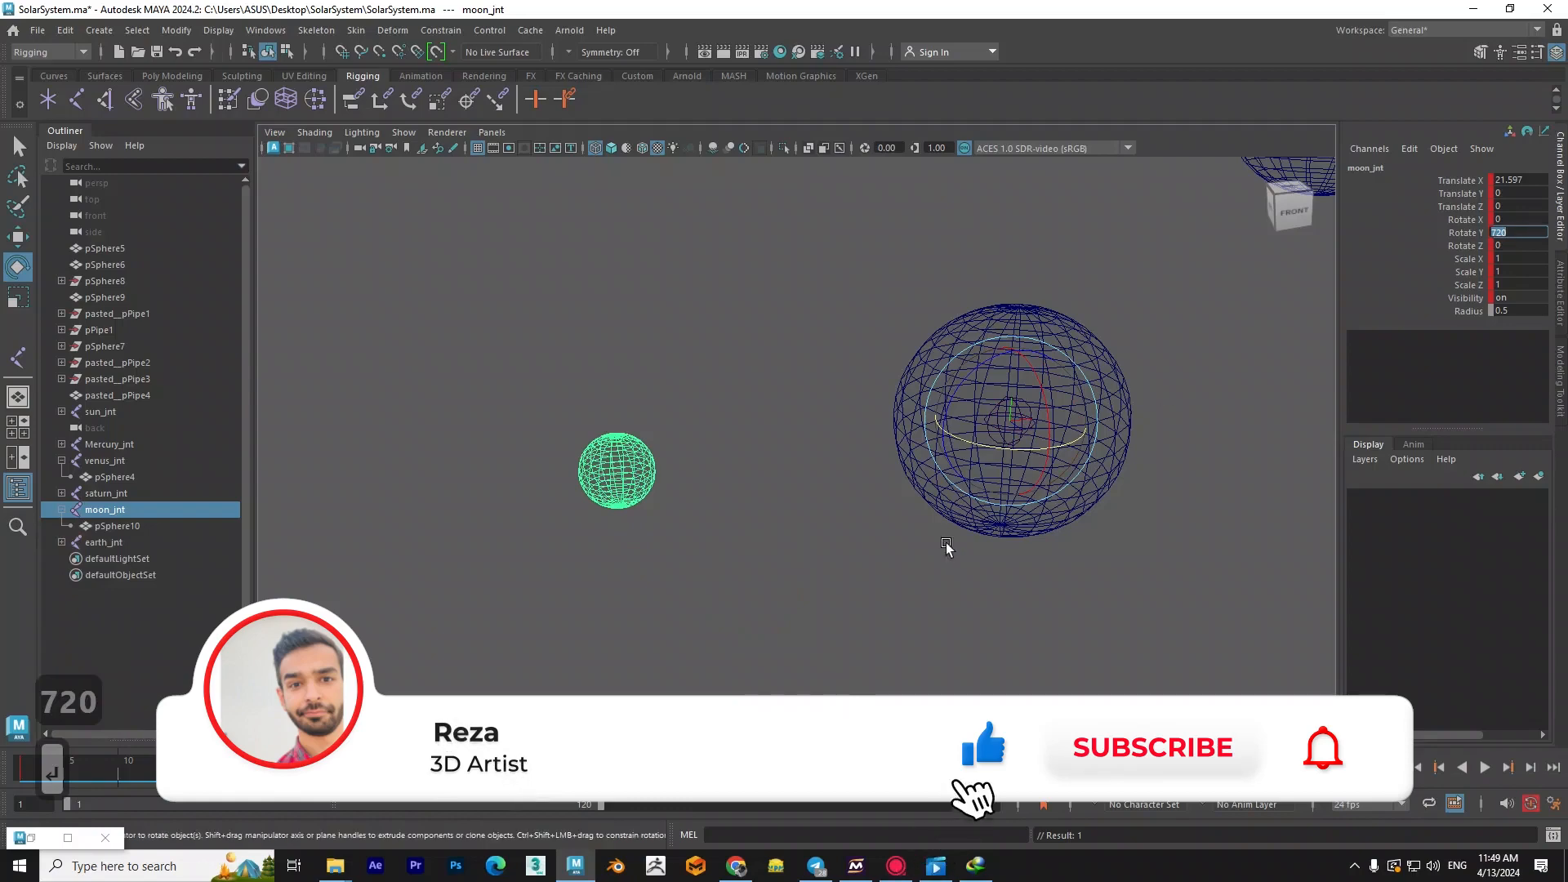
click(1173, 767)
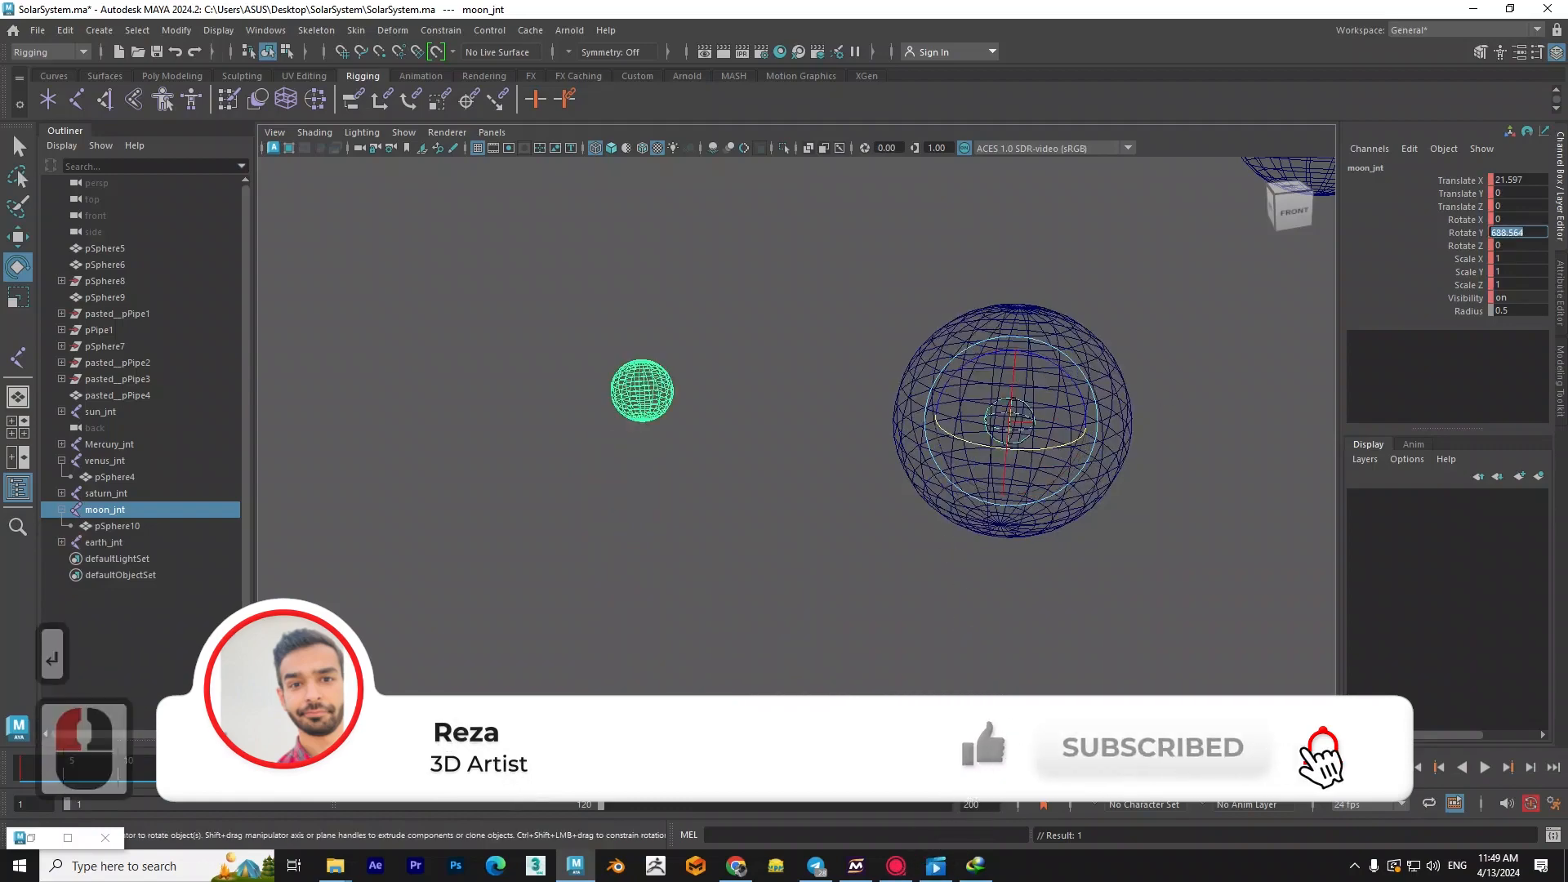
click(1485, 767)
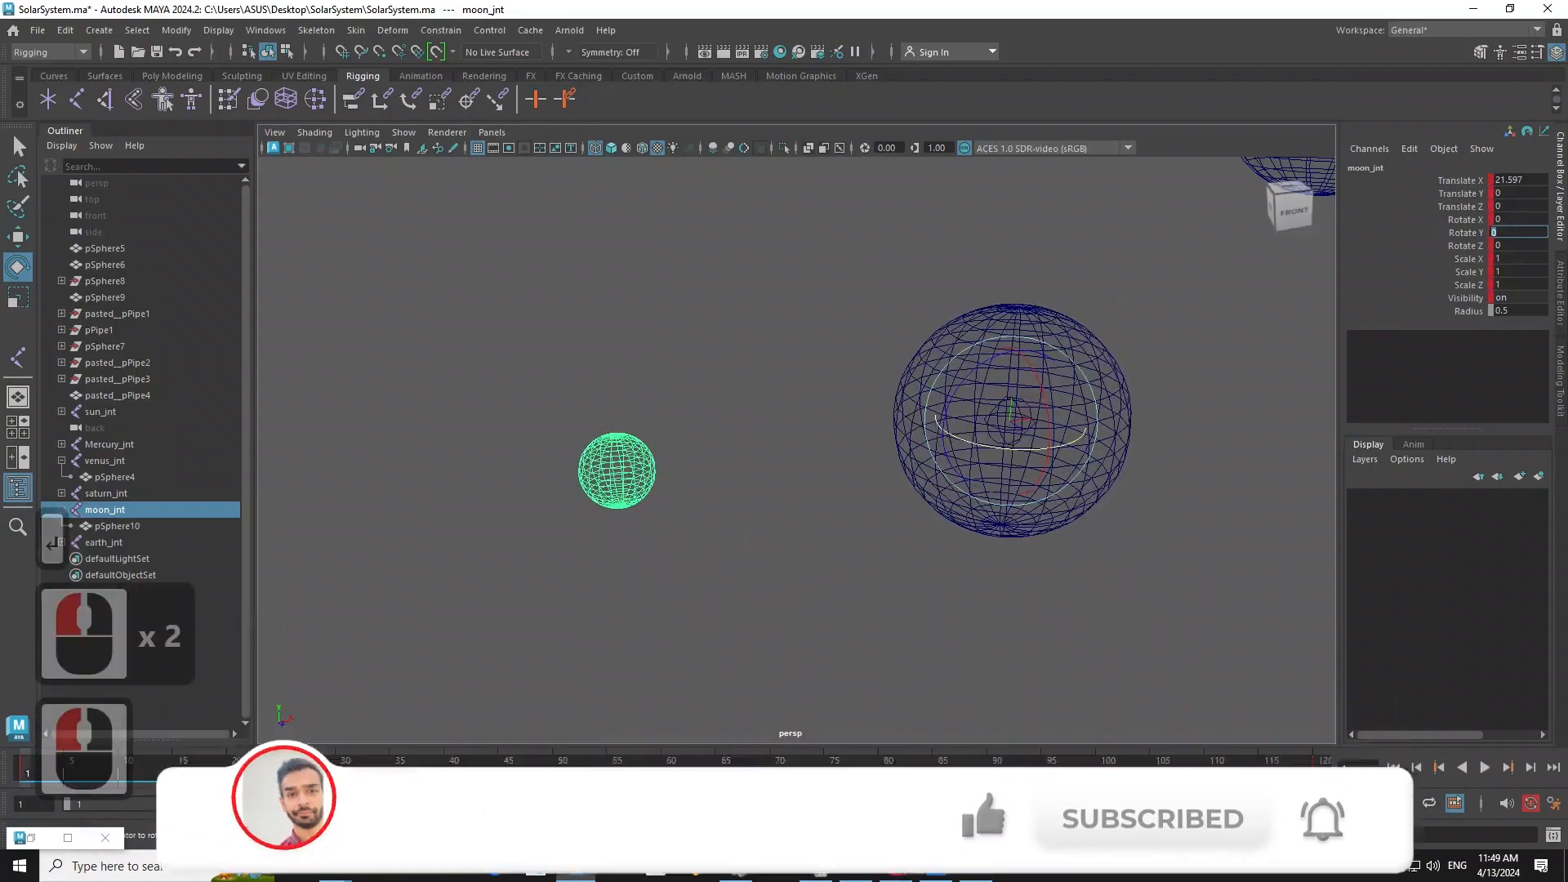
click(1485, 768)
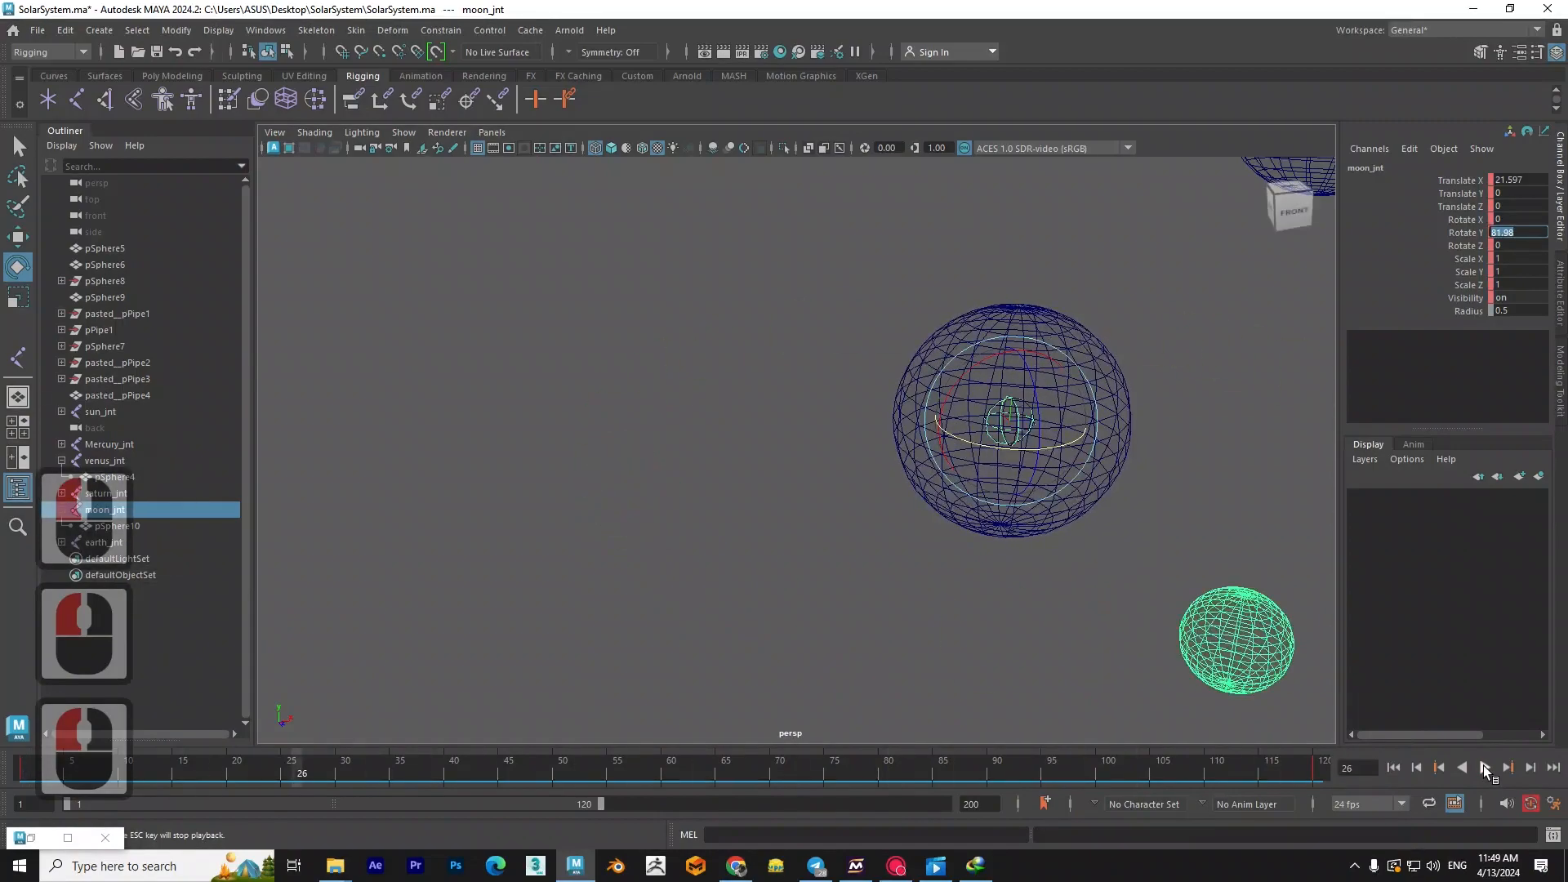
- Return to frame 1 and apply linear tangents to both keys of moon_jnt's Rotate Y curve in the Graph Editor
click(1217, 762)
drag(1224, 764, 31, 769)
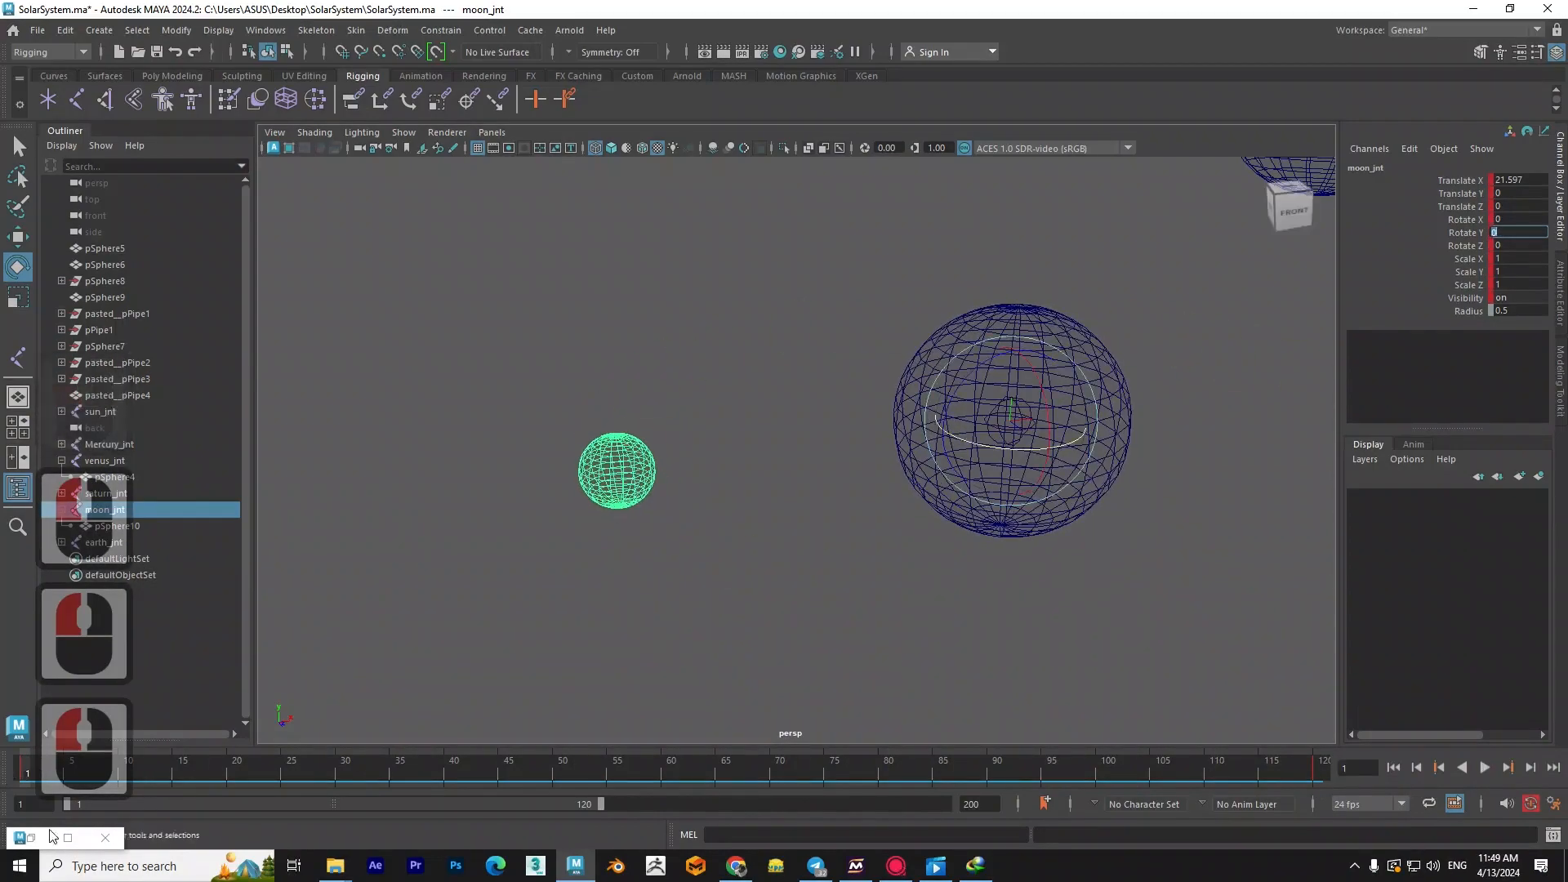
double_click(52, 836)
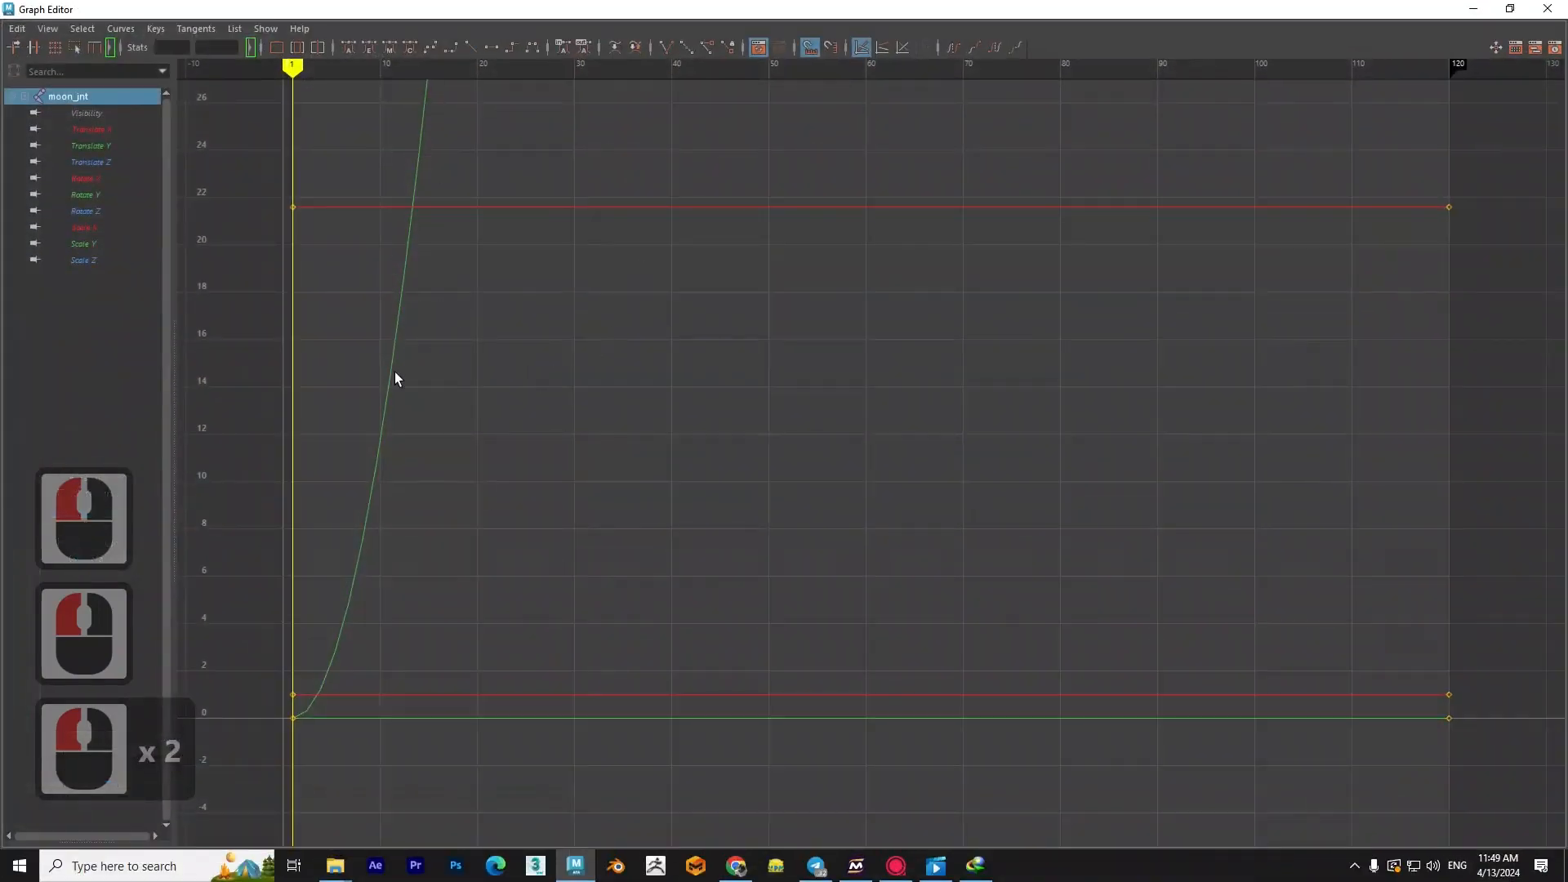
click(91, 196)
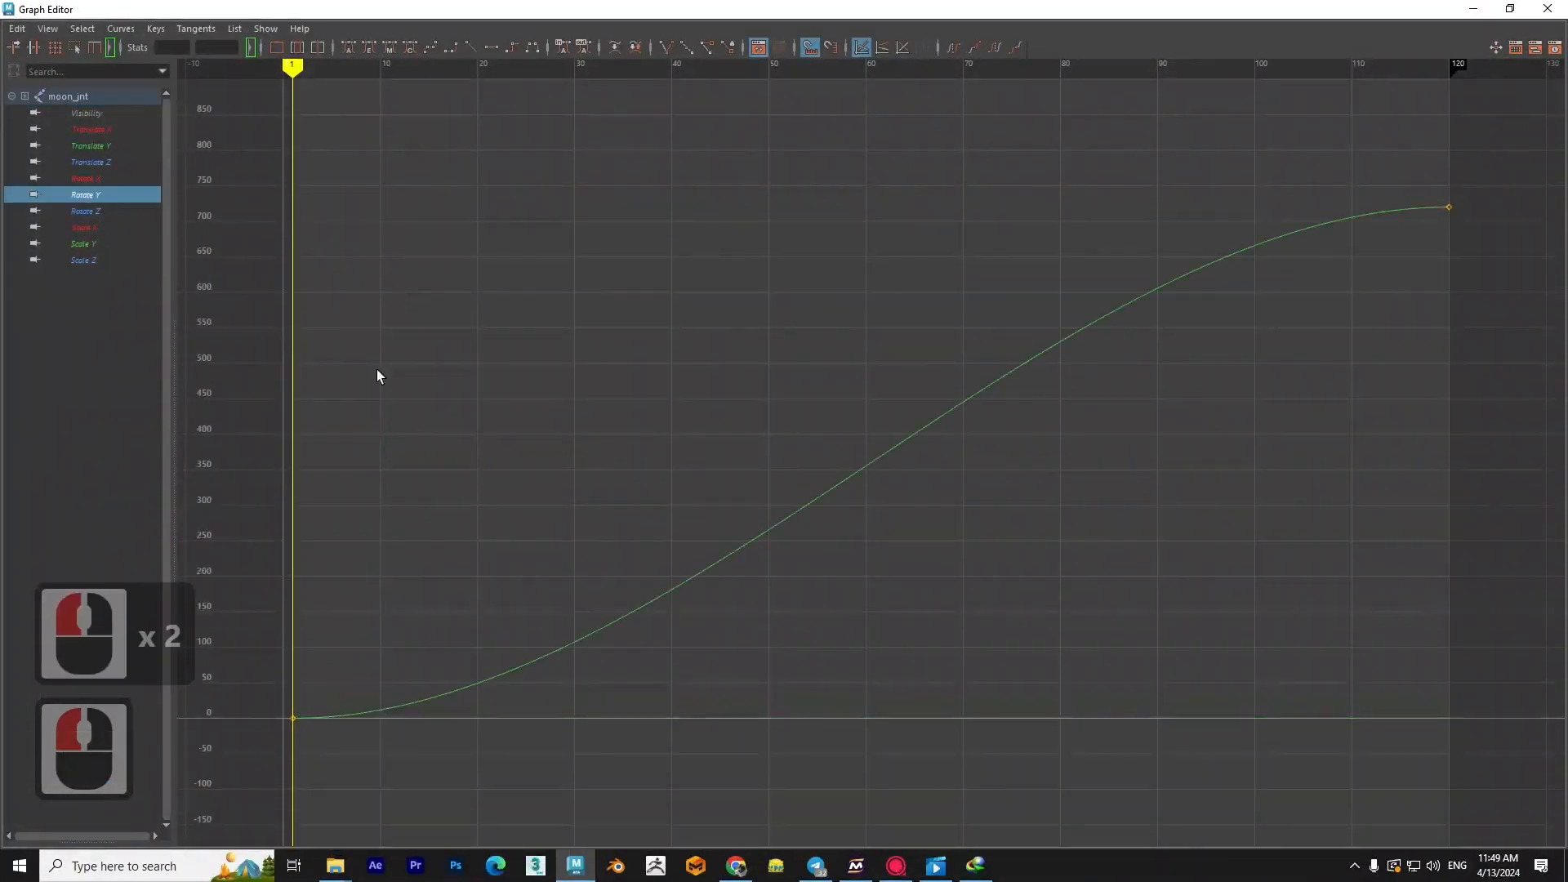
scroll(376, 376, down, 2)
alt+middle_drag(405, 426, 705, 483)
drag(1182, 347, 469, 580)
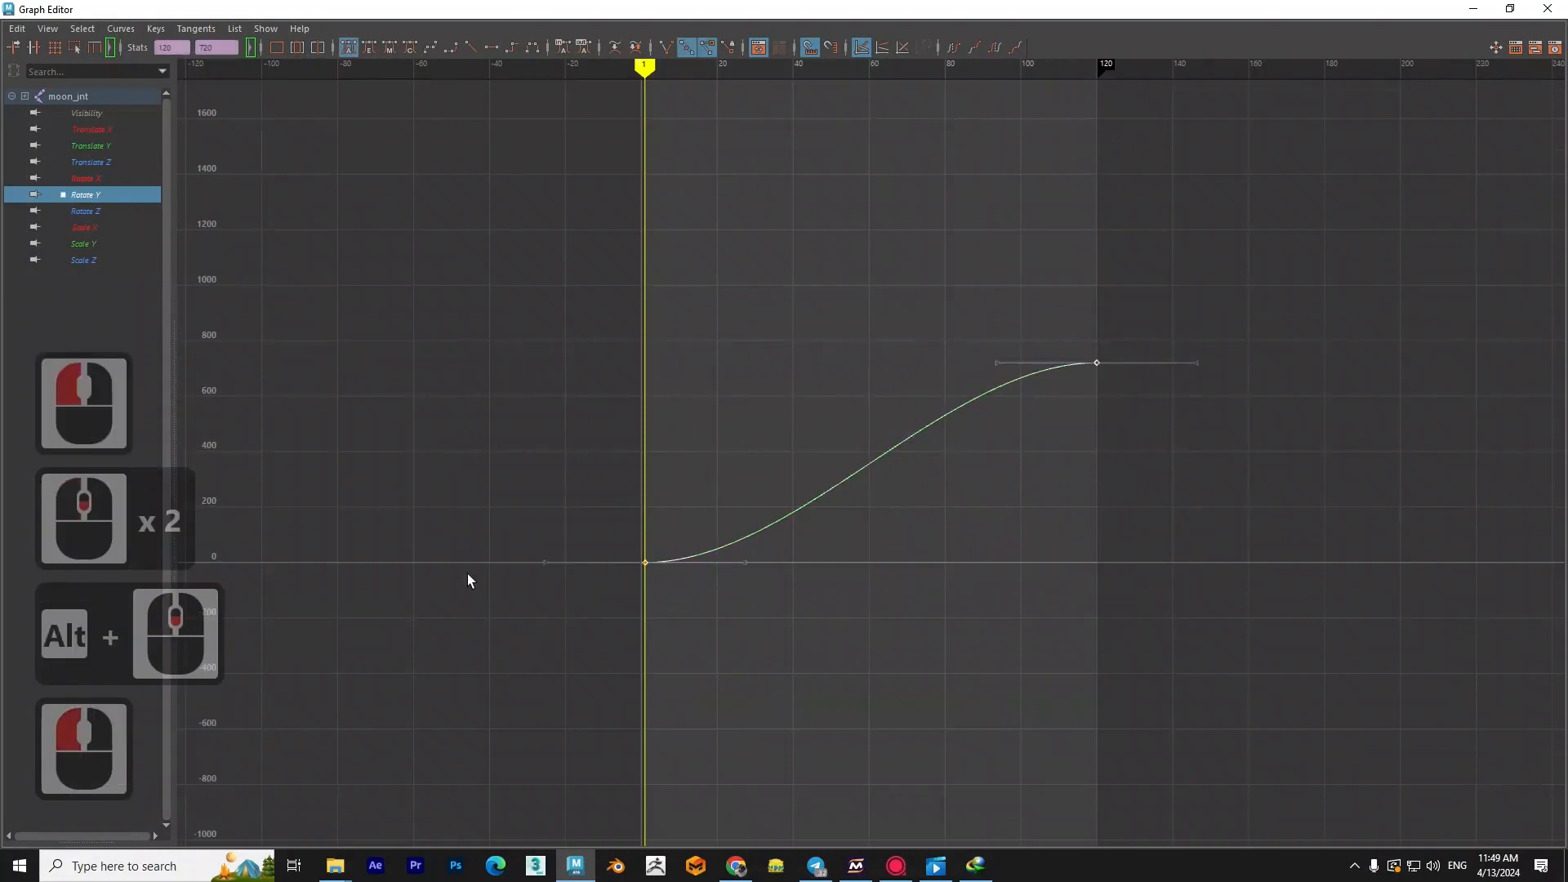
click(475, 48)
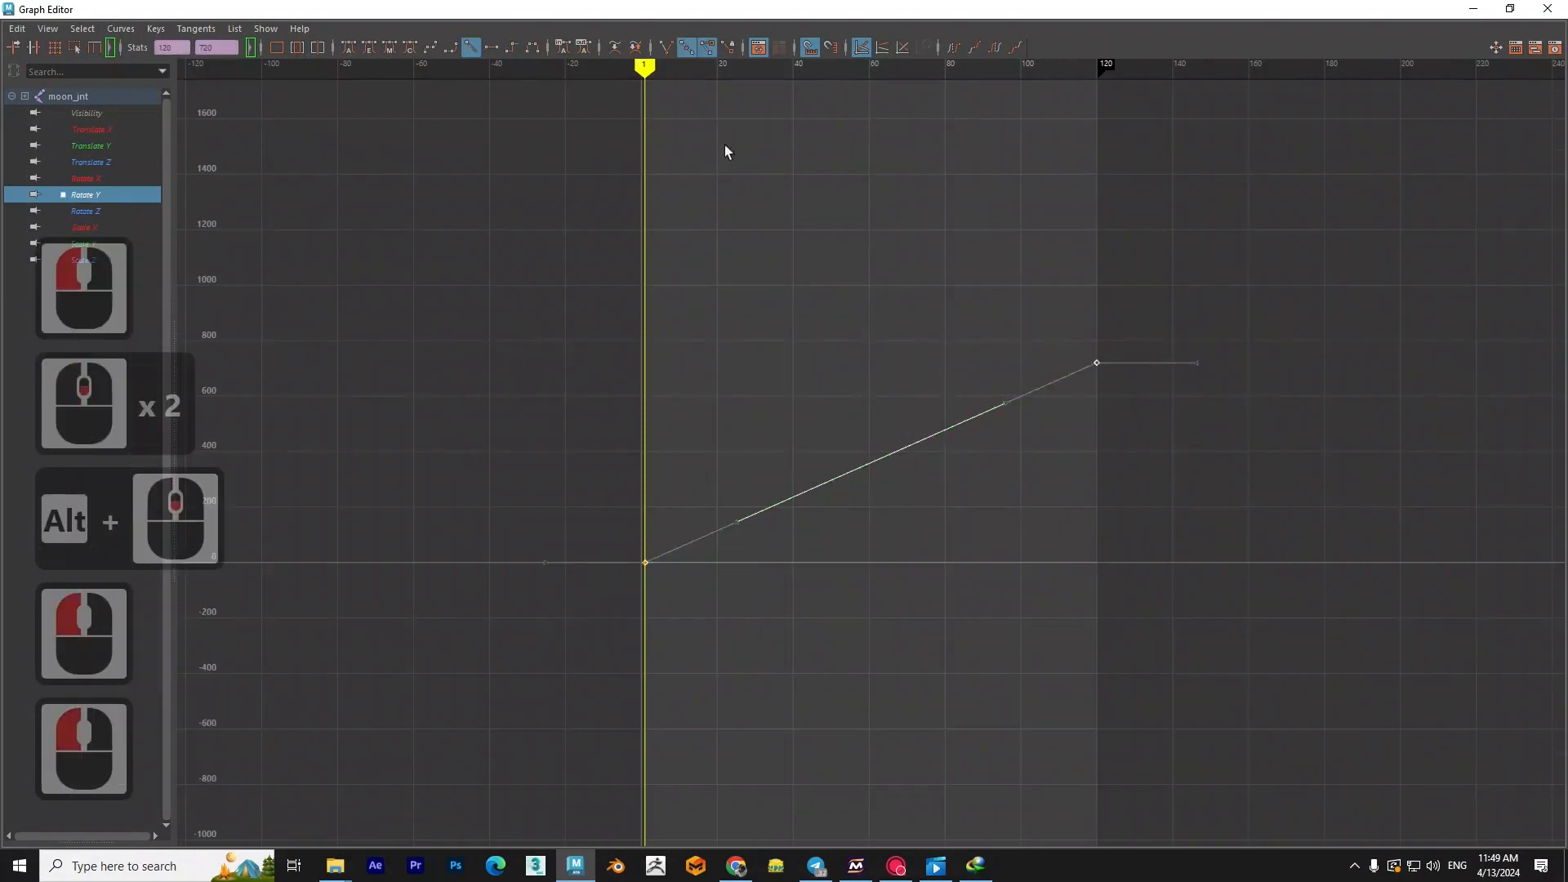
click(1475, 11)
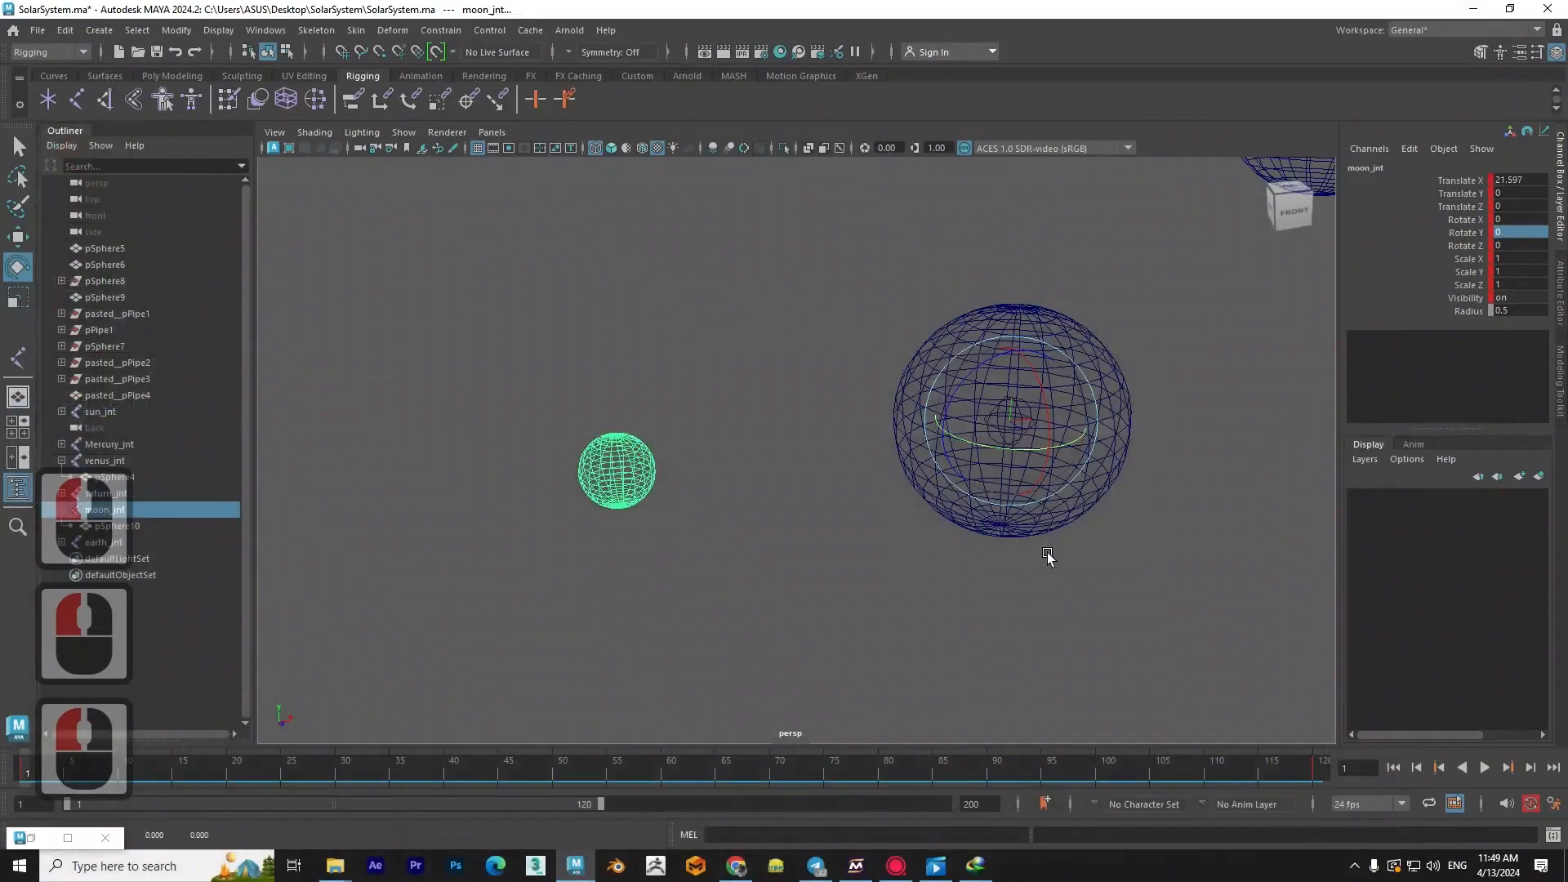
- Turn on textured shading and play back the animation while viewing the whole solar system
key(6)
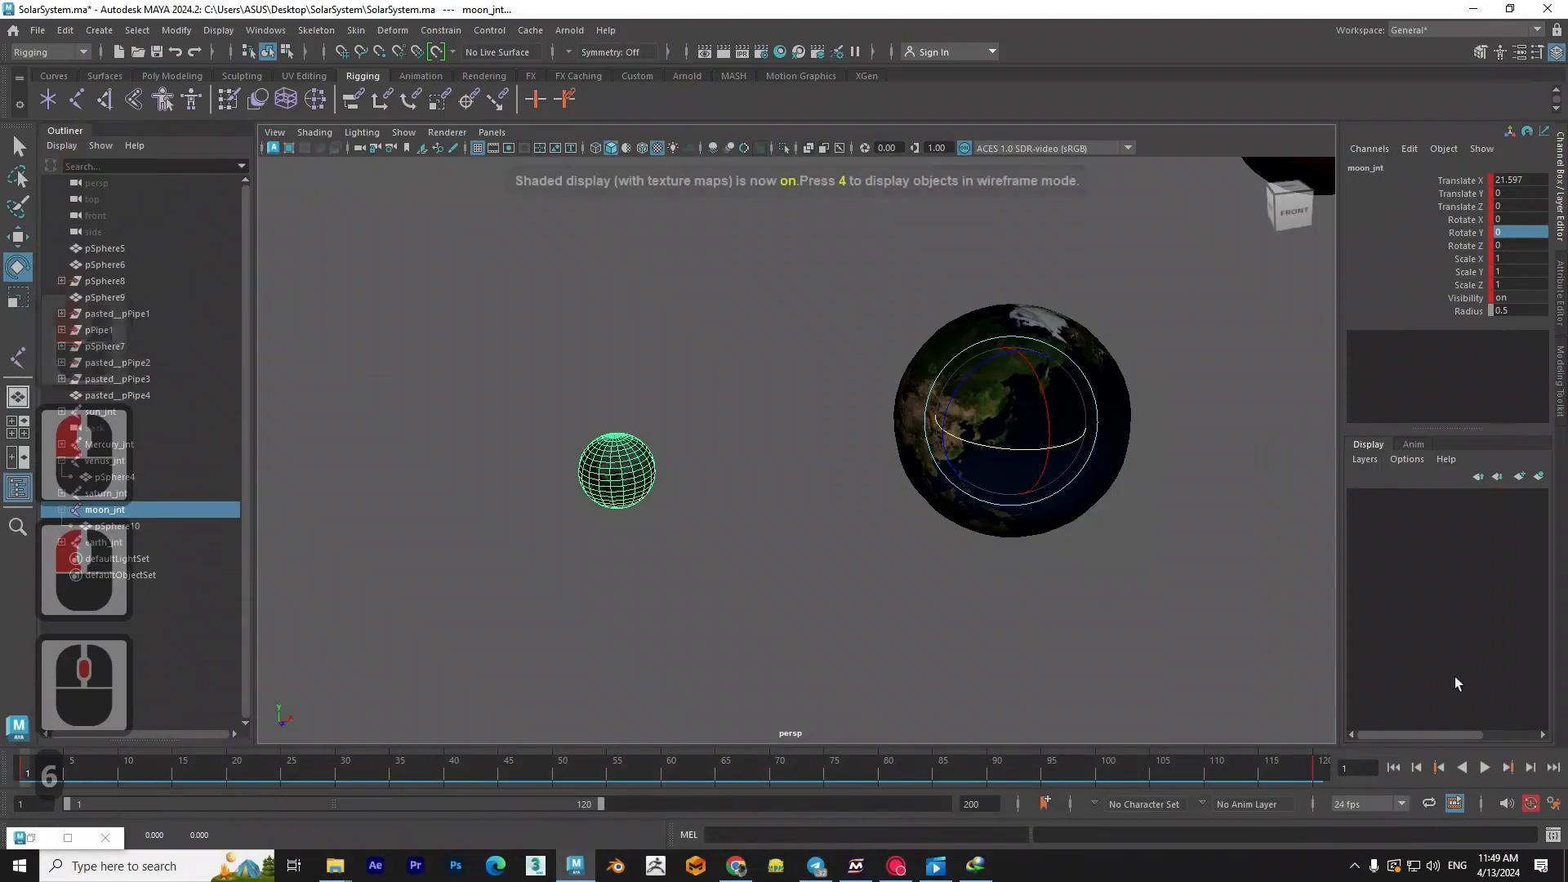
click(1484, 768)
click(1075, 623)
scroll(1094, 641, down, 5)
alt+middle_drag(1073, 567, 837, 650)
scroll(850, 648, down, 3)
alt+drag(931, 643, 896, 634)
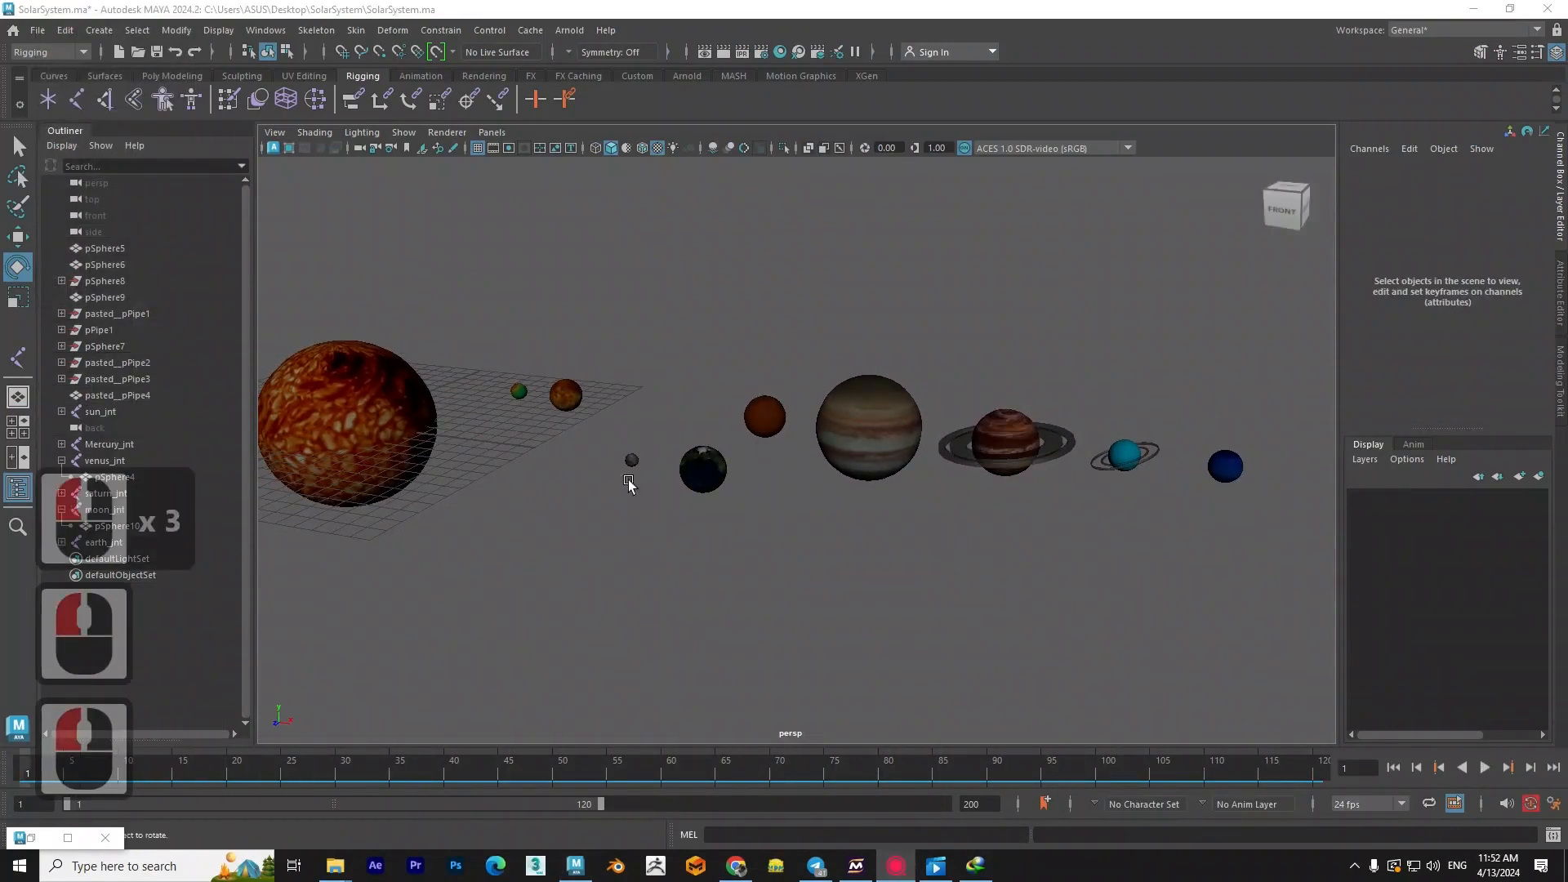
- Look closer at the Earth and moon, select the Earth sphere pSphere1, and view it among the neighbouring planets
mouse_move(629, 479)
alt+mouse_down()
mouse_move(855, 458)
mouse_move(673, 516)
mouse_move(787, 536)
mouse_move(654, 497)
alt+mouse_up()
scroll(673, 516, up, 2)
click(654, 497)
alt+drag(800, 556, 700, 542)
scroll(762, 546, down, 2)
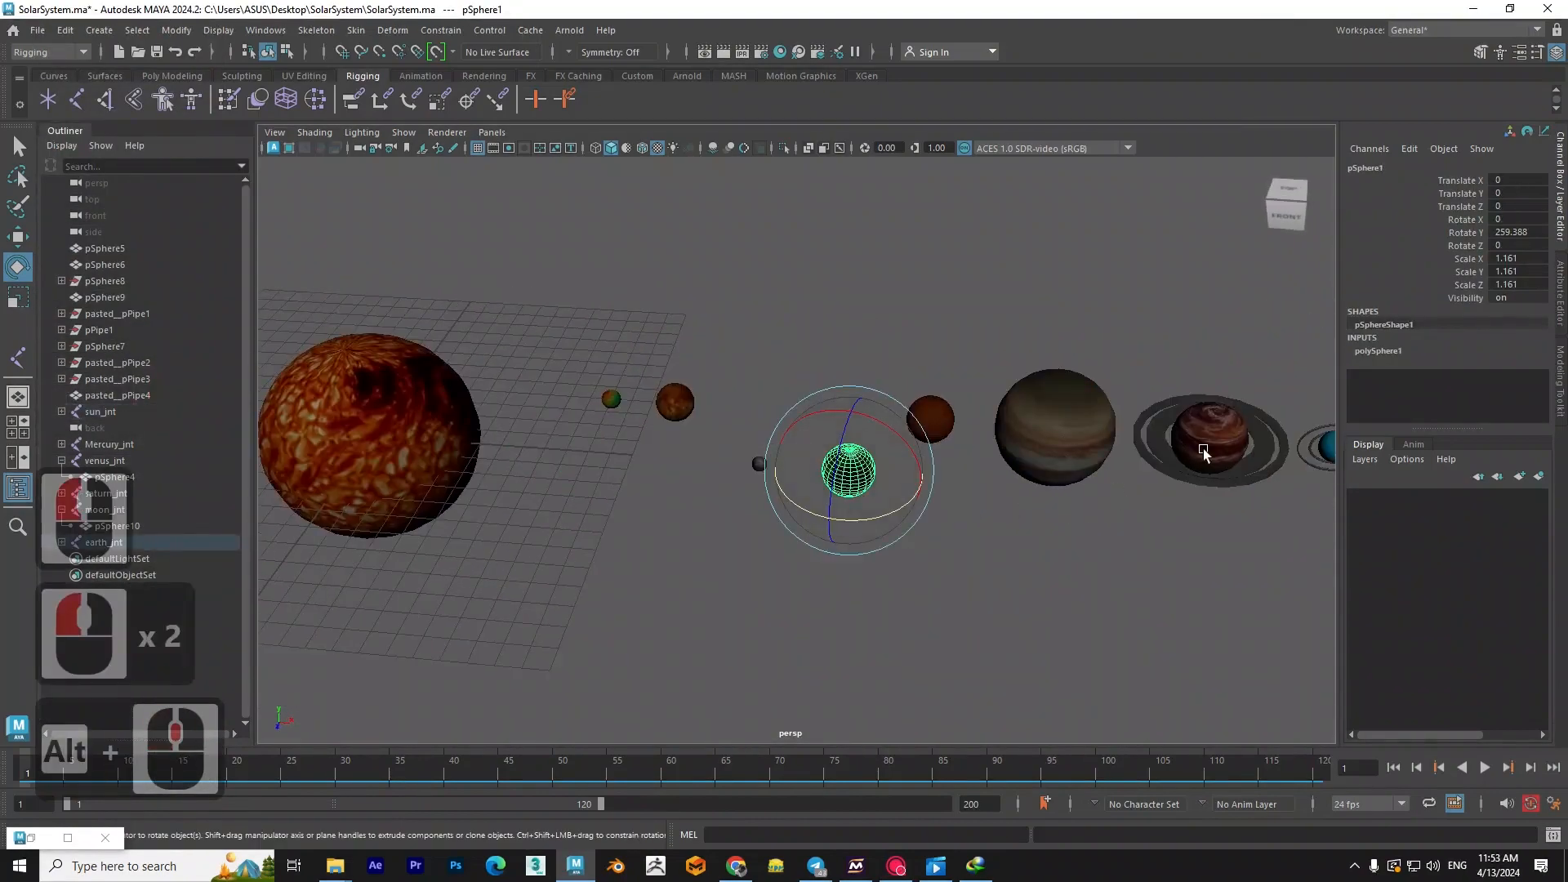
- Clear the planet selection and create a single new joint on the grid just beside the Sun
shift+click(1204, 452)
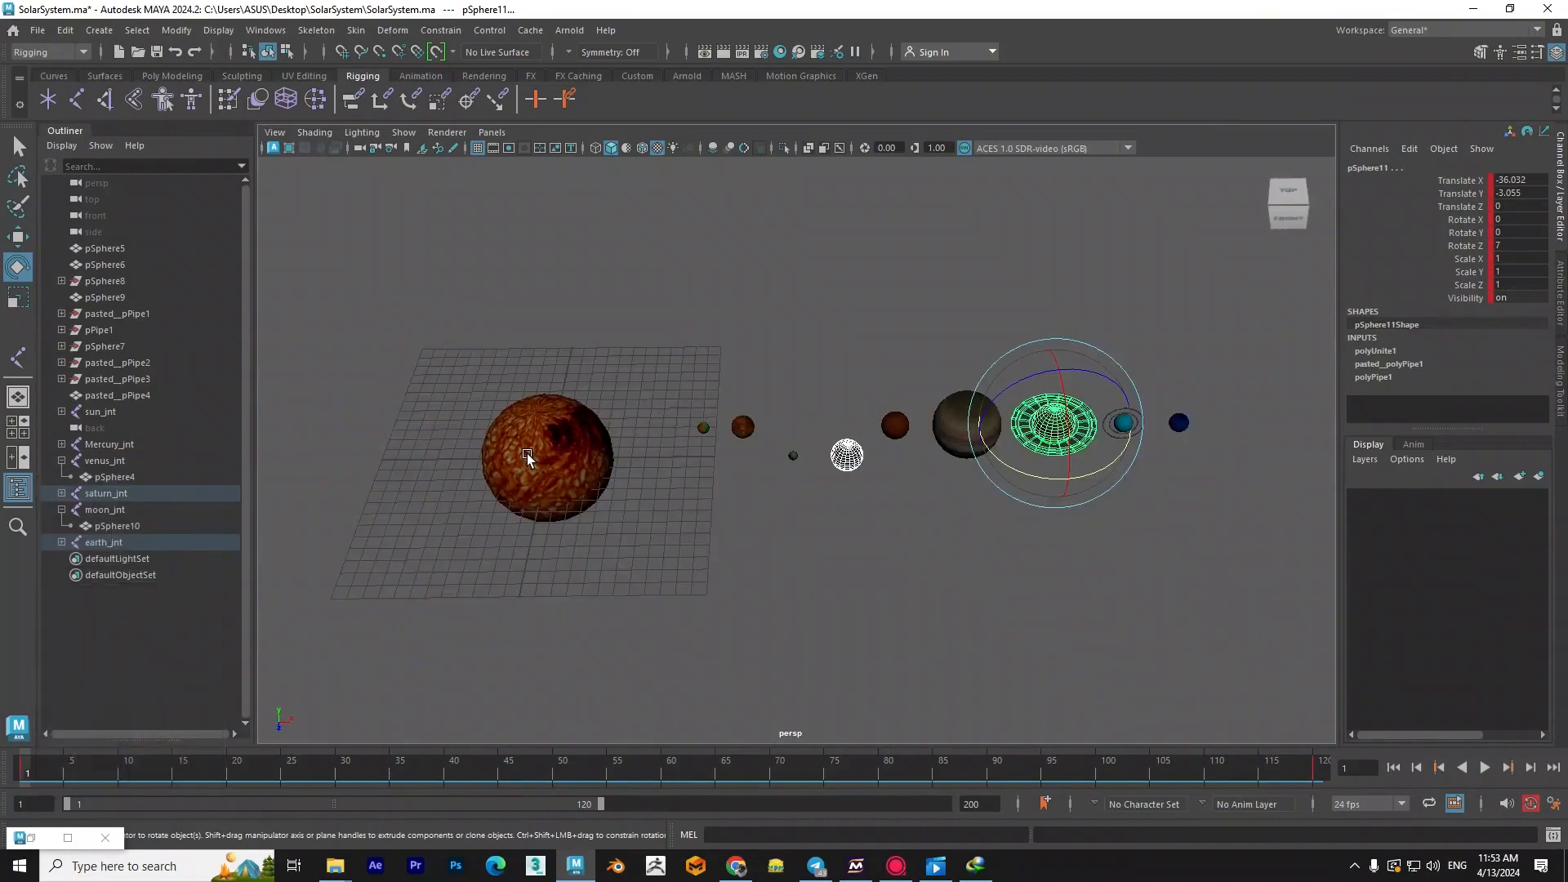
click(651, 363)
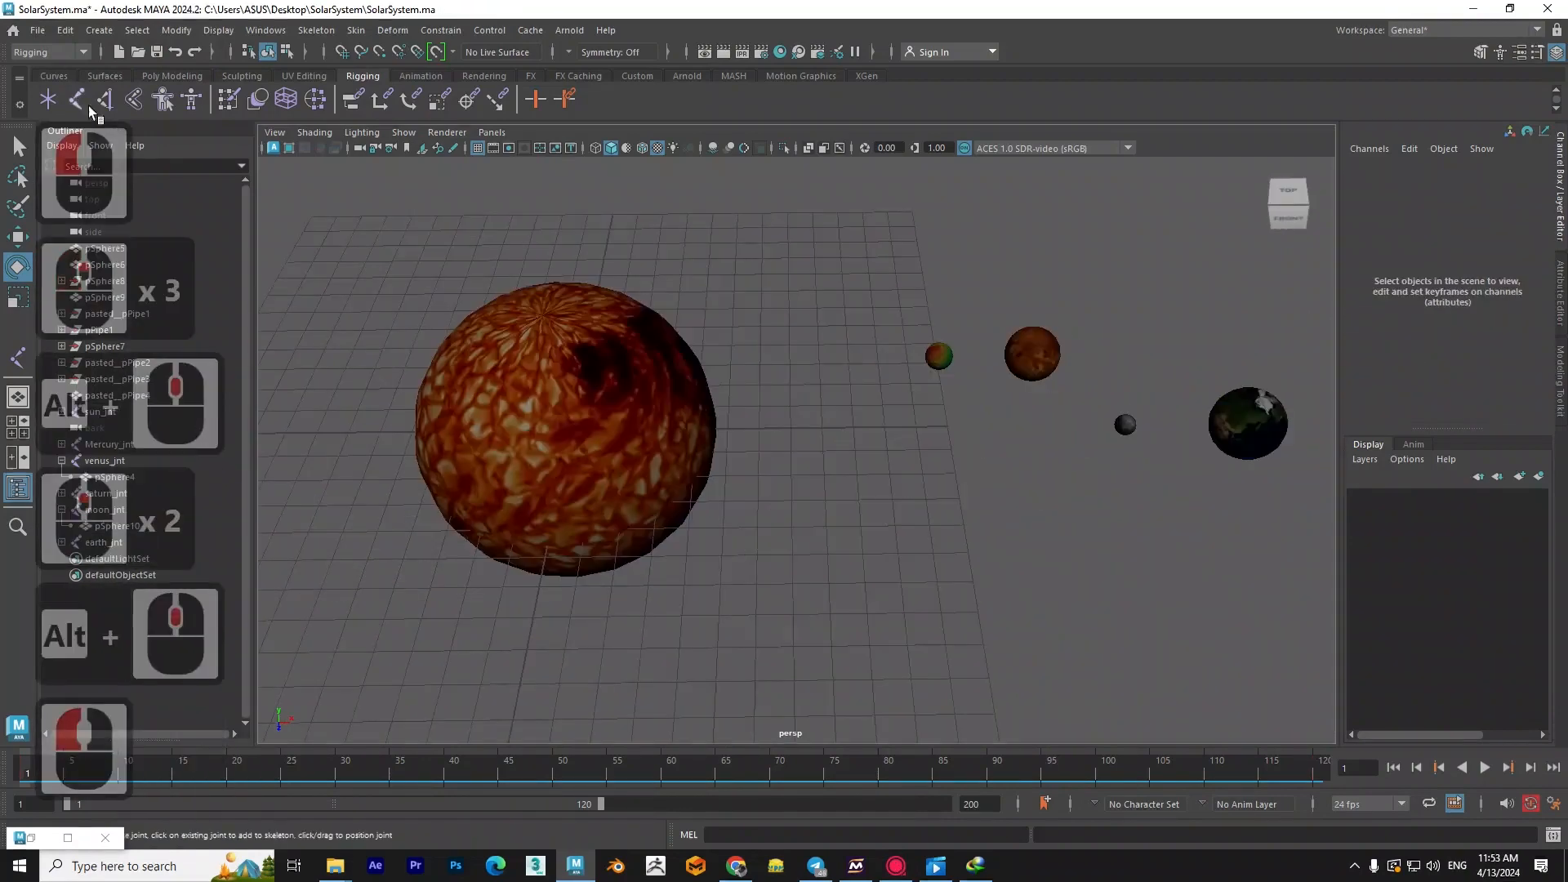
click(85, 103)
click(749, 433)
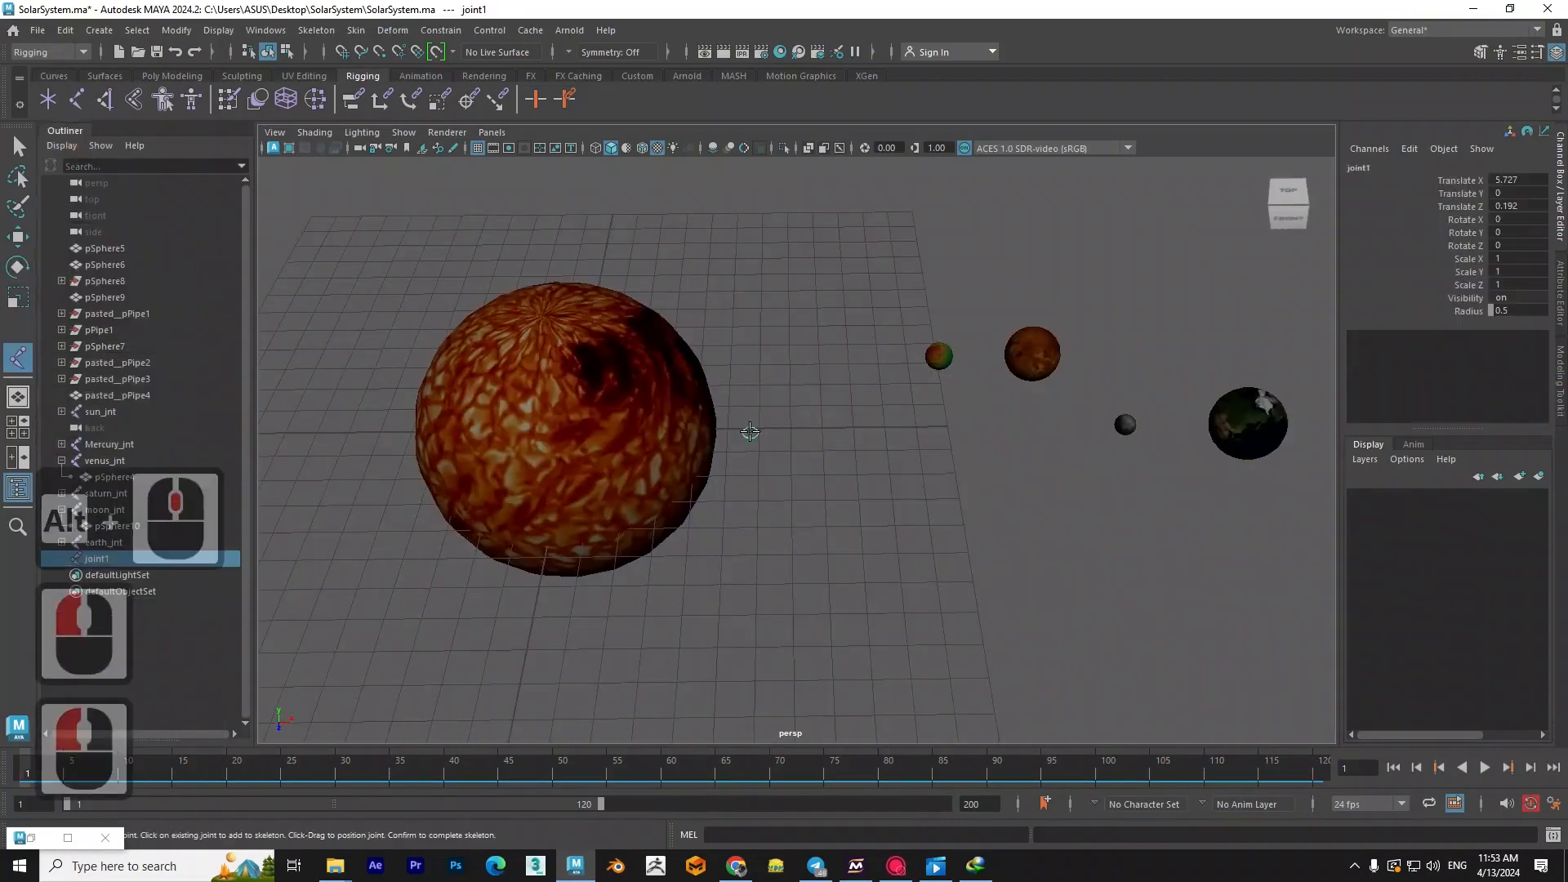
- Rename the new joint beside the Sun as earth_mov
double_click(95, 559)
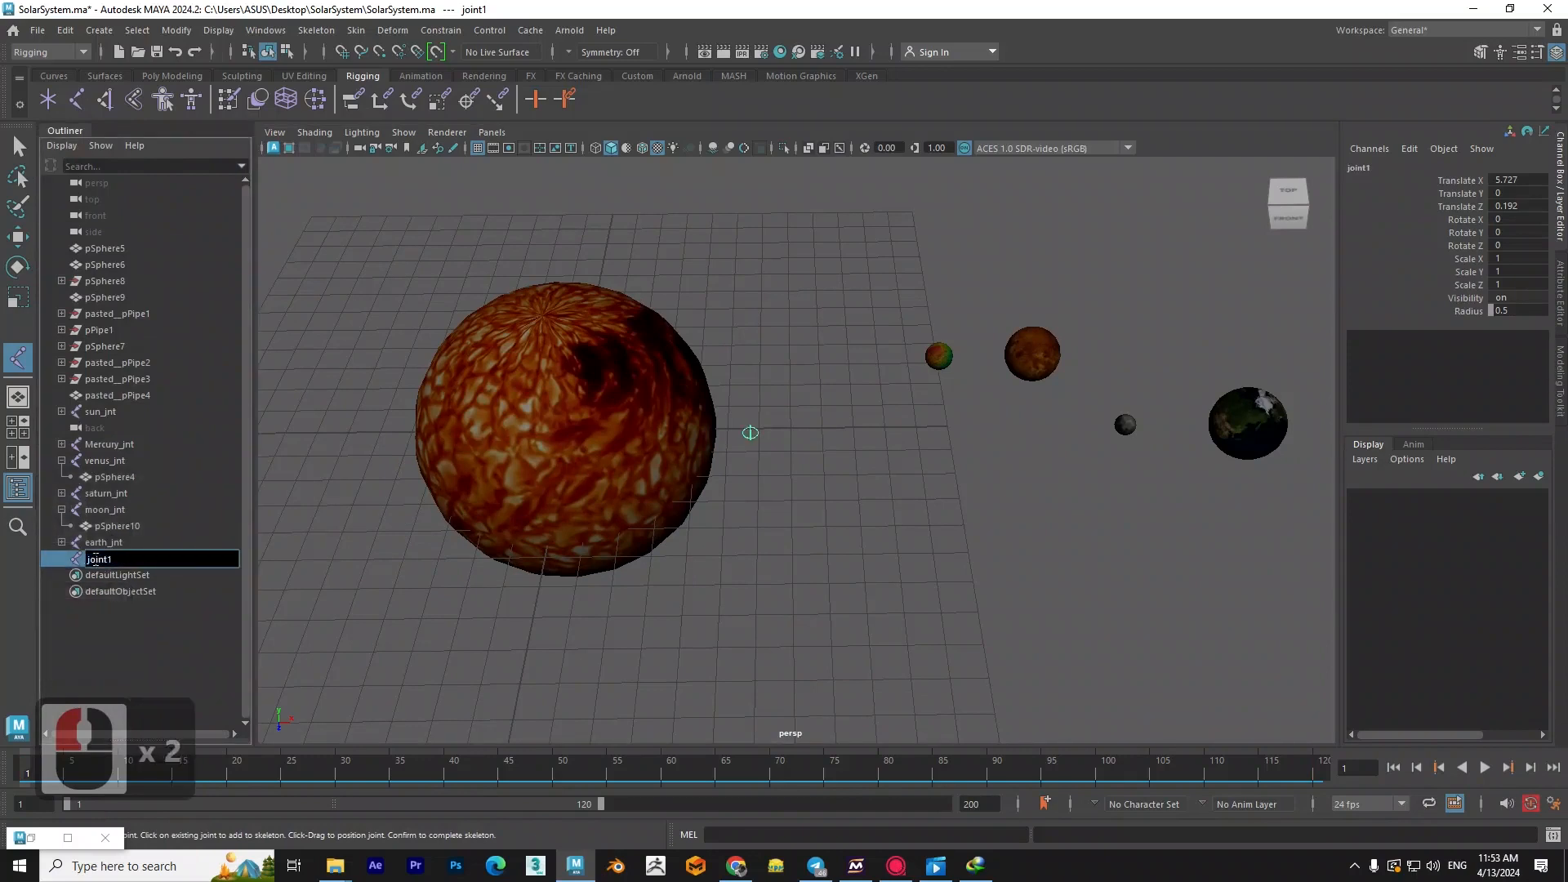
text(ehr)
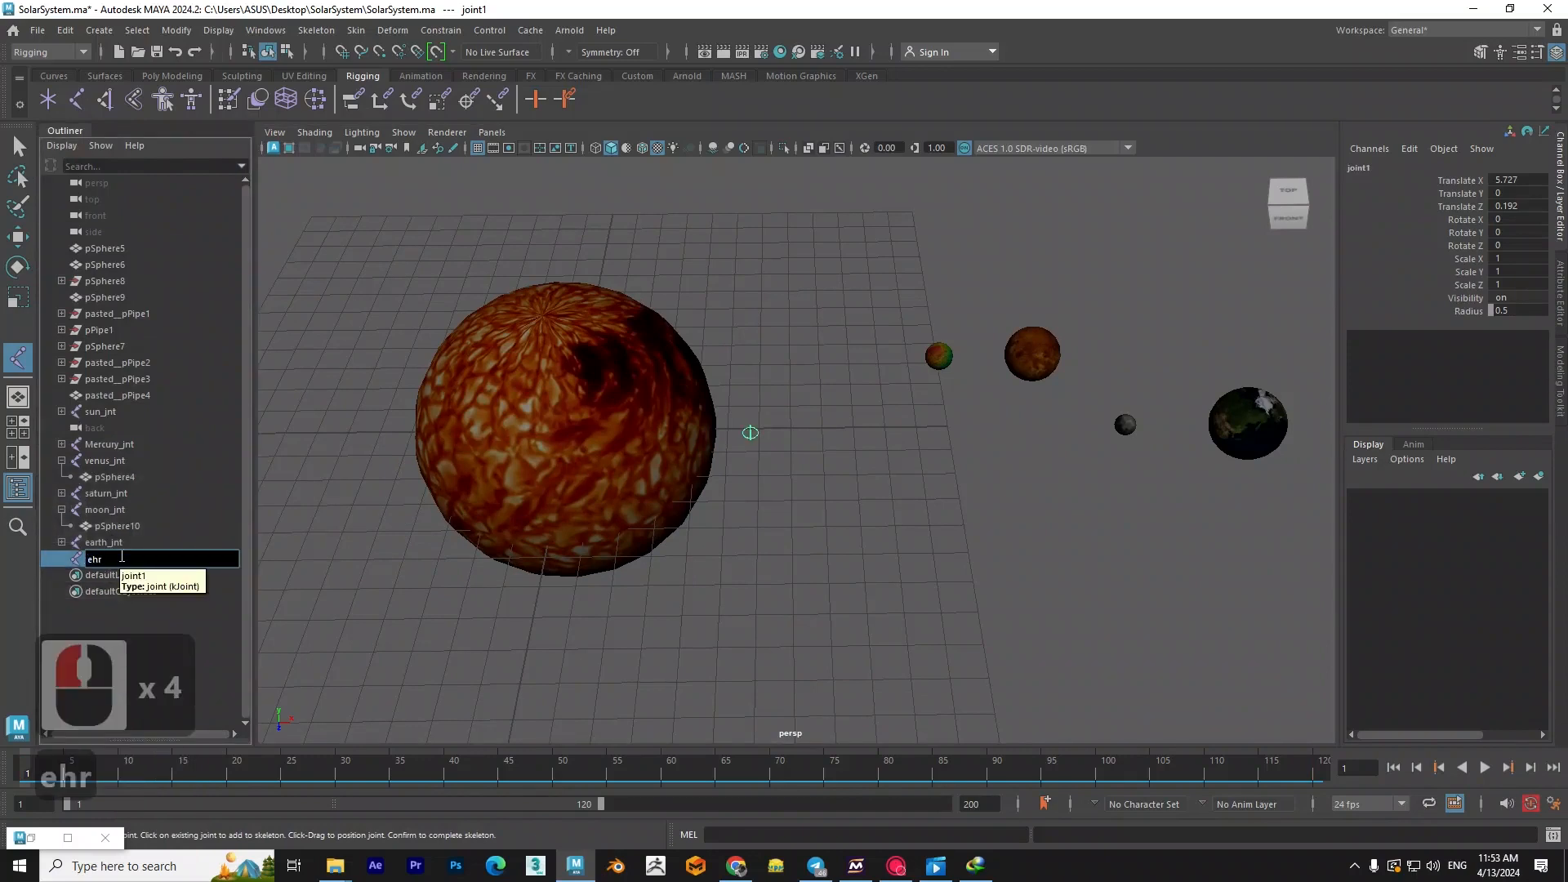
key(BackSpace)
key(BackSpace)
text(arth_trr)
key(BackSpace)
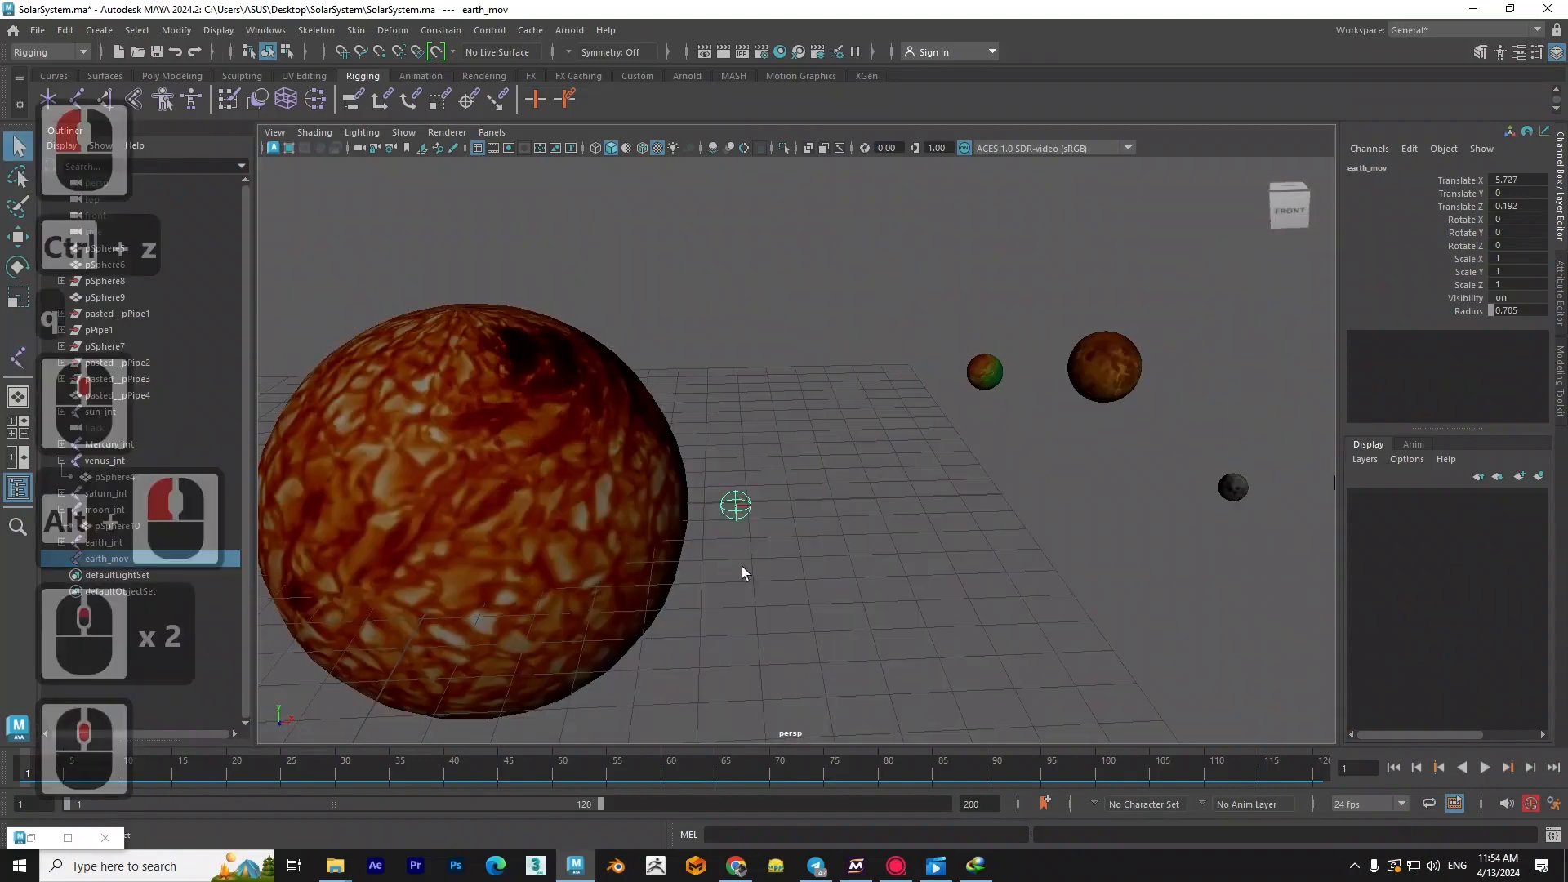
- In the front view with wireframe display, move earth_mov along X and snap it to the Sun's center
key(space)
drag(743, 566, 743, 611)
alt+middle_drag(439, 513, 1239, 521)
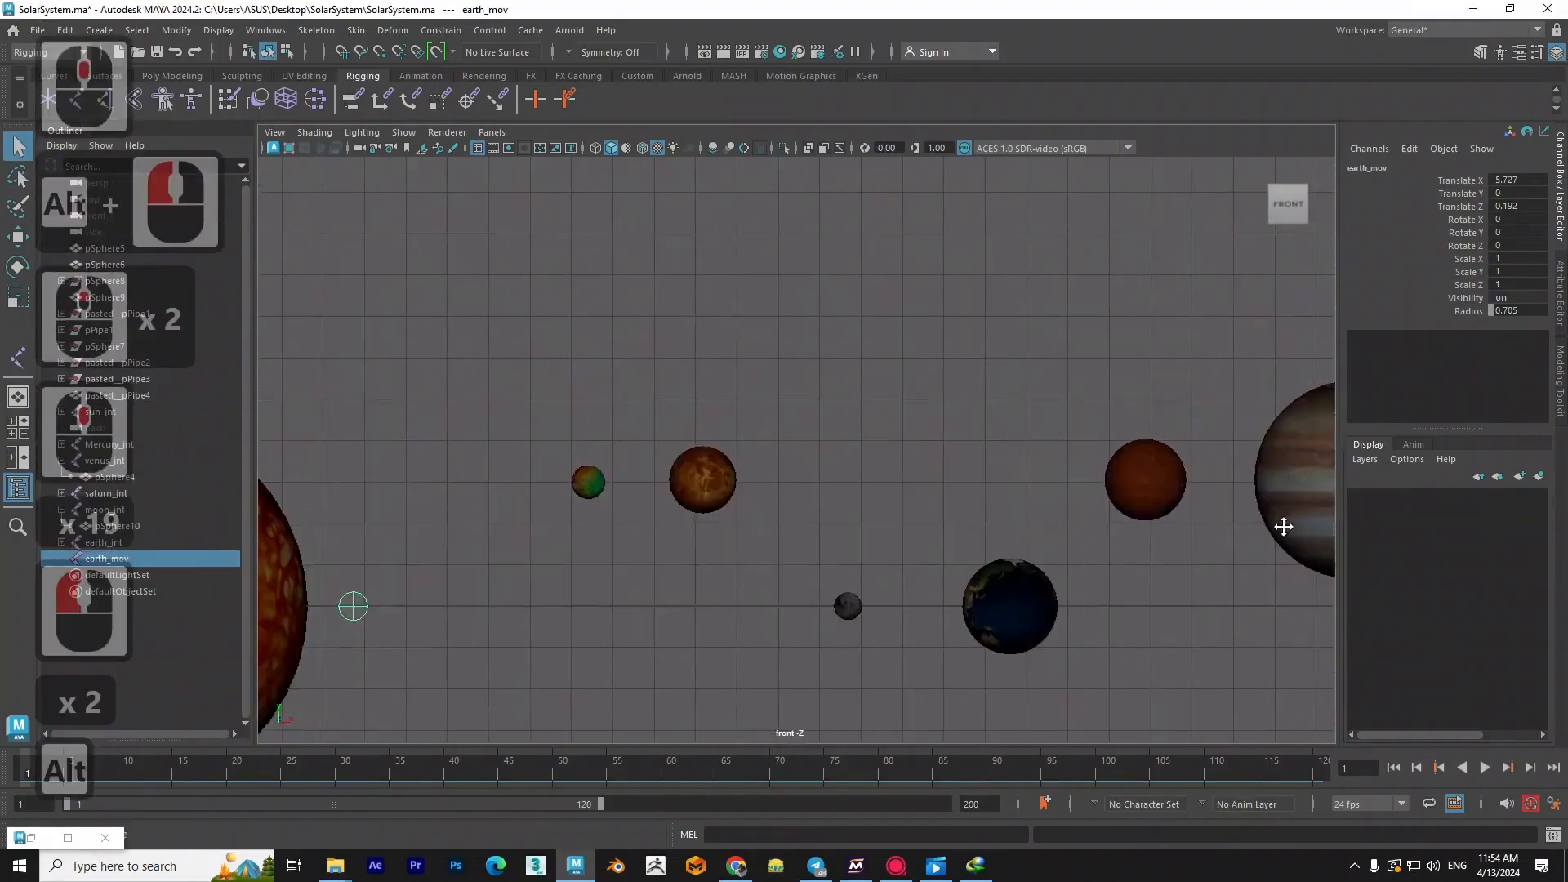
alt+middle_drag(585, 549, 771, 549)
alt+middle_drag(548, 618, 927, 548)
alt+middle_drag(783, 587, 895, 552)
key(4)
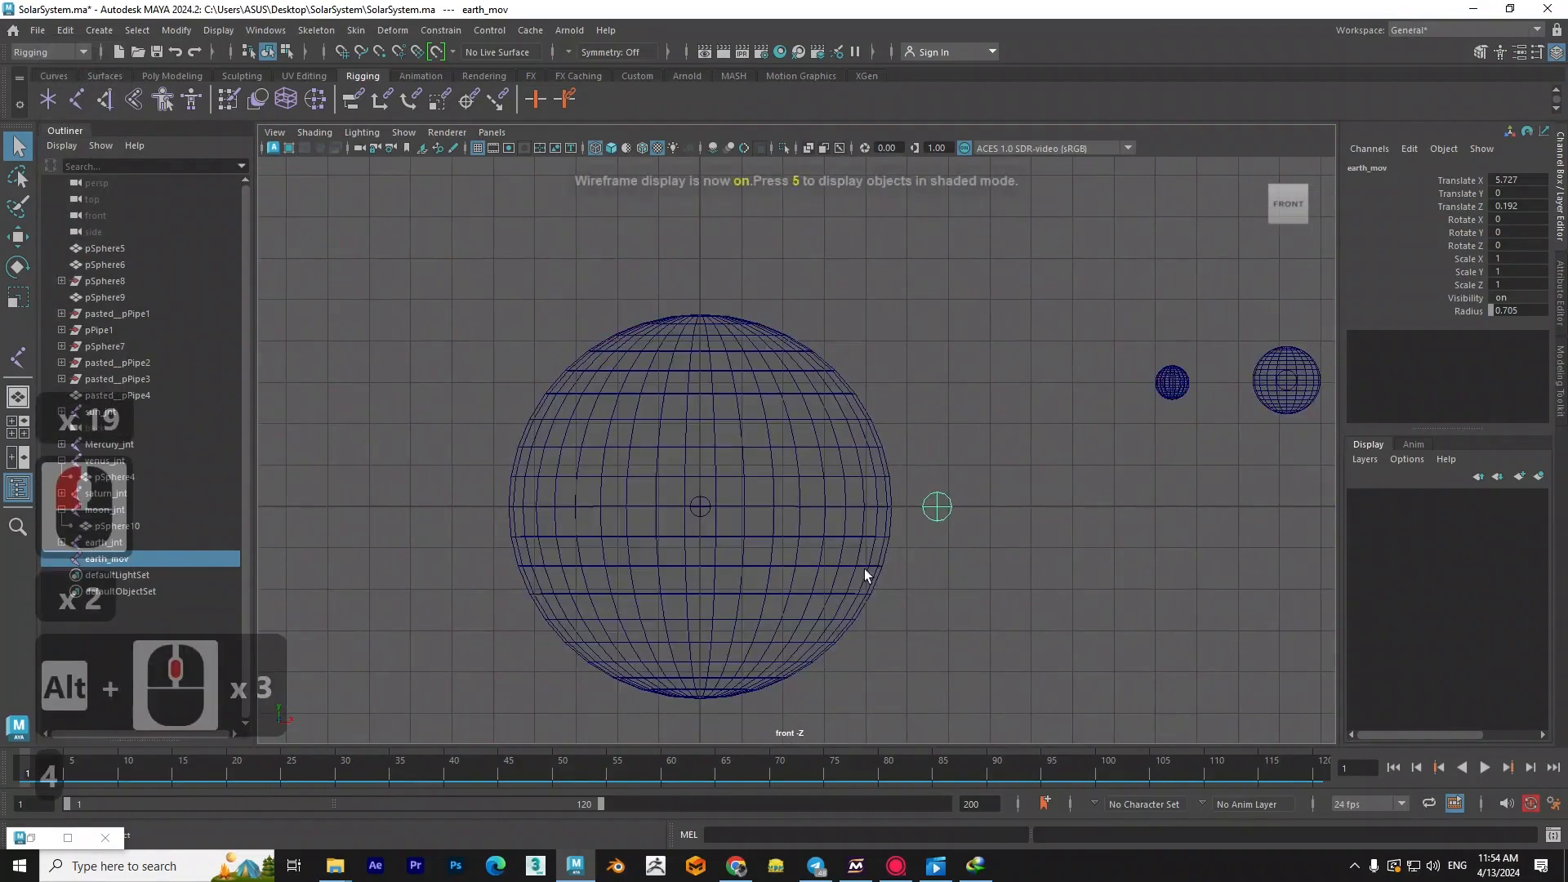
scroll(899, 539, up, 2)
click(967, 521)
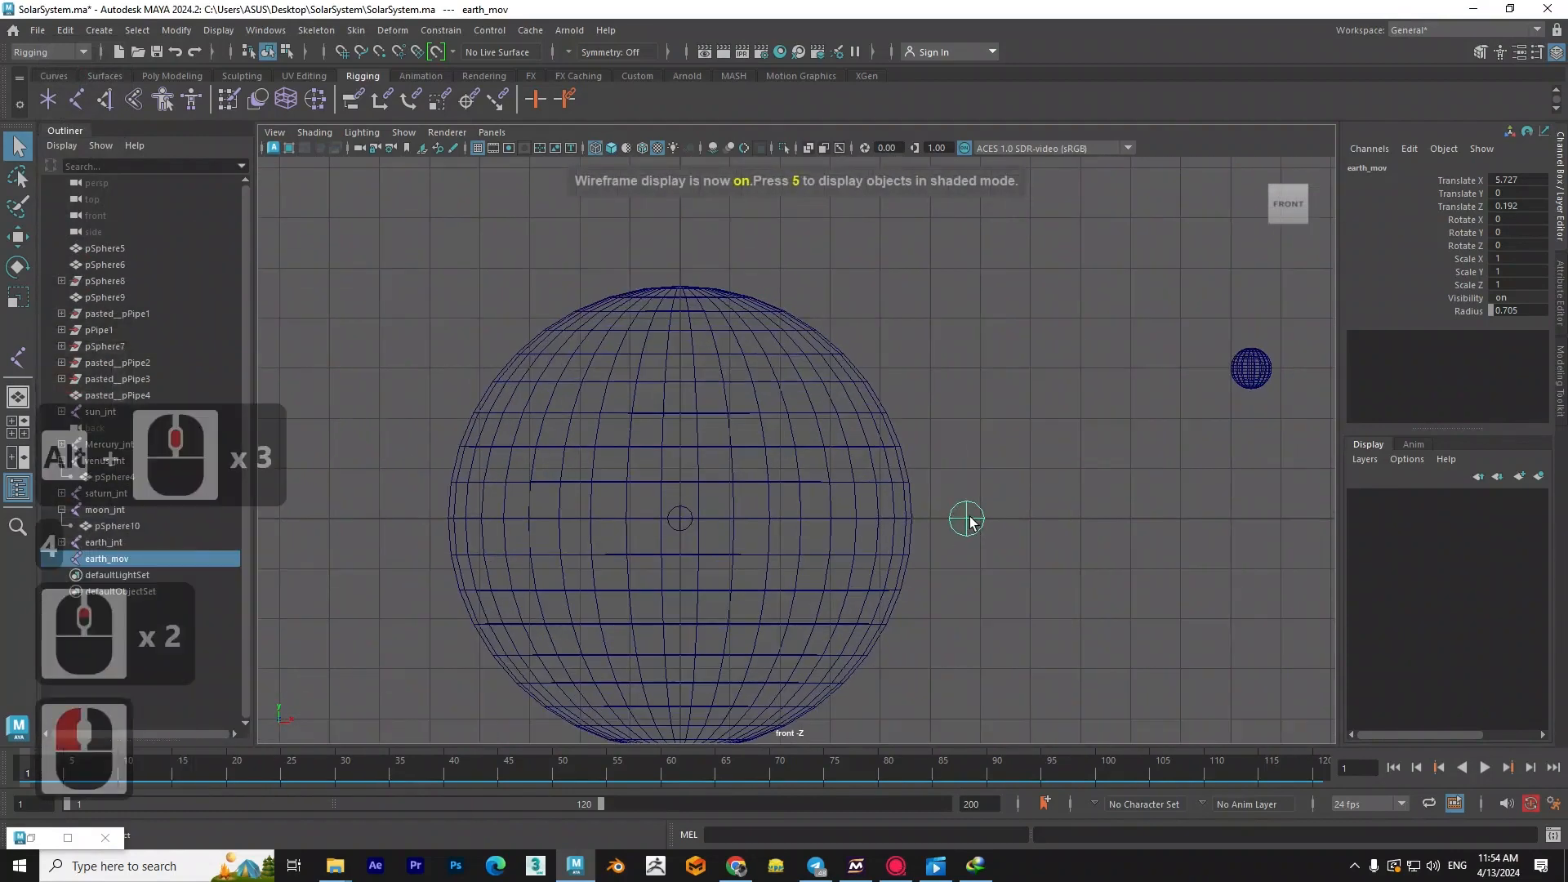
key(w)
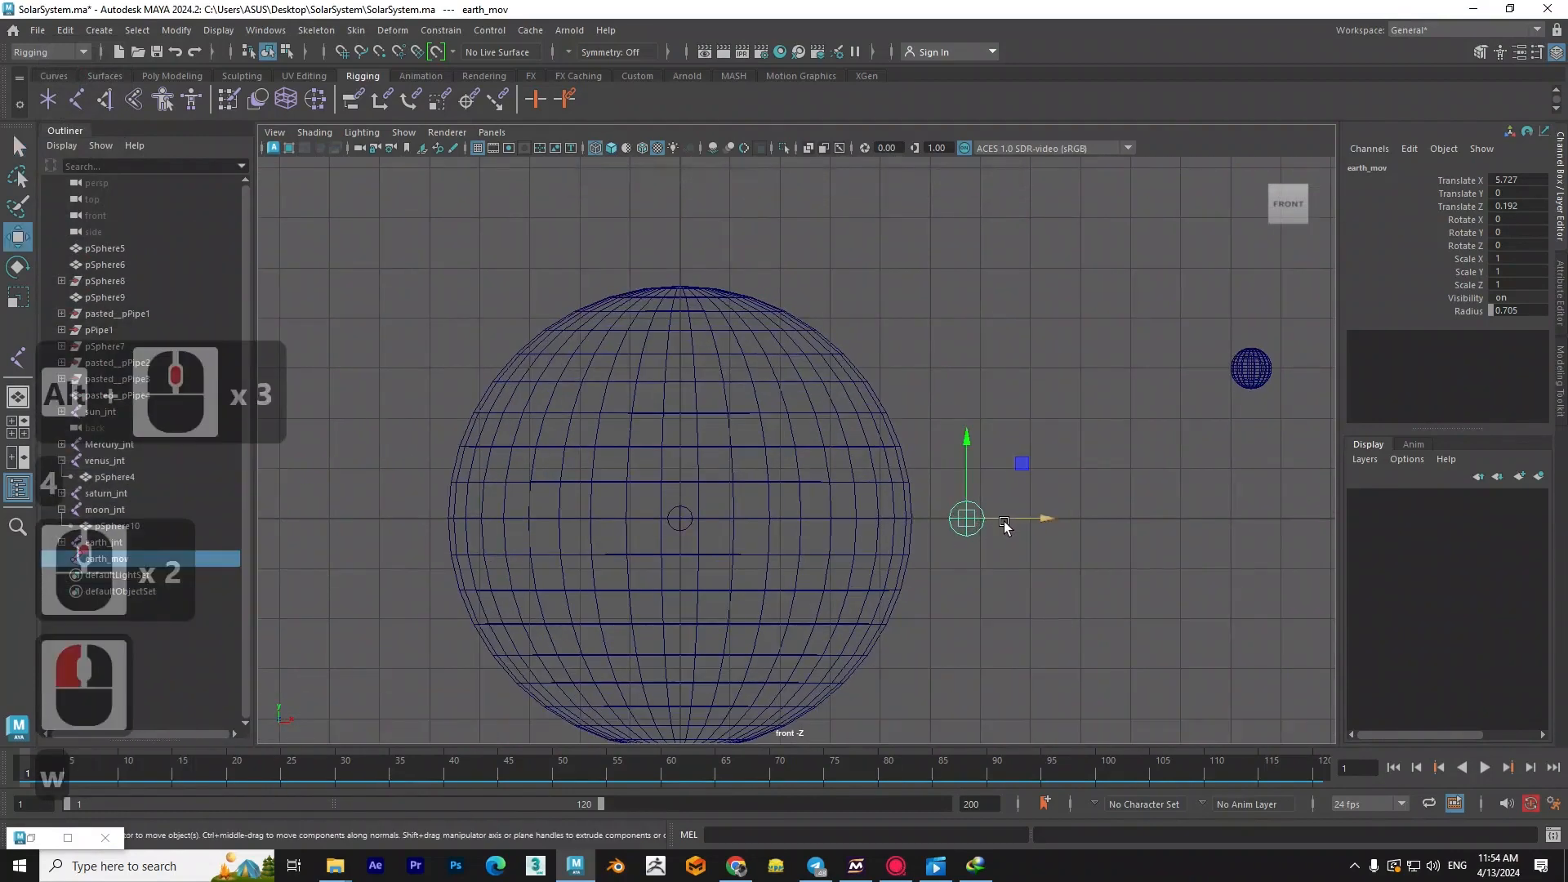
key(v)
drag(1006, 521, 682, 520)
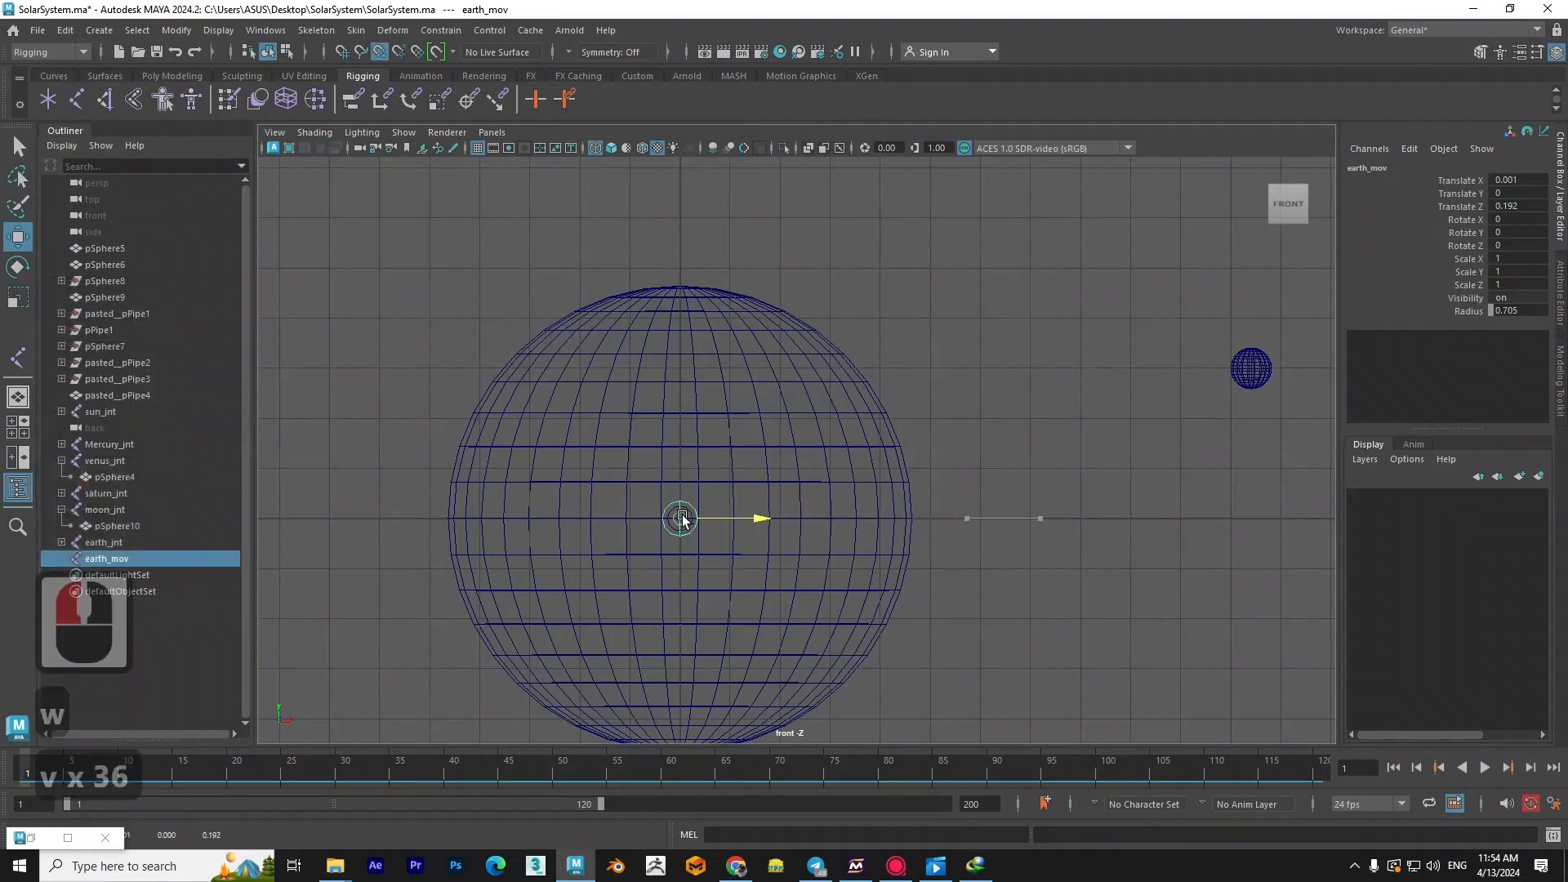
- In the top view, move earth_mov along Z and snap it to the Sun's center point
key(space)
drag(884, 531, 620, 503)
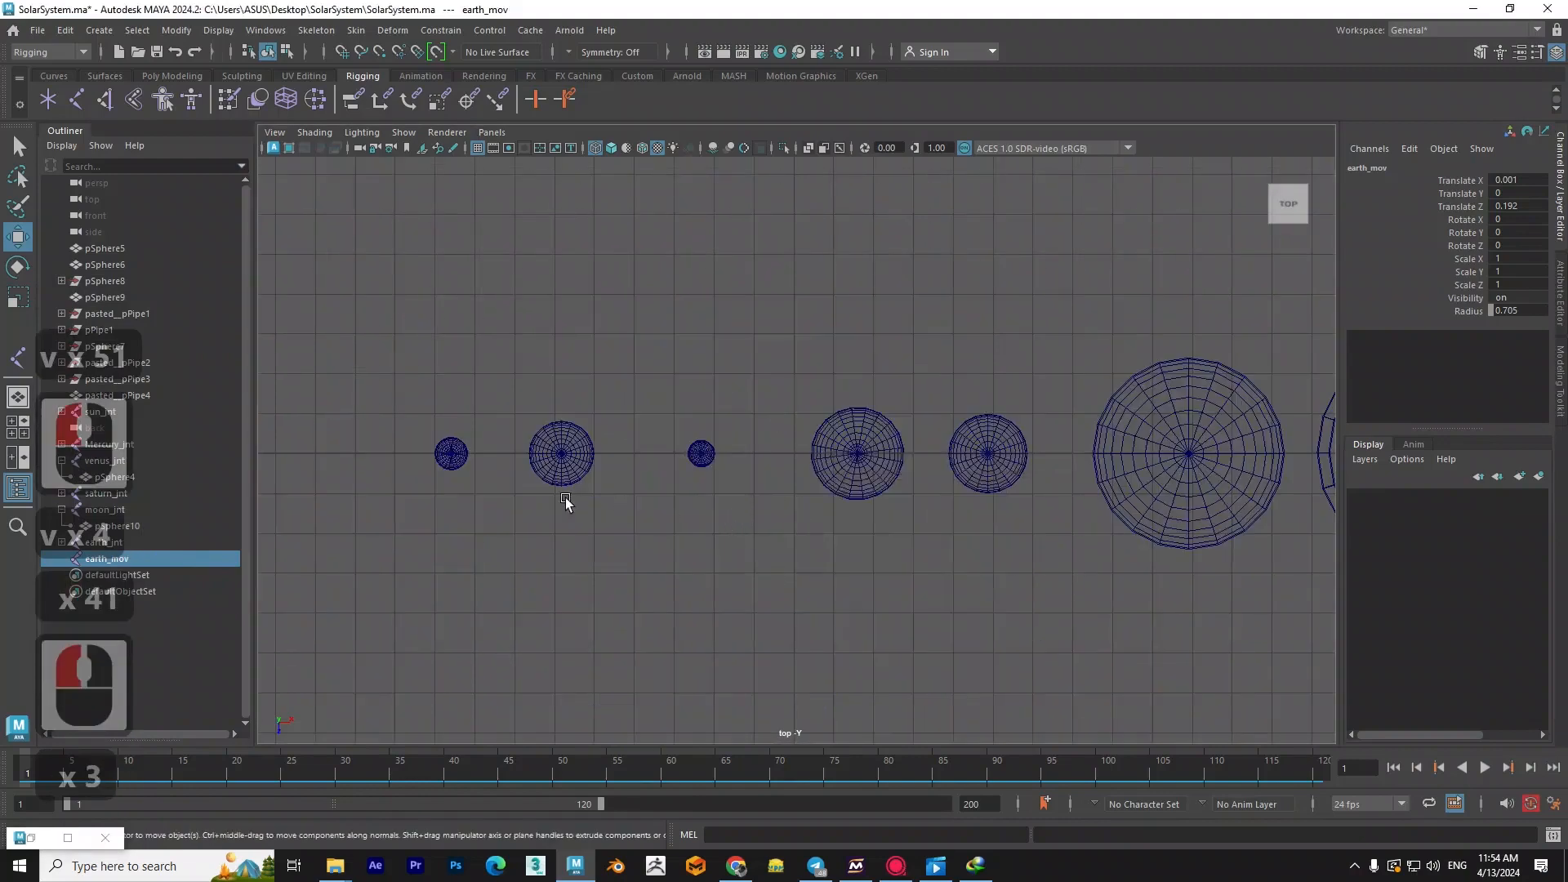
scroll(1195, 555, down, 3)
alt+middle_drag(655, 526, 978, 515)
scroll(978, 515, up, 12)
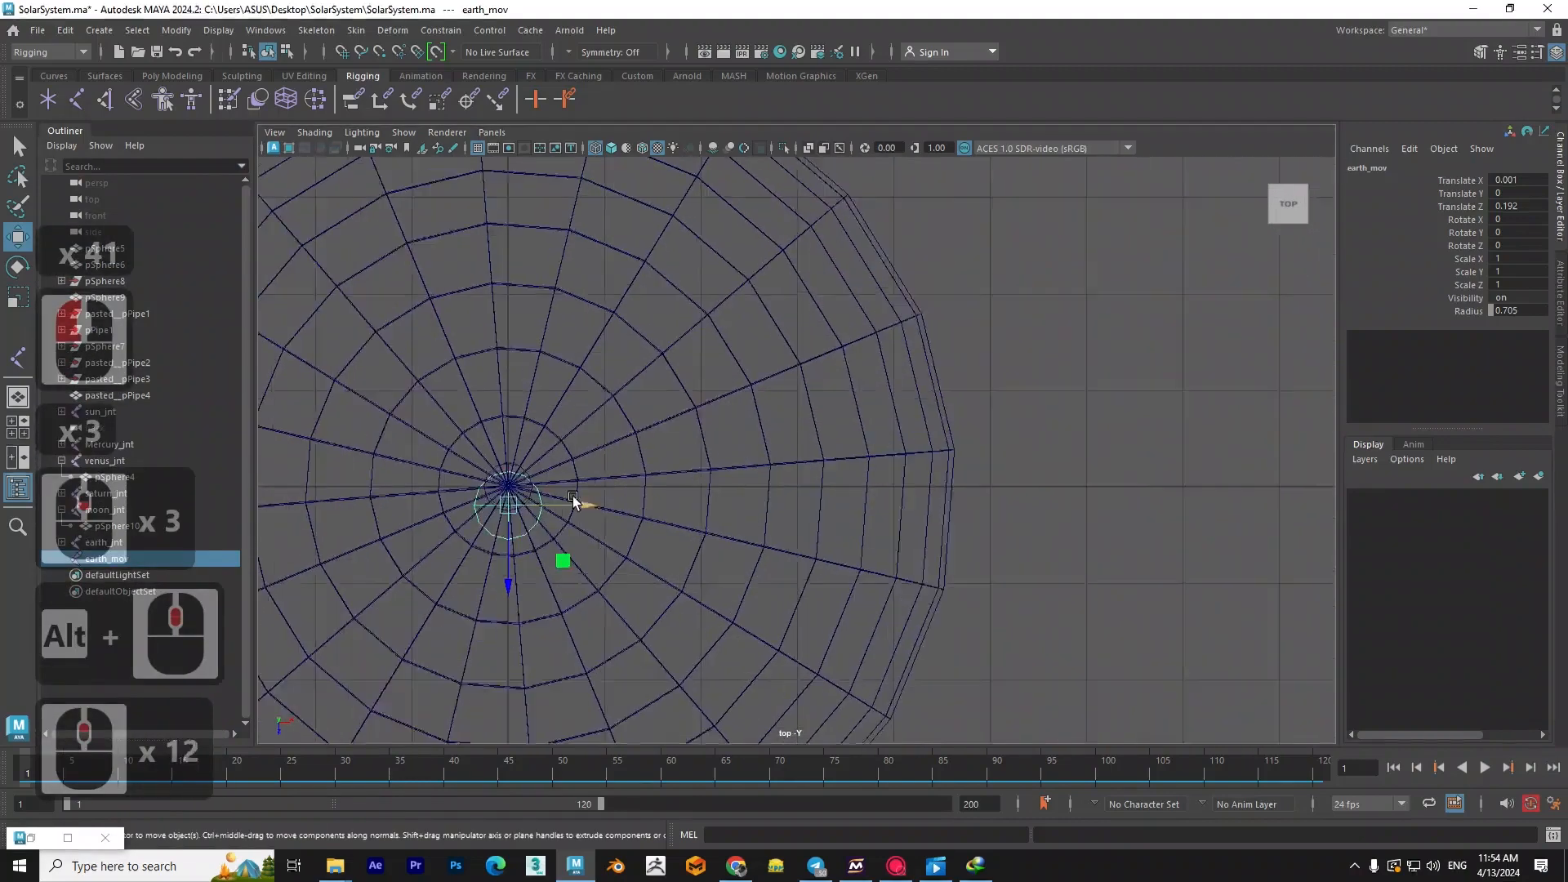
scroll(572, 497, up, 3)
alt+middle_drag(573, 496, 967, 491)
scroll(967, 491, up, 5)
alt+middle_drag(796, 540, 851, 510)
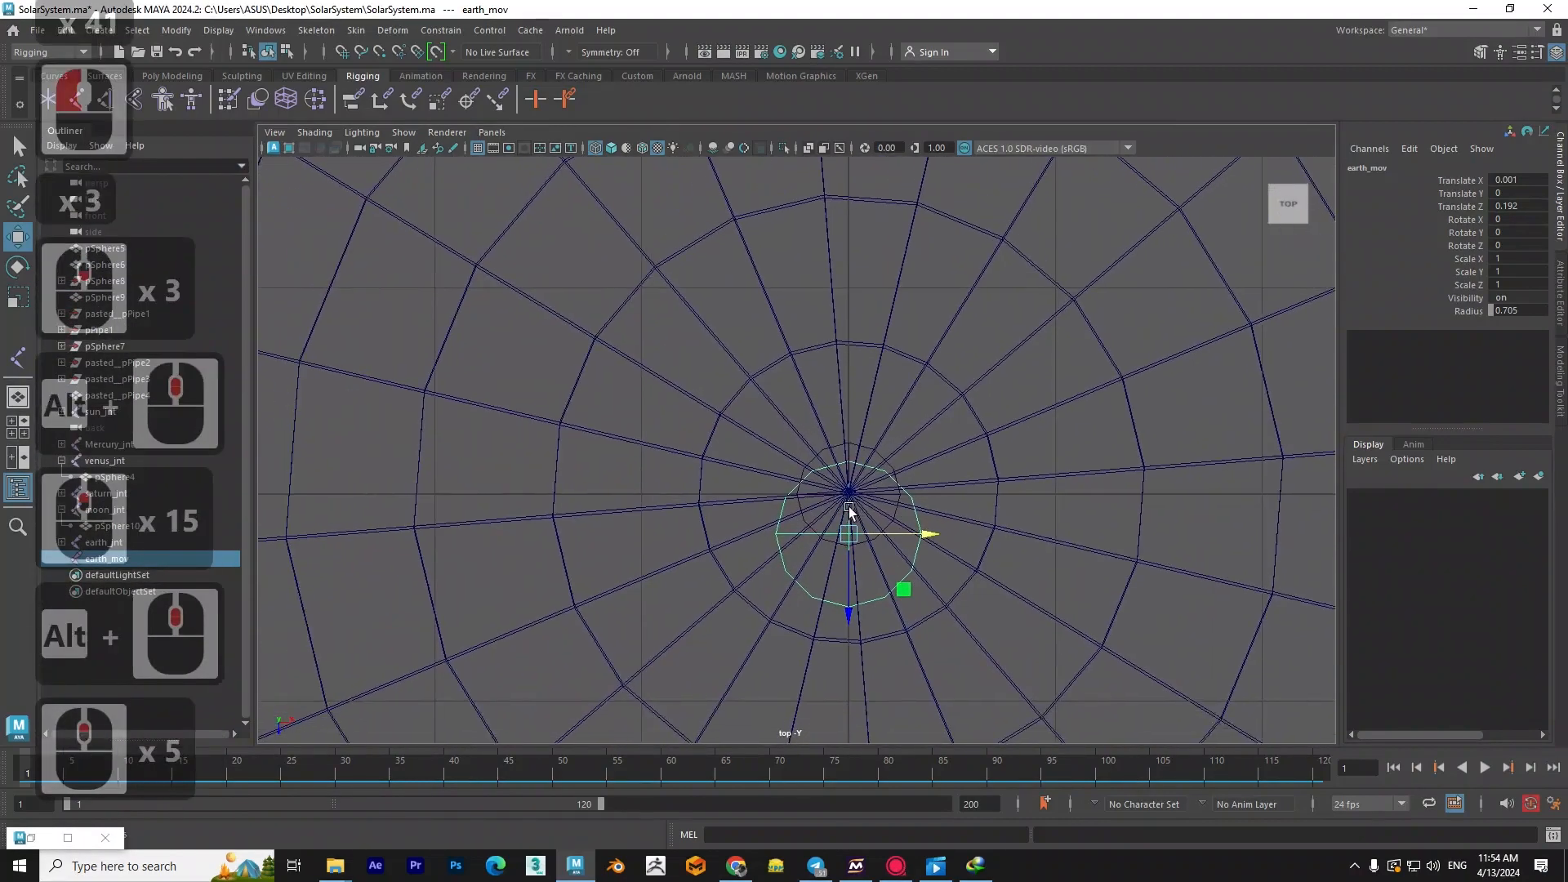
key(v)
drag(859, 531, 861, 531)
- Return to the perspective view and parent earth_jnt under earth_mov
scroll(861, 531, down, 4)
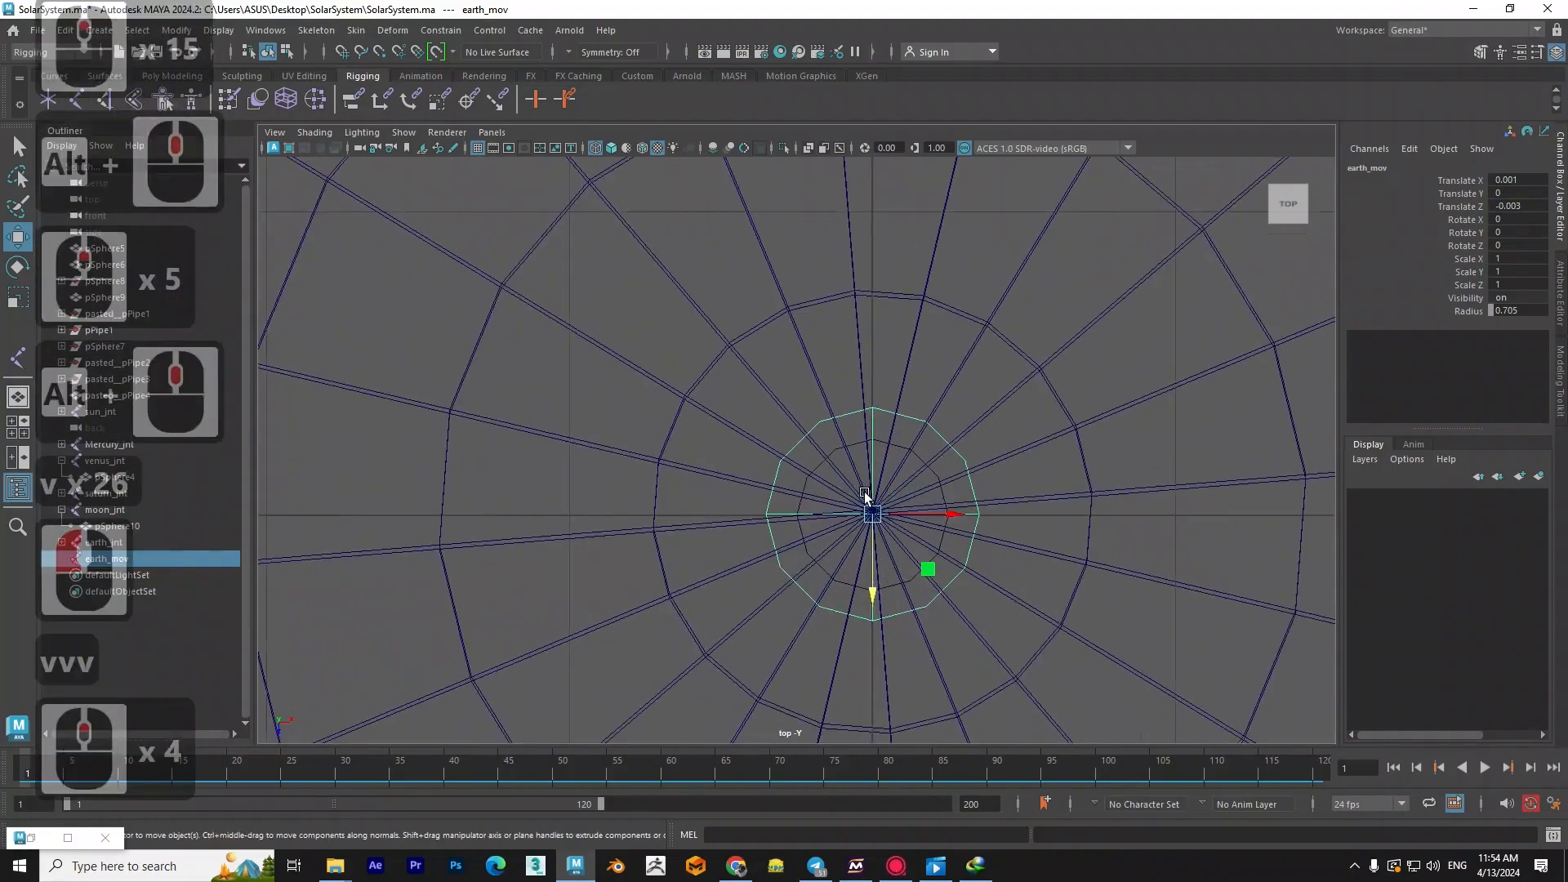
scroll(861, 531, down, 9)
key(space)
drag(929, 510, 918, 469)
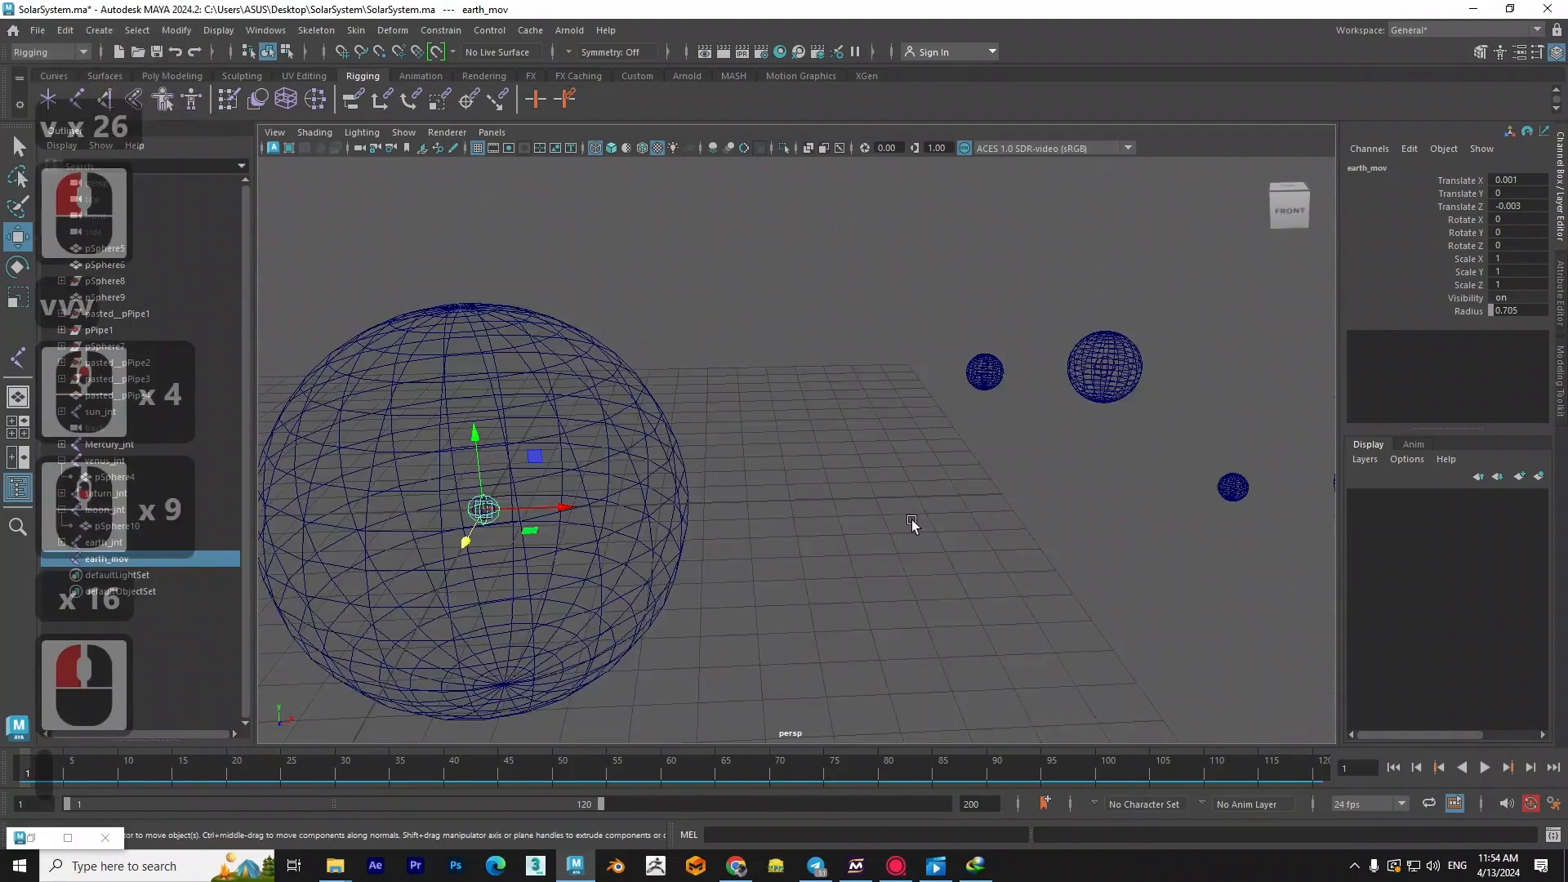
scroll(911, 520, down, 3)
alt+drag(713, 537, 731, 575)
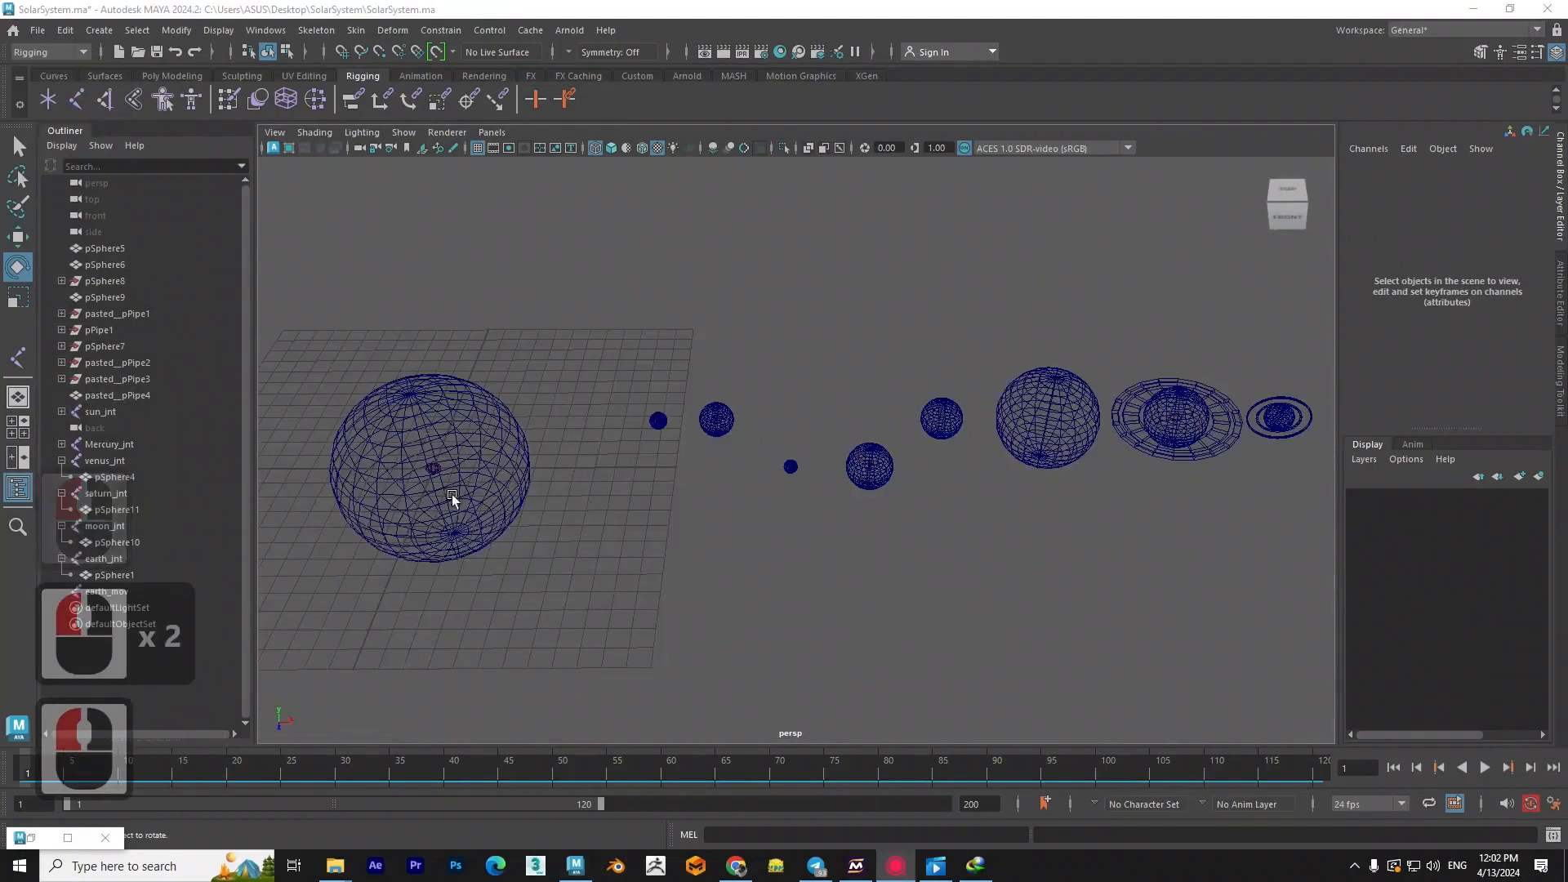
scroll(453, 493, up, 2)
alt+drag(612, 532, 631, 535)
alt+middle_drag(631, 536, 604, 529)
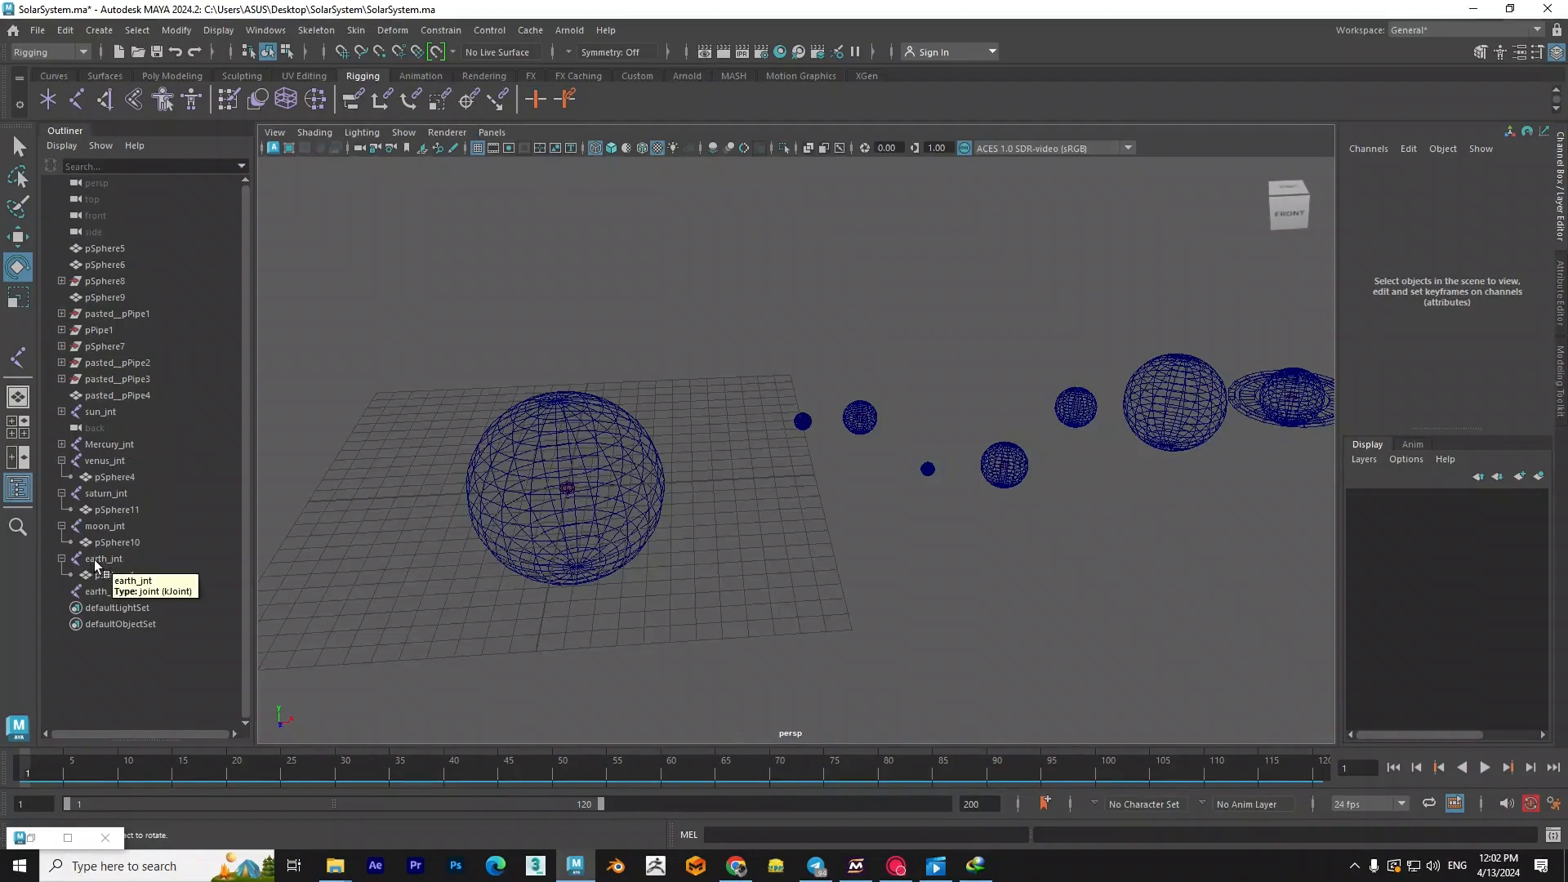
click(62, 559)
drag(97, 562, 96, 575)
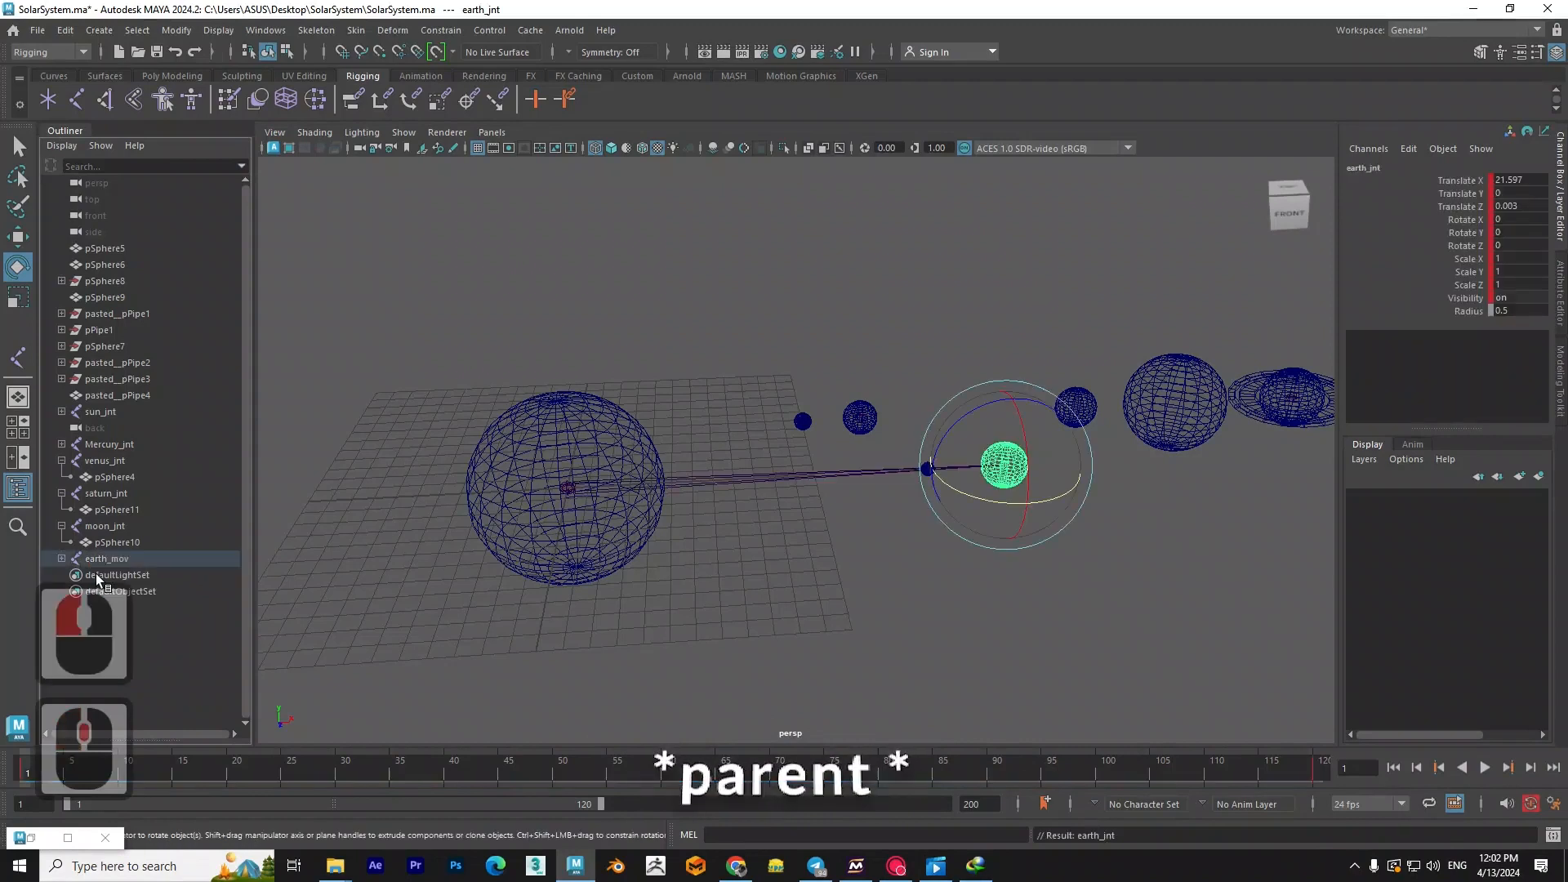
- Test the Earth's orbit by rotating earth_mov around Y, and undo the rotation
click(507, 604)
click(140, 556)
drag(588, 530, 629, 444)
key(ctrl+z)
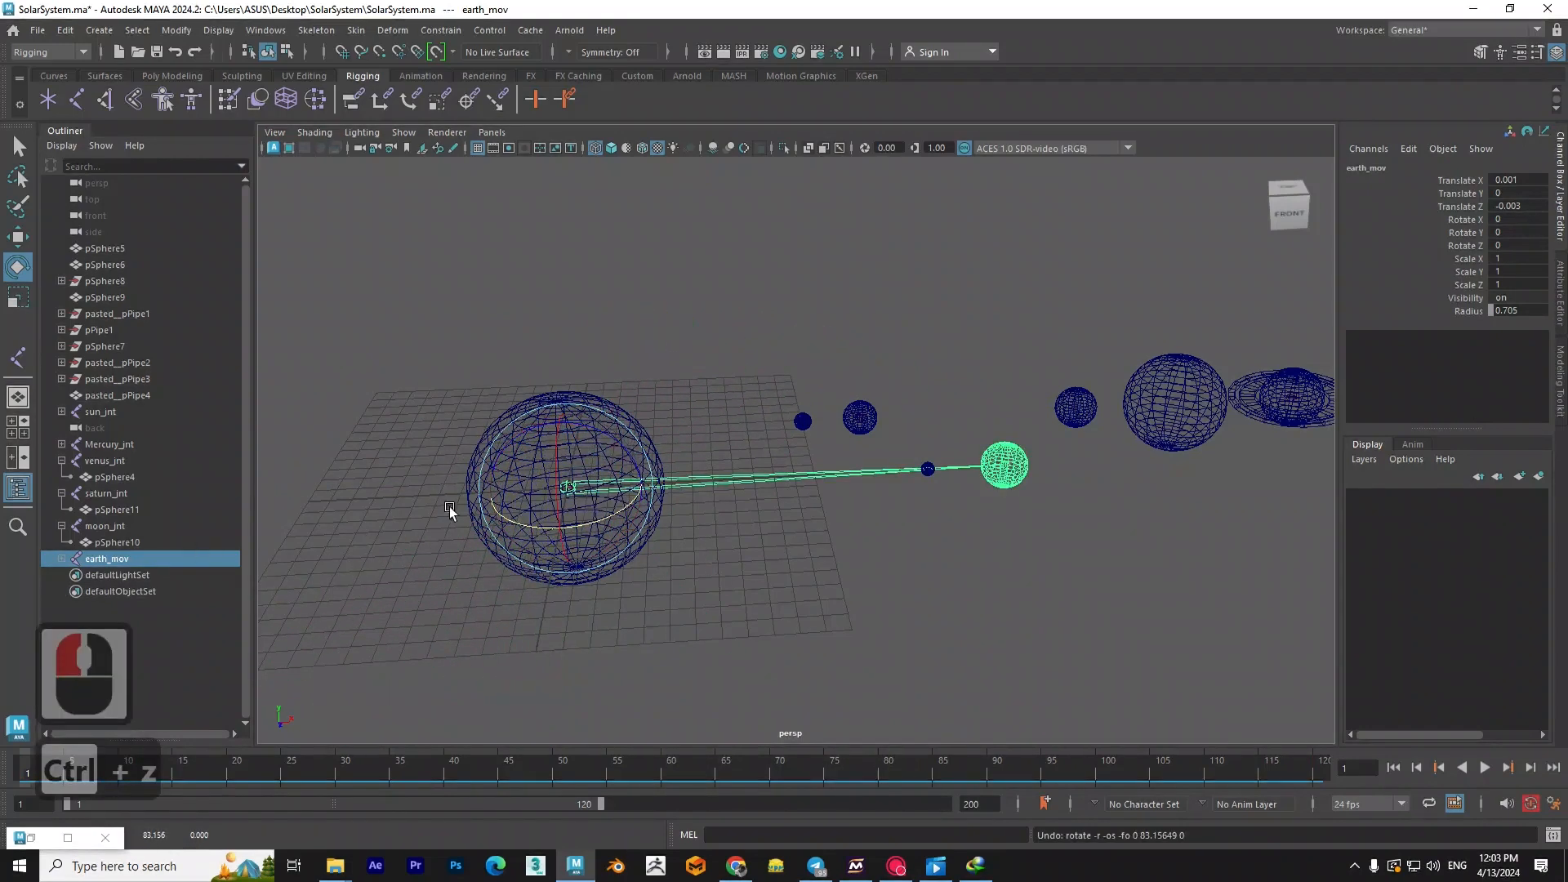
- Create another separate joint on the grid between the Sun and the Earth
click(596, 316)
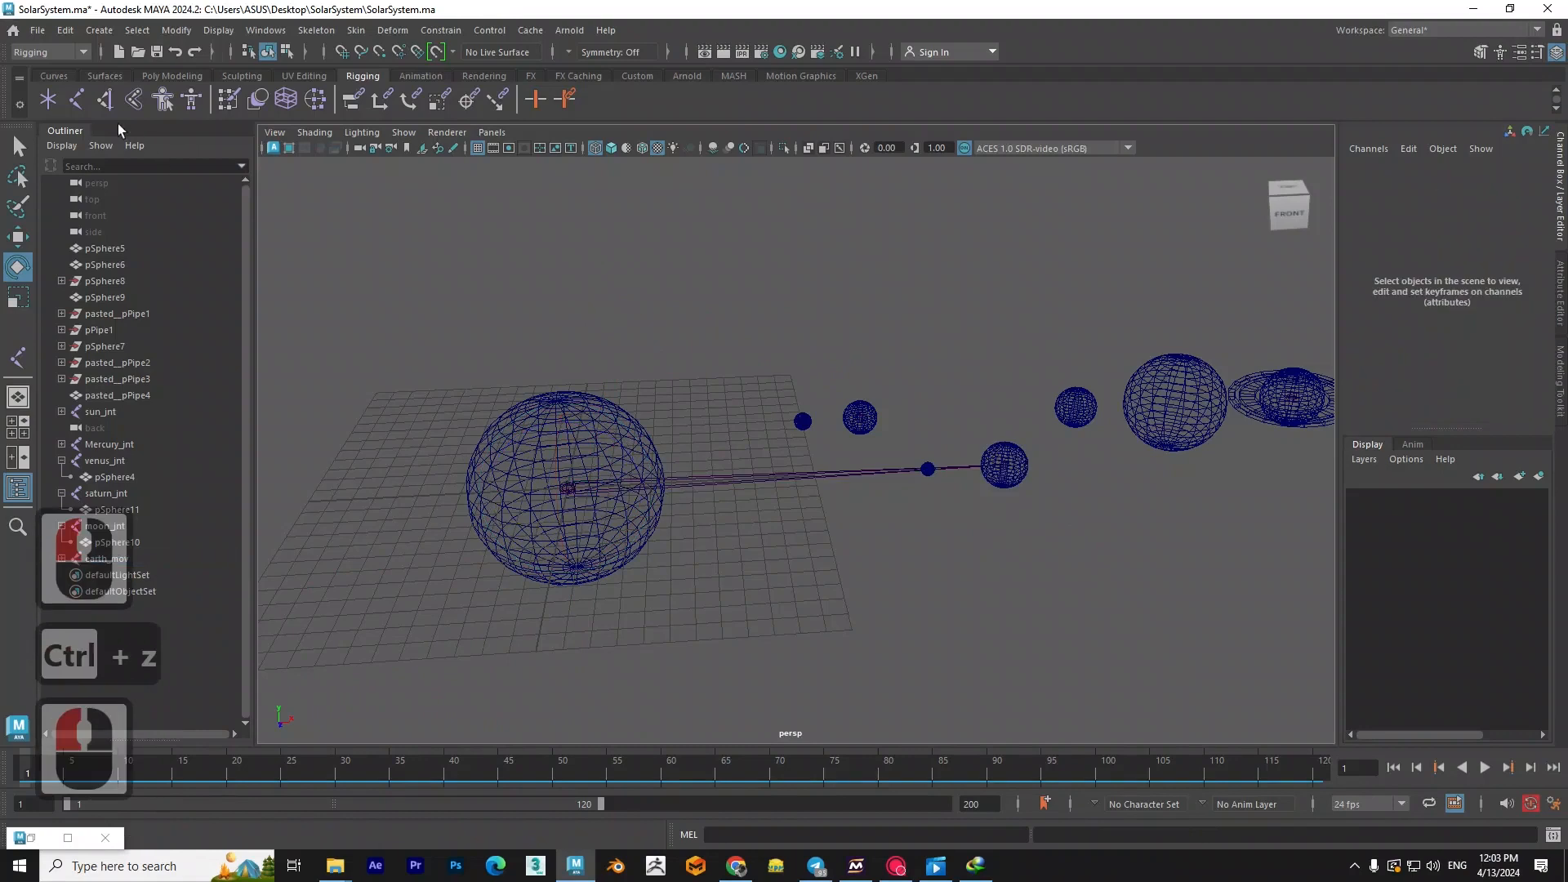
click(701, 501)
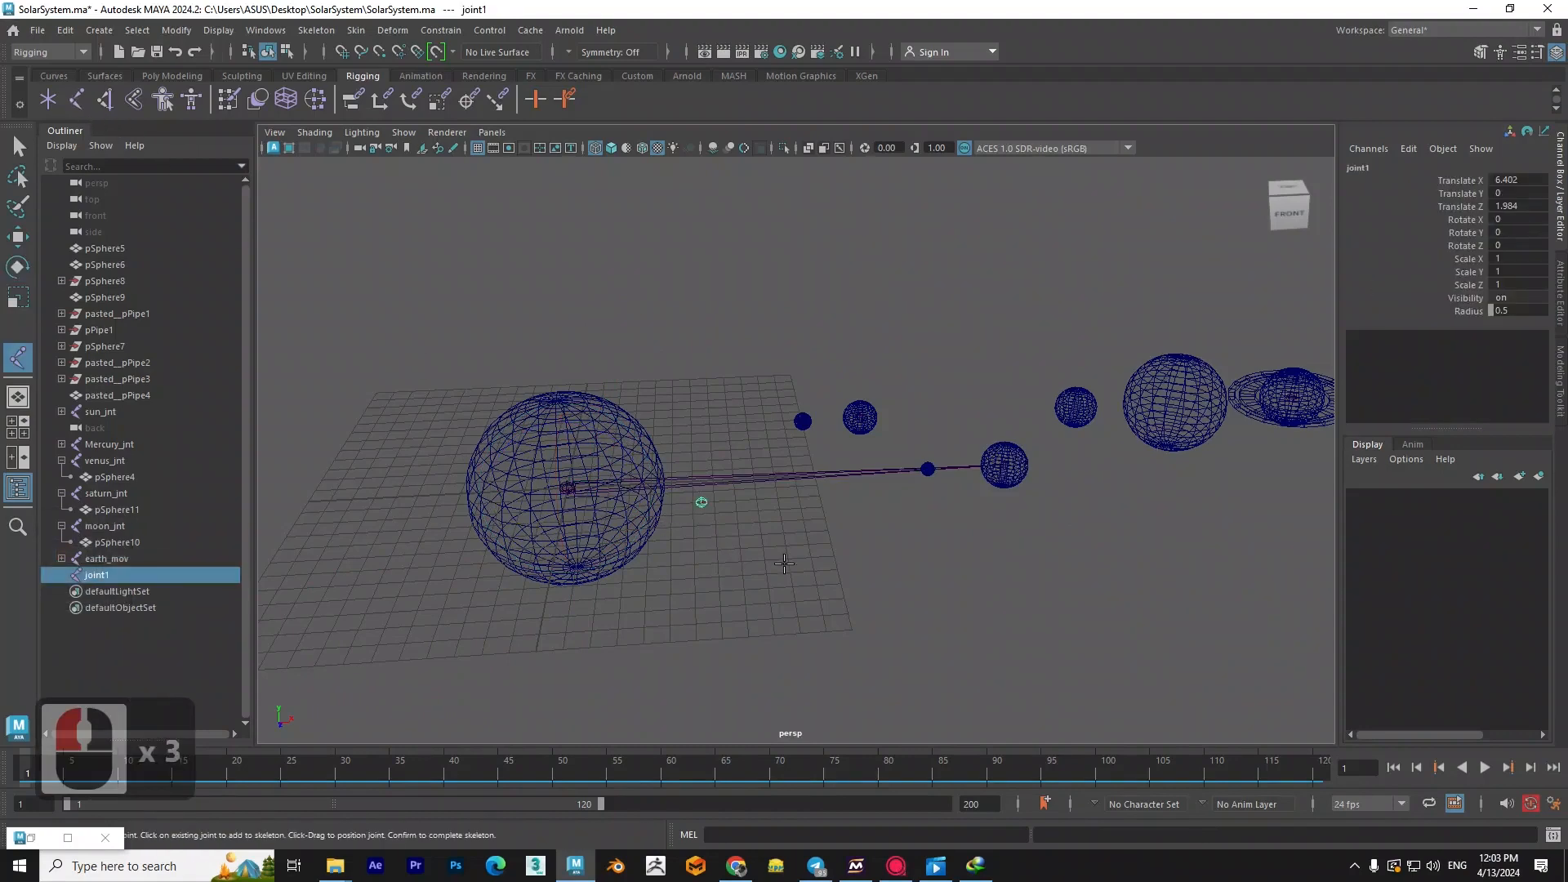
key(q)
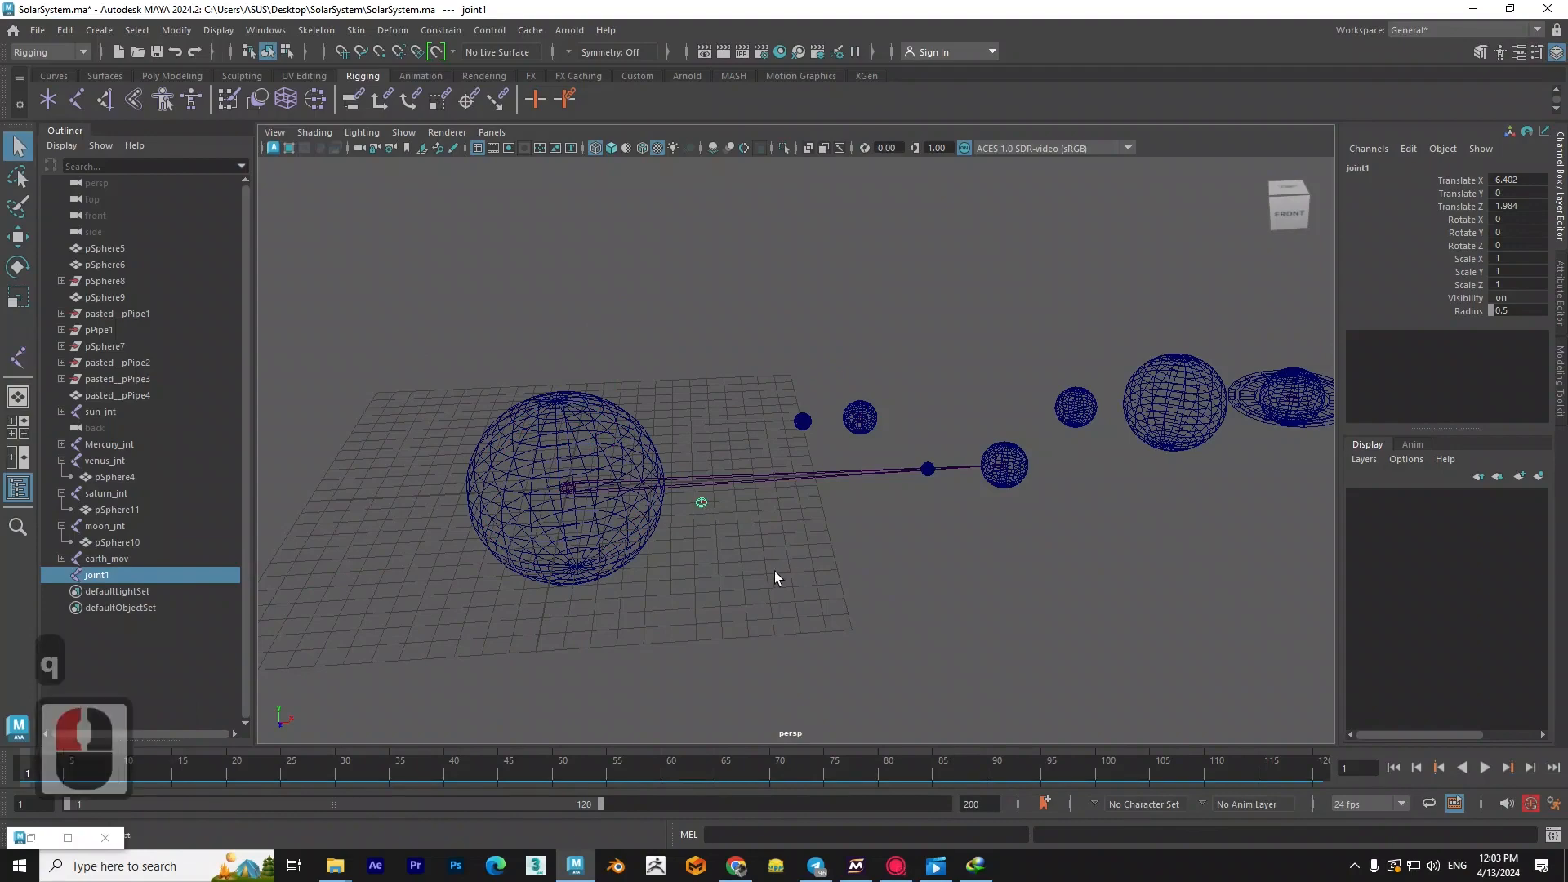
- In the front view, move the new joint1 along X and snap it to the Sun's center
key(space)
drag(745, 540, 746, 587)
alt+middle_drag(760, 580, 866, 547)
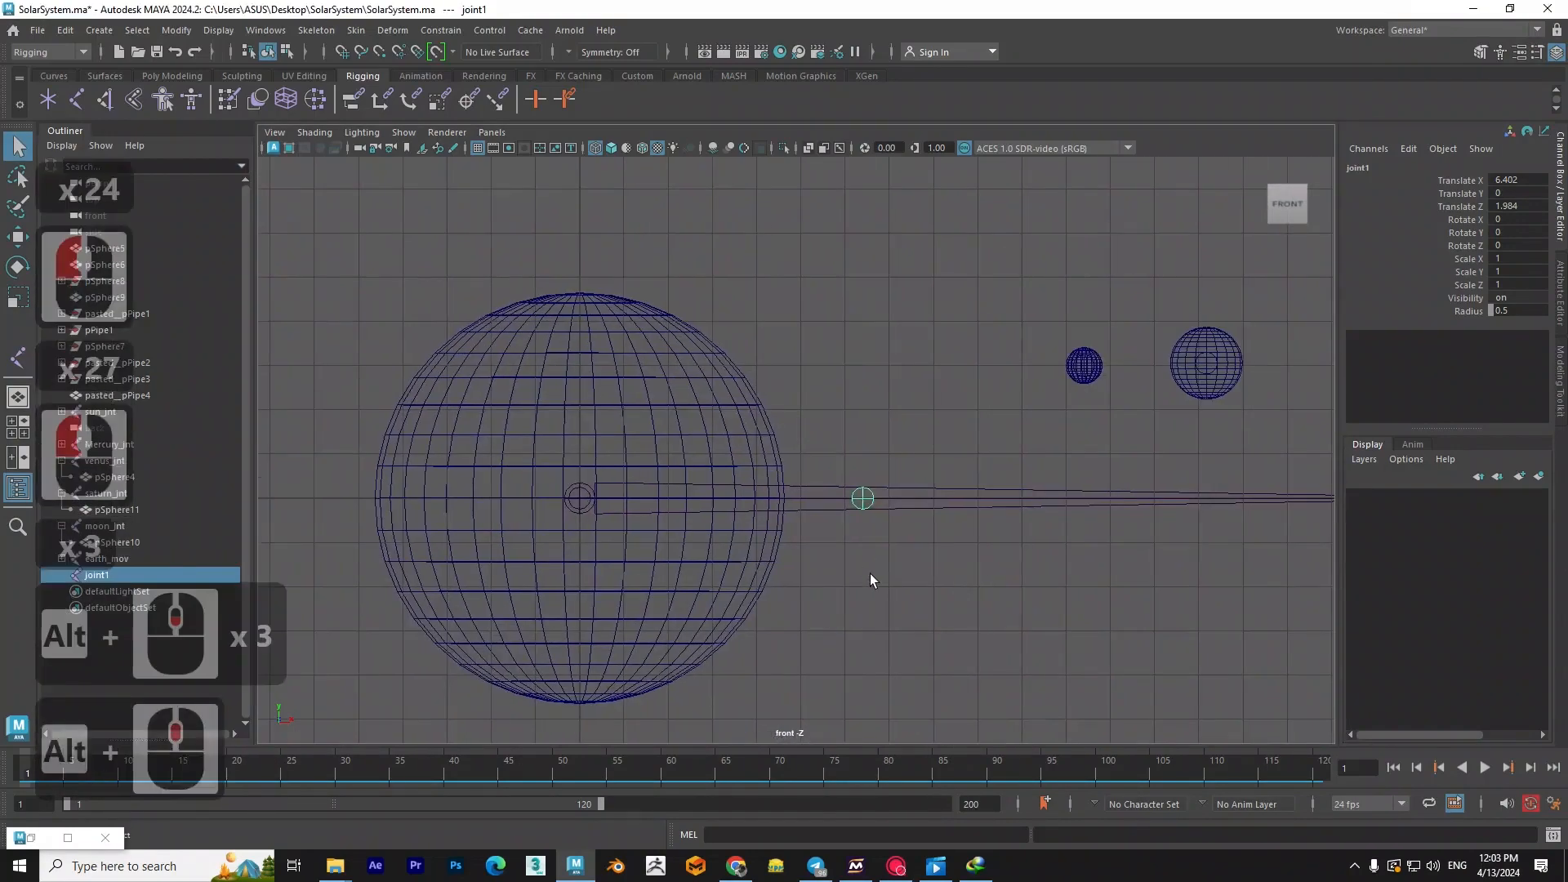
key(w)
key(v)
drag(890, 497, 588, 499)
- In the top view, move joint1 along Z and snap it to the Sun's center point
key(space)
drag(846, 540, 759, 544)
click(848, 541)
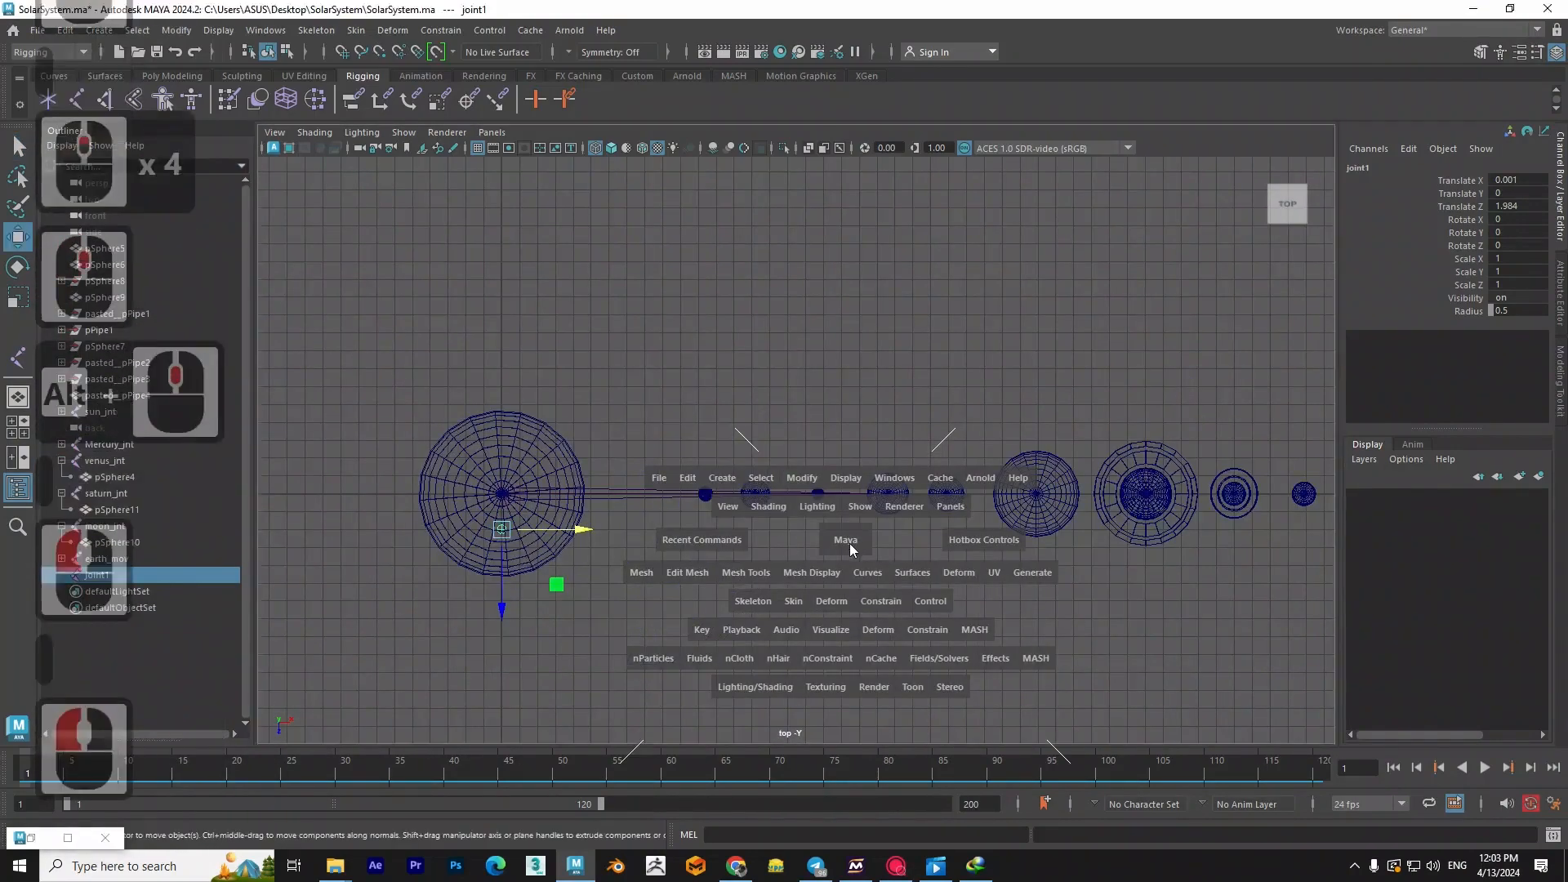
key(space)
key(q)
scroll(406, 557, up, 4)
alt+middle_drag(406, 557, 768, 523)
- Return to the perspective view and rename joint1 as satirn_mov
scroll(760, 548, up, 9)
click(763, 572)
key(w)
drag(763, 649, 752, 445)
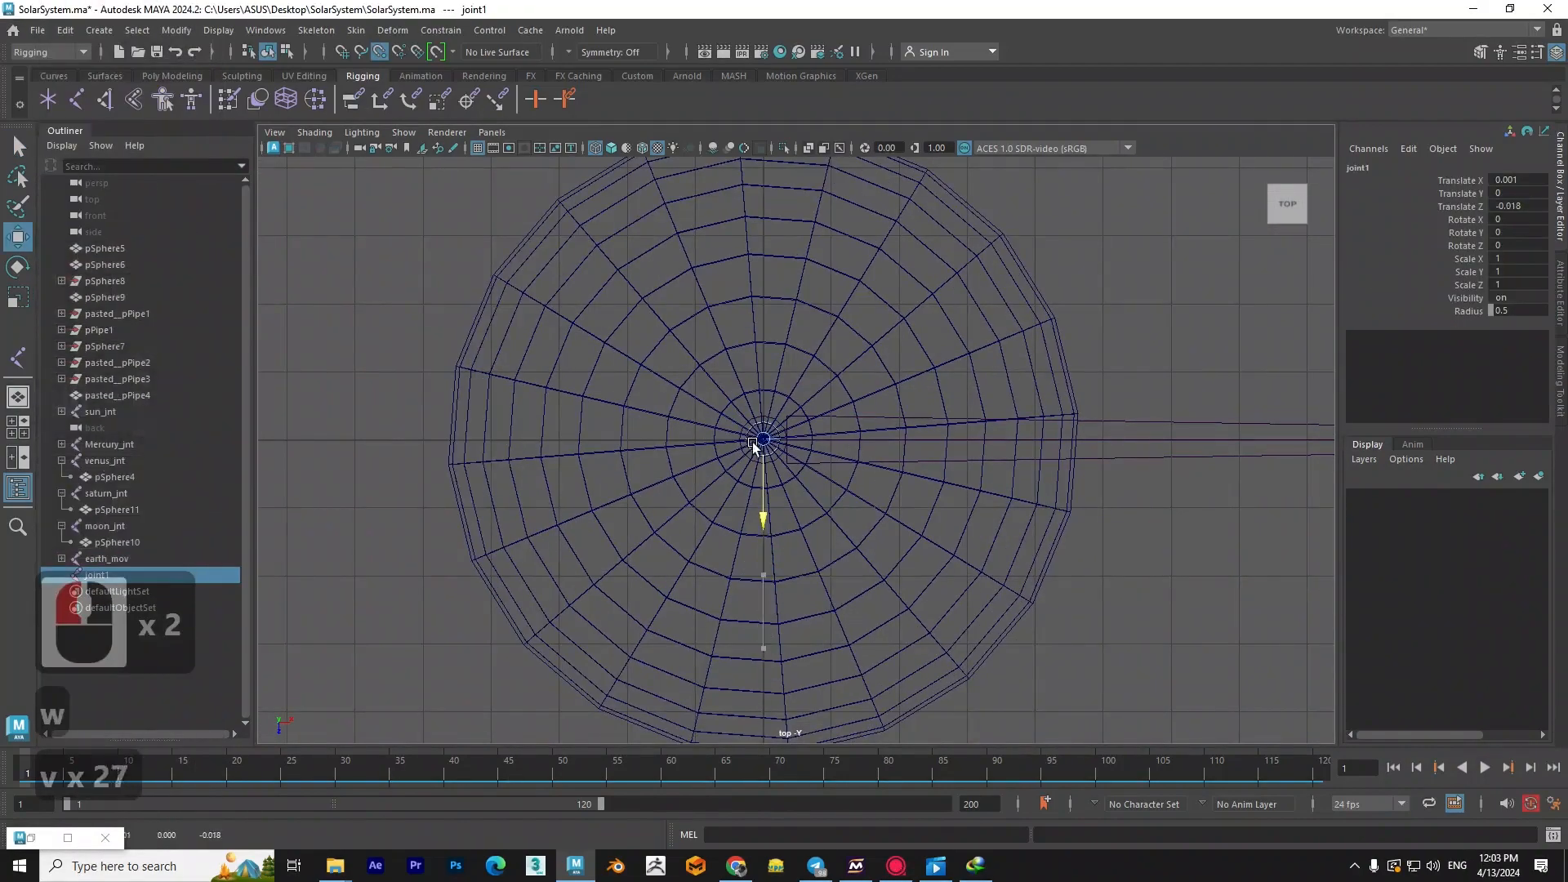
scroll(759, 458, down, 3)
key(space)
drag(896, 562, 897, 523)
scroll(735, 564, down, 2)
alt+drag(686, 564, 628, 590)
key(q)
click(598, 624)
scroll(630, 580, up, 4)
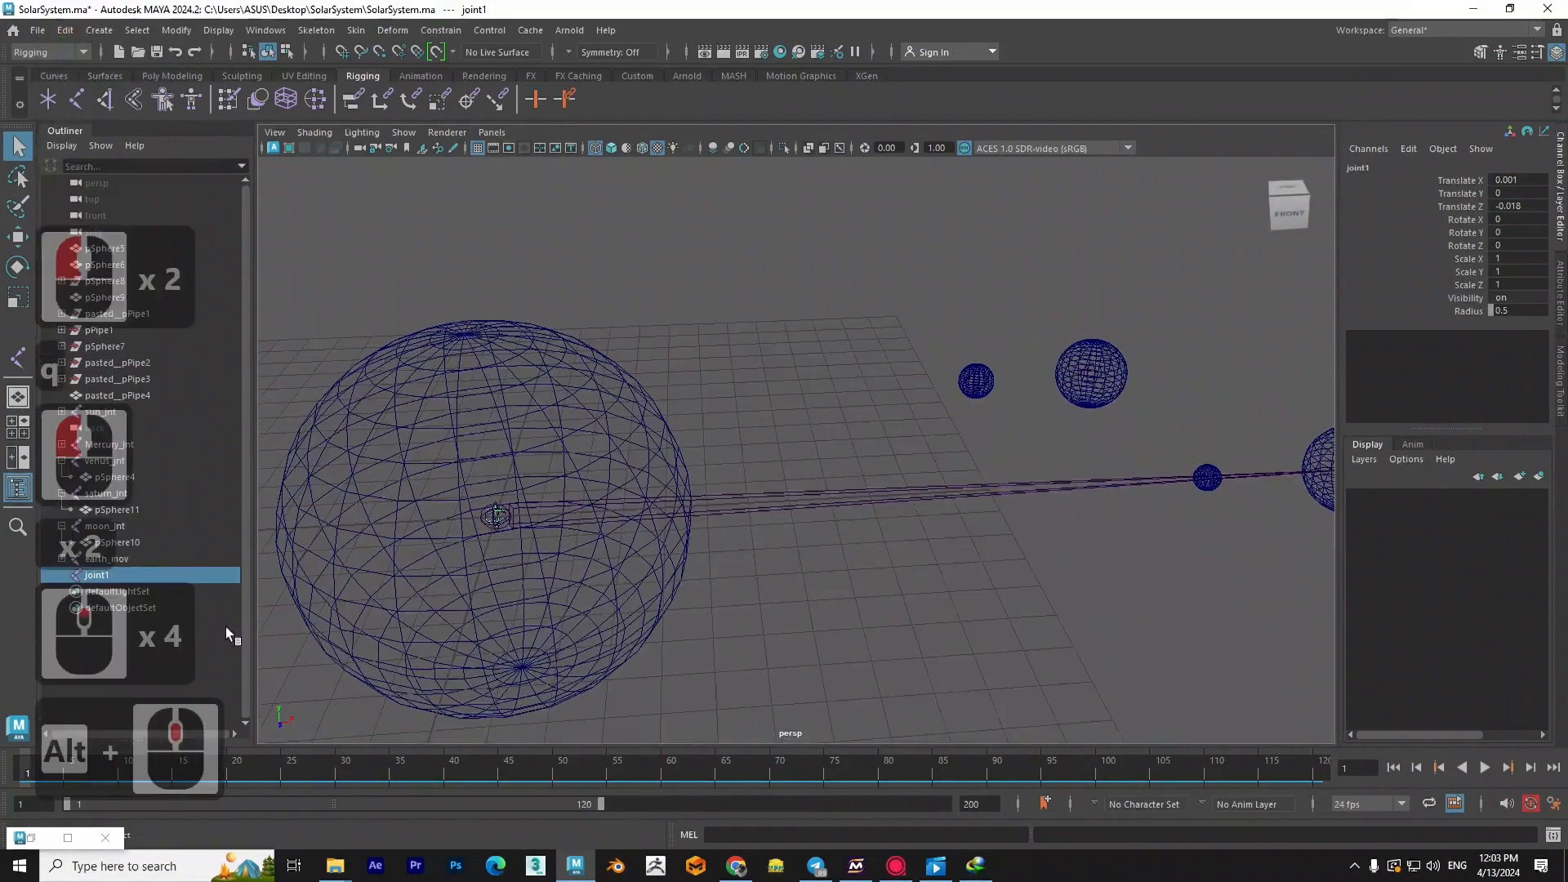
double_click(164, 575)
text(satirn_mov)
click(296, 581)
- Collapse the moon_jnt and saturn_jnt hierarchies and parent saturn_jnt under satirn_mov
click(62, 526)
click(62, 493)
middle_drag(122, 494, 120, 539)
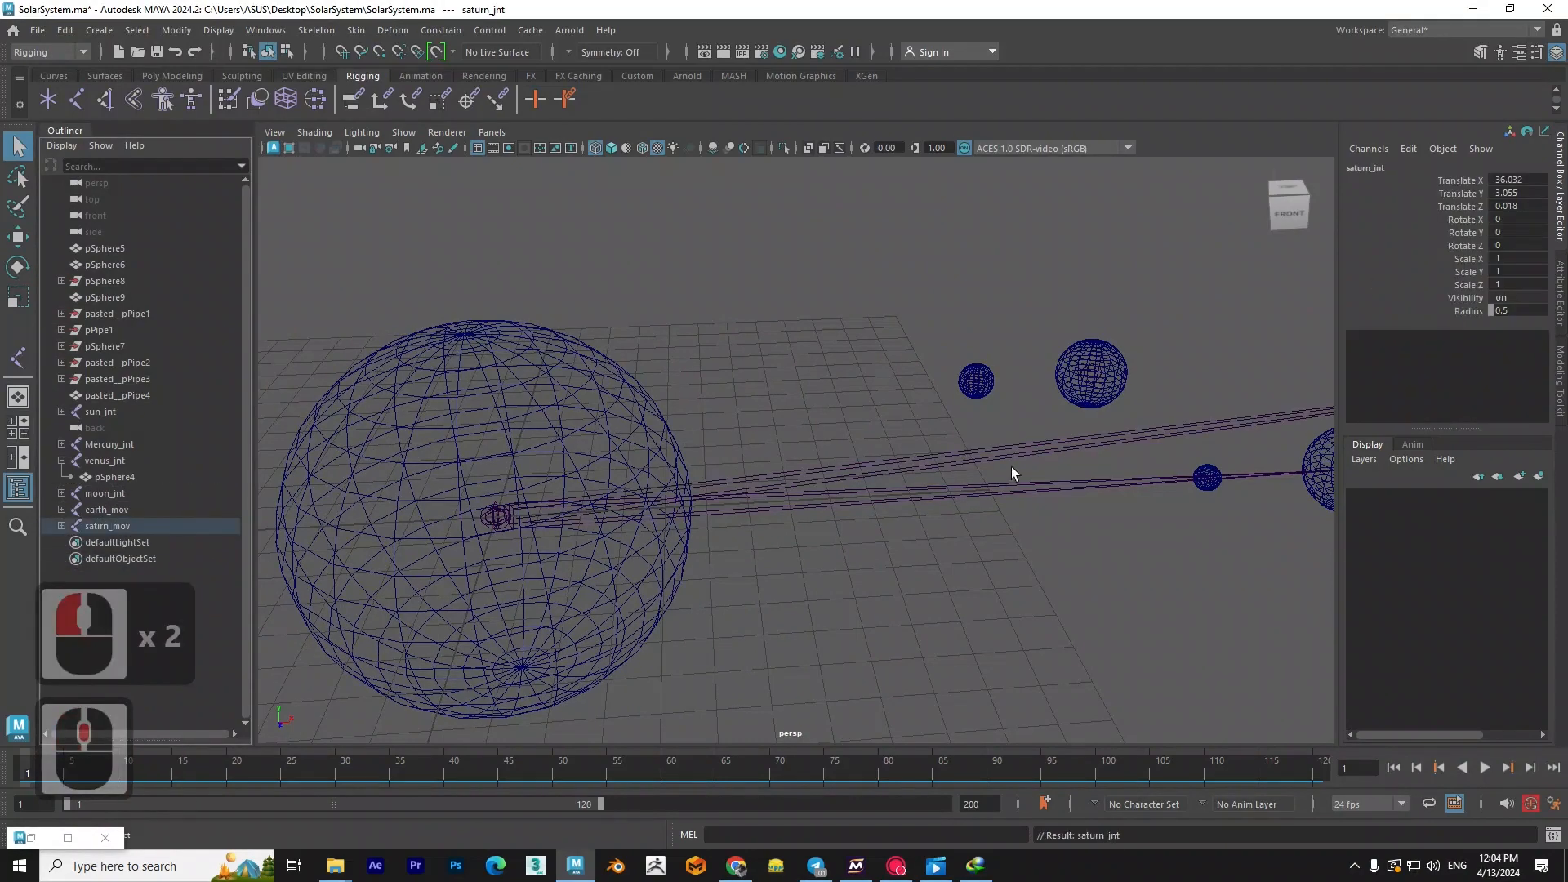
- Test Saturn's orbit by rotating satirn_mov around the Sun, and undo the rotation
scroll(1013, 482, down, 6)
alt+middle_drag(1056, 517, 1007, 527)
click(904, 473)
click(899, 455)
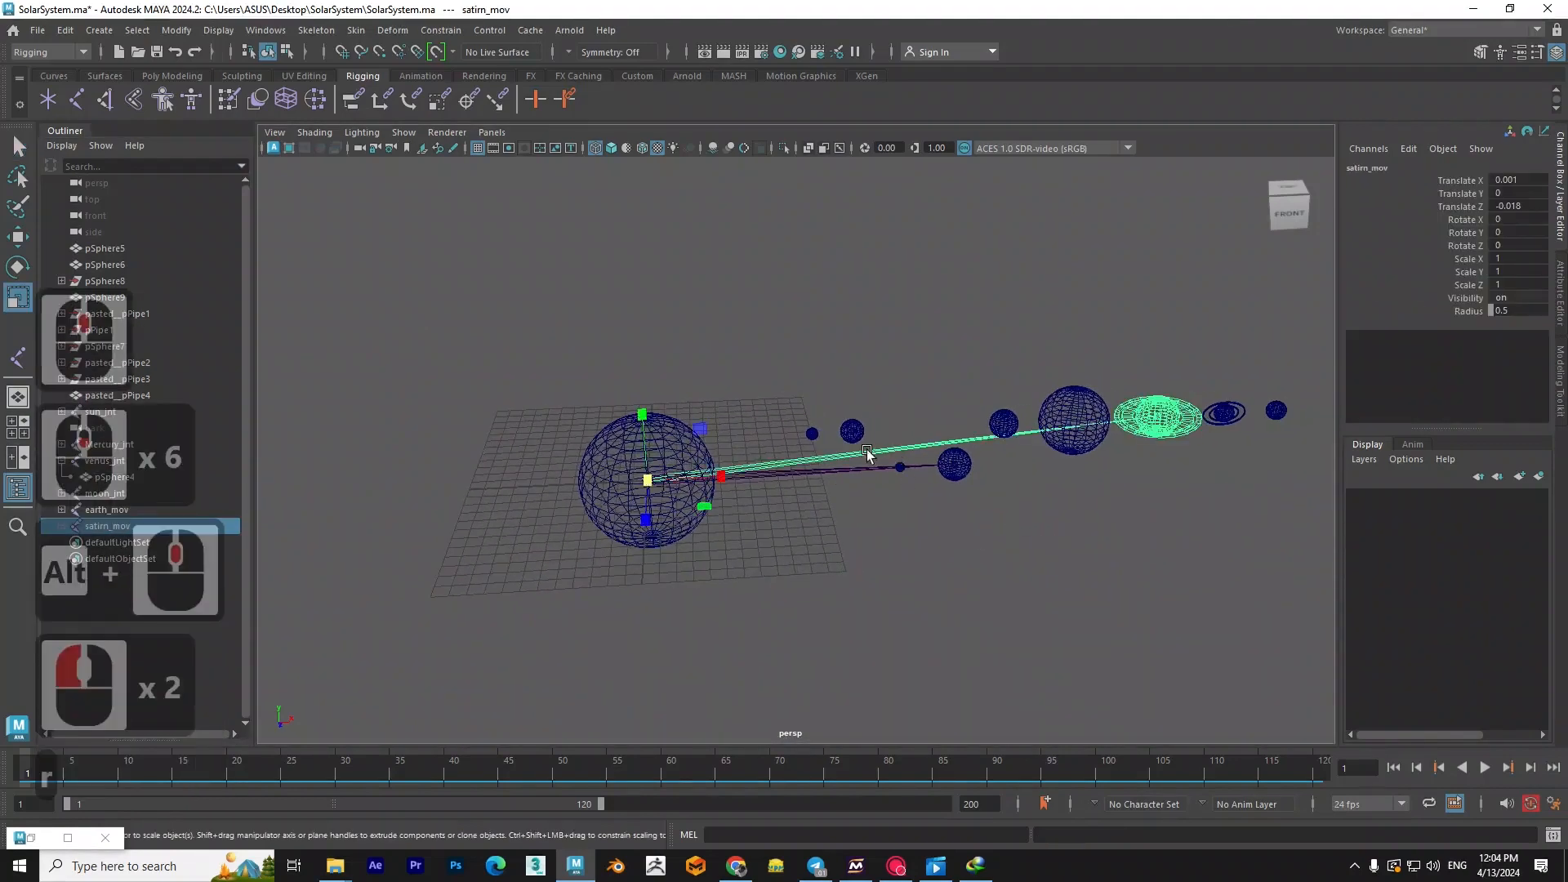
key(r)
key(e)
drag(698, 505, 759, 385)
key(ctrl+z)
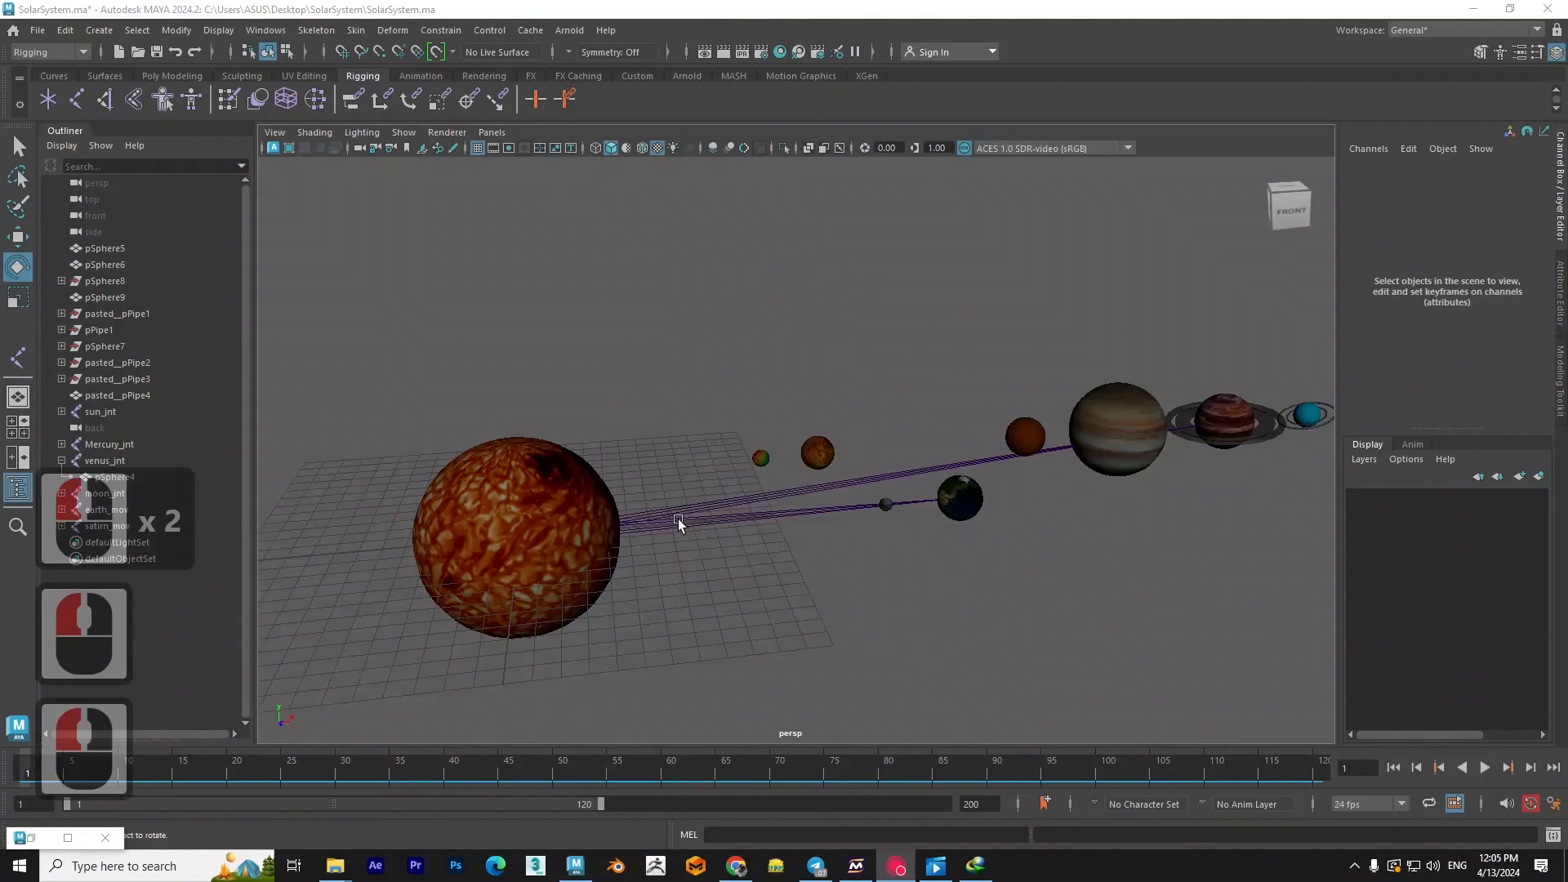
- Set keys on satirn_mov at frame 1 and at frame 120
click(682, 510)
click(442, 761)
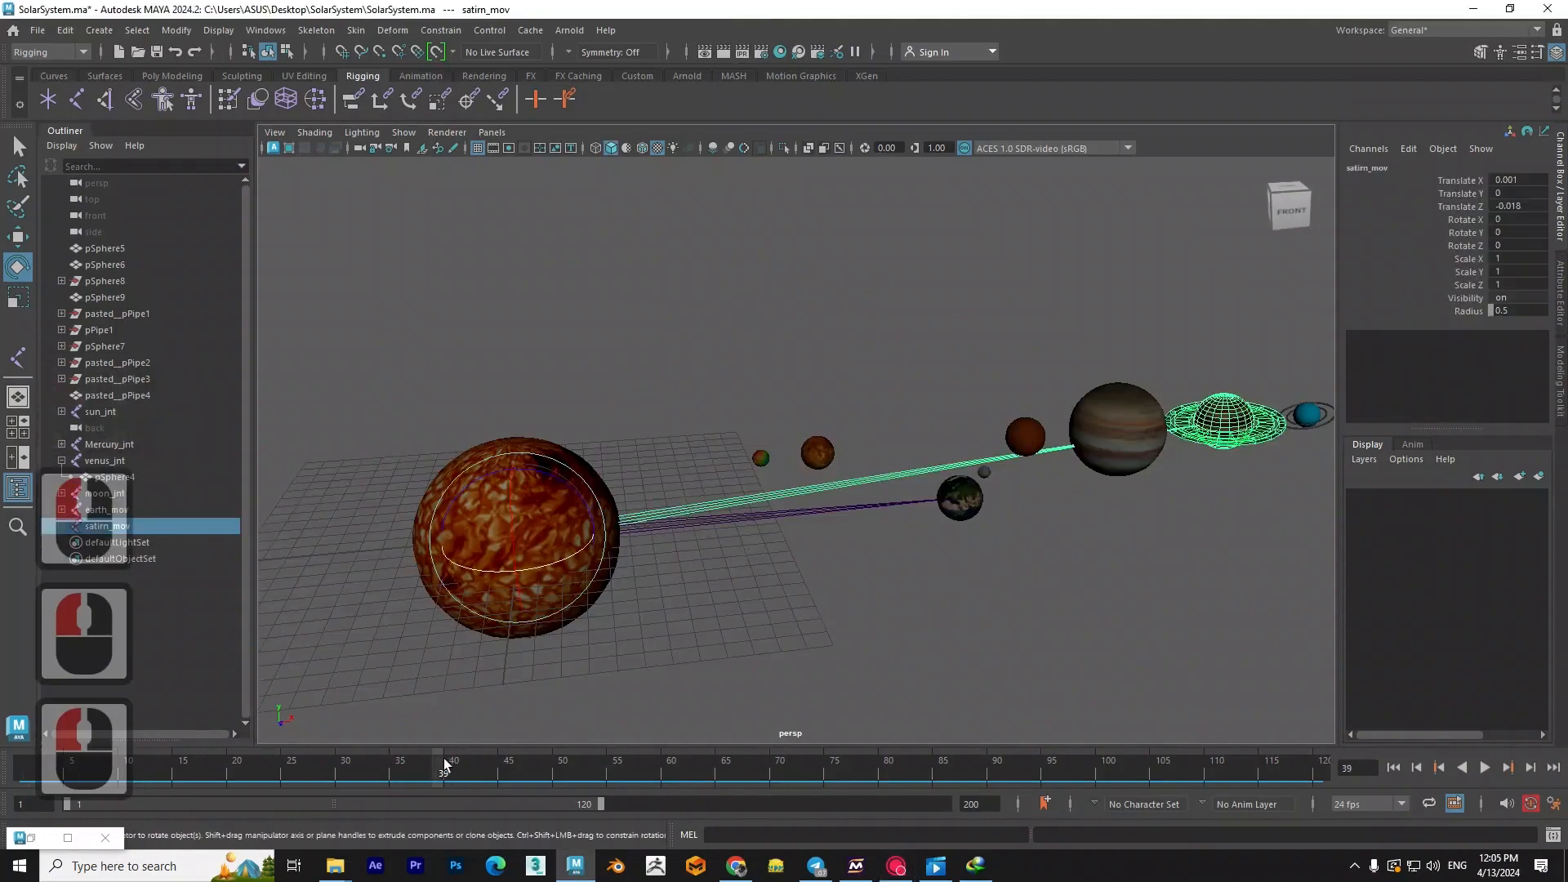
key(alt+v)
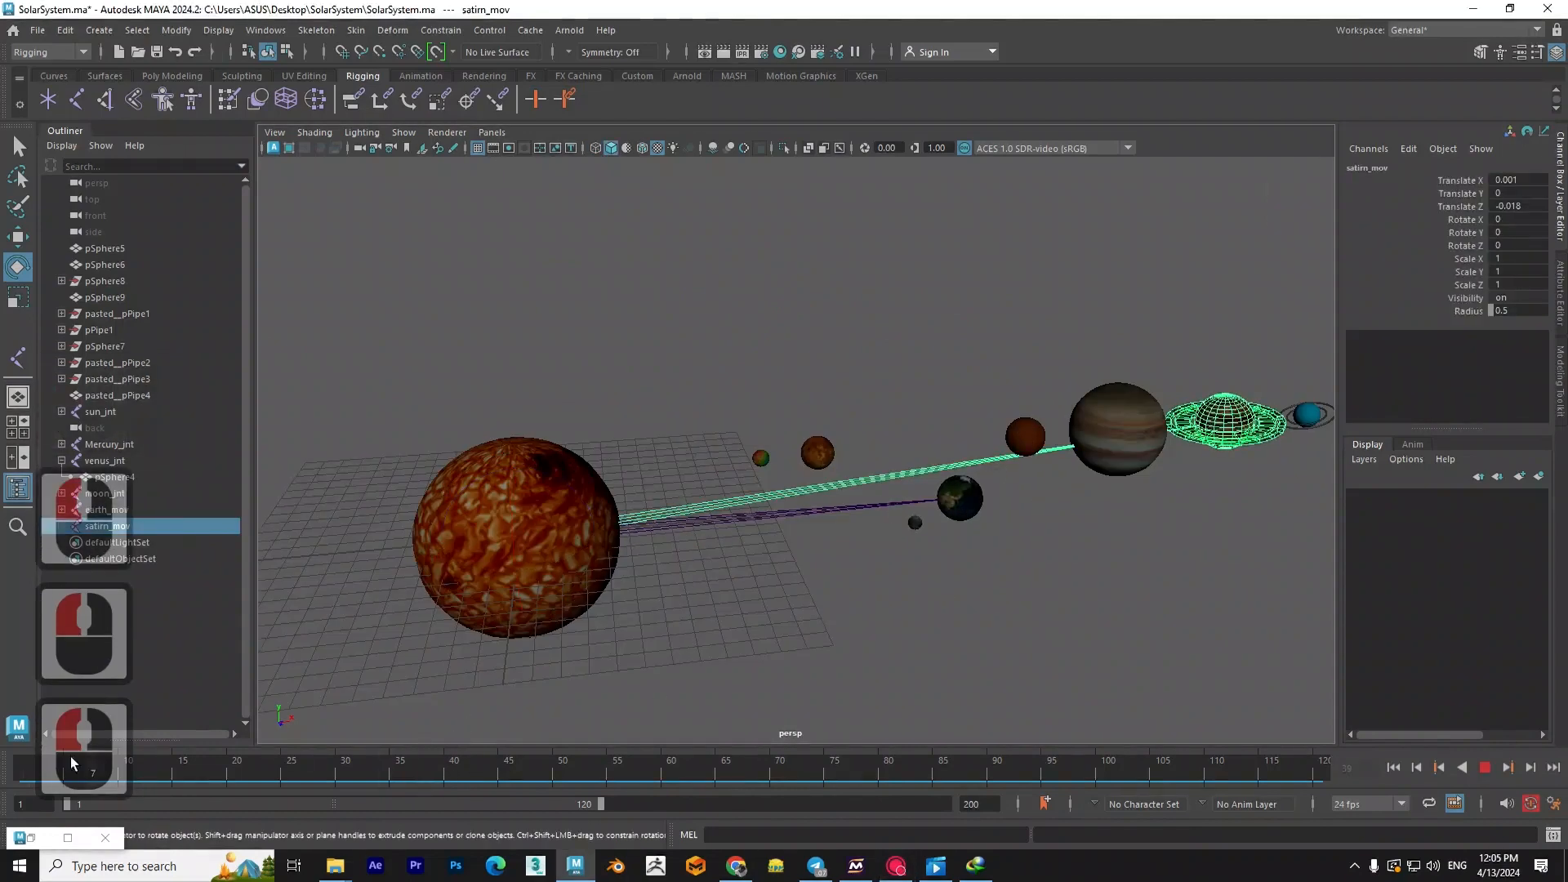
click(8, 763)
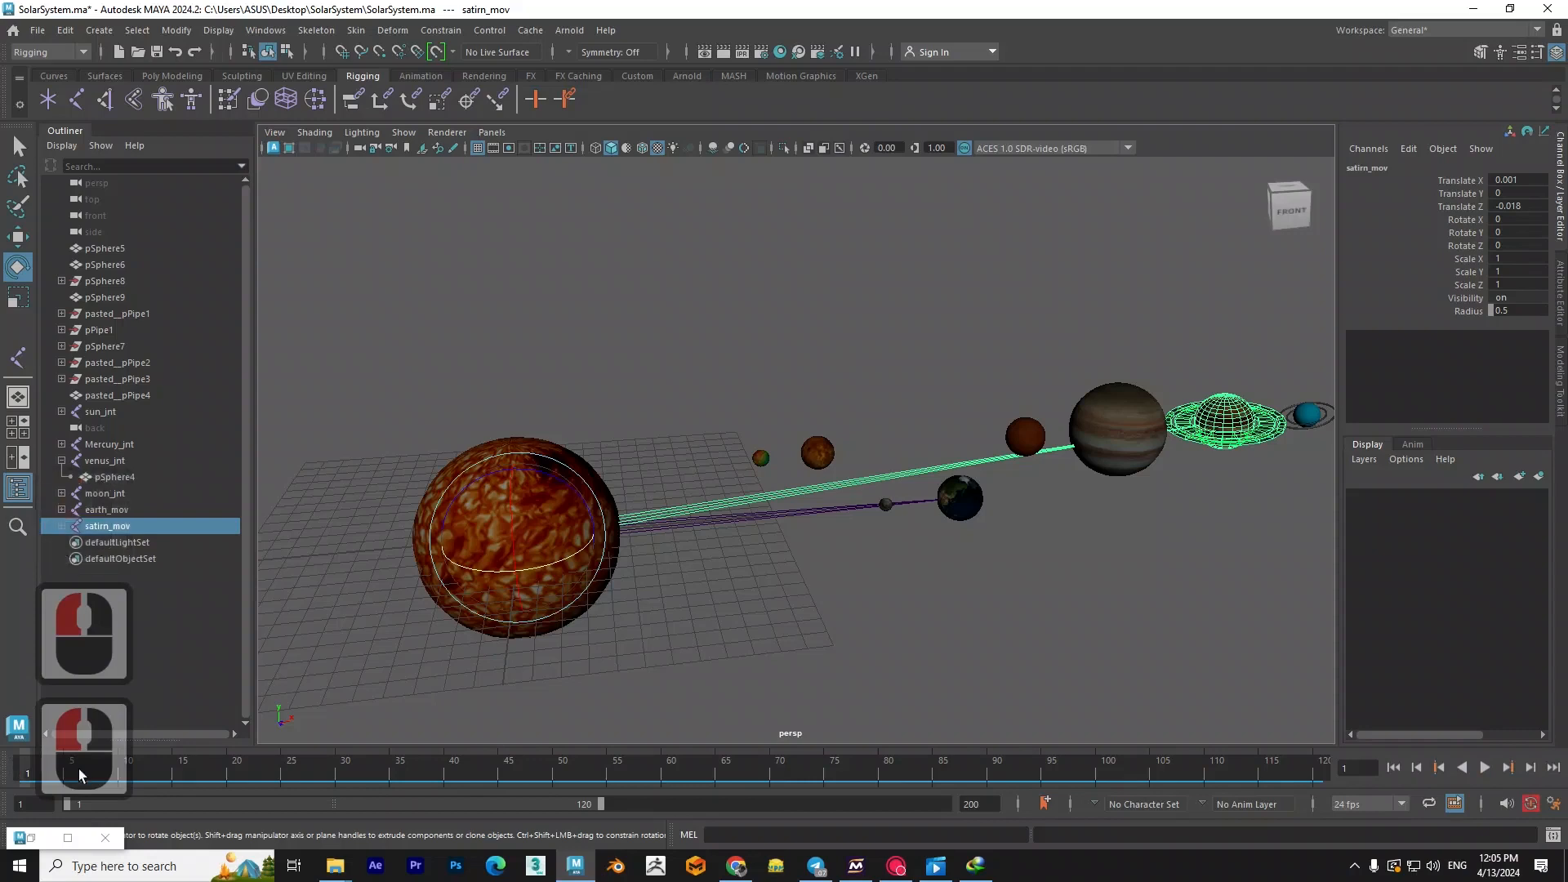
key(s)
key(alt+v)
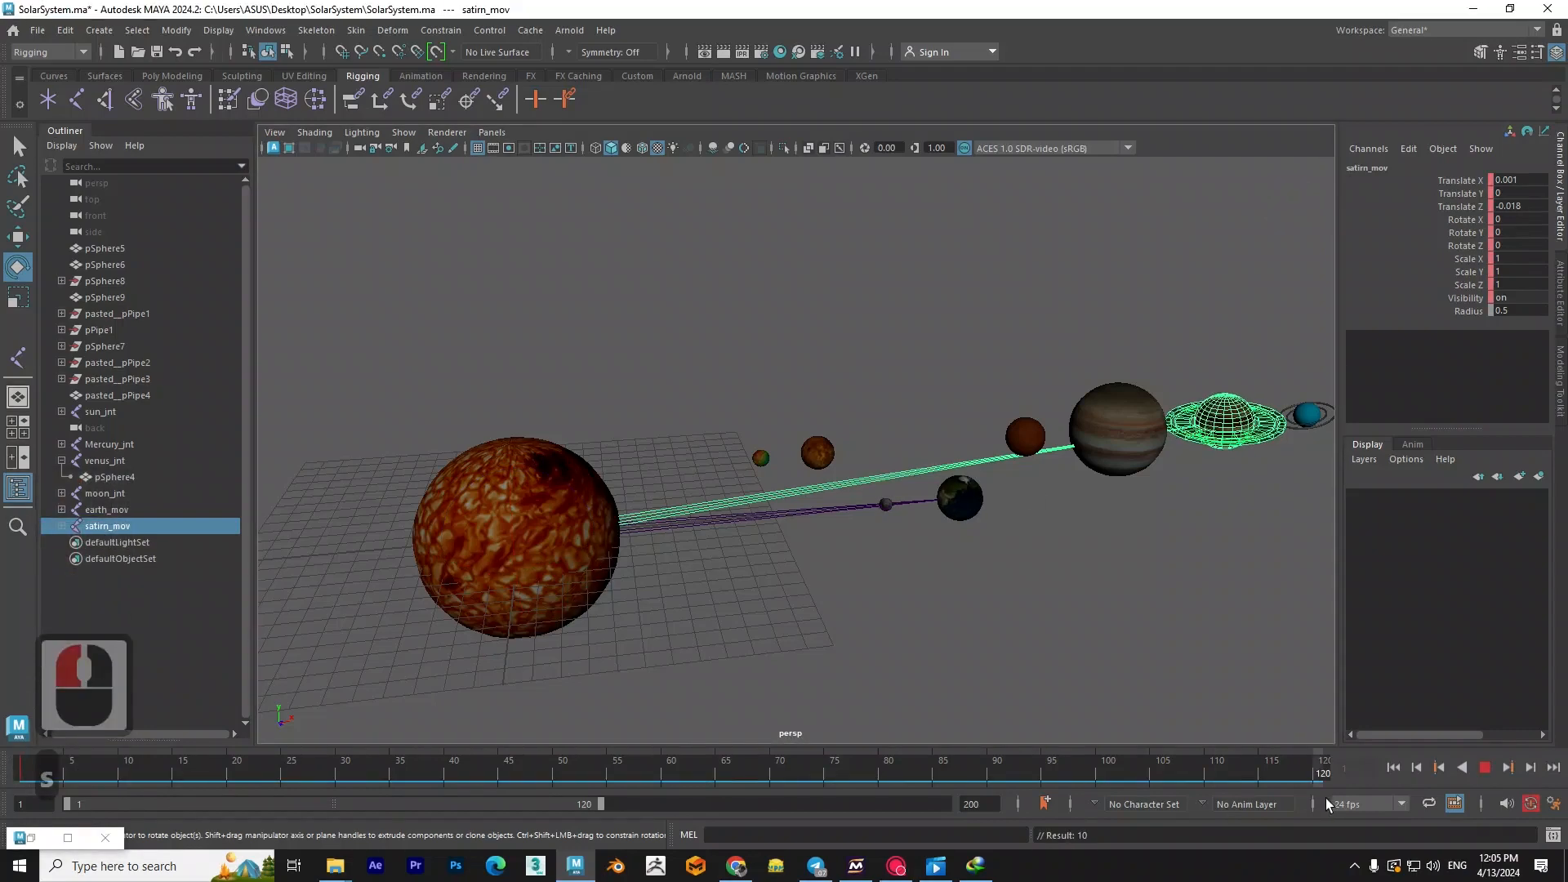
click(1327, 805)
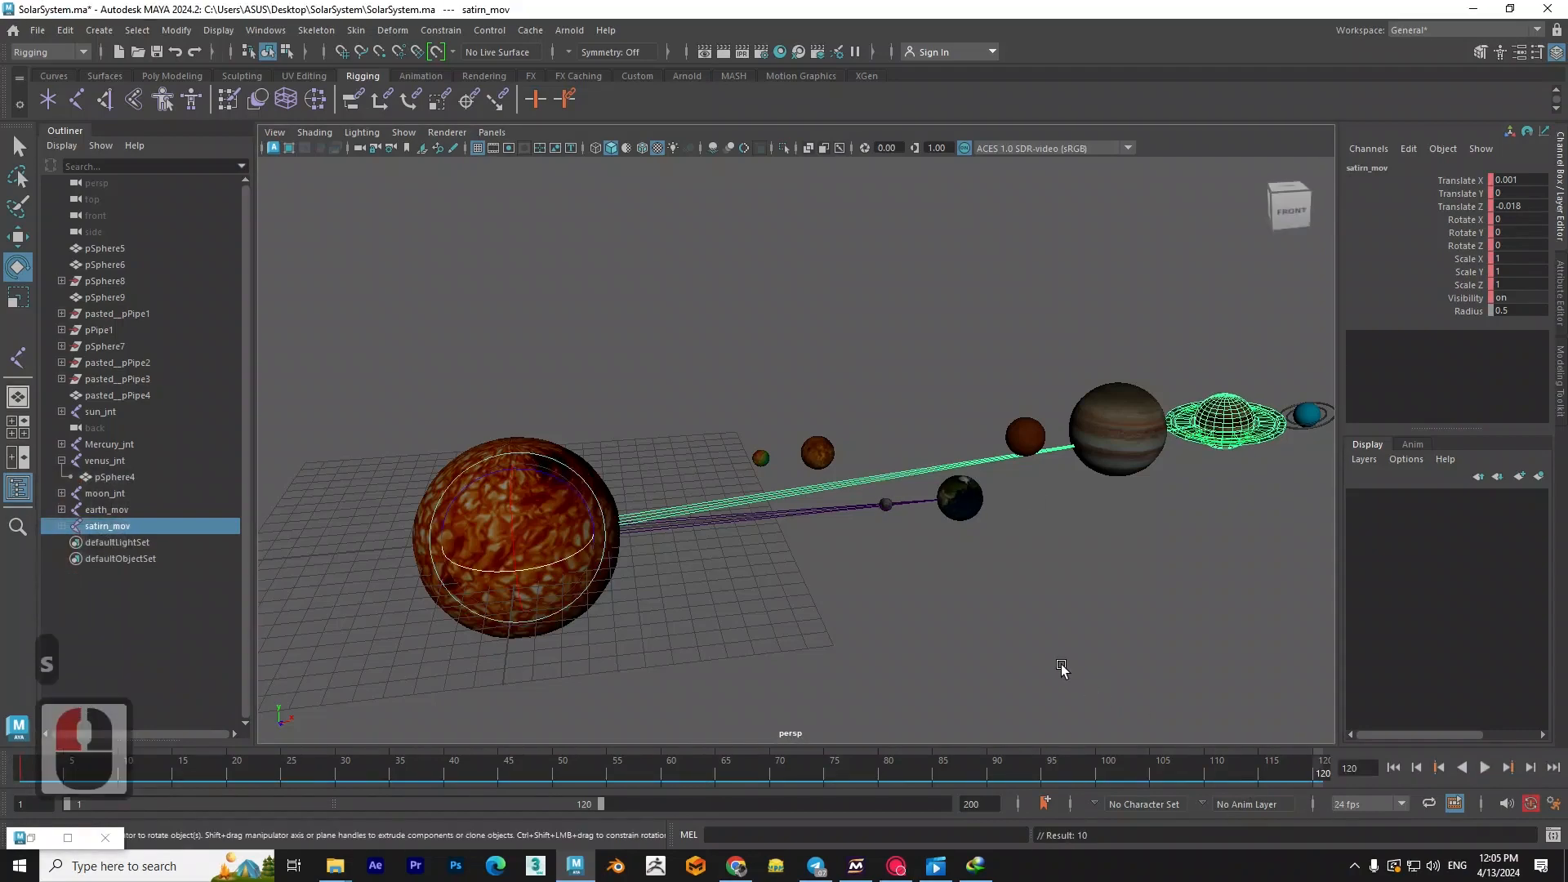
key(s)
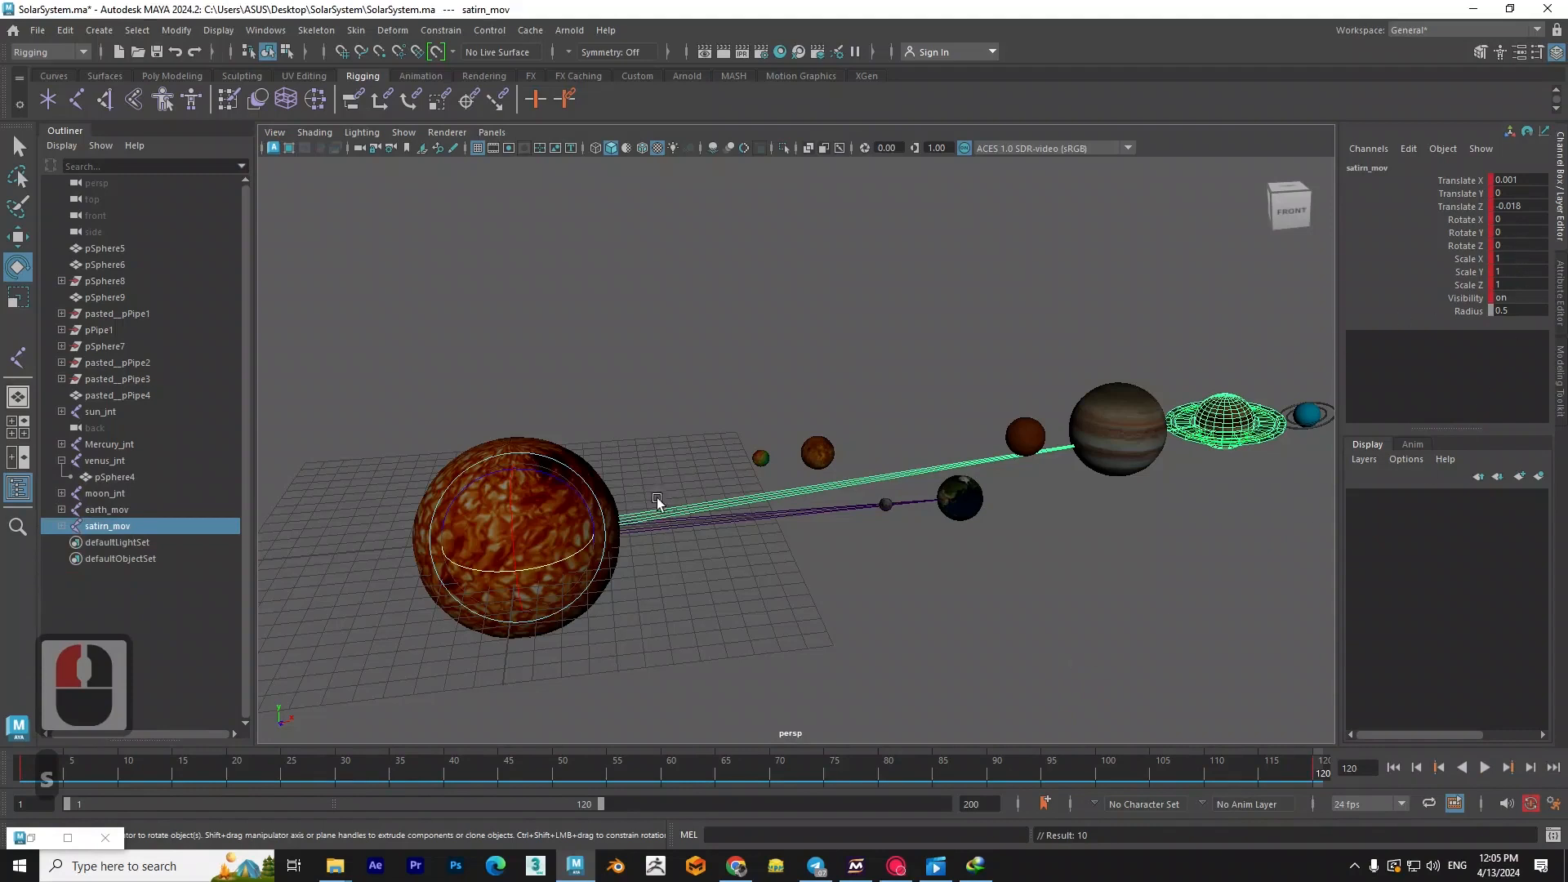
- Rotate satirn_mov around the Sun at frame 120 and set its Rotate Y to 360
drag(561, 560, 1314, 321)
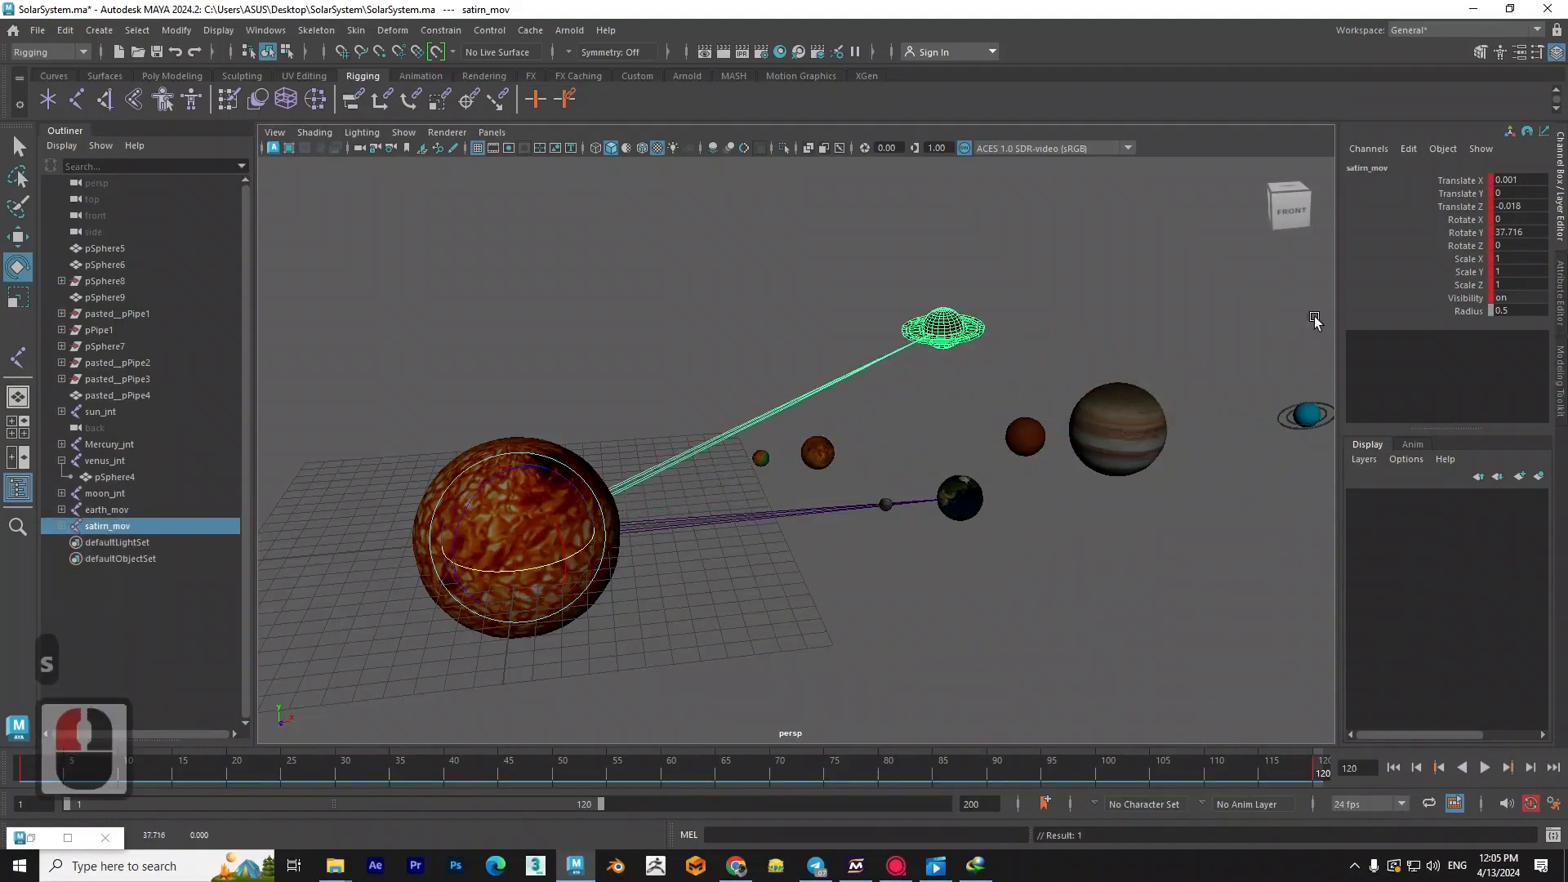
double_click(1516, 231)
text(3)
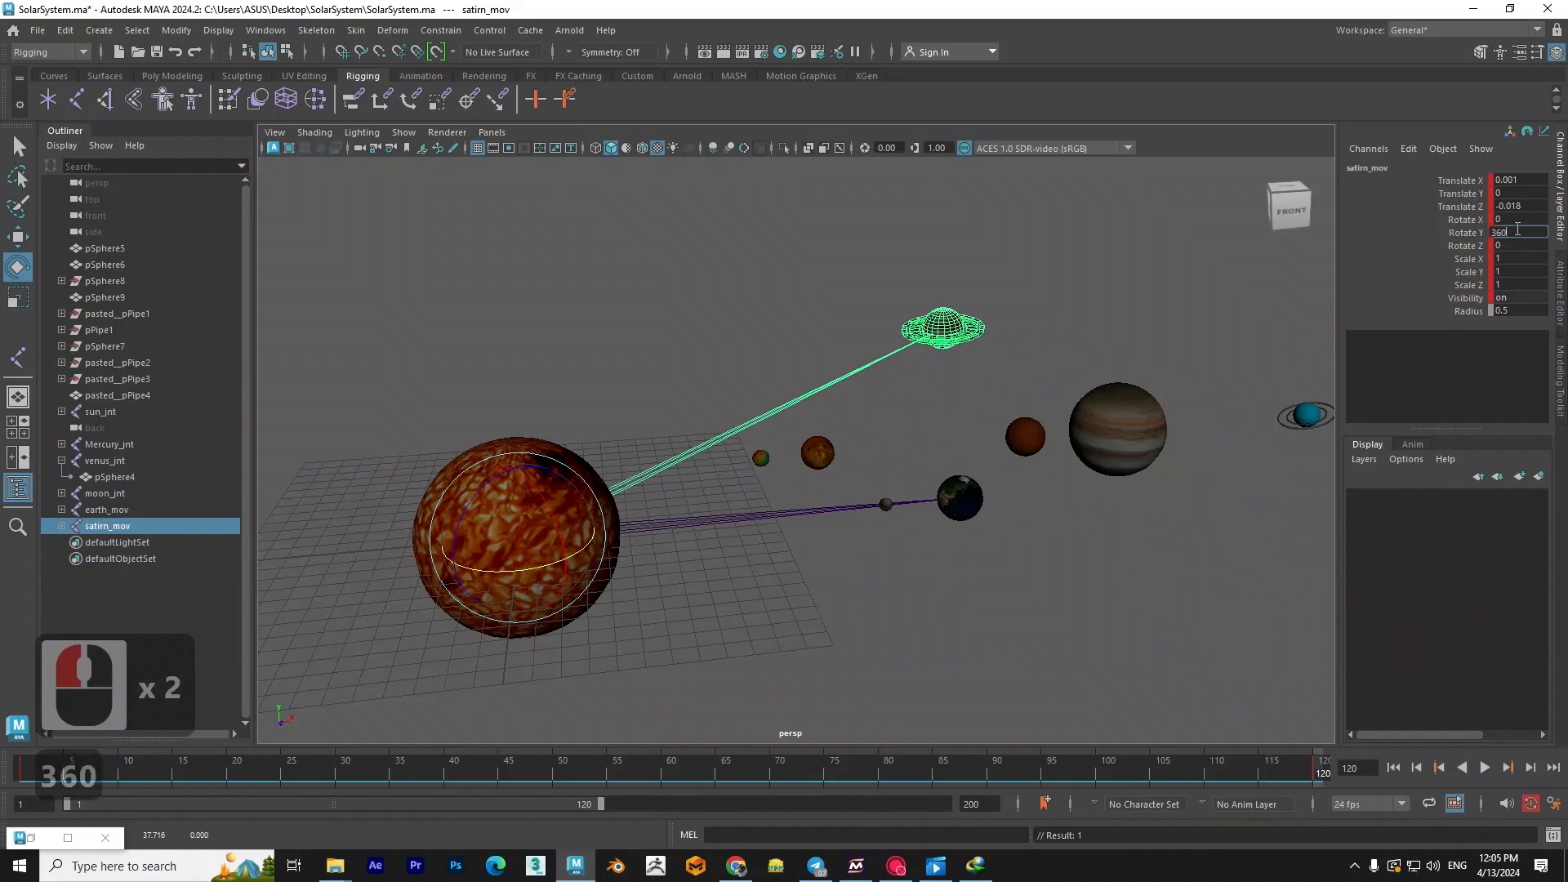
text(60)
key(Return)
- Give satirn_mov's Rotate Y curve linear tangents in the Graph Editor and put the editor away
alt+drag(784, 409, 784, 531)
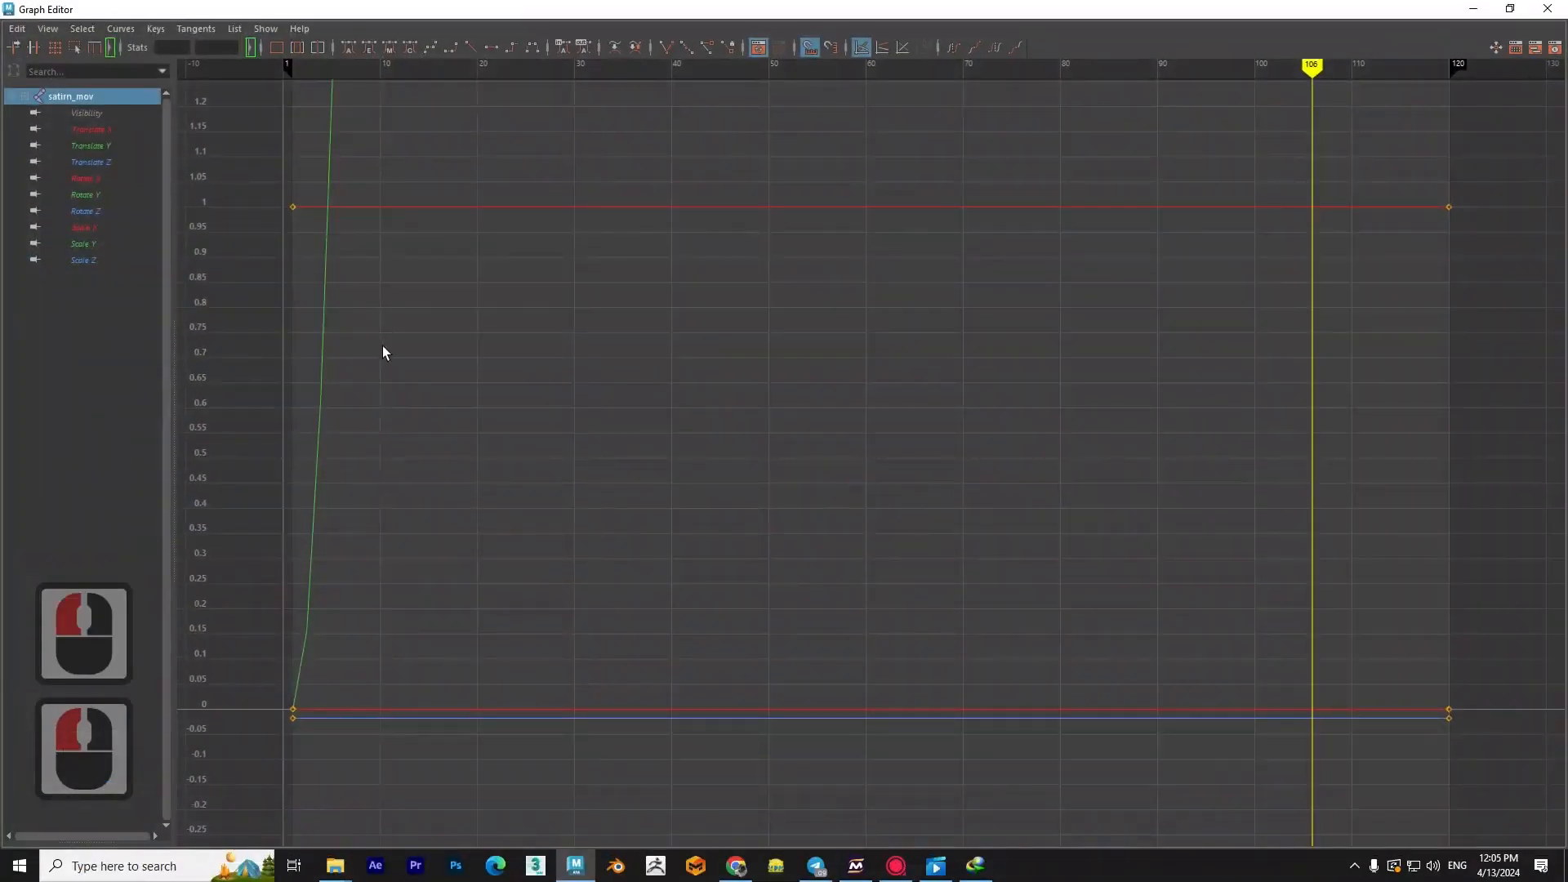
click(91, 241)
click(100, 195)
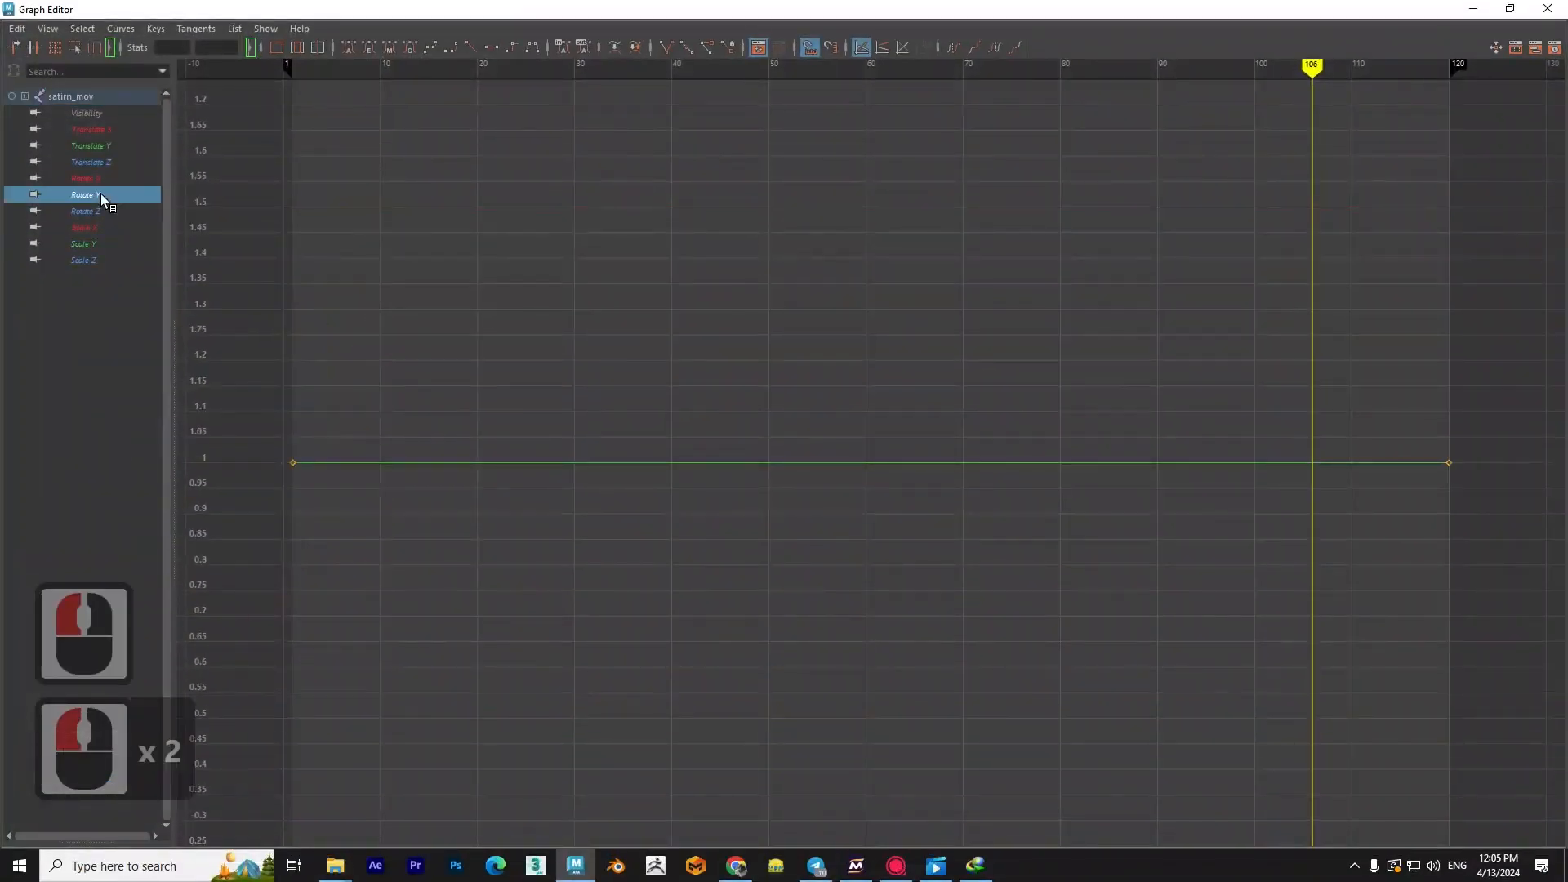
scroll(880, 459, down, 4)
drag(1008, 400, 722, 545)
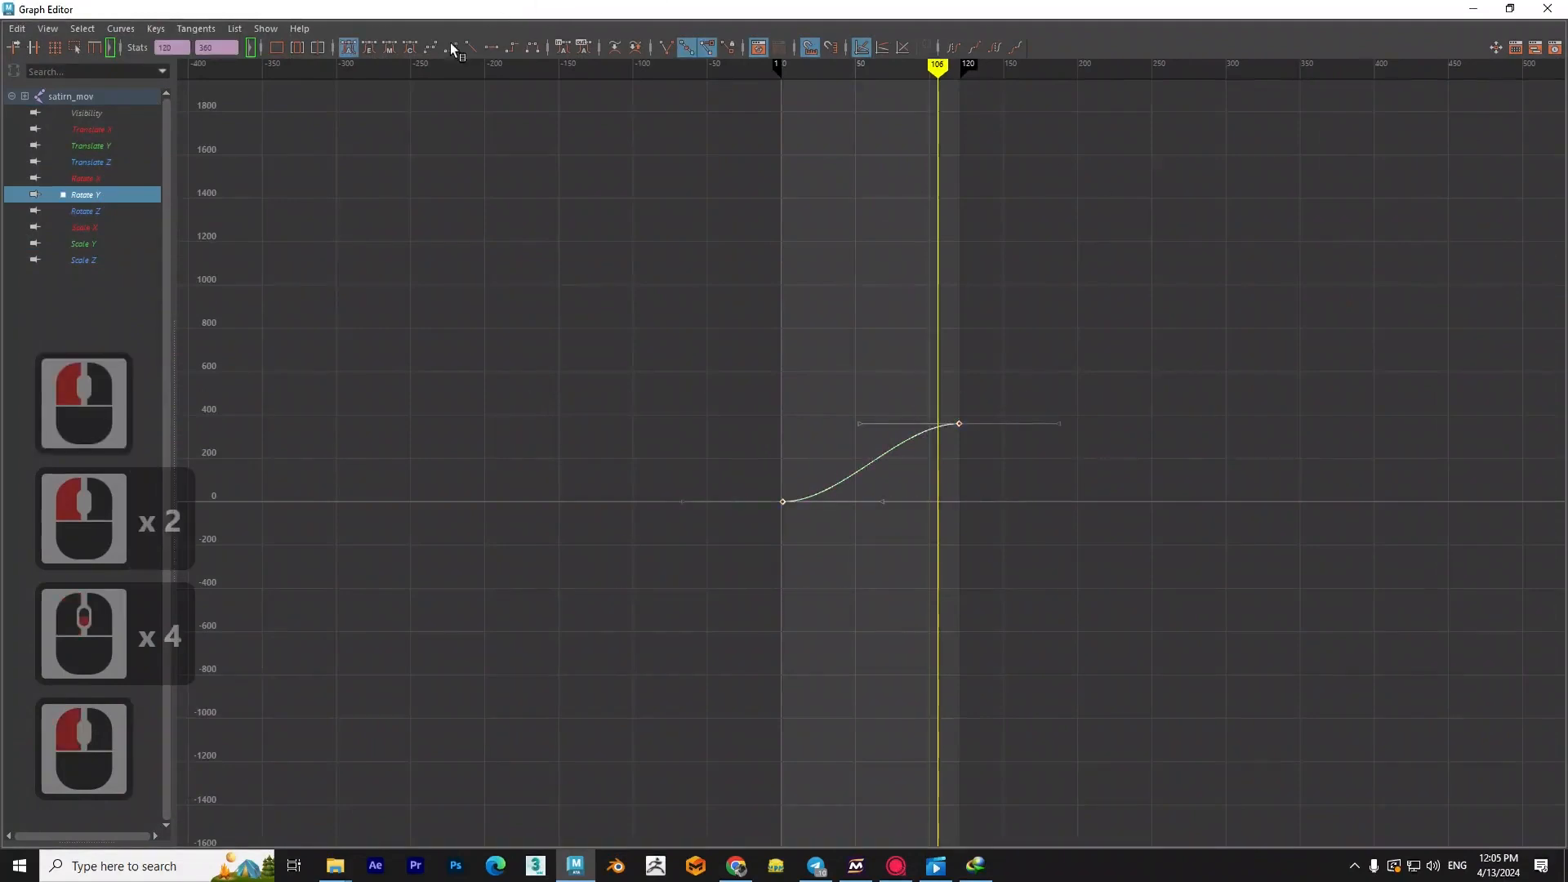
click(471, 47)
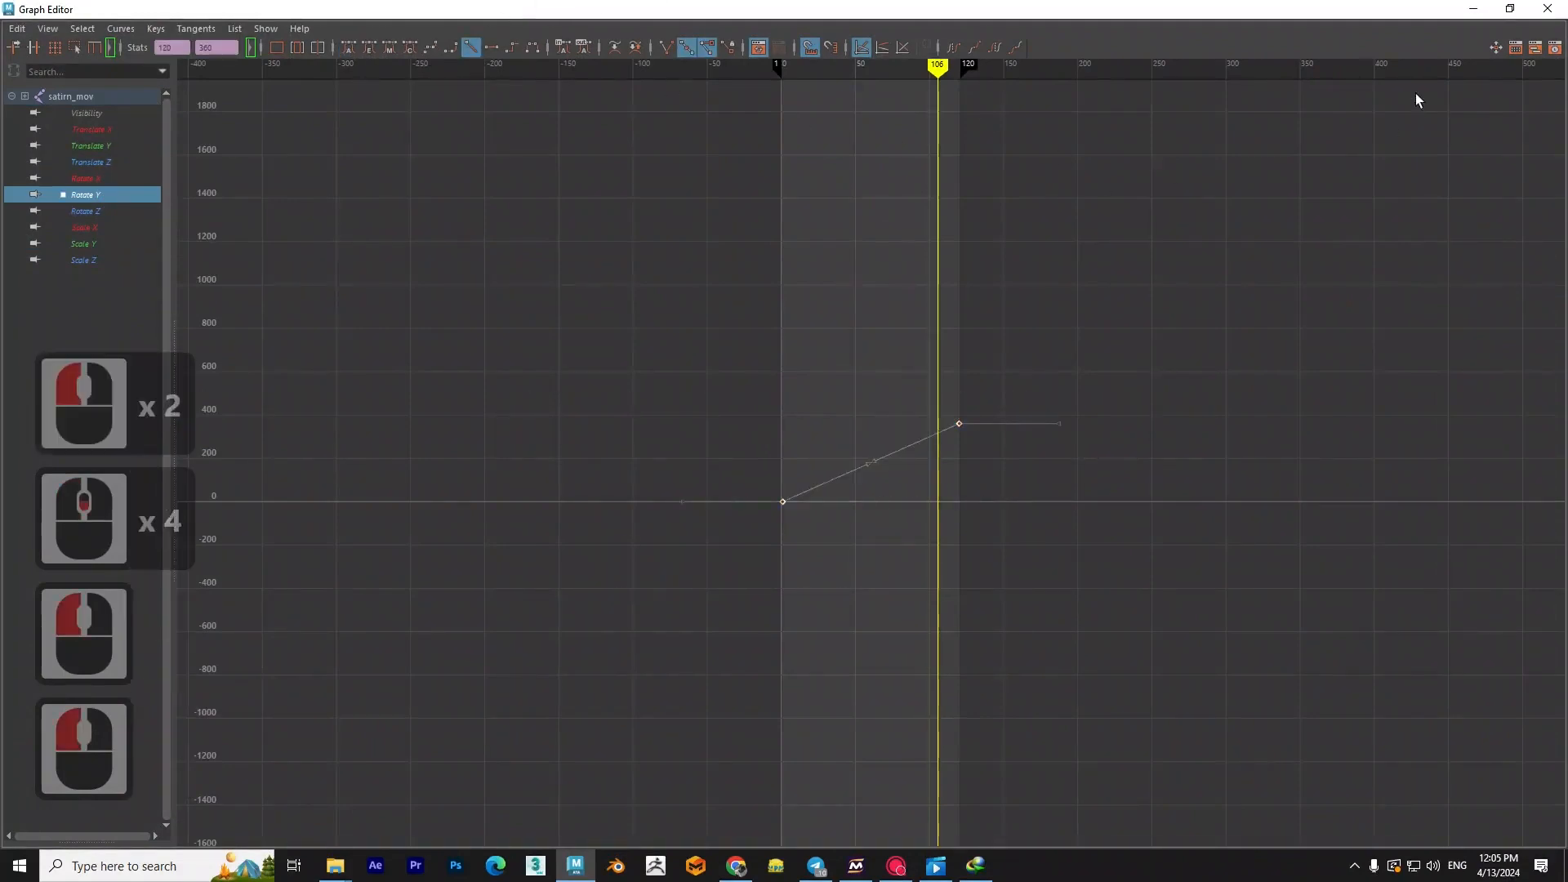
click(1509, 9)
click(751, 184)
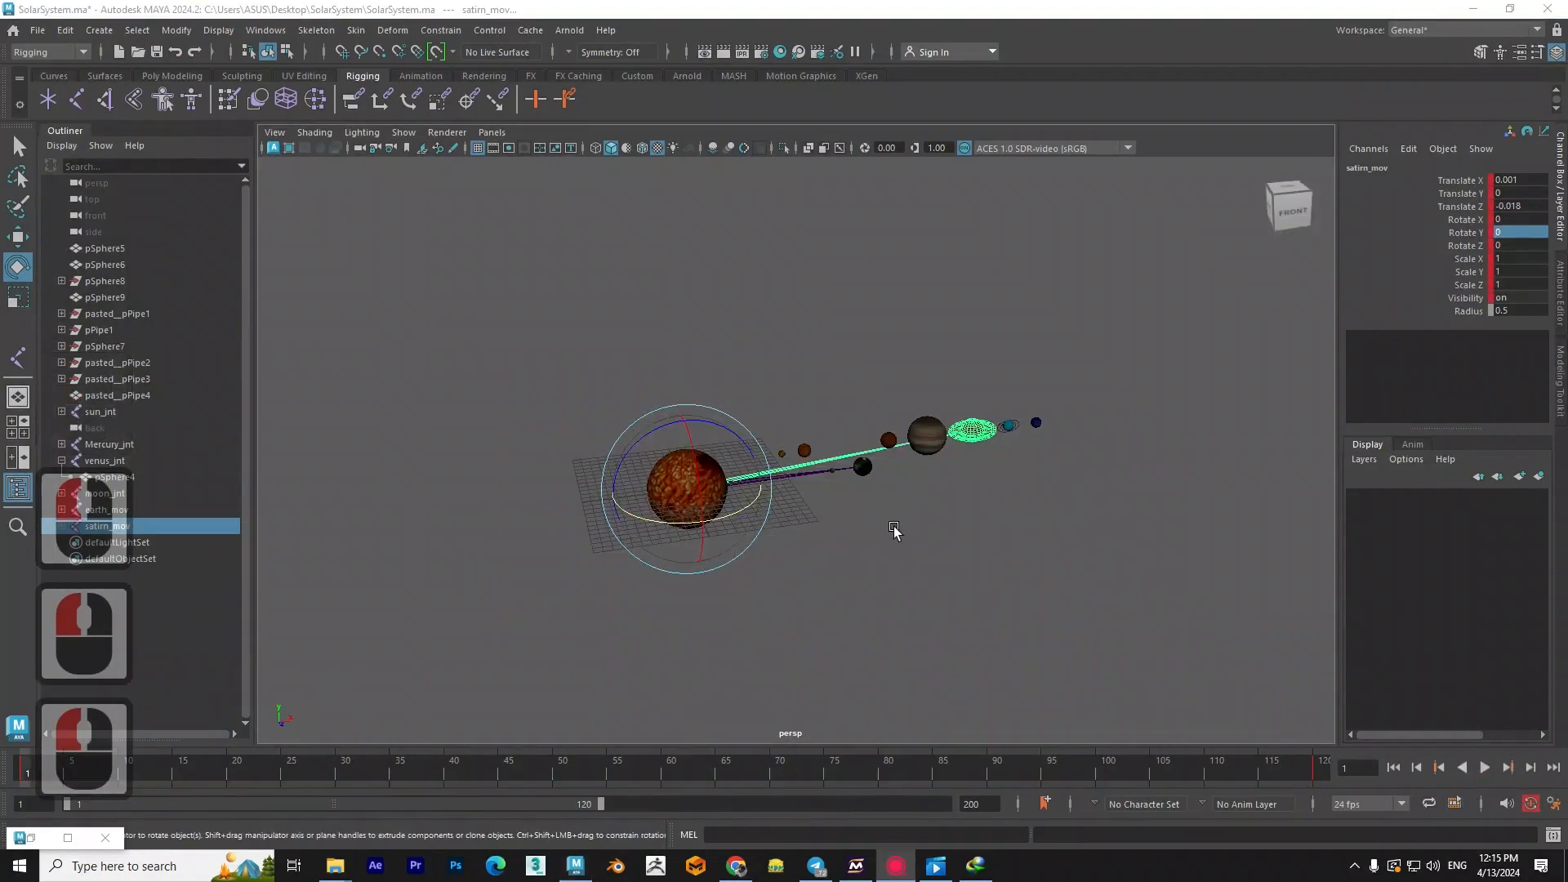
- Select earth_mov and set keys on it at frame 1 and frame 120
alt+middle_drag(894, 530, 882, 564)
alt+drag(882, 563, 772, 517)
scroll(791, 541, up, 3)
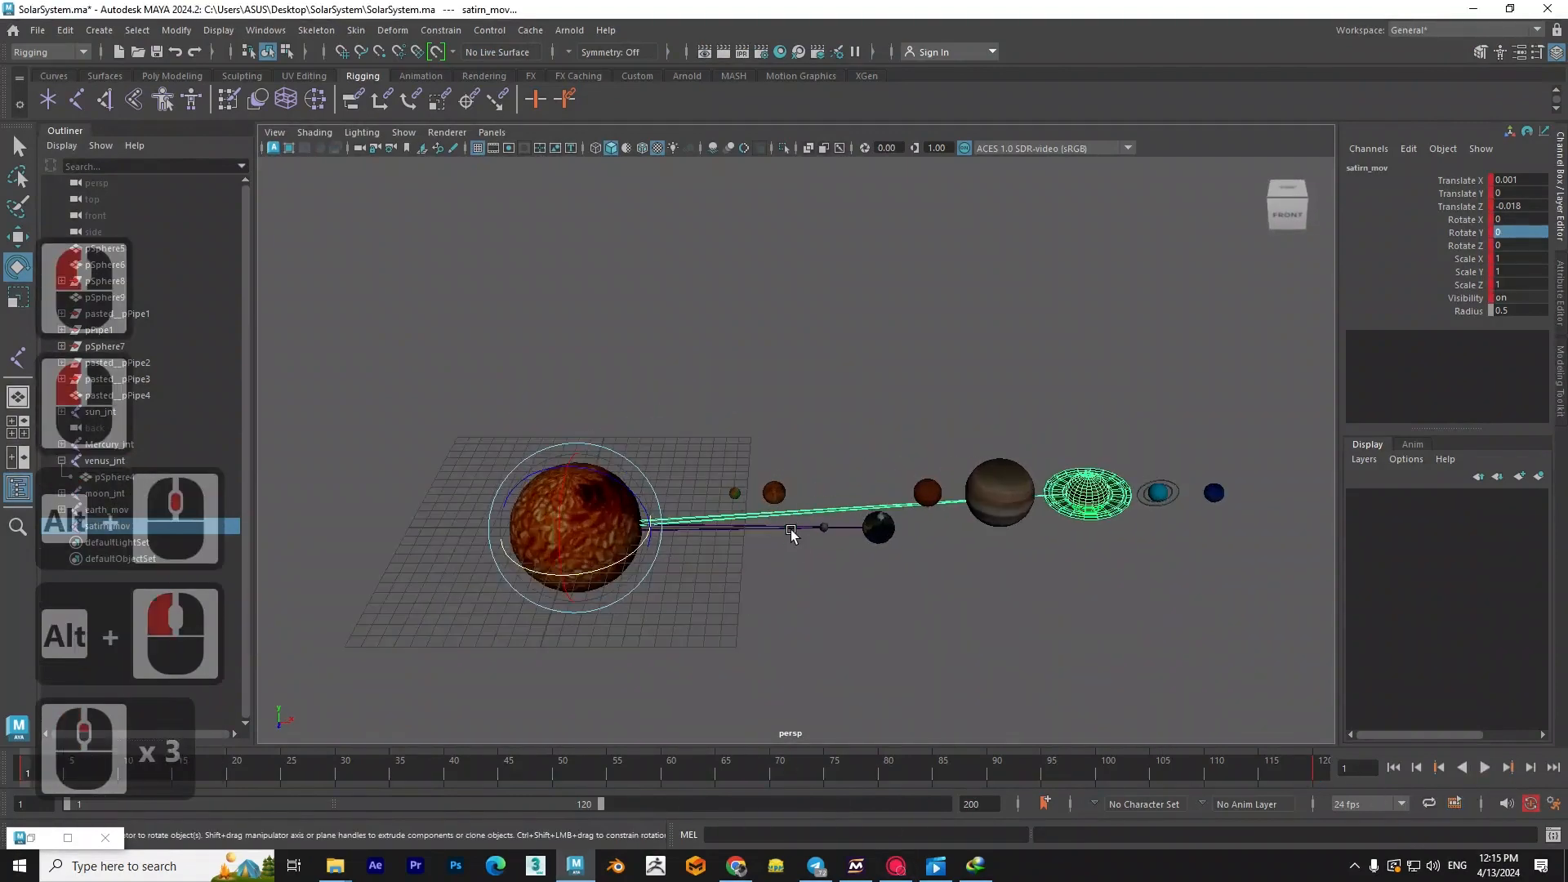
click(877, 527)
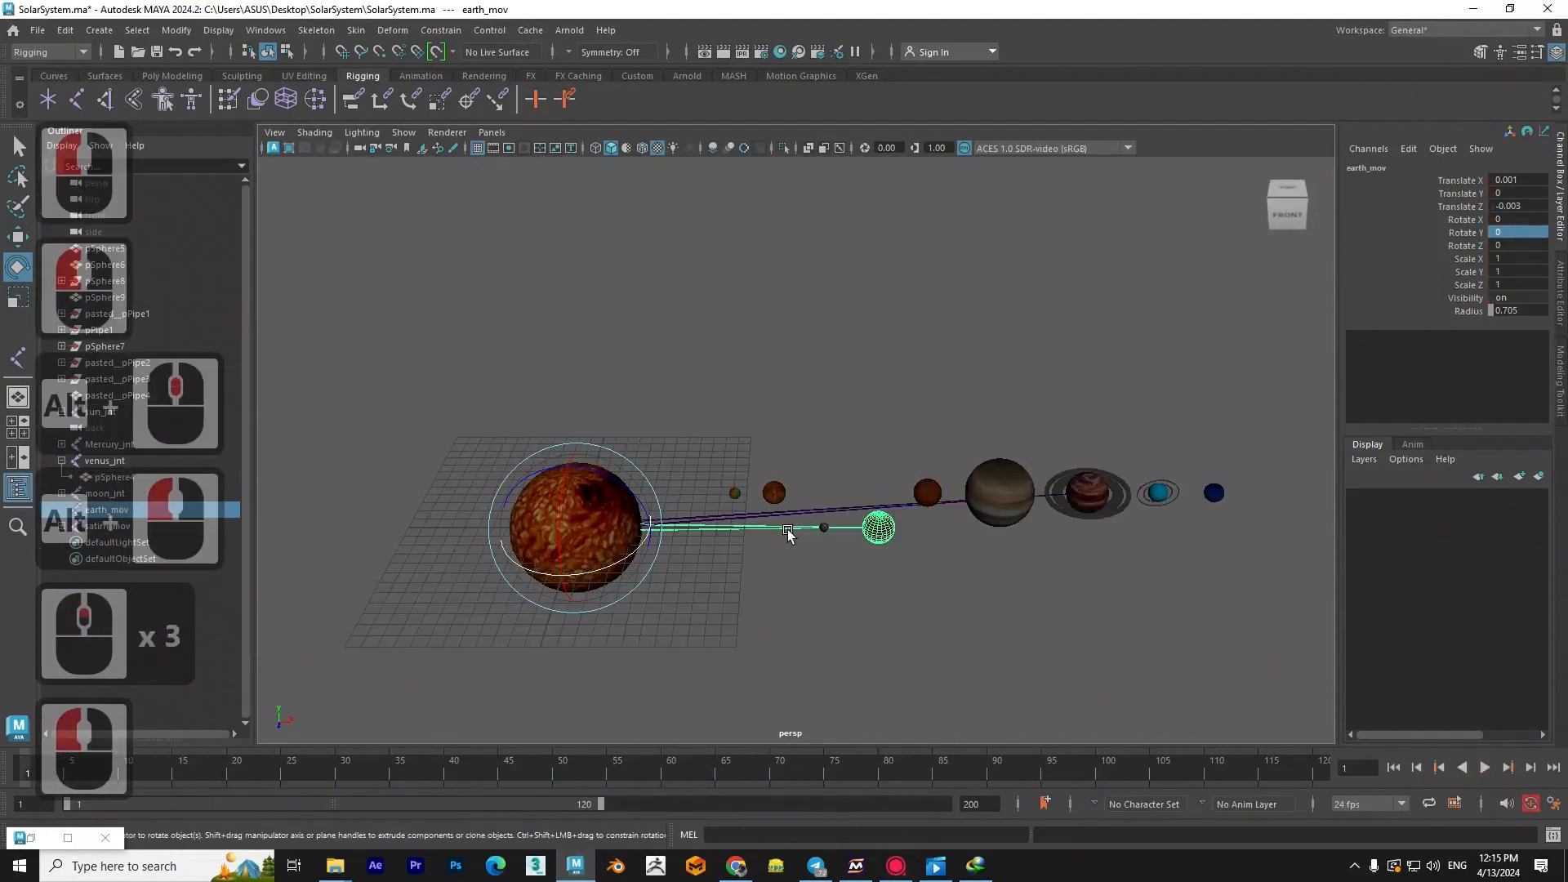
click(204, 769)
drag(196, 768, 1333, 767)
key(s)
click(1305, 776)
- Set earth_mov's Rotate Y to 720 at frame 120 and scrub back to frame 1
double_click(1513, 232)
text(72)
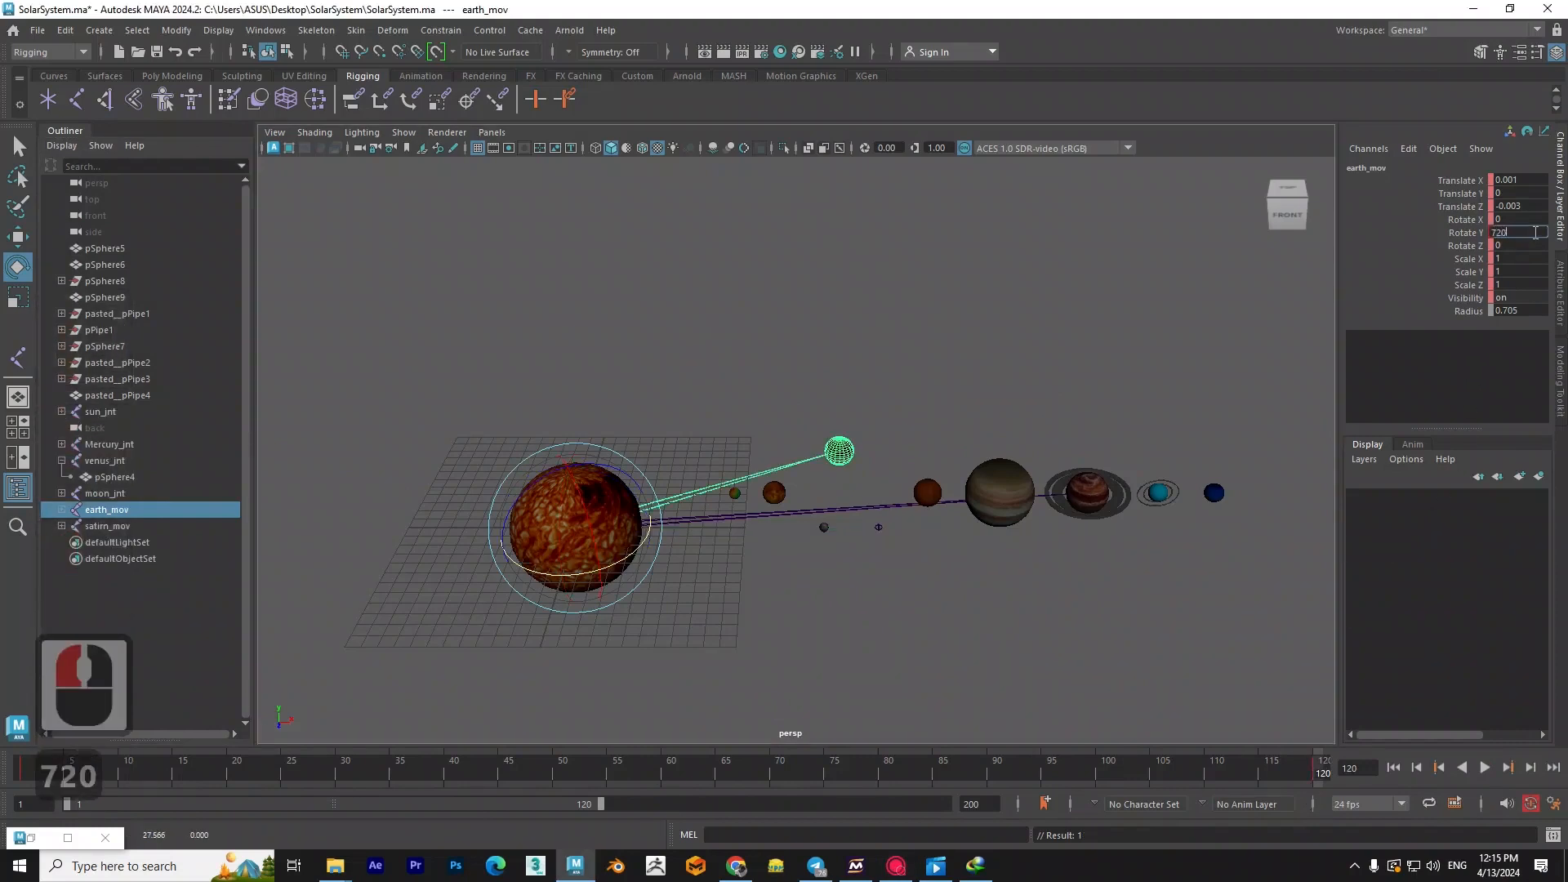
key(Return)
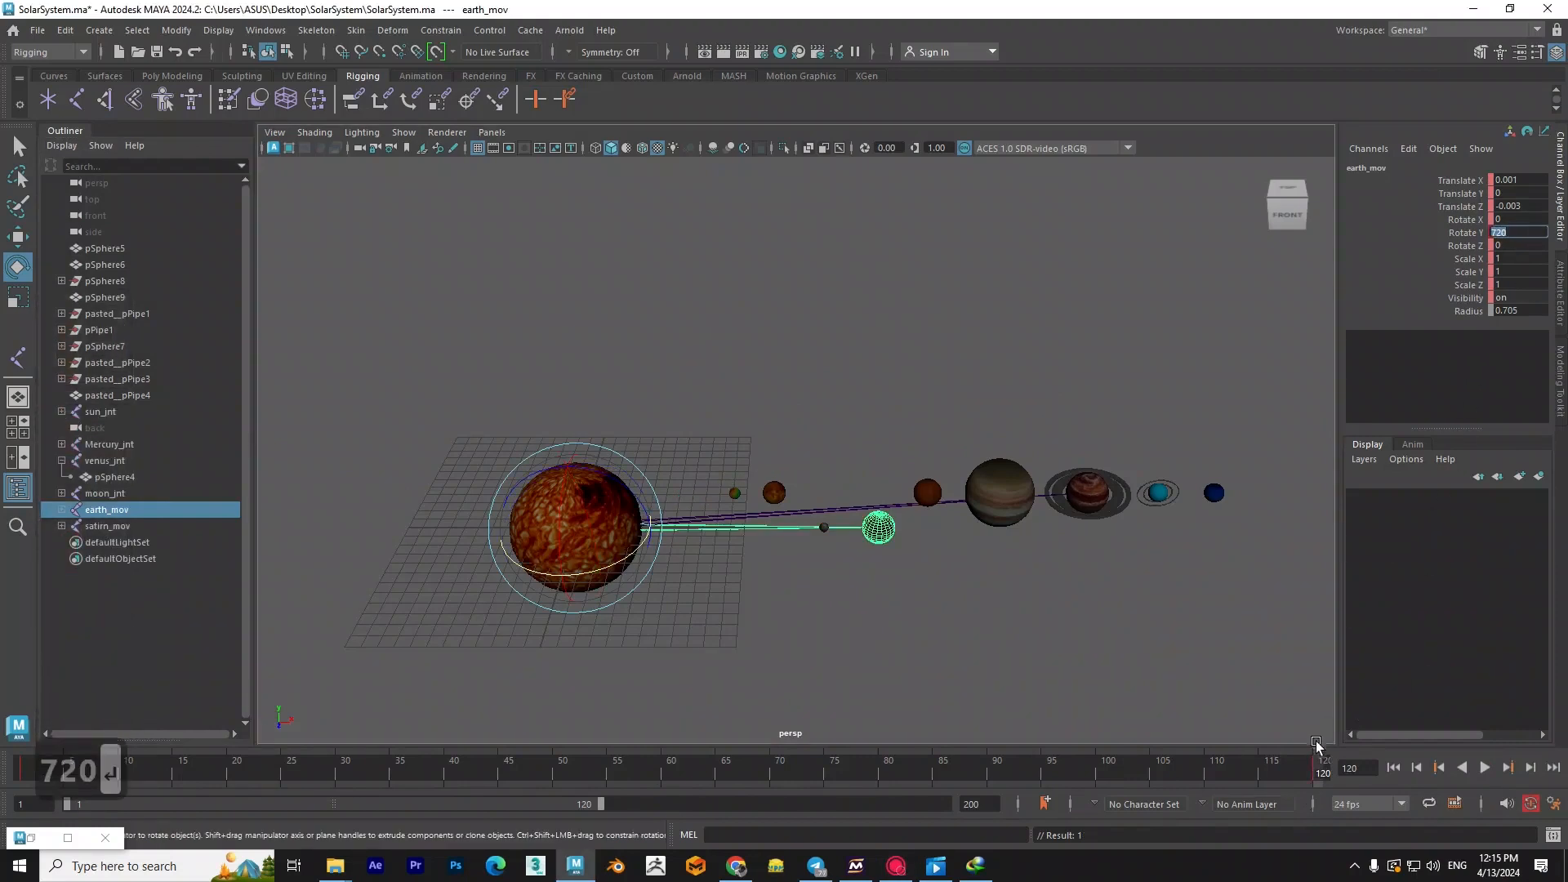
drag(1321, 757, 4, 774)
mouse_move(23, 766)
mouse_down()
mouse_move(726, 782)
mouse_move(8, 741)
mouse_move(359, 737)
mouse_move(512, 713)
mouse_move(228, 735)
mouse_move(6, 686)
mouse_move(40, 719)
mouse_move(298, 763)
mouse_move(31, 684)
mouse_move(356, 742)
mouse_move(37, 739)
mouse_move(361, 741)
mouse_move(109, 729)
mouse_move(186, 739)
mouse_move(74, 759)
mouse_move(252, 768)
mouse_move(22, 739)
mouse_up()
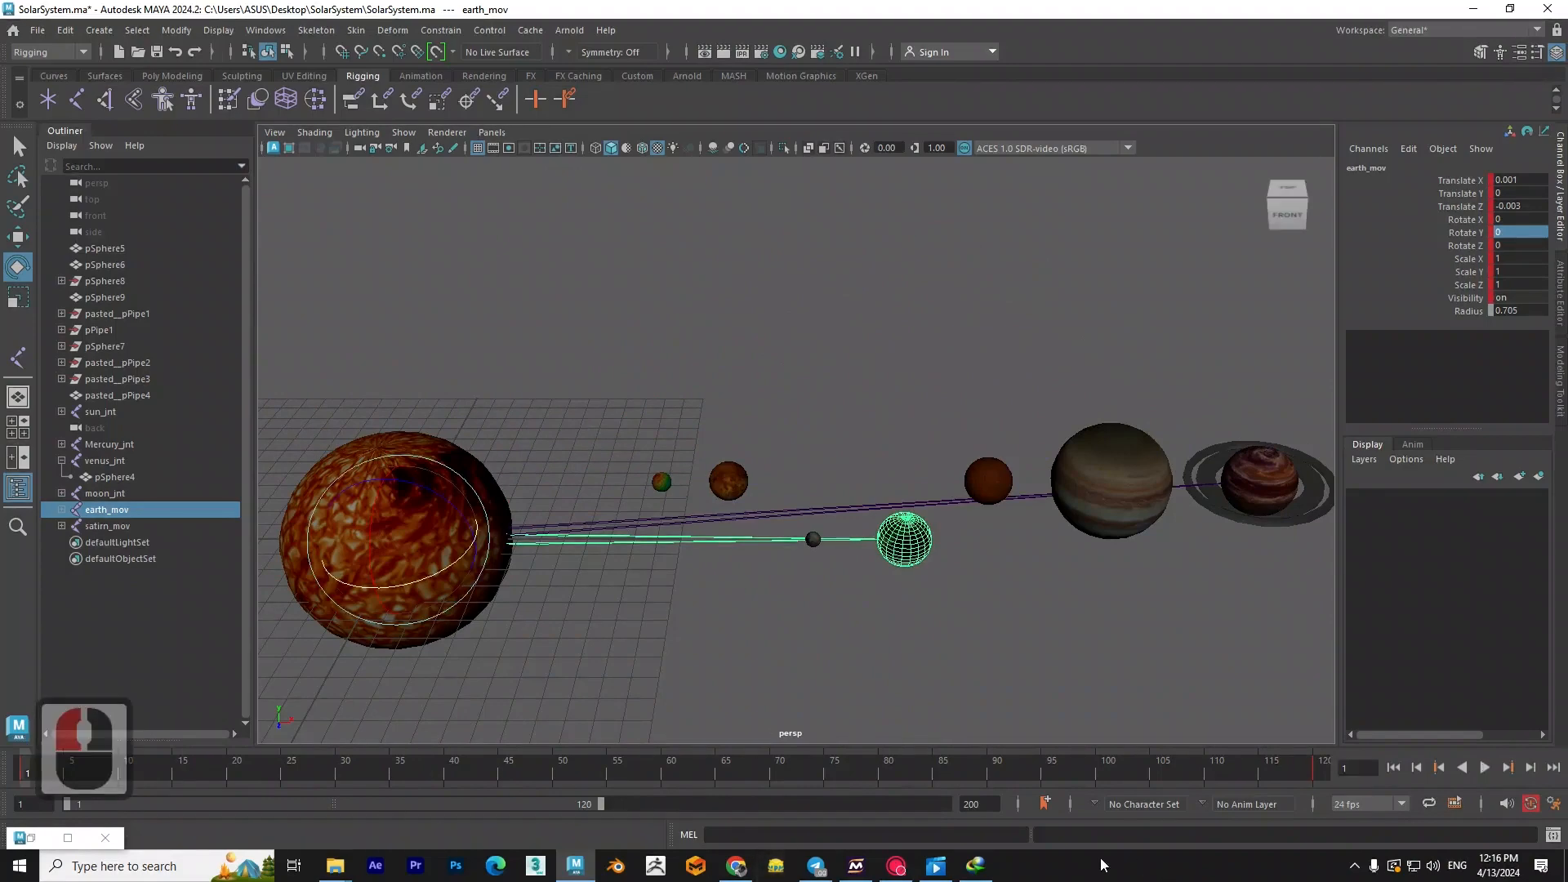
- Give earth_mov's Rotate Y curve linear tangents in the Graph Editor and minimize the editor
click(712, 584)
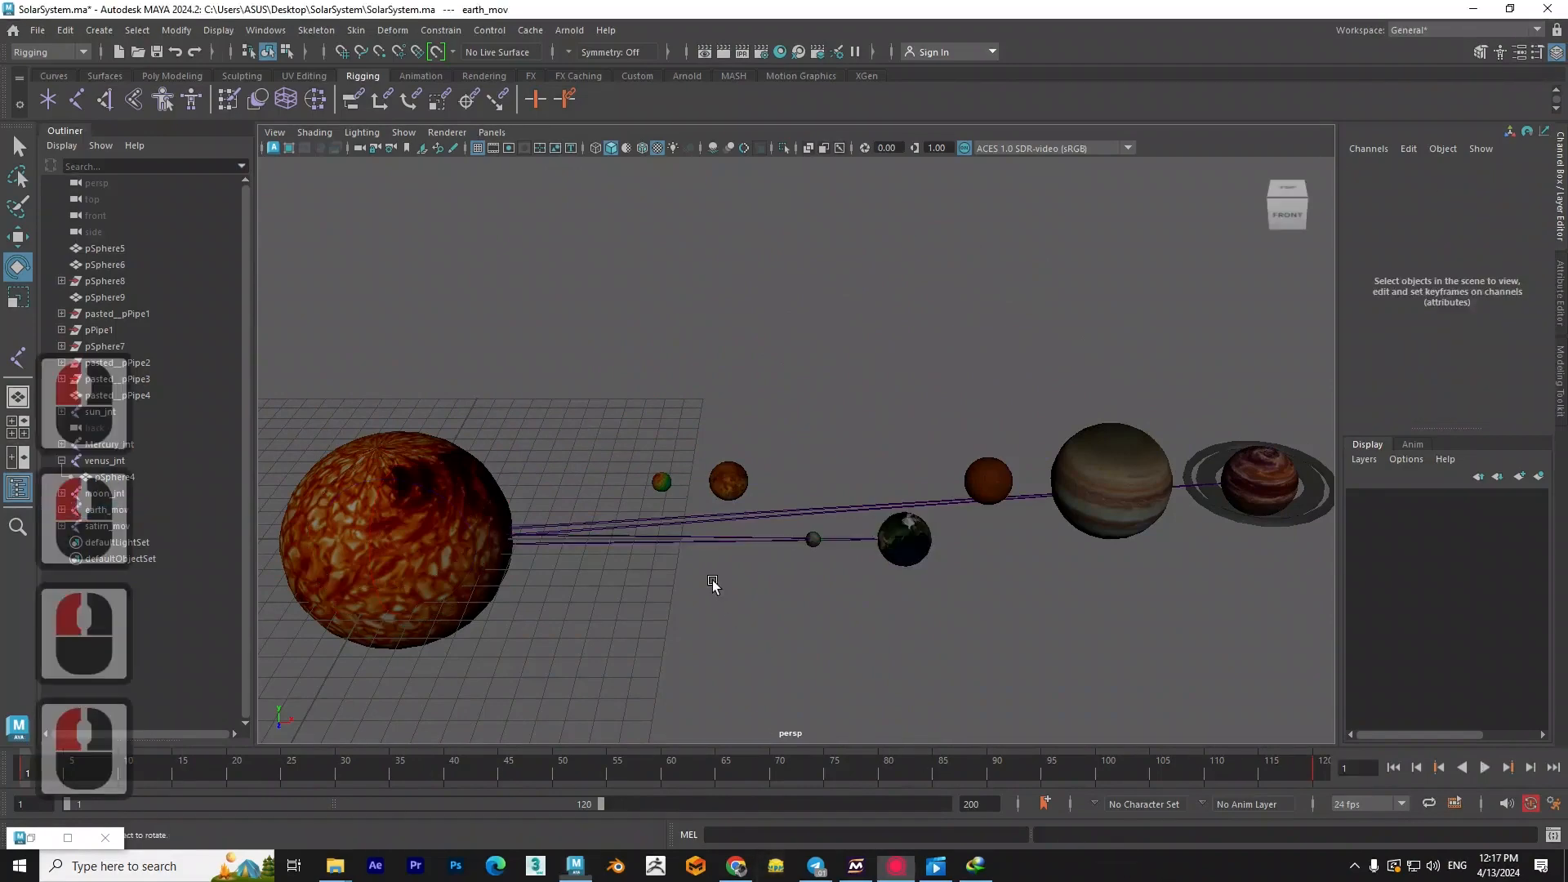
double_click(720, 542)
click(32, 838)
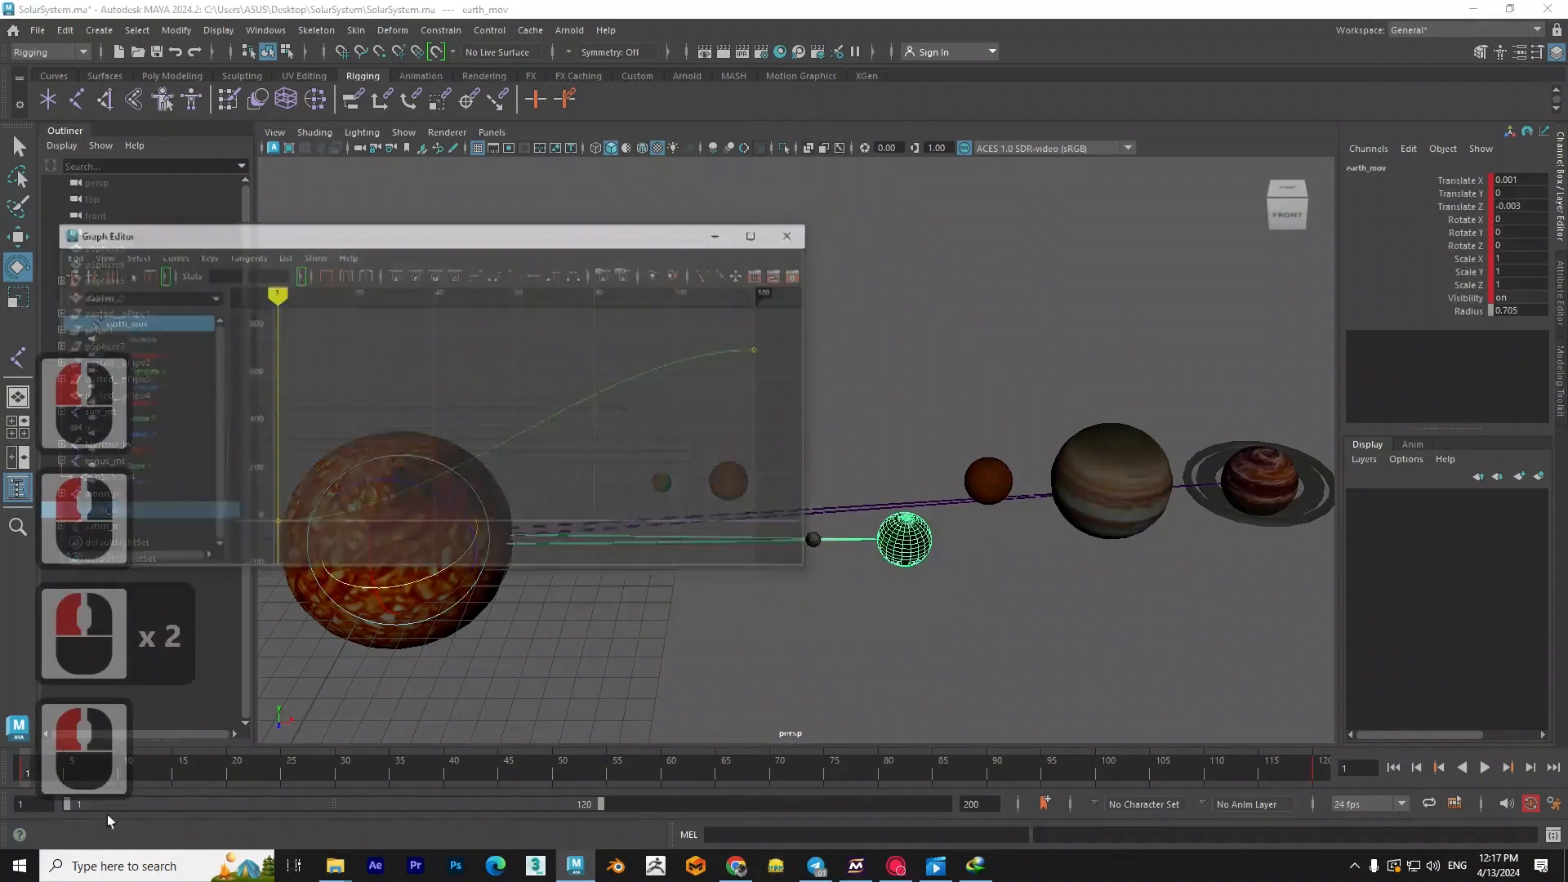
click(164, 368)
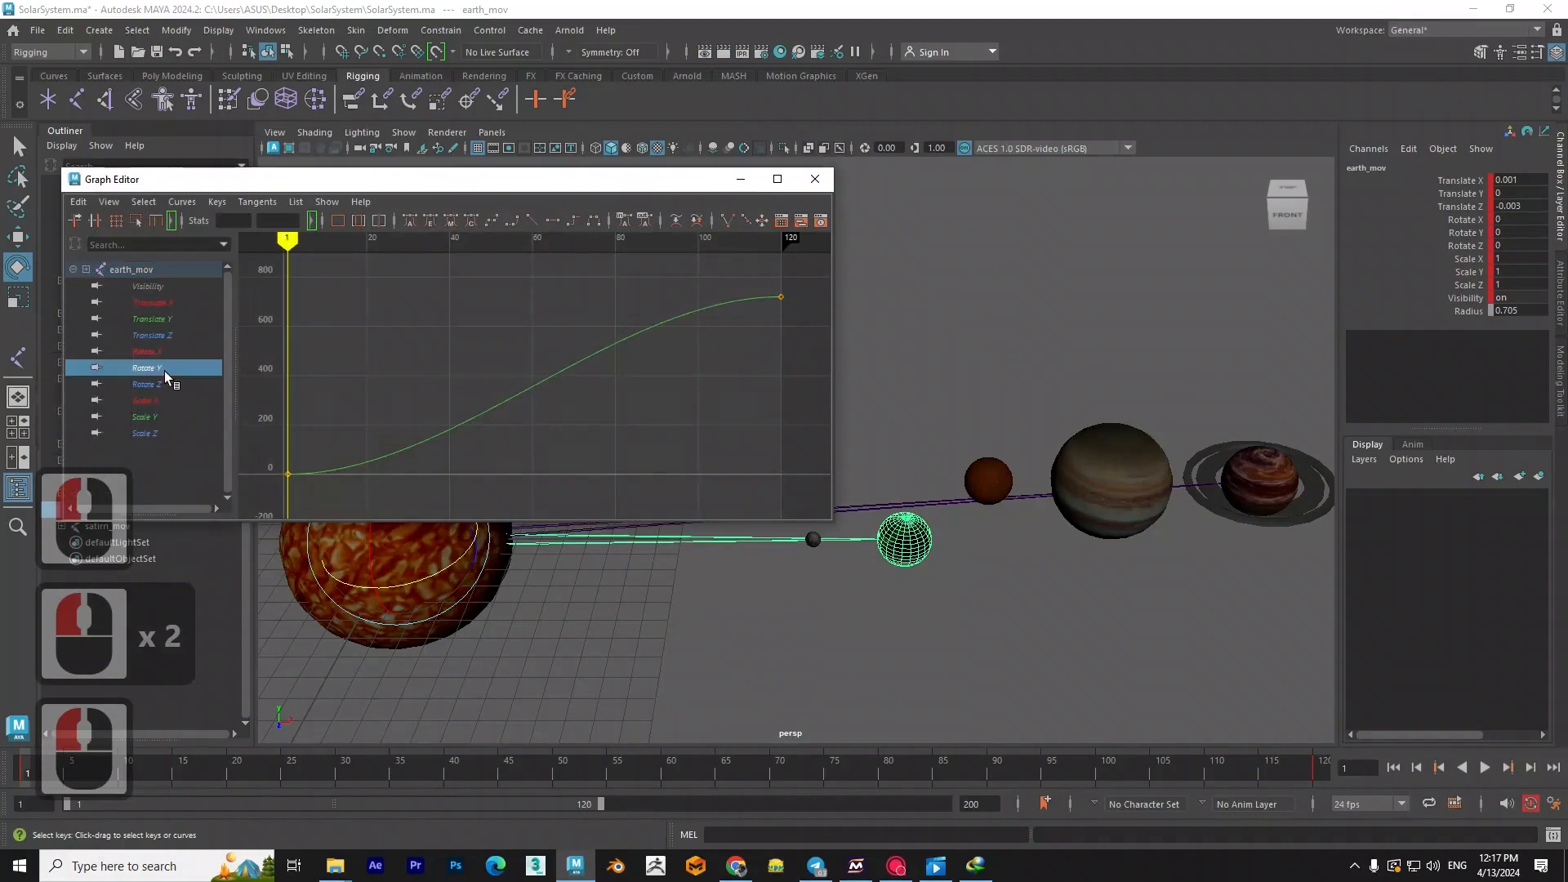
drag(811, 283, 471, 462)
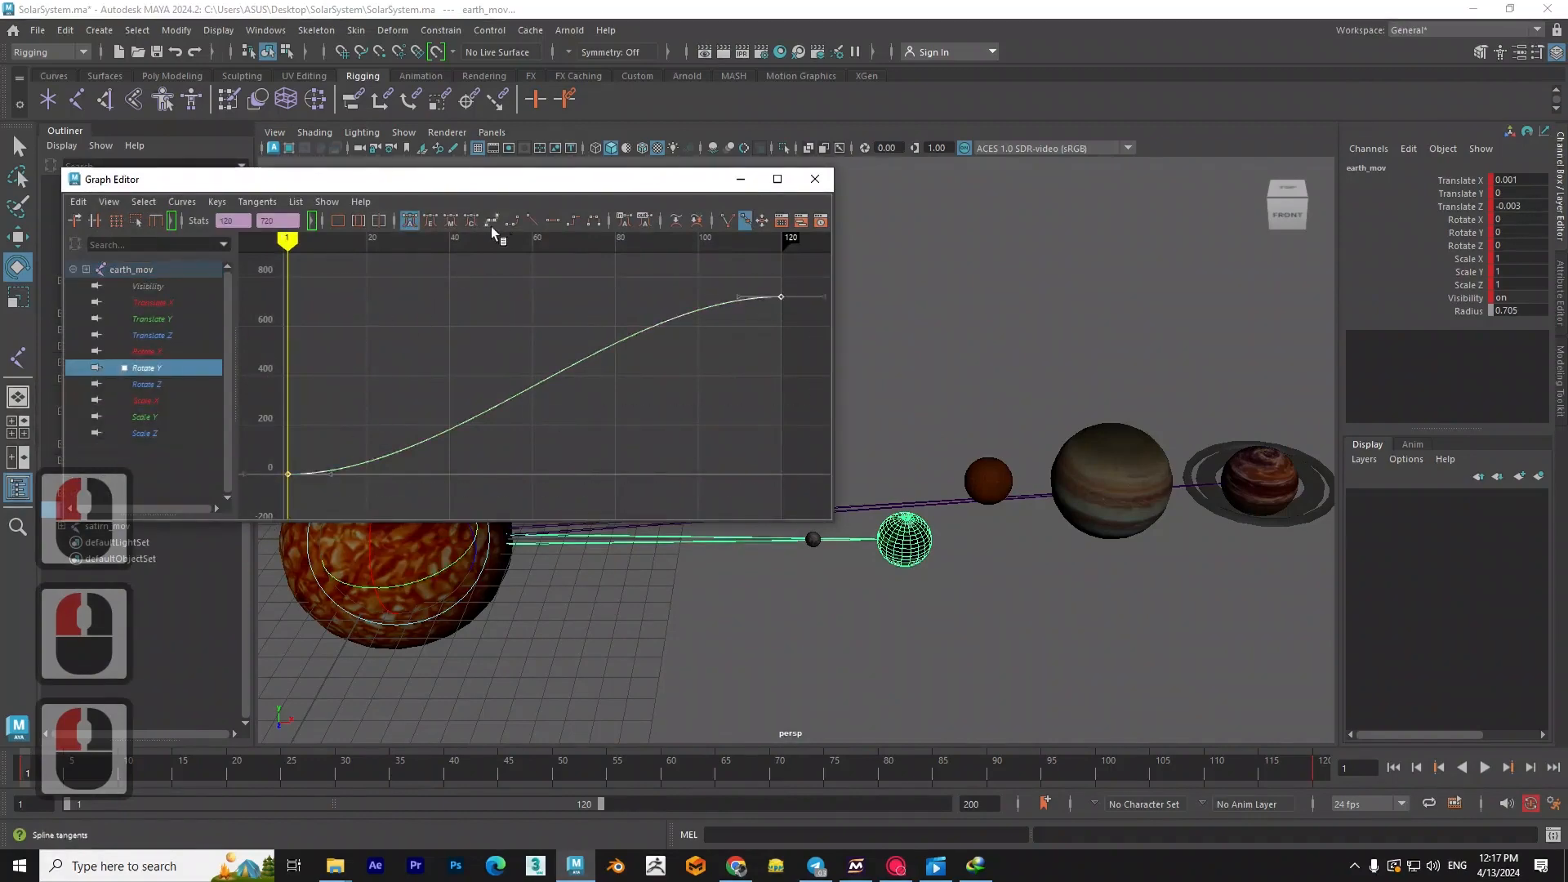
click(532, 220)
click(740, 179)
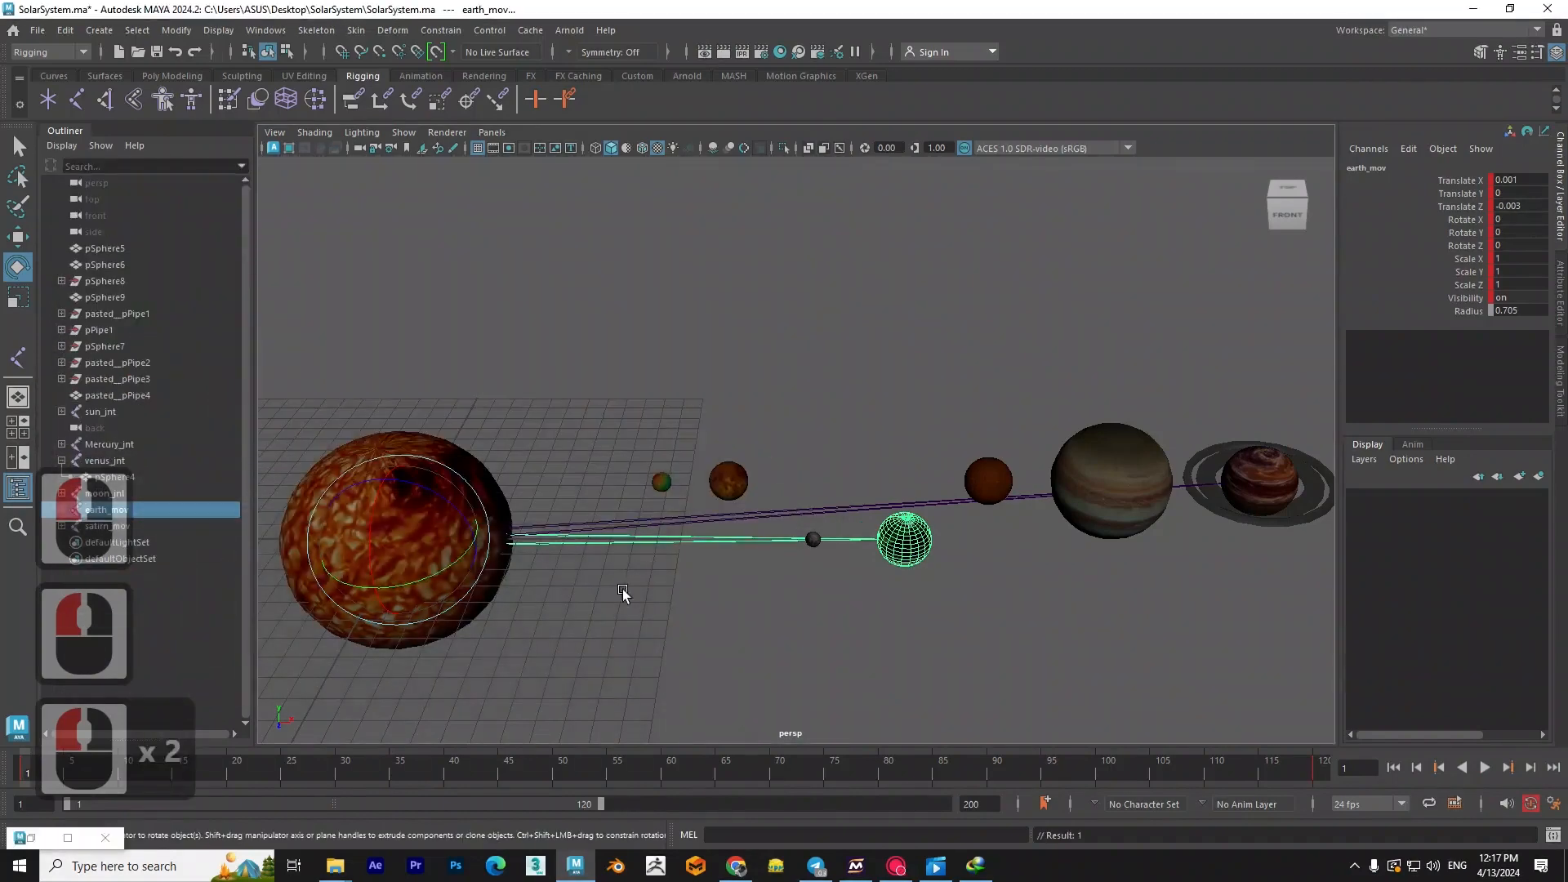
- Play and scrub the animation to check how the Earth, the moon and Saturn move around the Sun
key(alt+v)
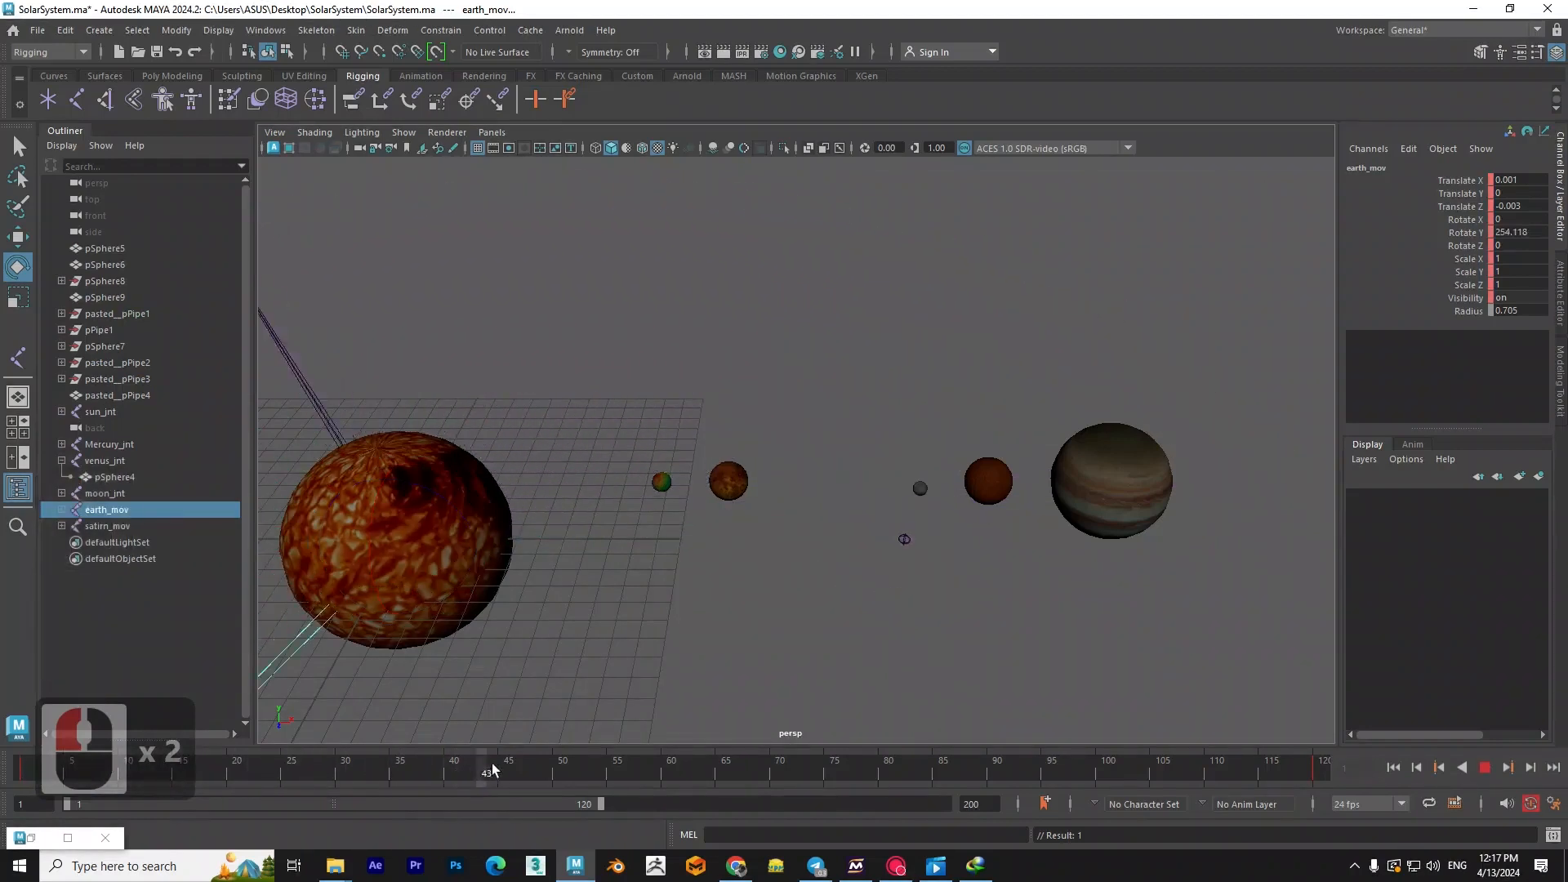
drag(678, 768, 883, 753)
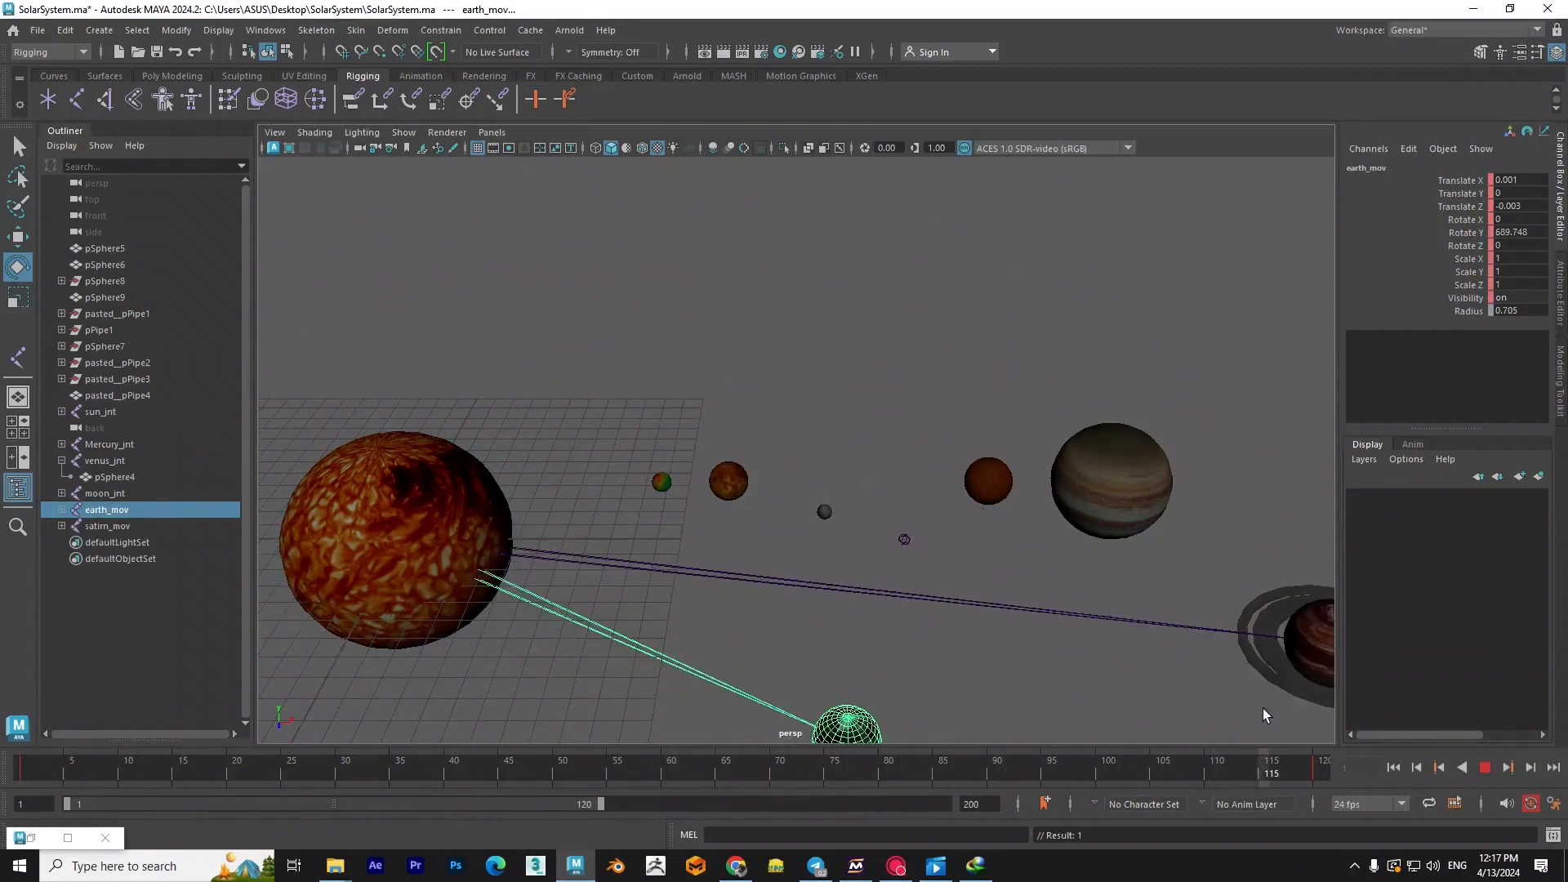
key(Escape)
drag(25, 762, 567, 758)
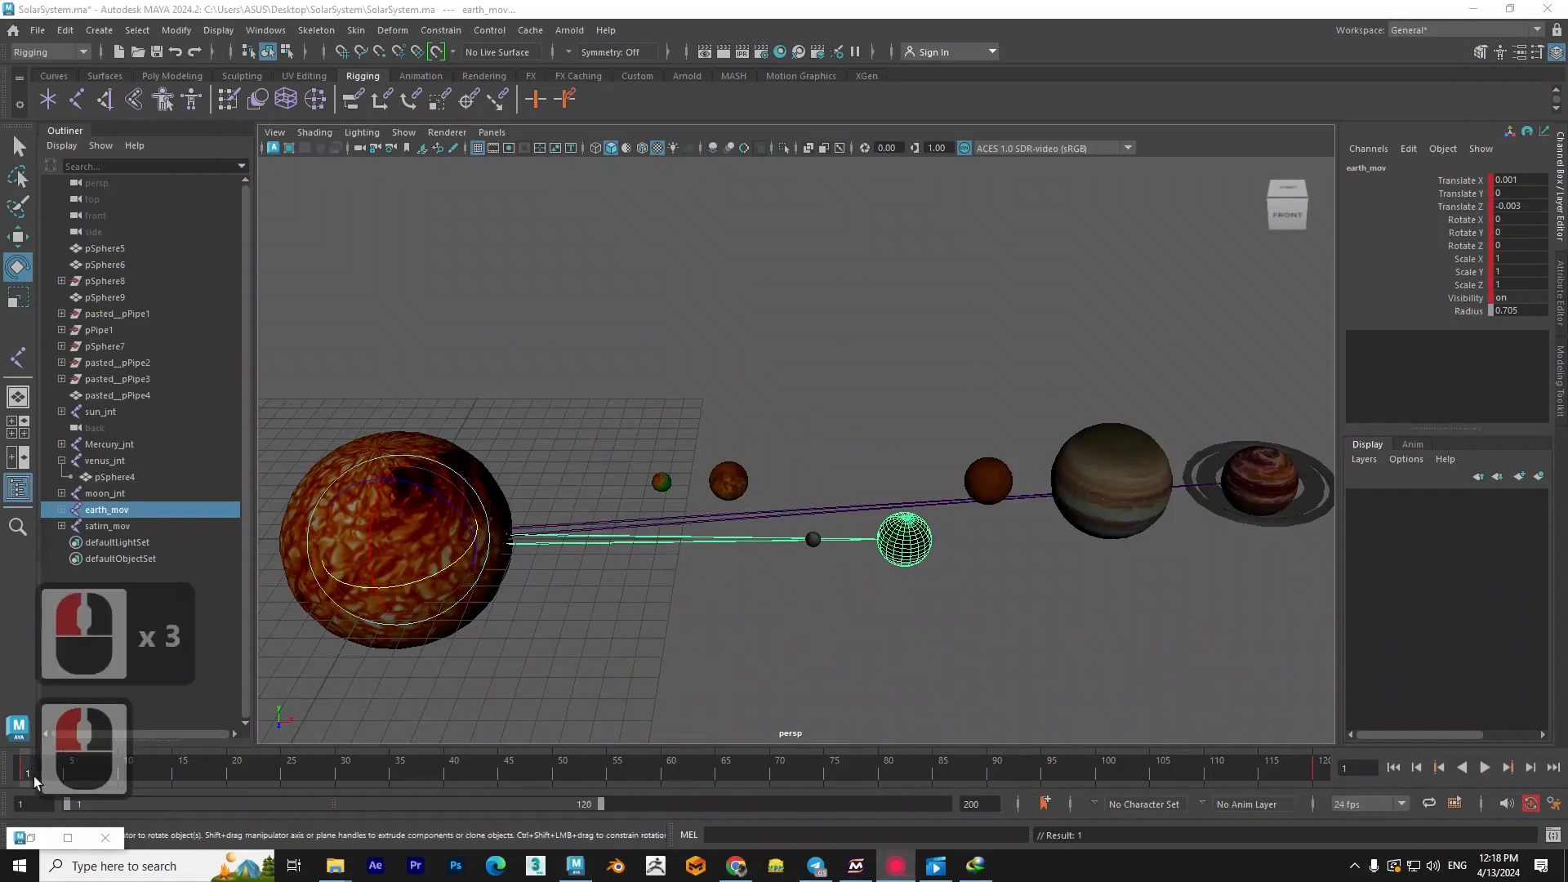
drag(22, 776, 49, 771)
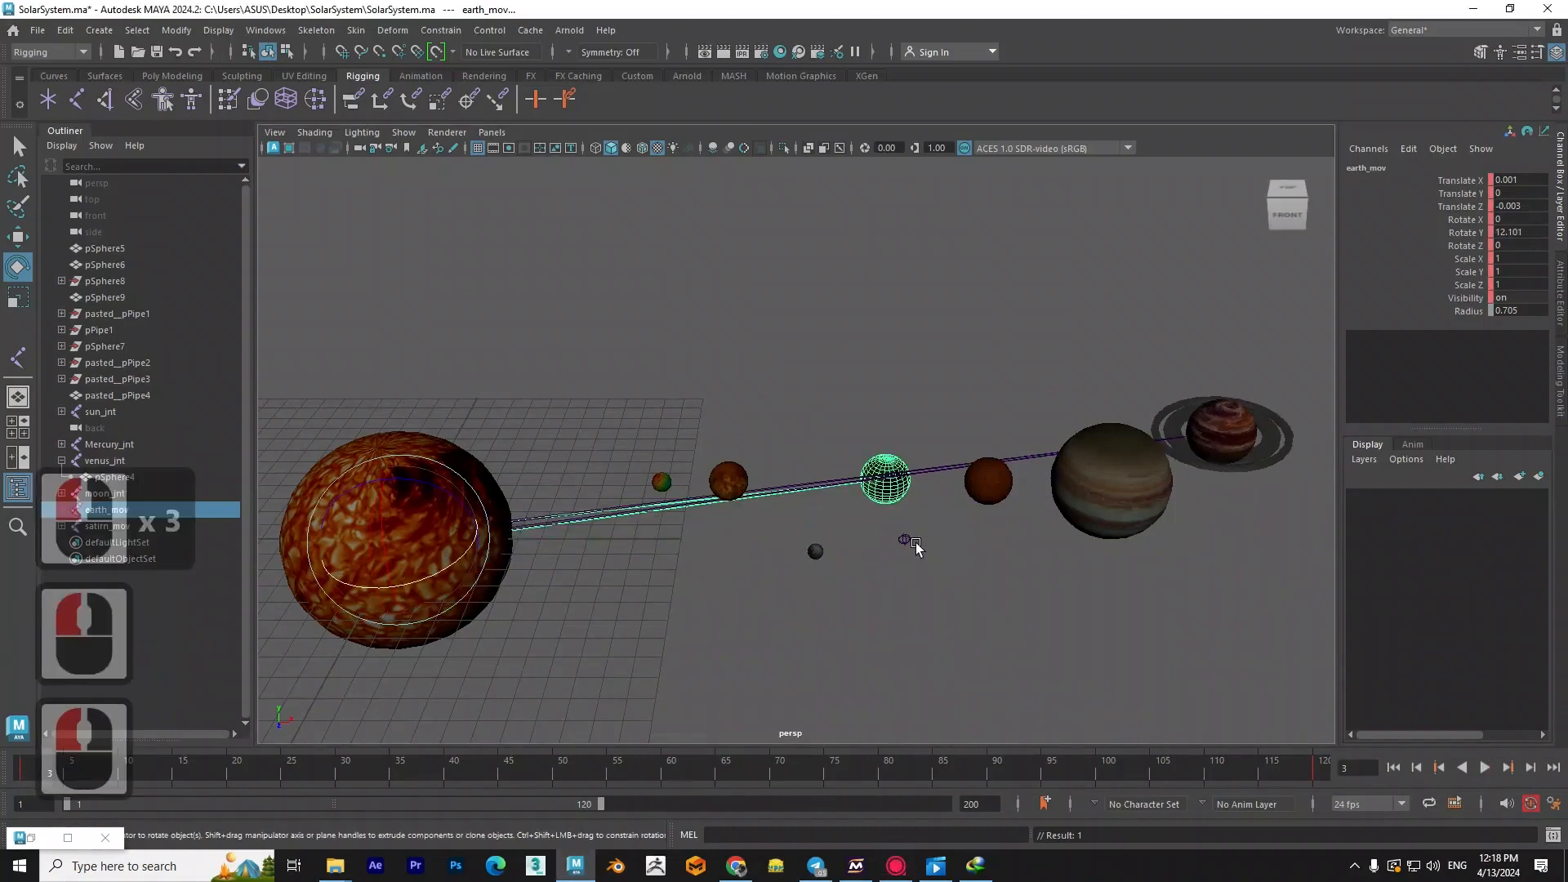
- Test parenting moon_jnt under earth_mov at frame 3, and undo the parenting
click(905, 541)
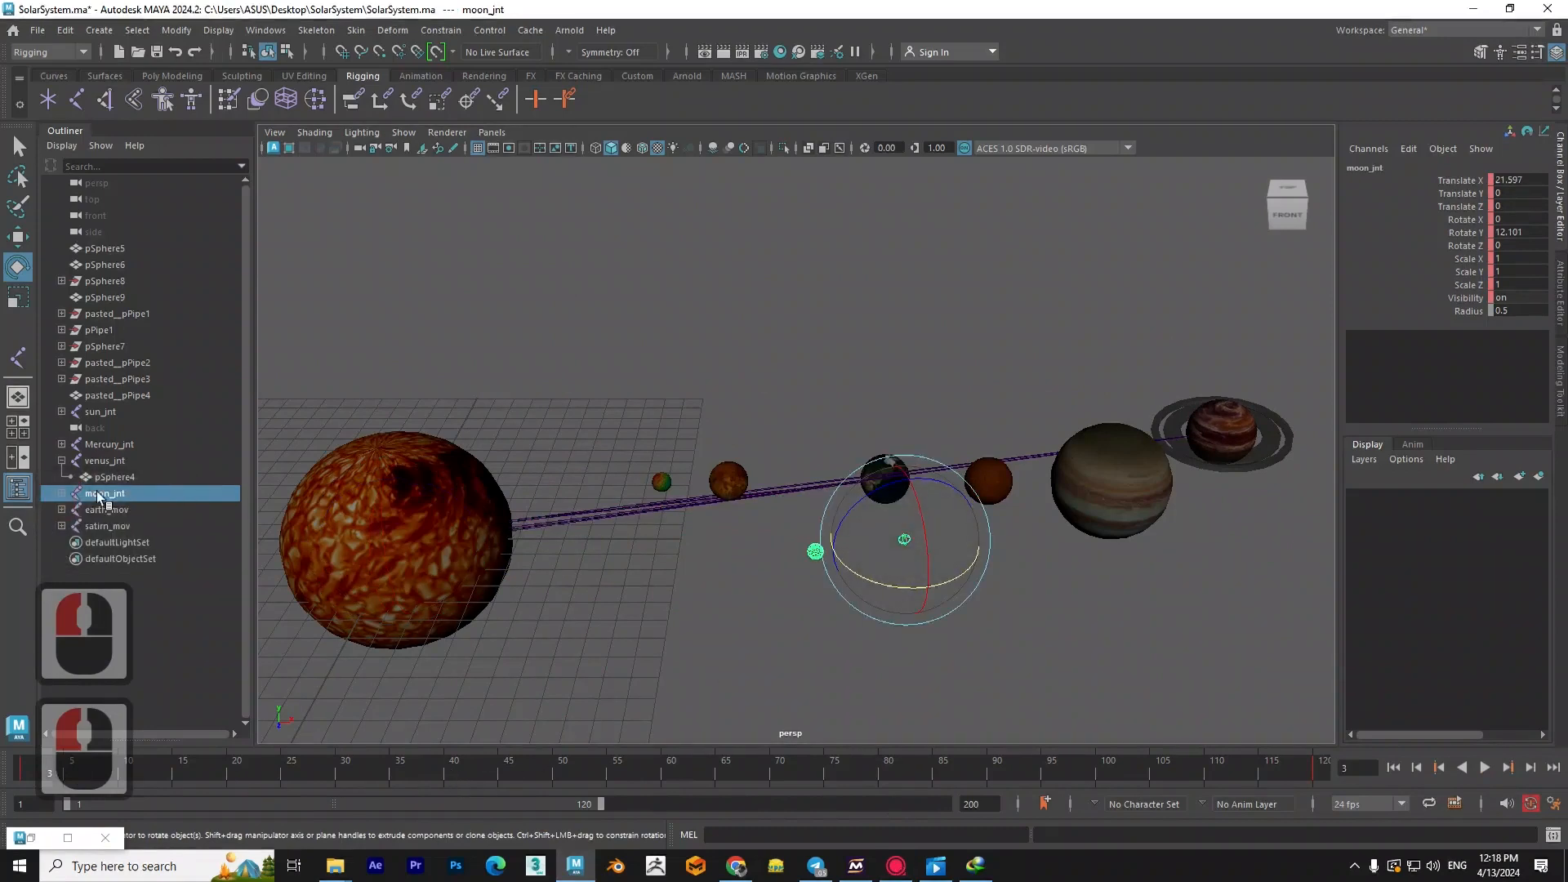
drag(99, 497, 70, 493)
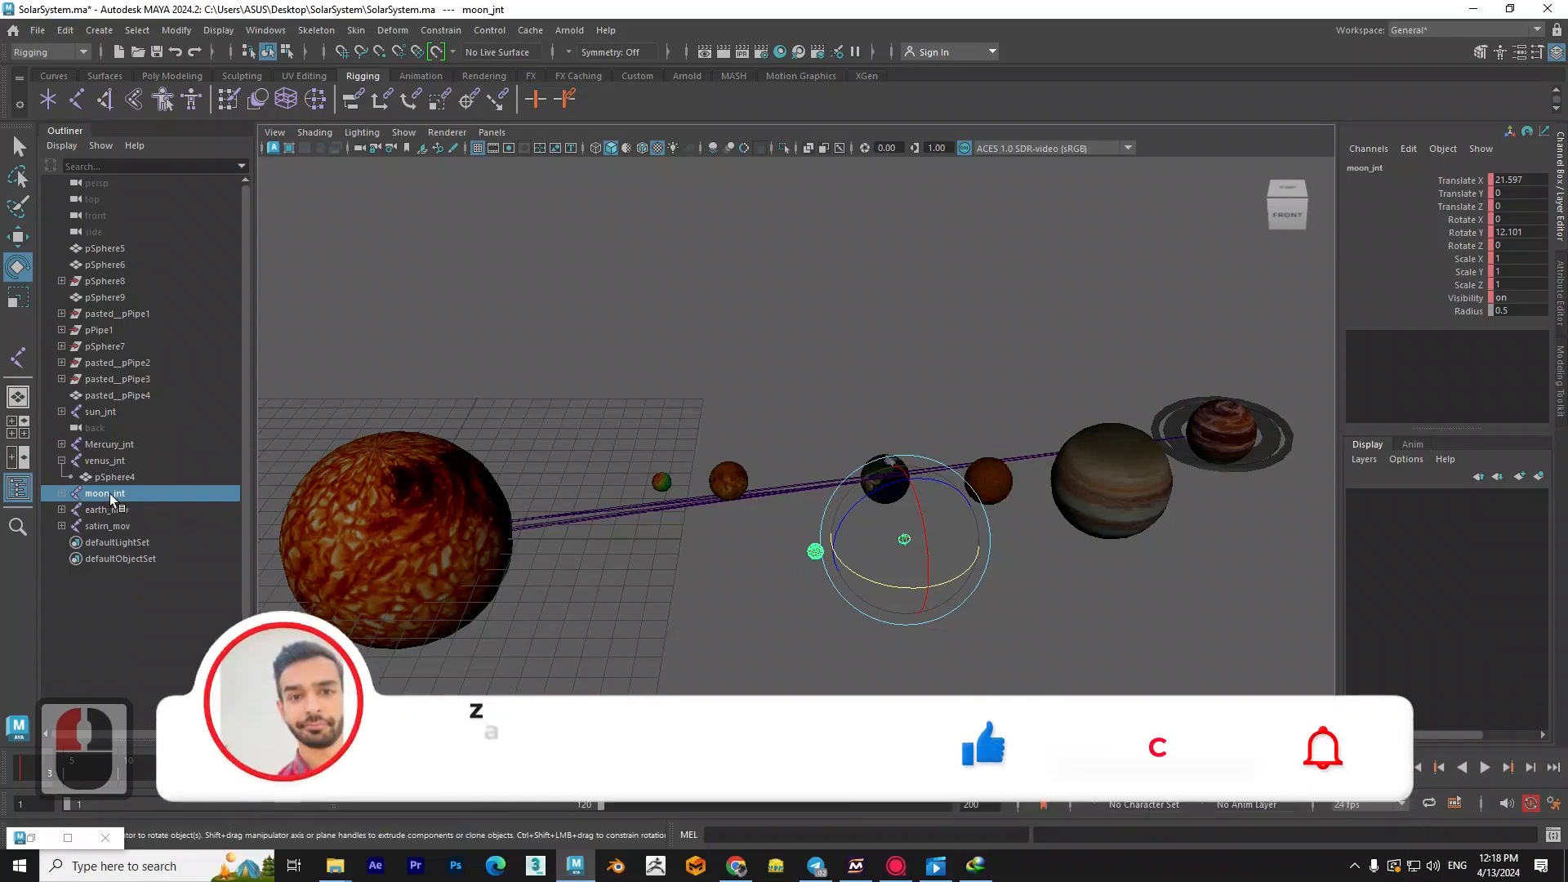
click(62, 510)
drag(127, 495, 124, 511)
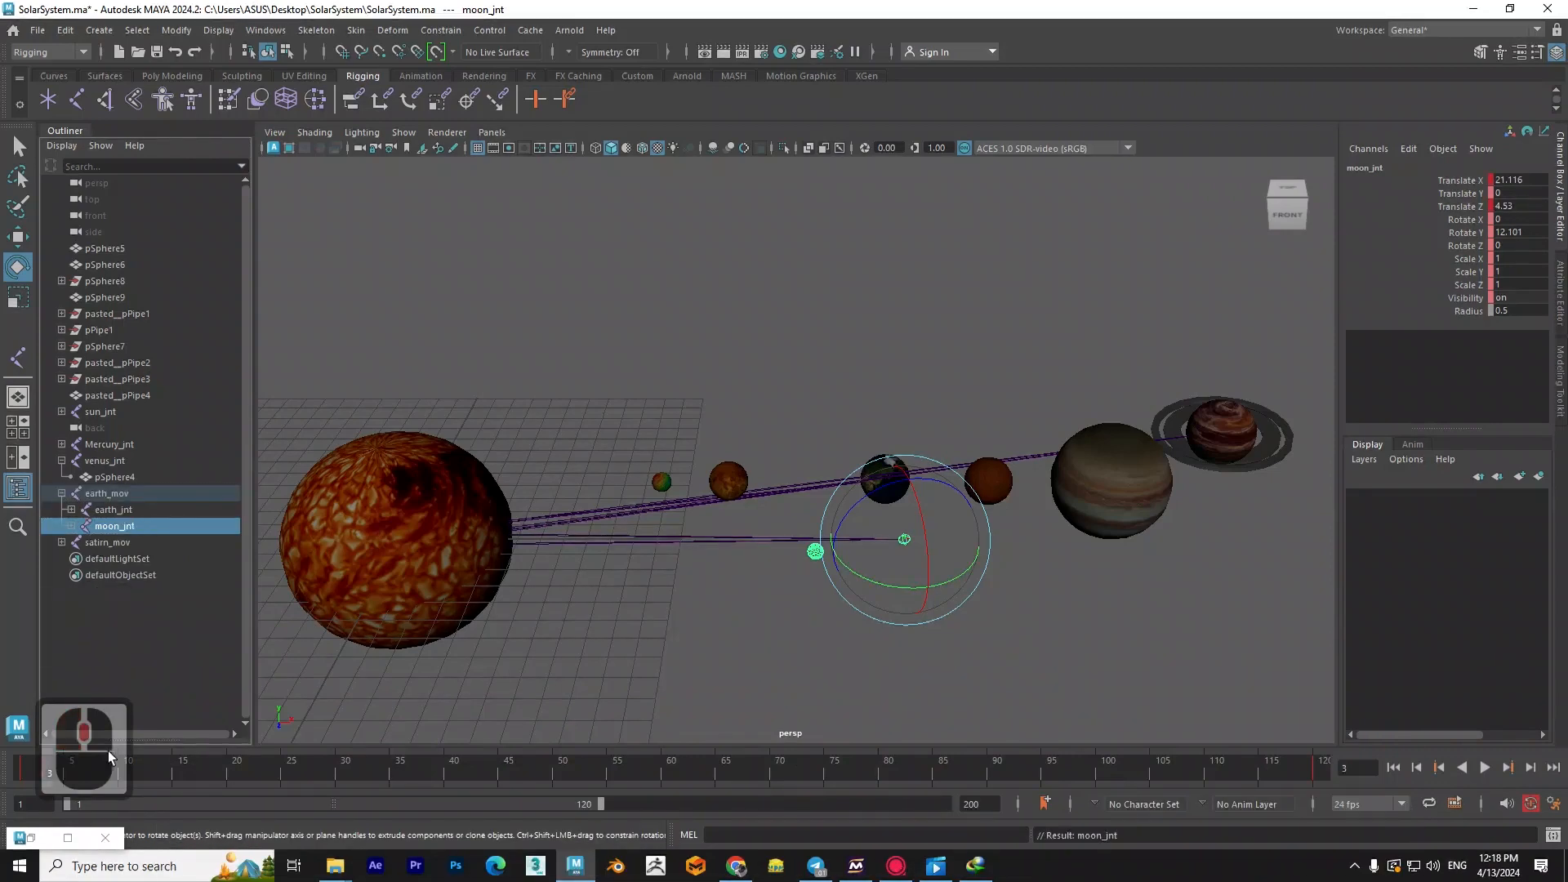
key(alt+v)
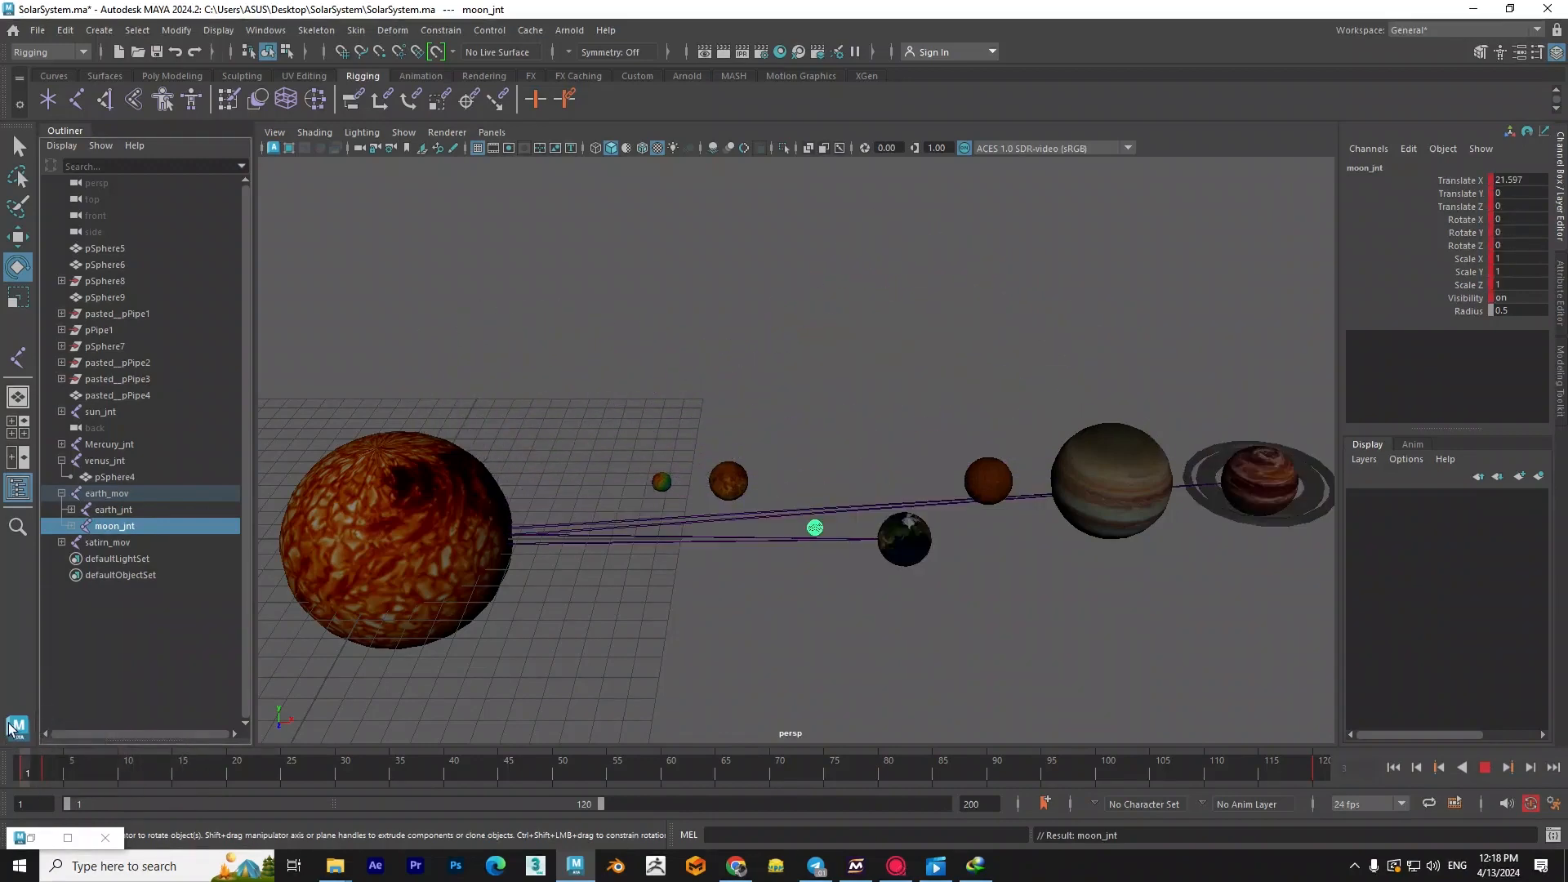
key(ctrl+z)
key(ctrl+z)
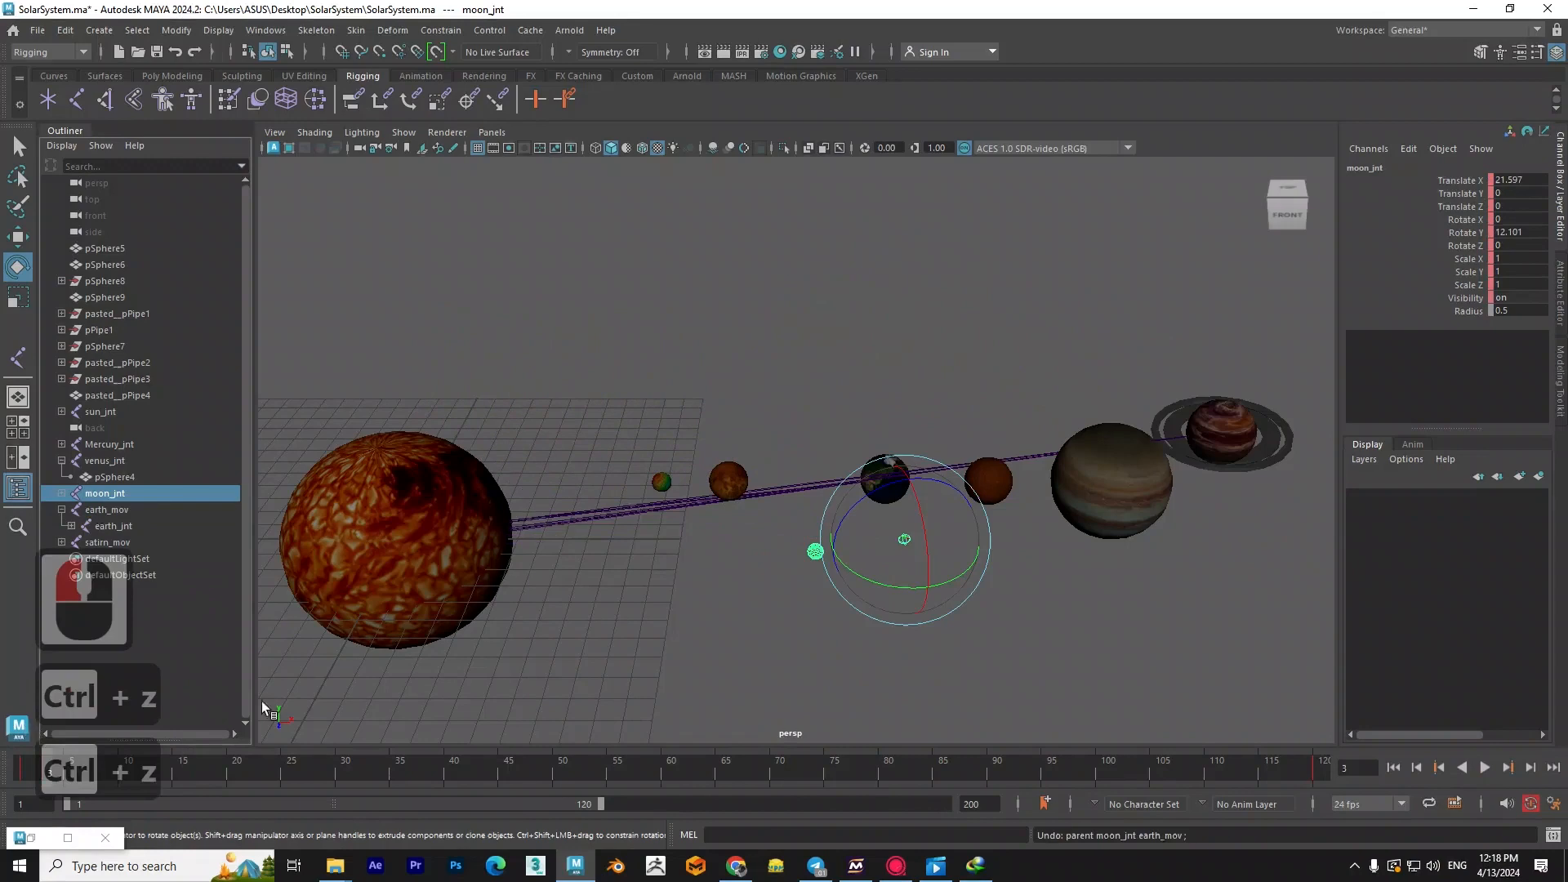
- Parent moon_jnt under earth_mov at frame 1 and scrub the timeline to test it
drag(53, 762, 26, 757)
drag(132, 493, 132, 517)
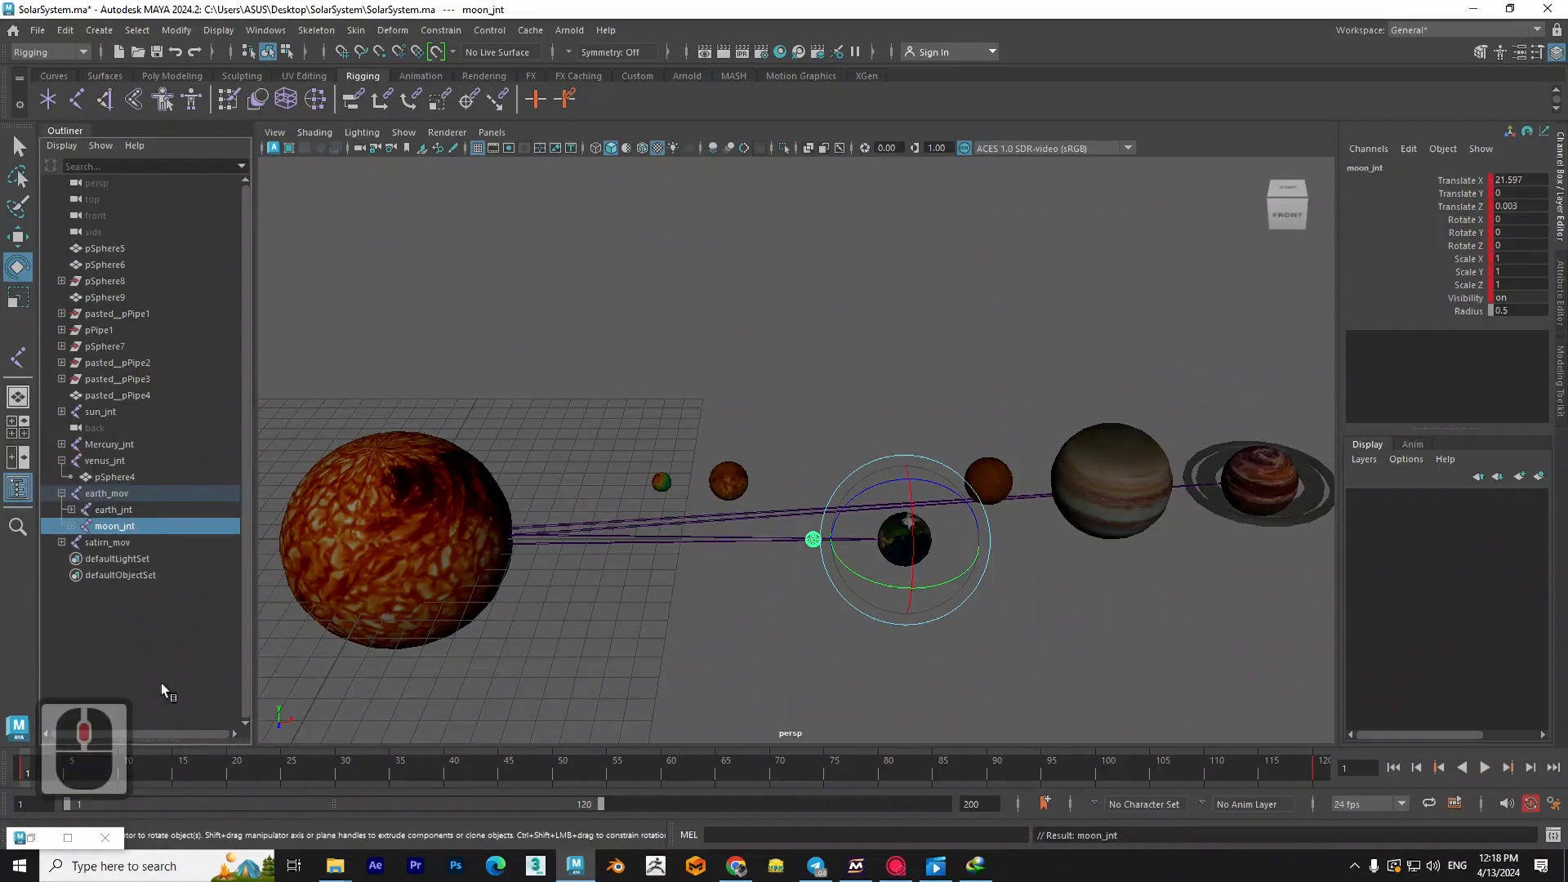
drag(29, 759, 345, 760)
- Play and scrub the animation from a wider view to check the orbits of the Earth, the moon and Saturn
scroll(559, 513, down, 2)
scroll(446, 637, down, 2)
alt+middle_drag(557, 577, 663, 589)
alt+drag(663, 590, 739, 575)
alt+middle_drag(739, 575, 740, 572)
key(alt+v)
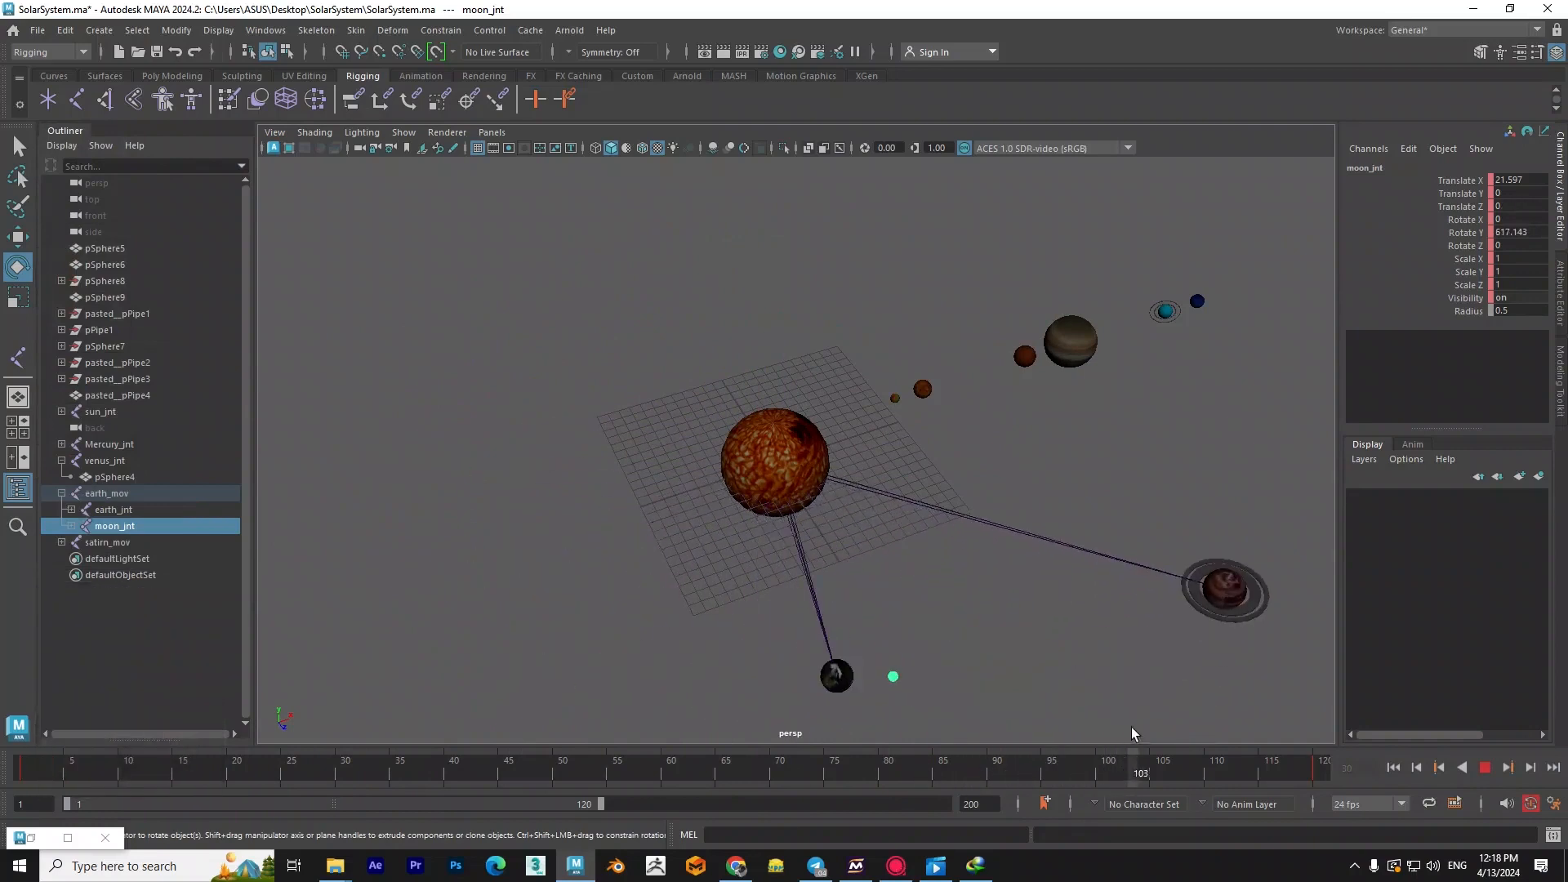
drag(1316, 755, 310, 739)
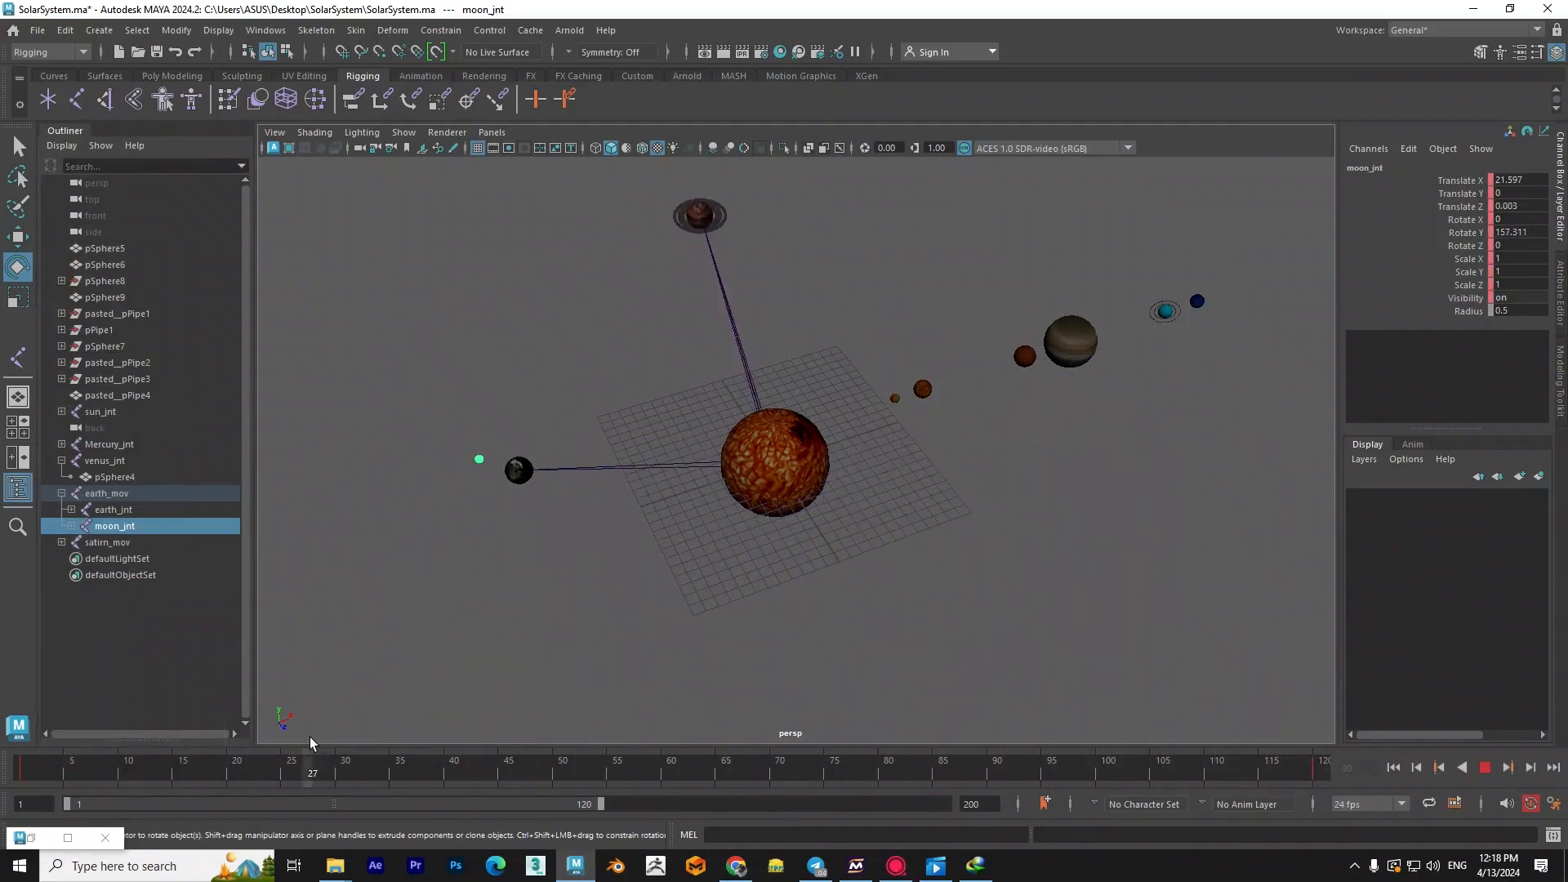
mouse_move(136, 733)
mouse_down()
mouse_move(28, 743)
mouse_move(135, 739)
mouse_up()
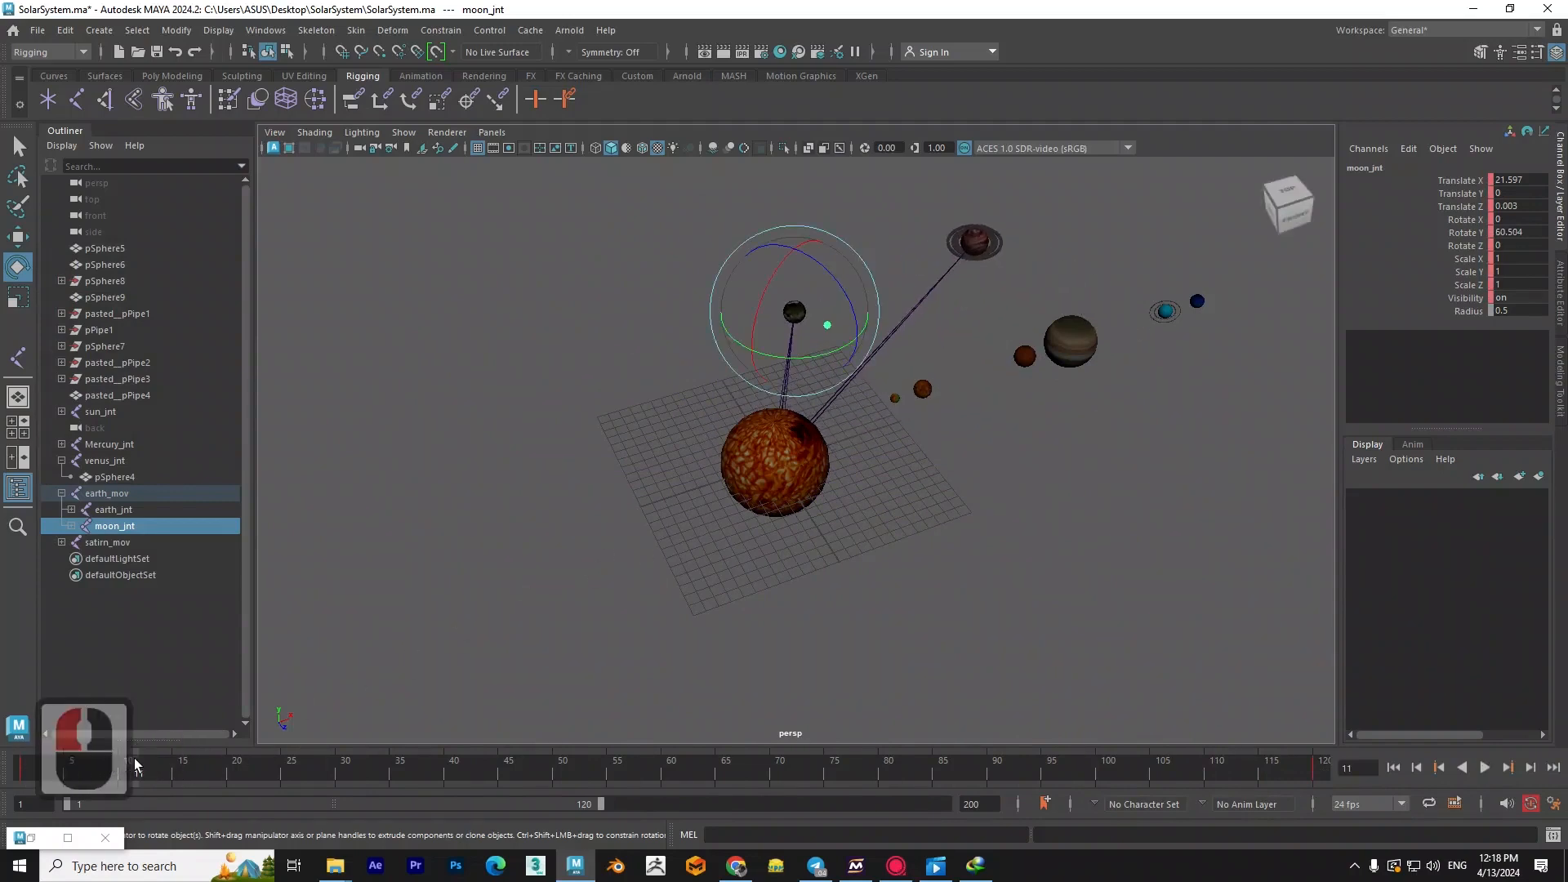
drag(131, 758, 75, 763)
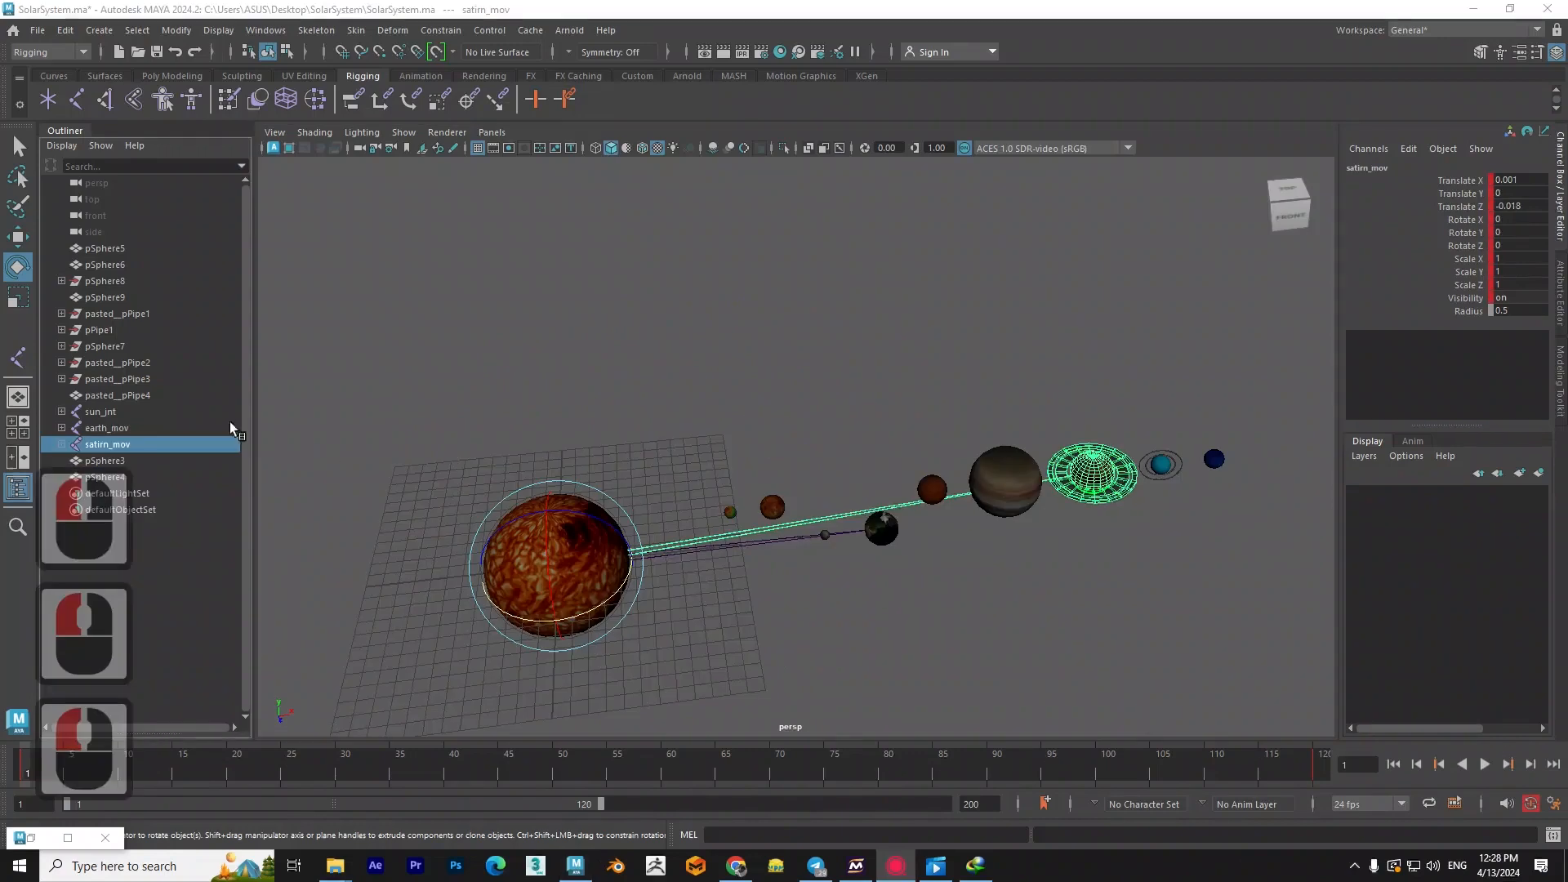
- Test parenting earth_mov and satirn_mov under sun_jnt by rotating them, and undo both the rotation and the parenting
ctrl+click(110, 428)
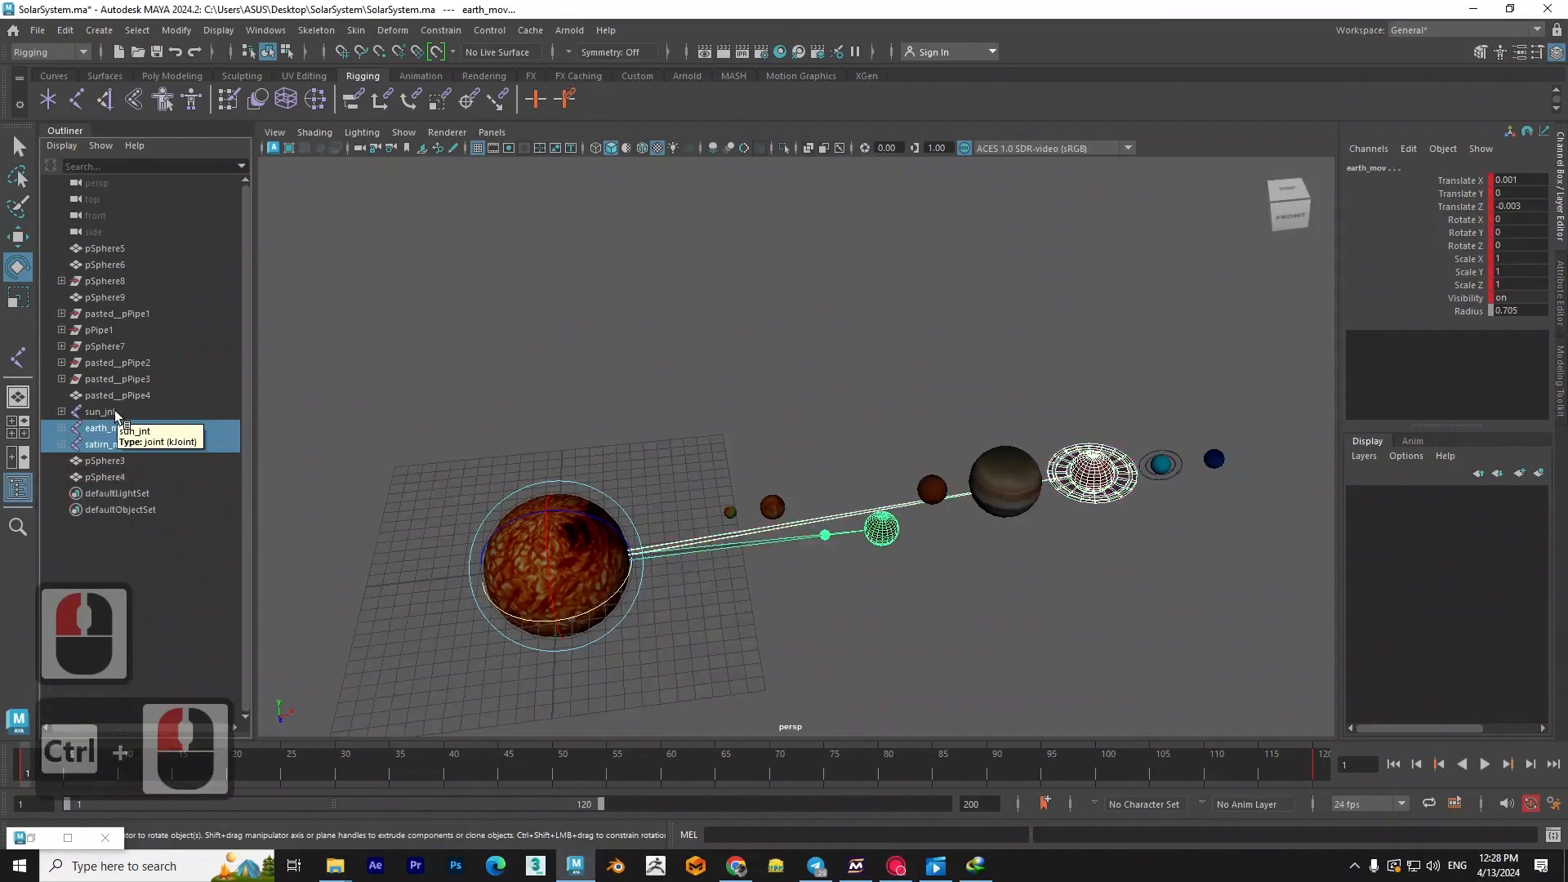
ctrl+click(115, 412)
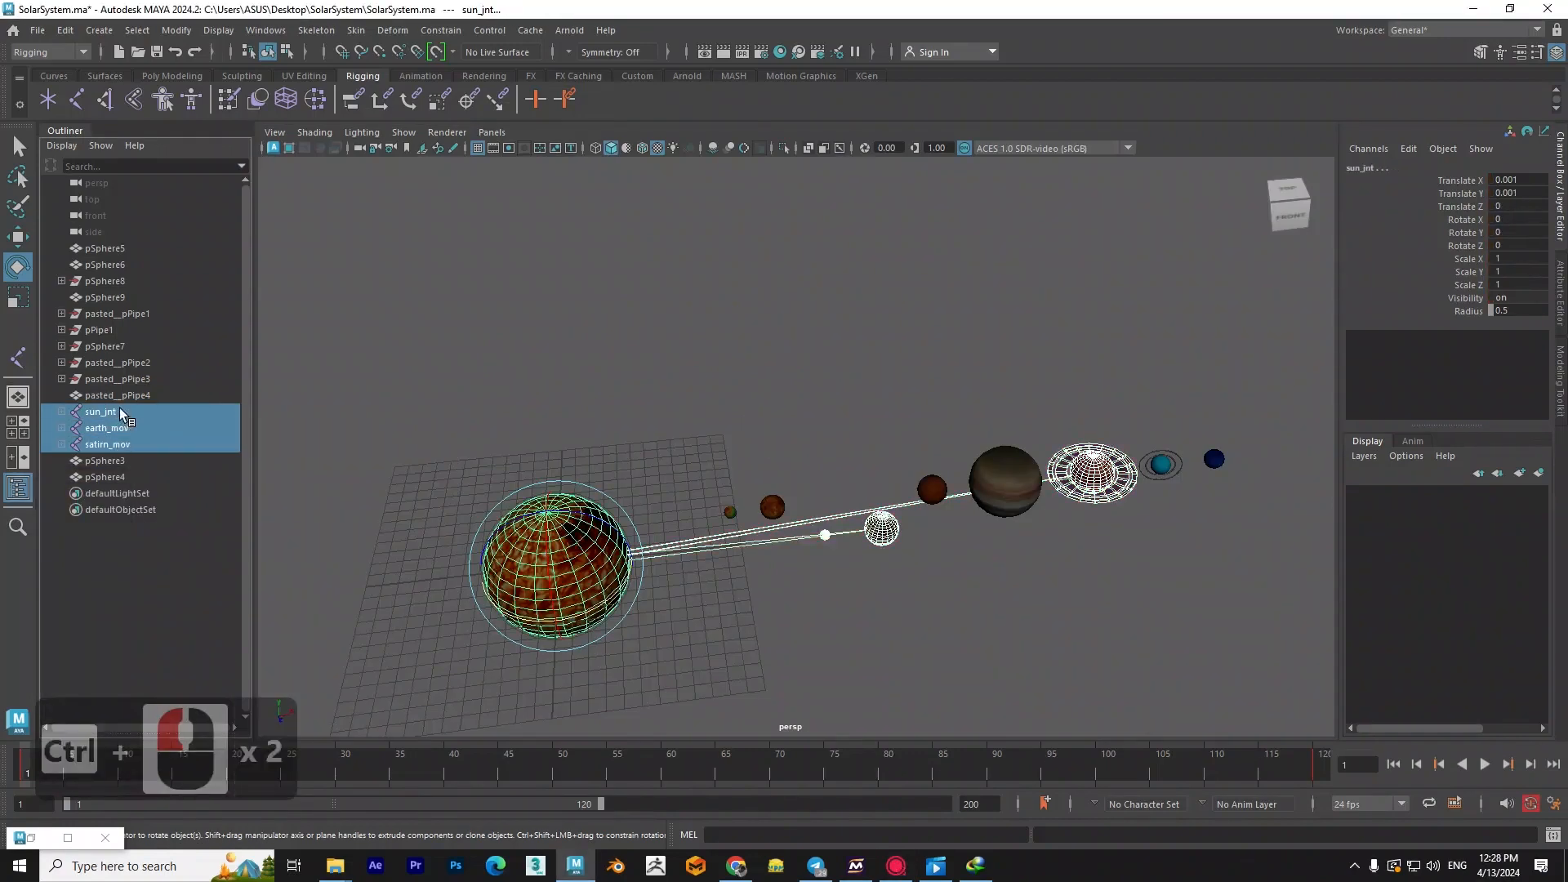
key(ctrl+z)
click(62, 412)
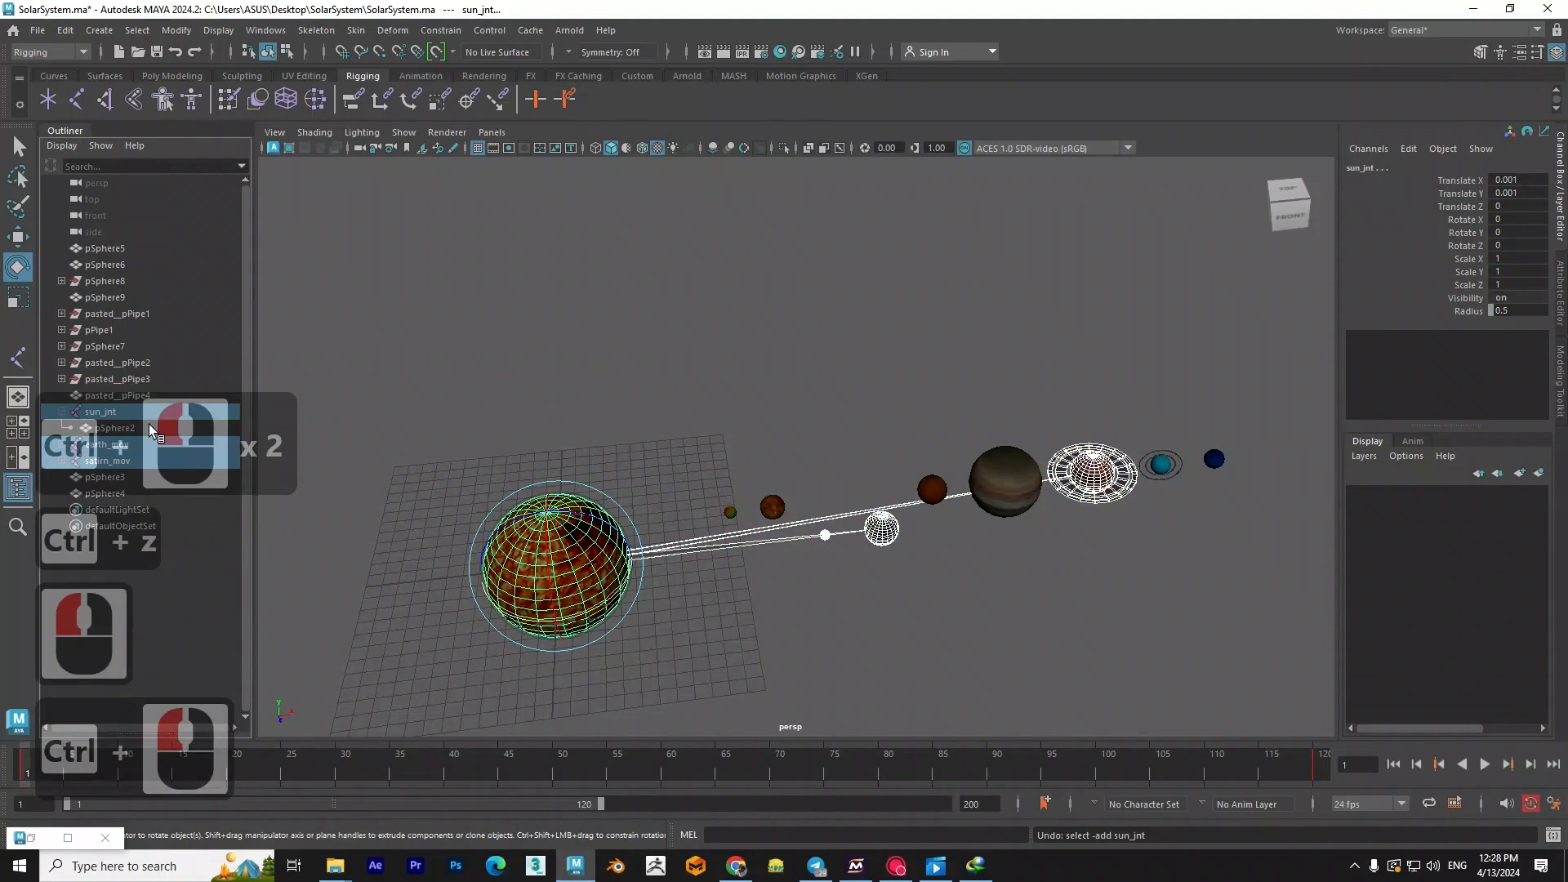
key(p)
drag(577, 618, 642, 588)
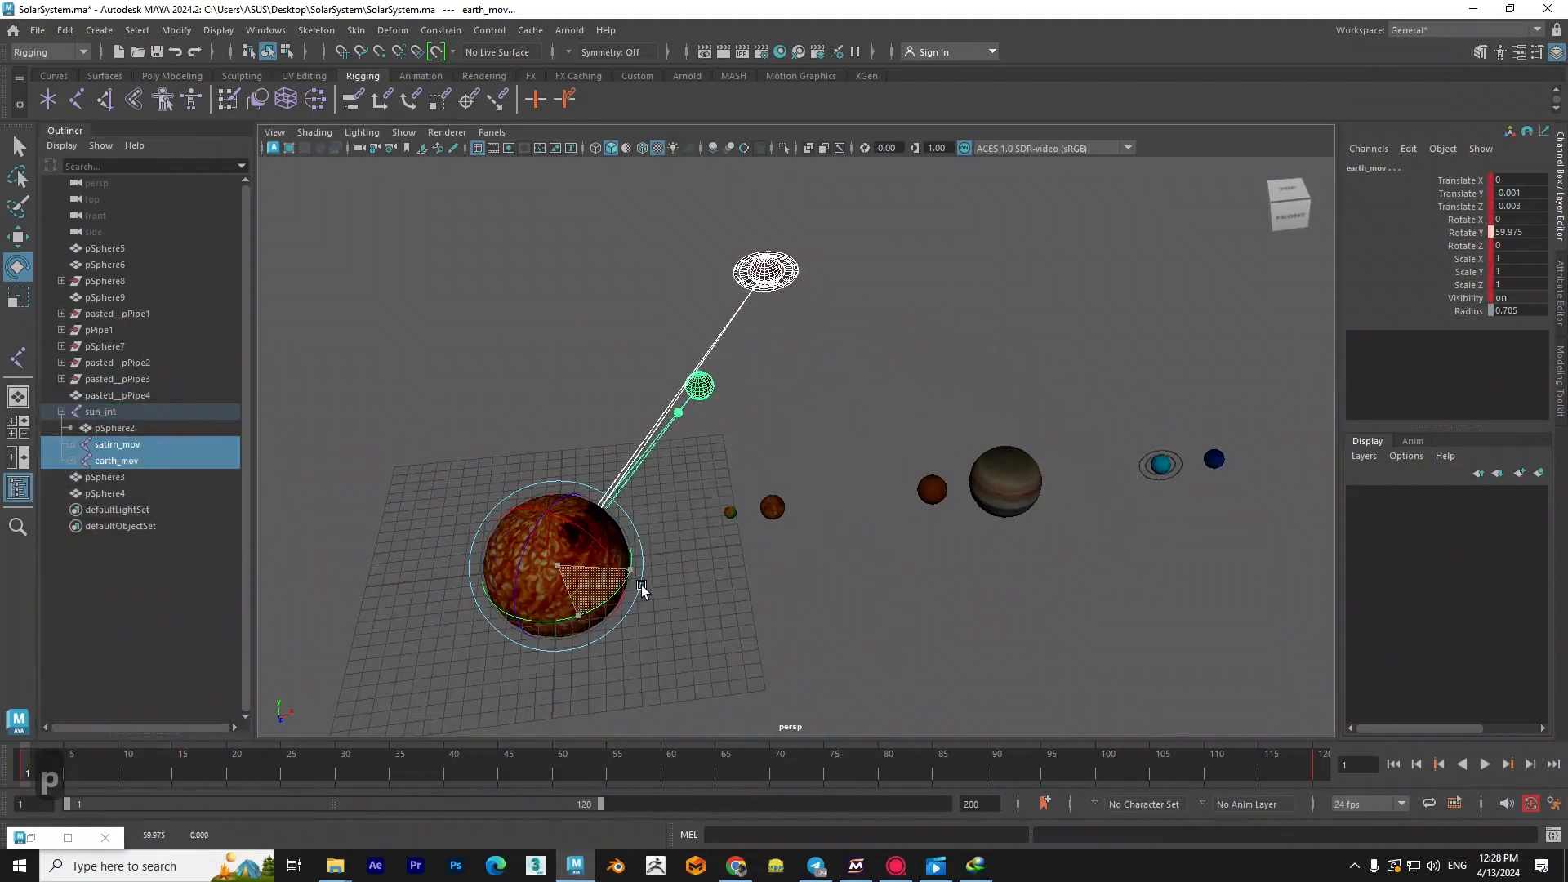
key(ctrl+z)
key(ctrl+z)
- Try to parent satirn_mov and earth_mov under the sun sphere pSphere2, test it by rotating, and undo the attempt
ctrl+click(131, 428)
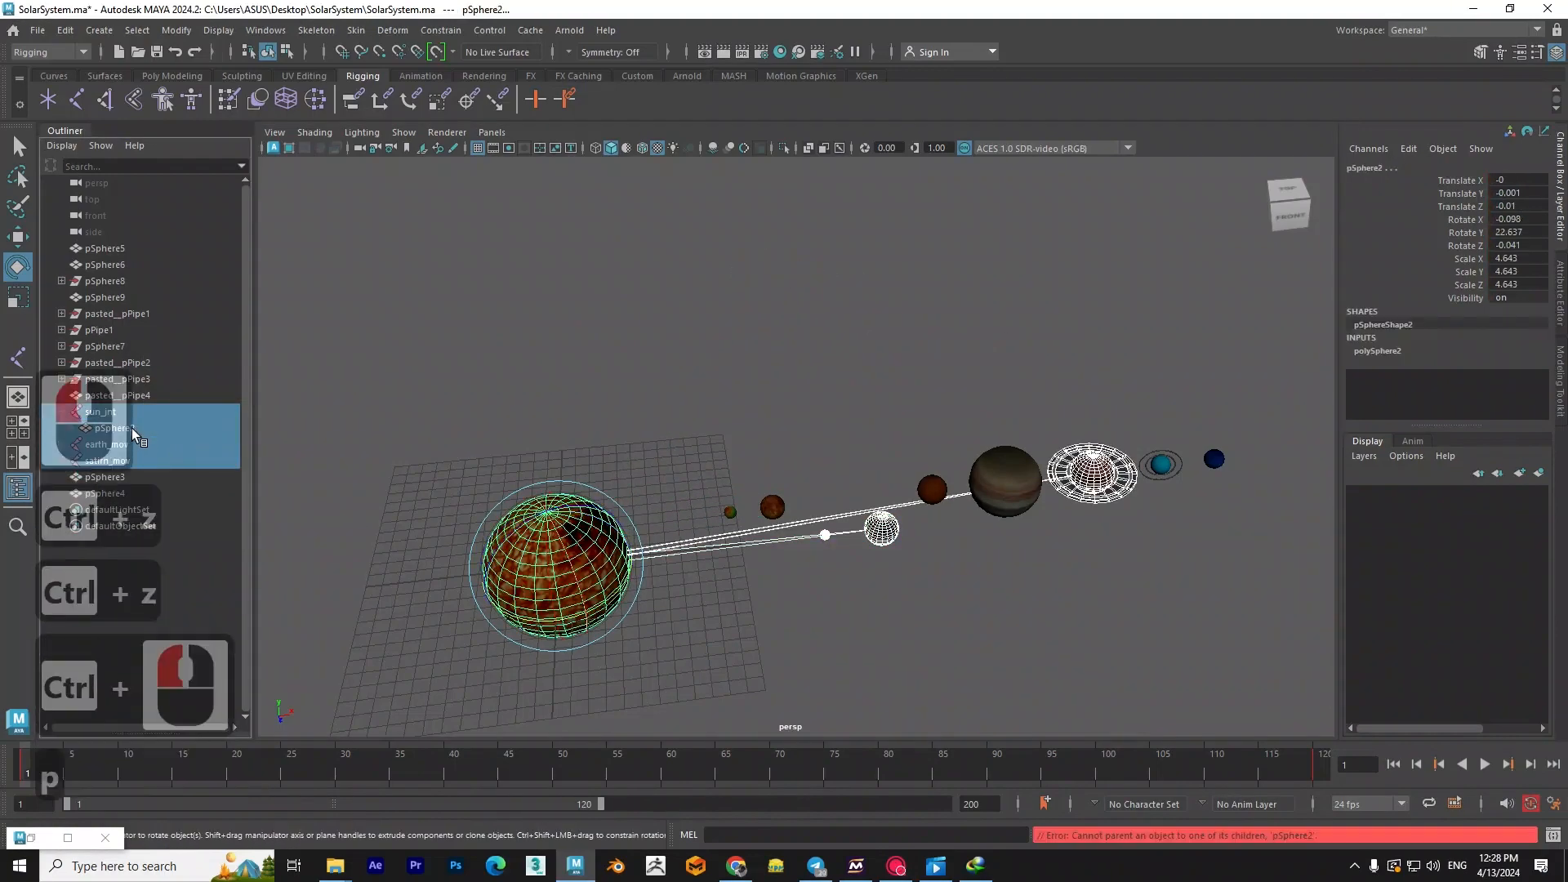
drag(541, 620, 587, 621)
key(ctrl+z)
click(645, 618)
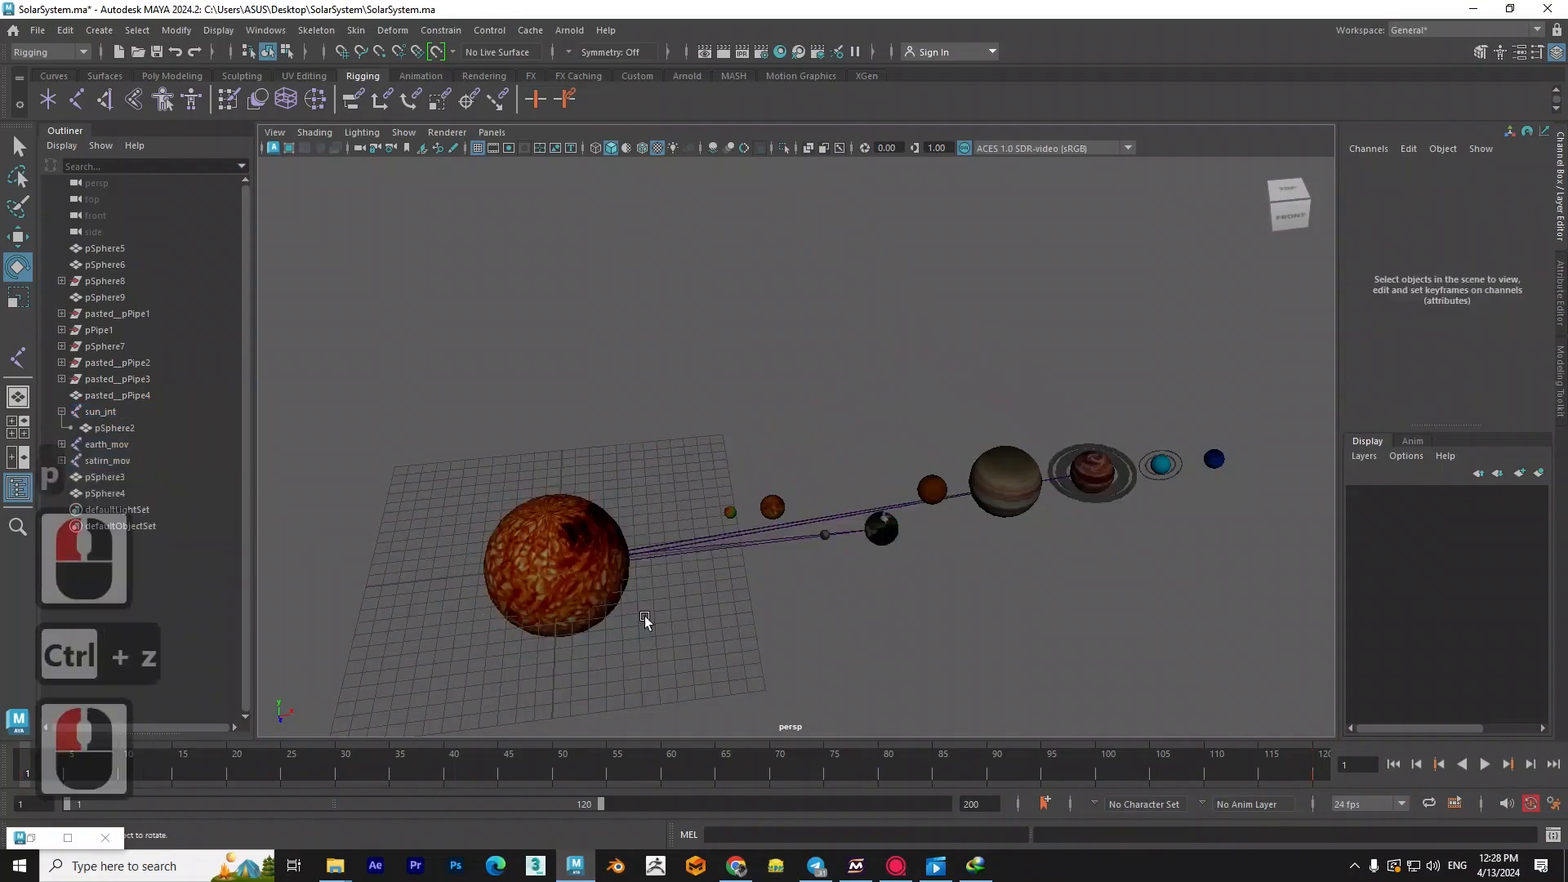
- Test rotating the sun sphere pSphere2 on its own and undo the rotation
key(q)
click(546, 621)
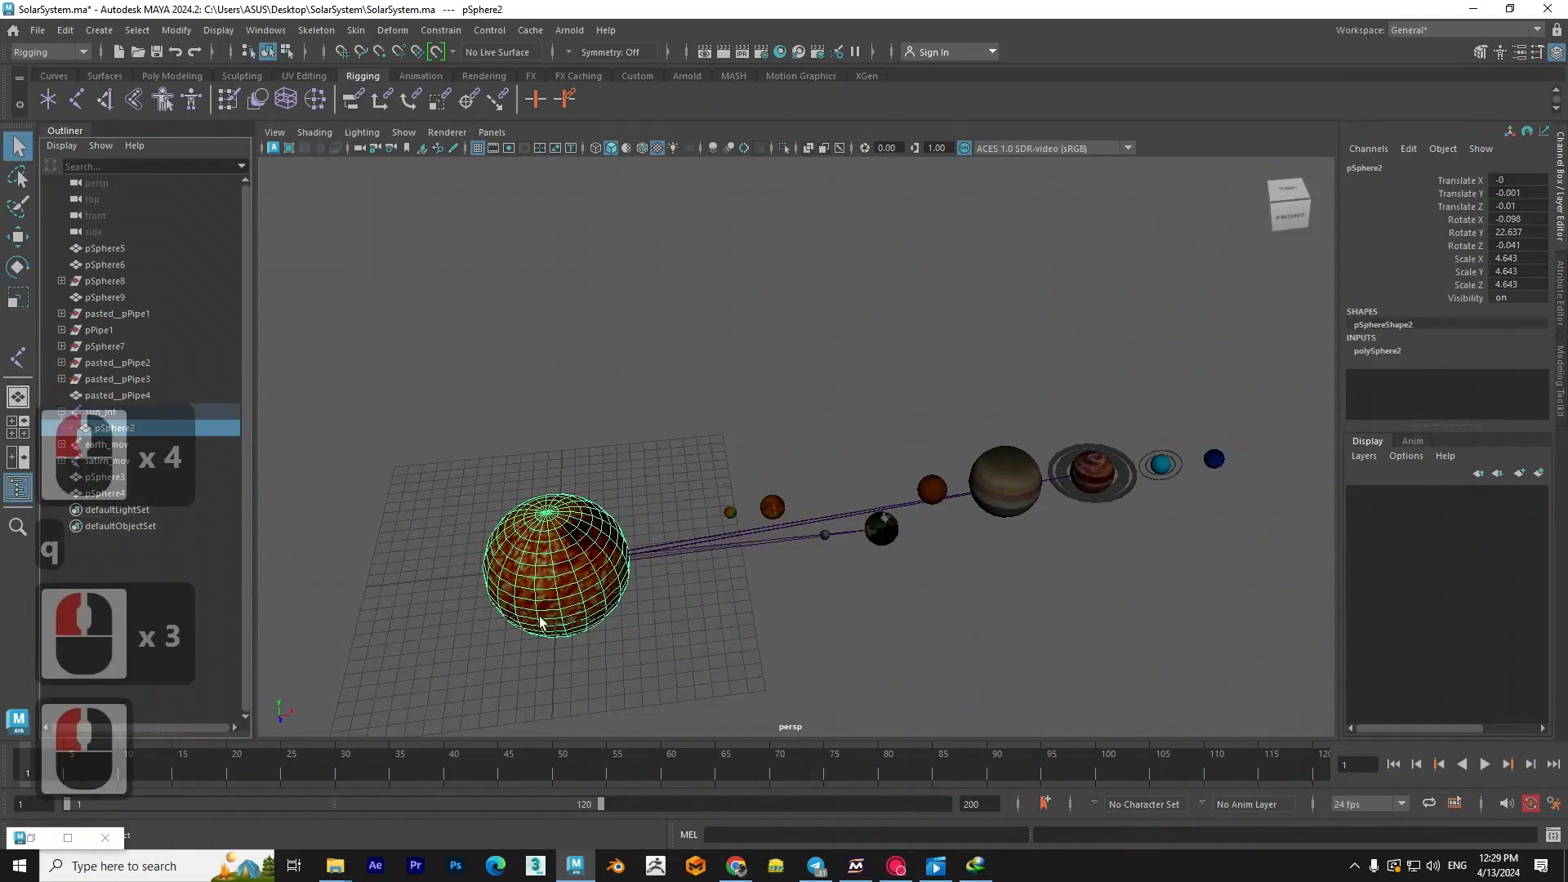
key(e)
drag(546, 620, 599, 623)
key(ctrl+z)
key(ctrl+z)
key(ctrl+z)
key(ctrl+z)
key(ctrl+z)
key(ctrl+z)
key(ctrl+z)
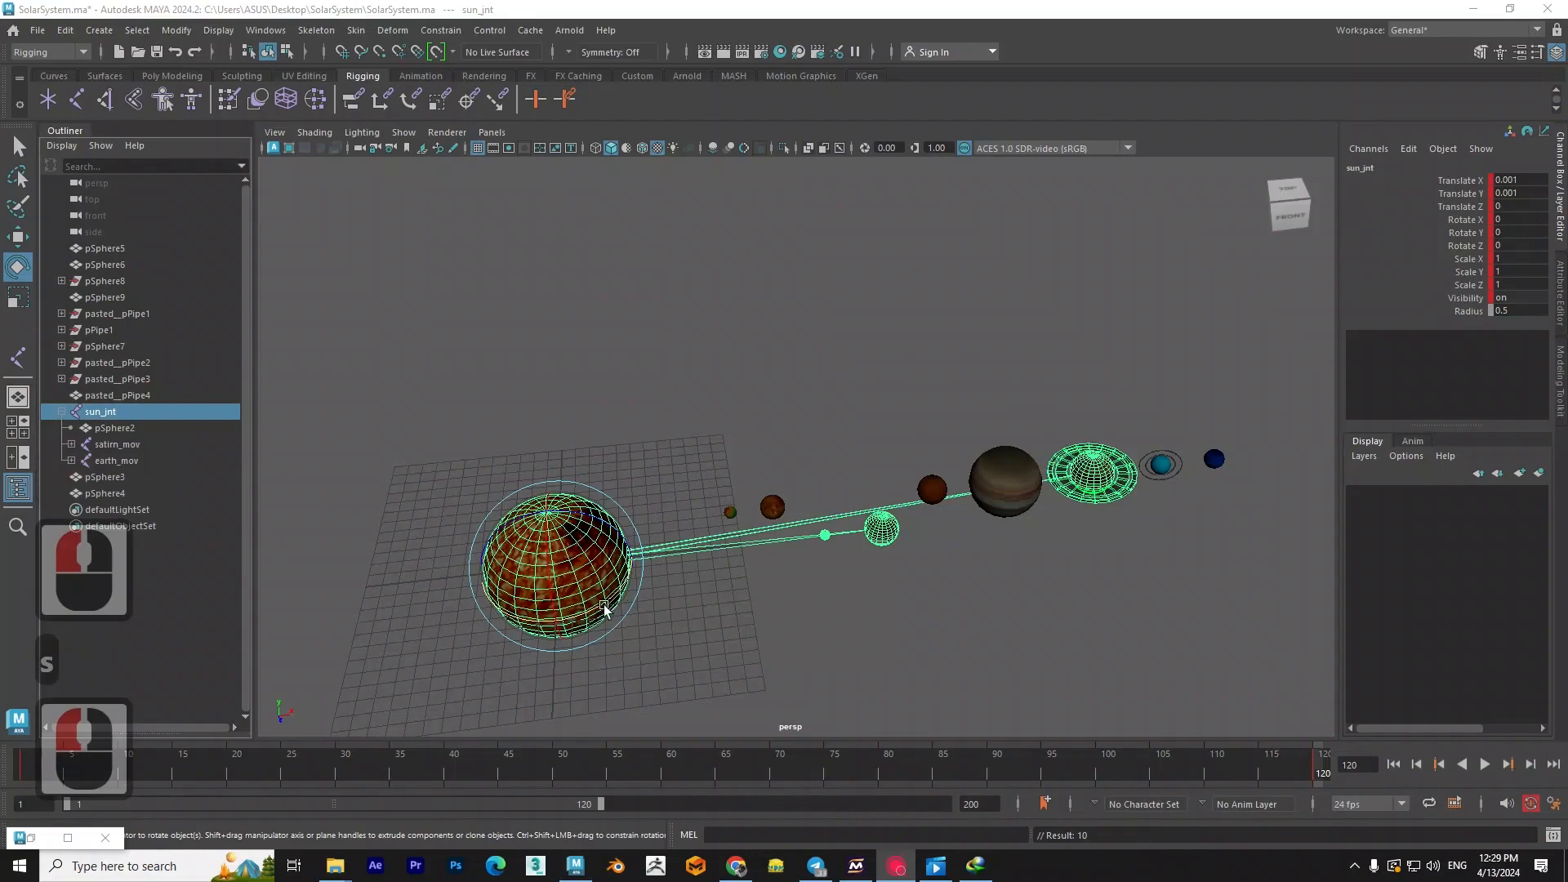
- Parent satirn_mov and earth_mov under sun_jnt and set sun_jnt's Rotate Y to 360 at frame 120
double_click(1518, 233)
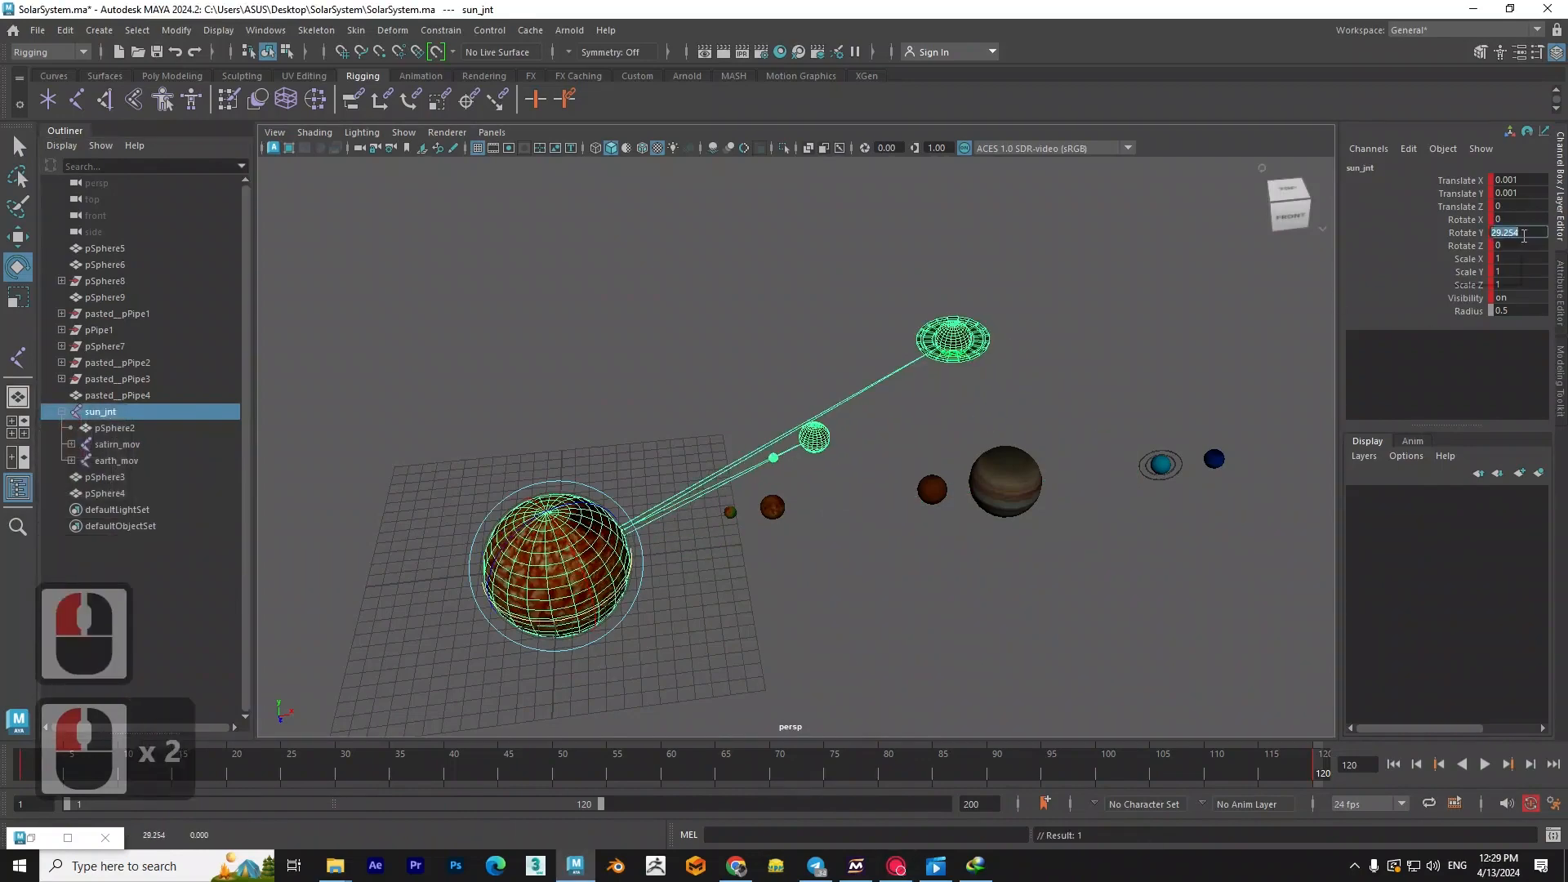
text(360)
key(Return)
- Play and scrub the animation from a wider view to check how the Earth, moon and Saturn orbit with the rotating sun joint
drag(1285, 757, 75, 766)
alt+scroll(679, 539, down, 6)
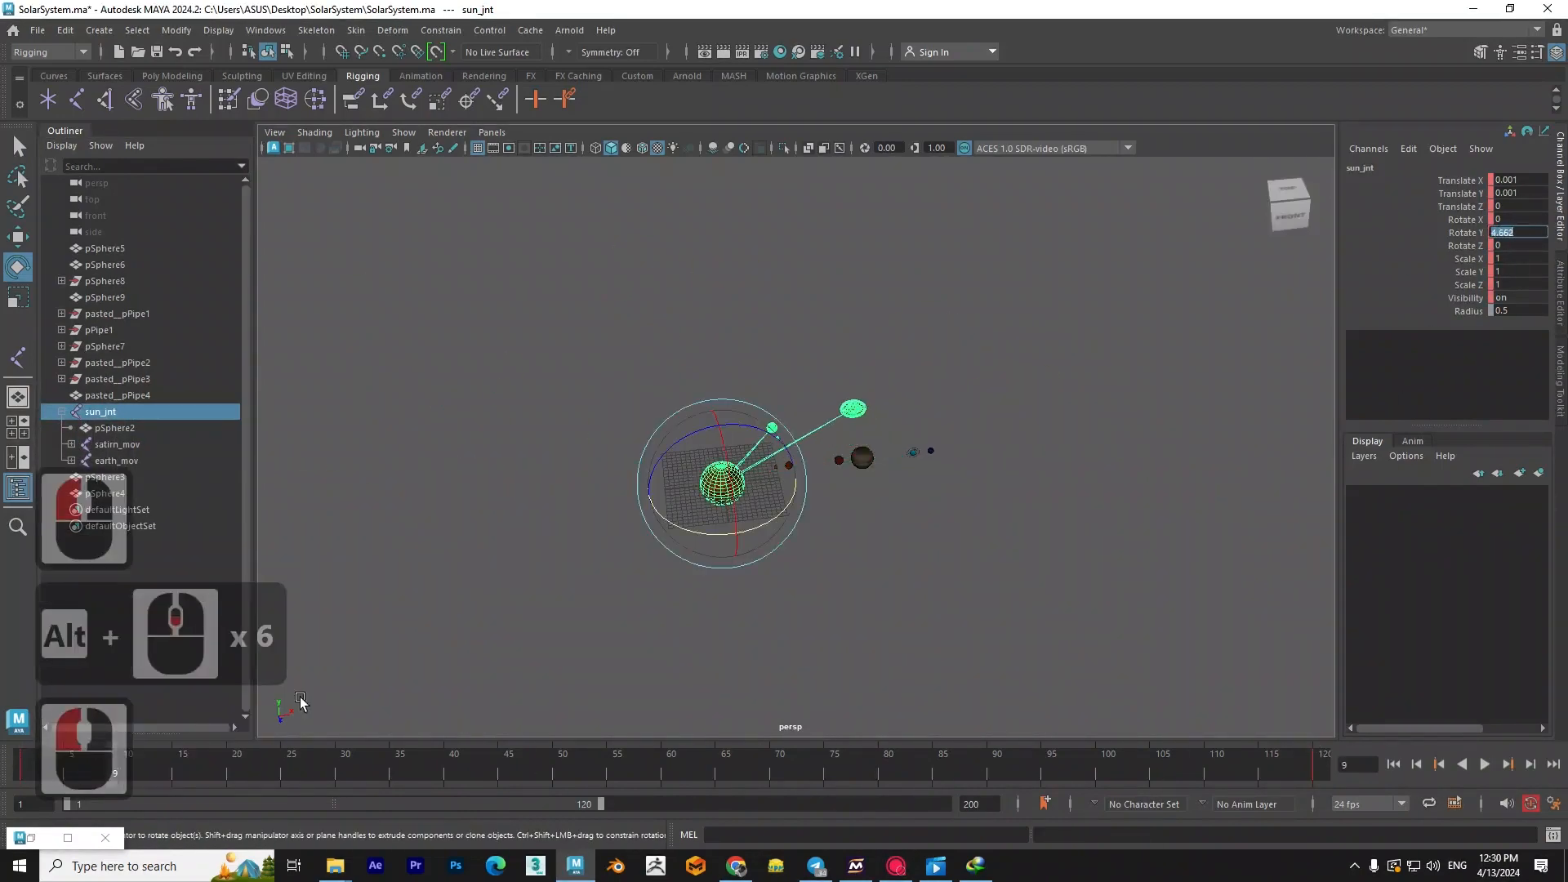
click(301, 703)
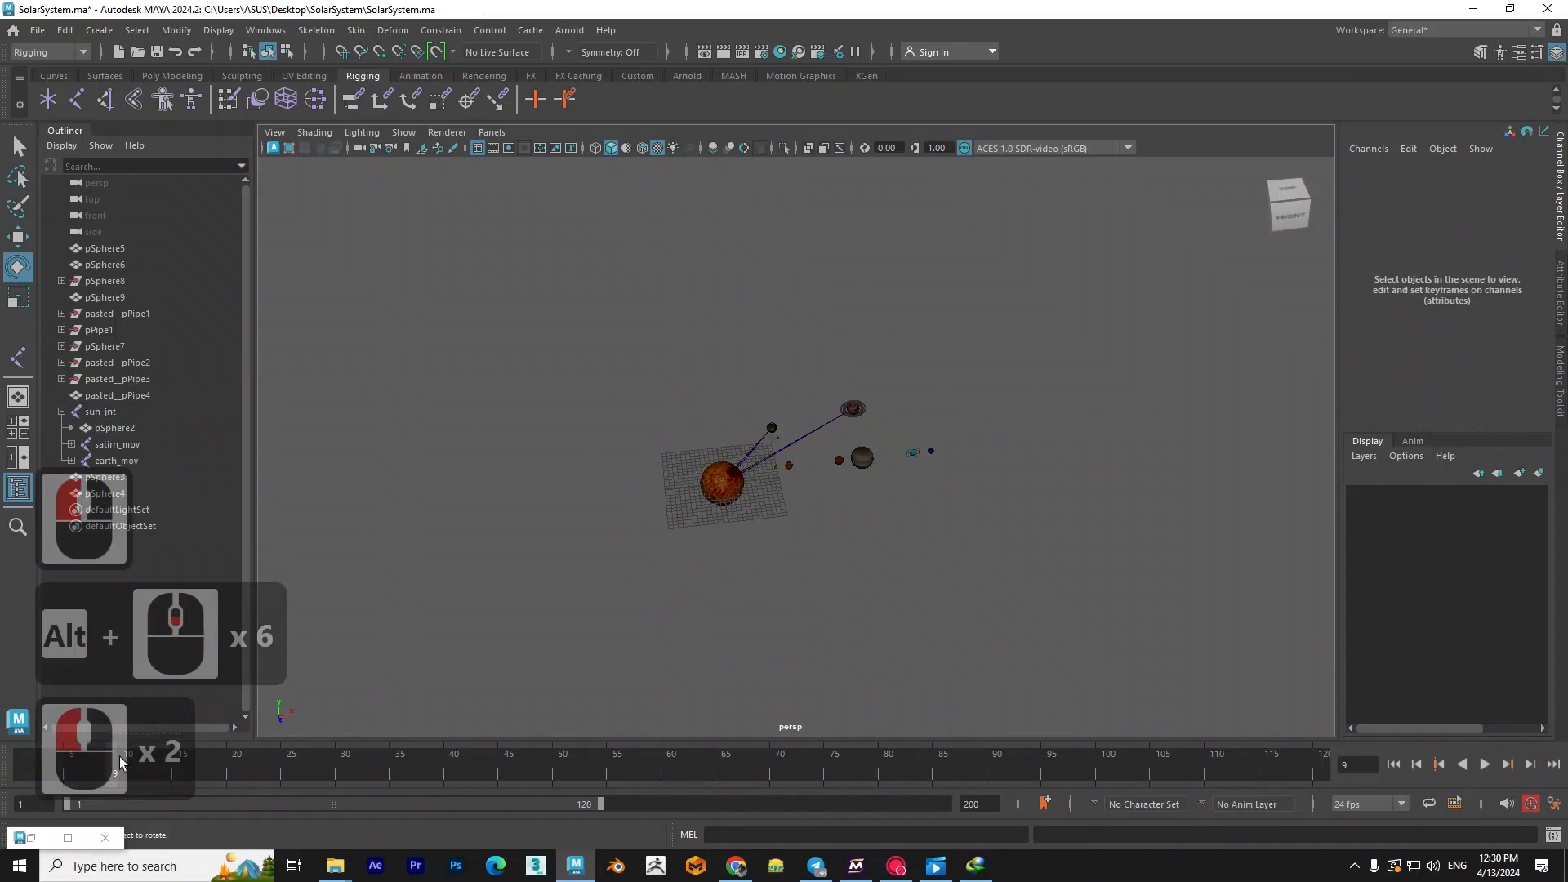
click(30, 762)
drag(424, 772, 787, 778)
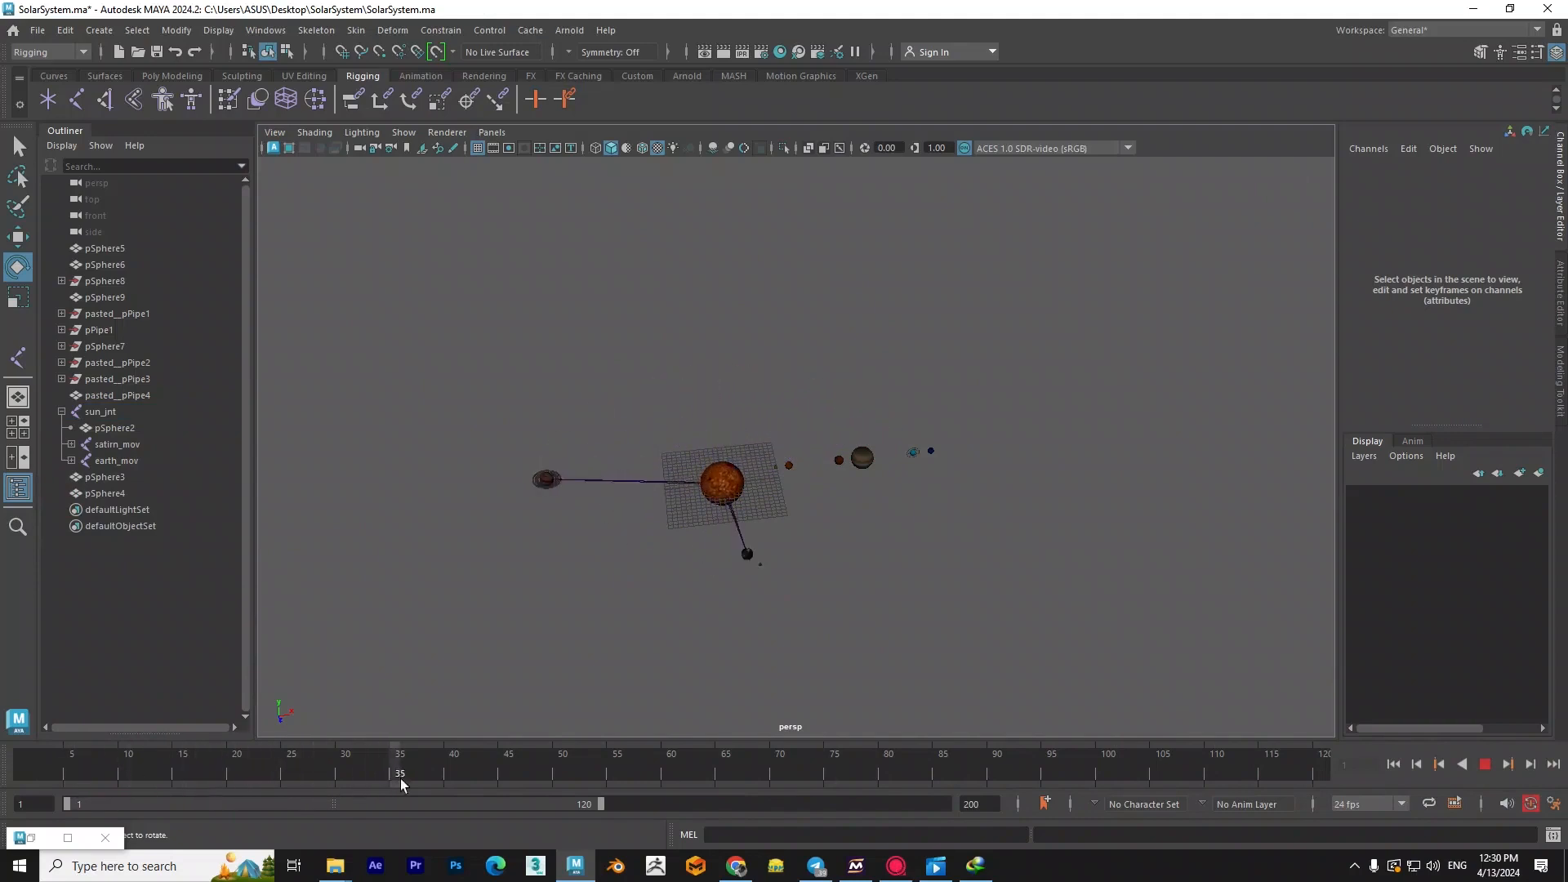
drag(725, 782, 791, 777)
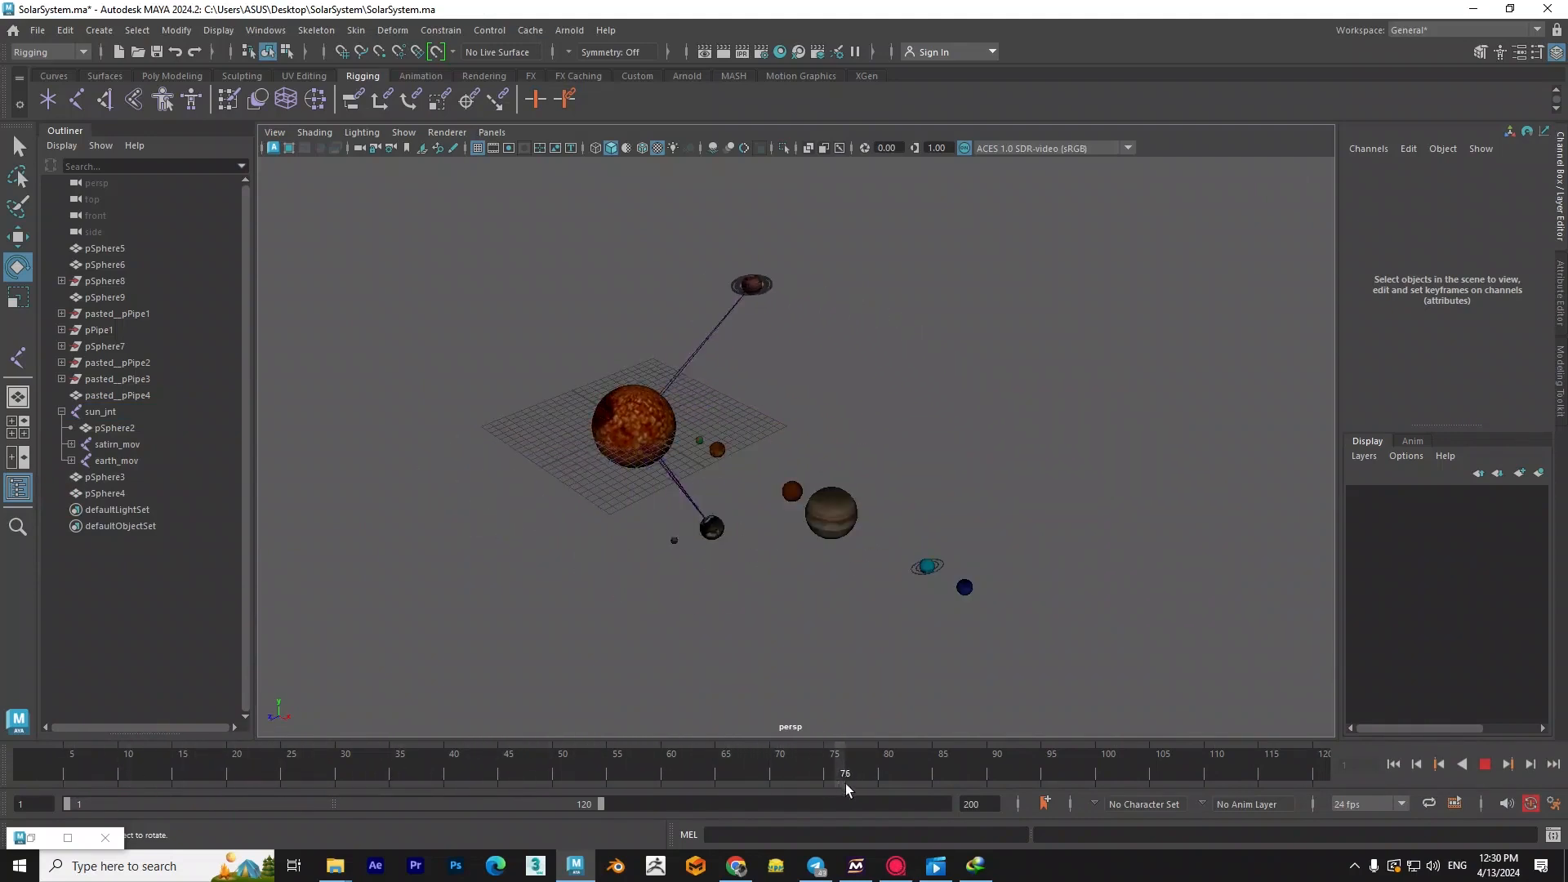
drag(1021, 786, 36, 763)
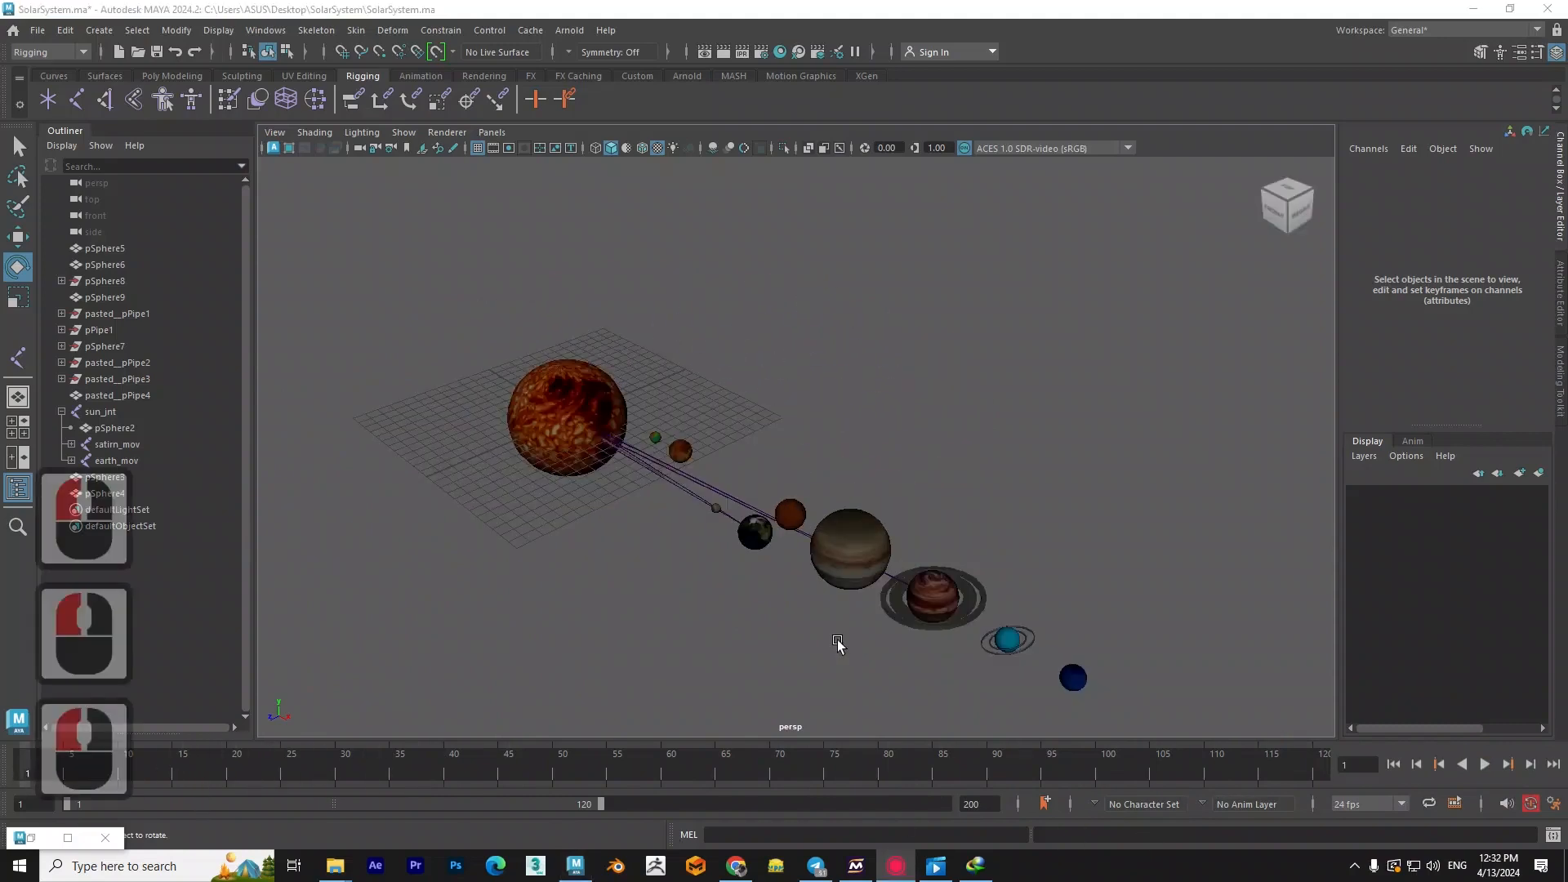
alt+drag(703, 559, 741, 559)
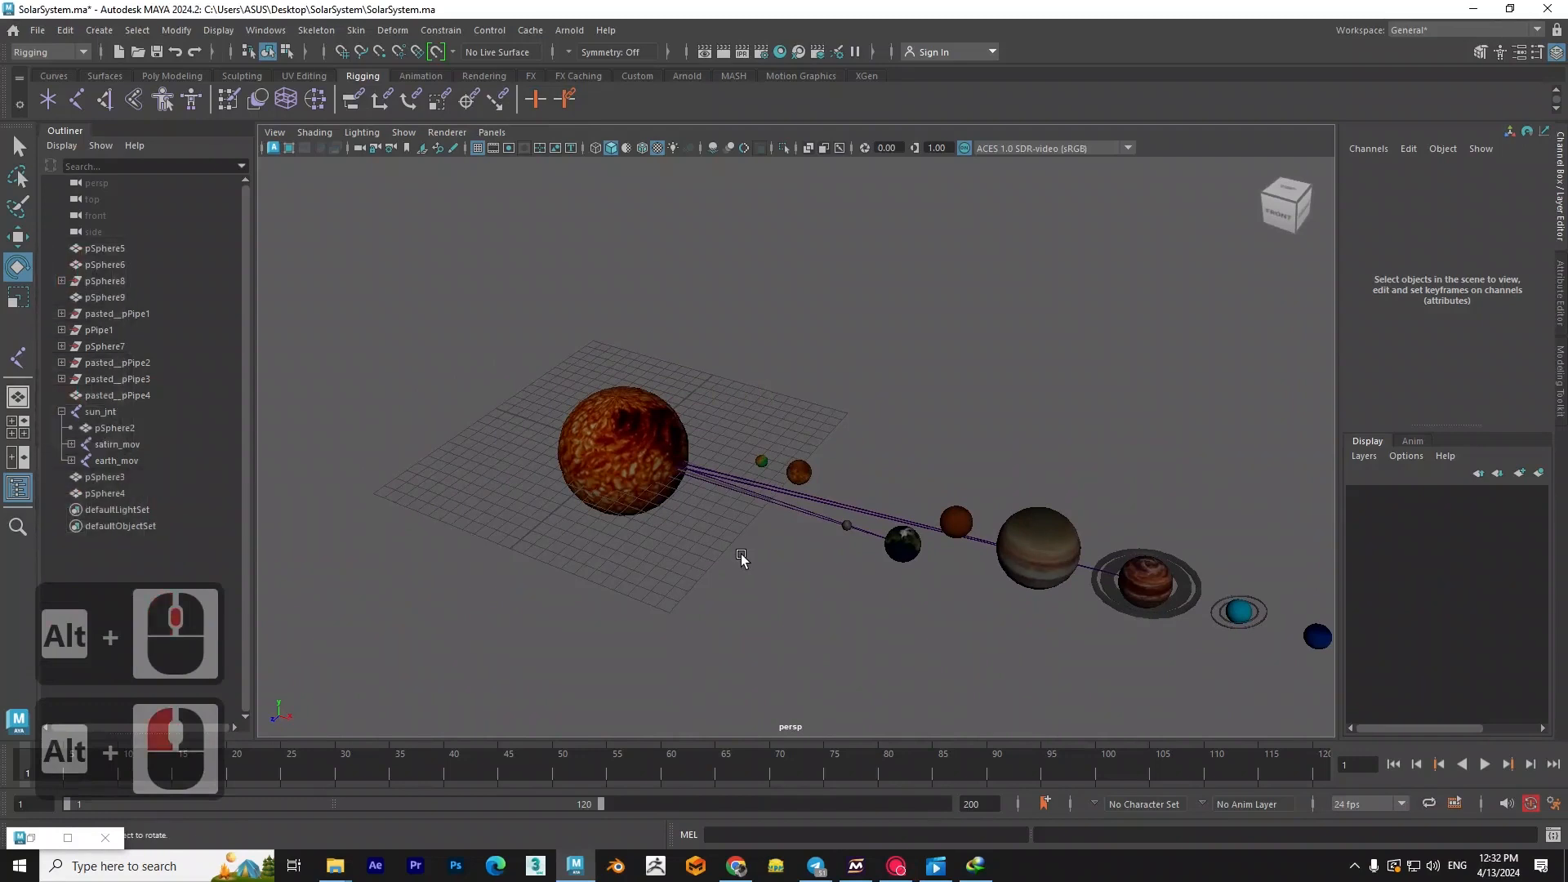
scroll(738, 554, down, 2)
alt+middle_drag(820, 549, 621, 527)
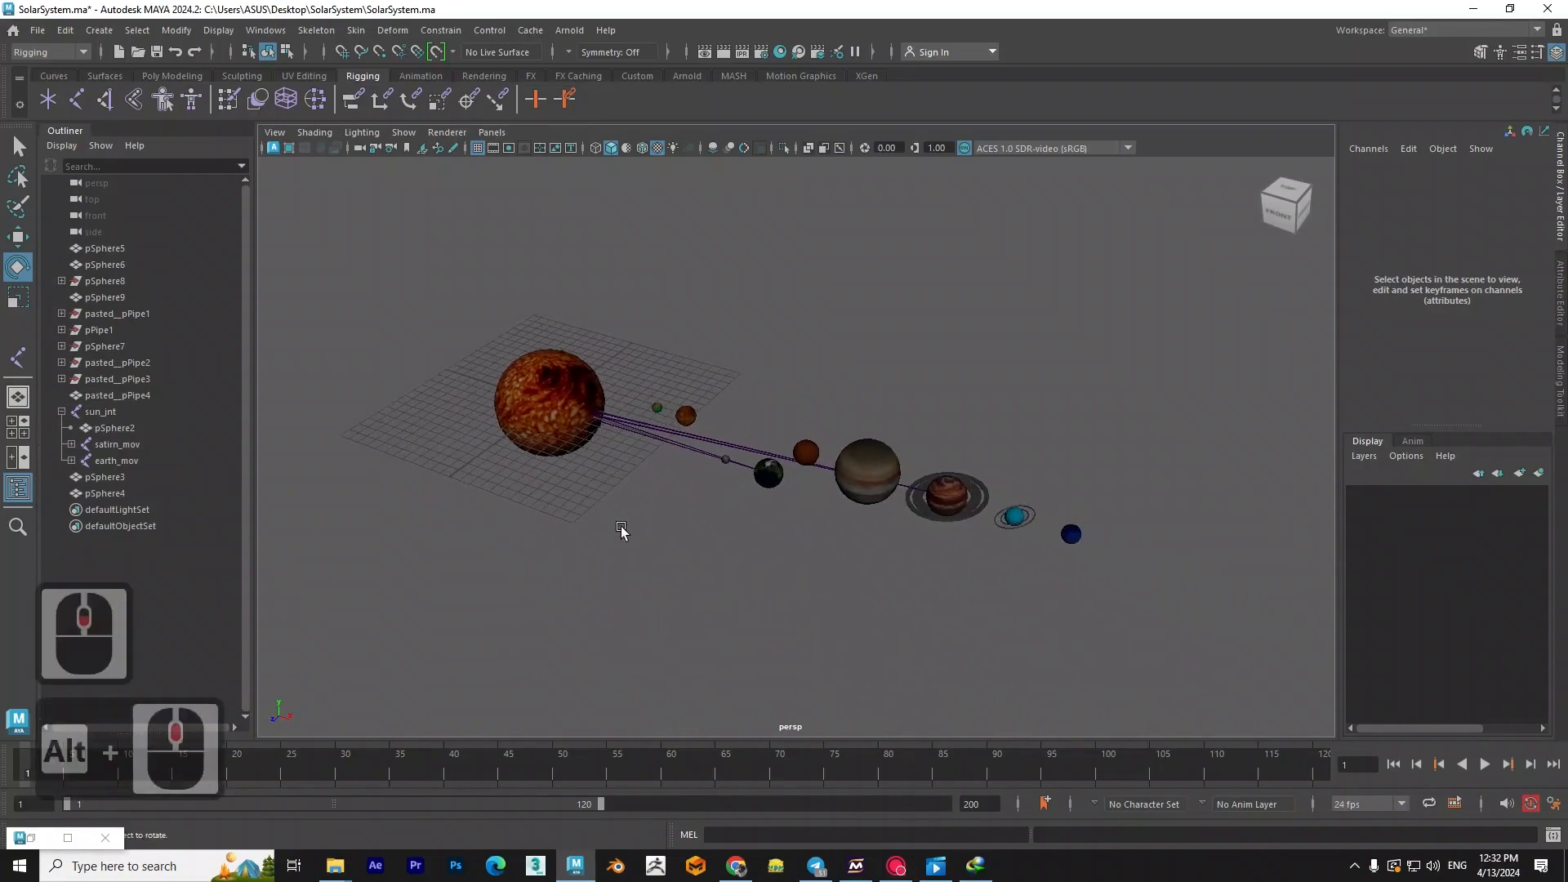
alt+drag(621, 527, 678, 557)
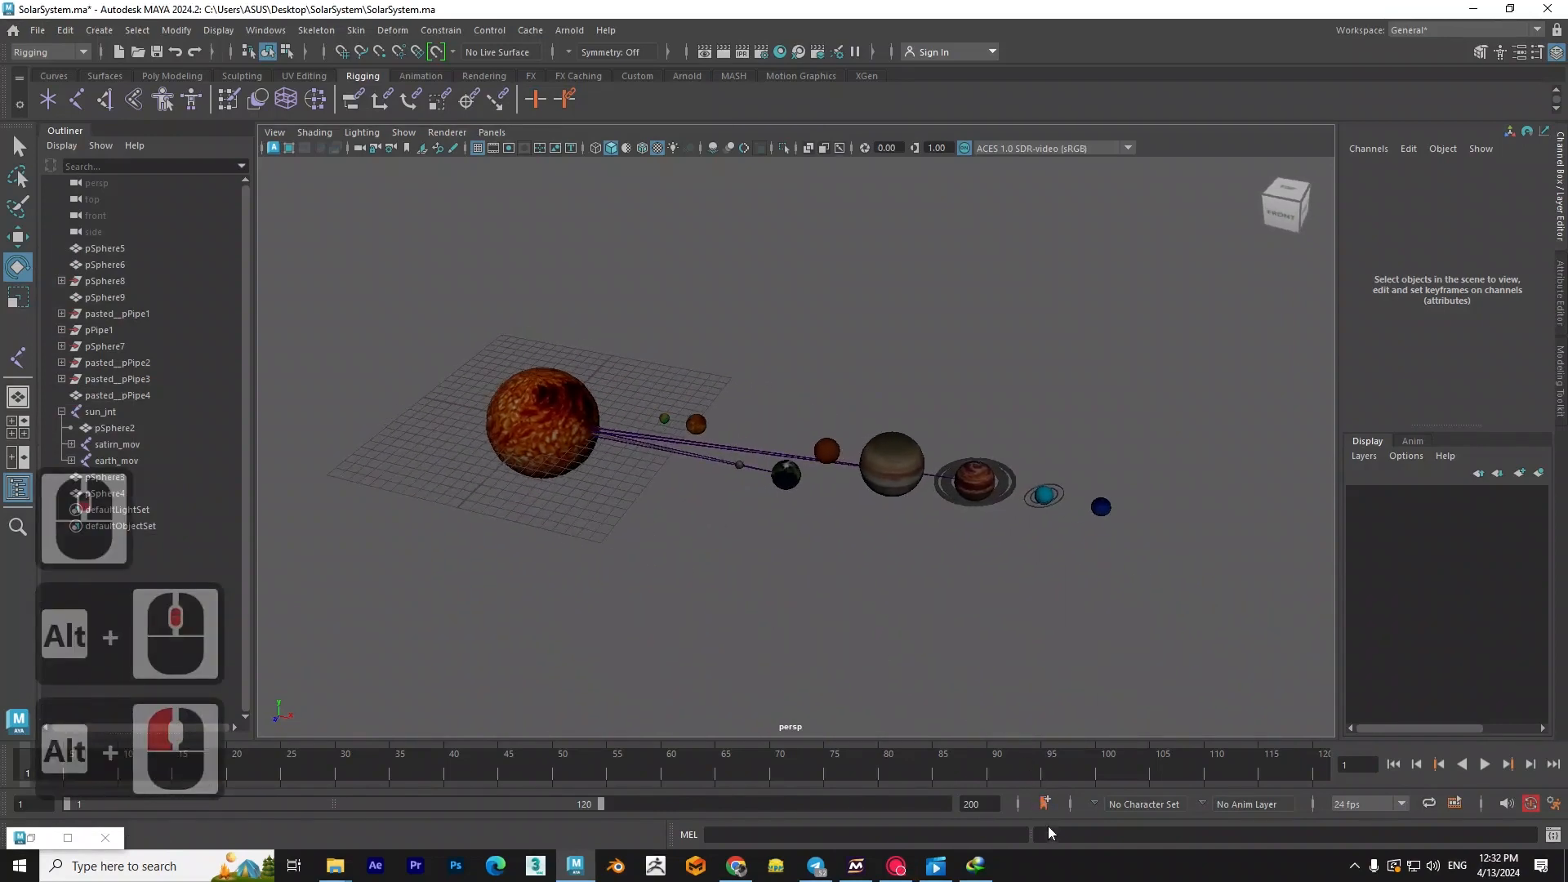